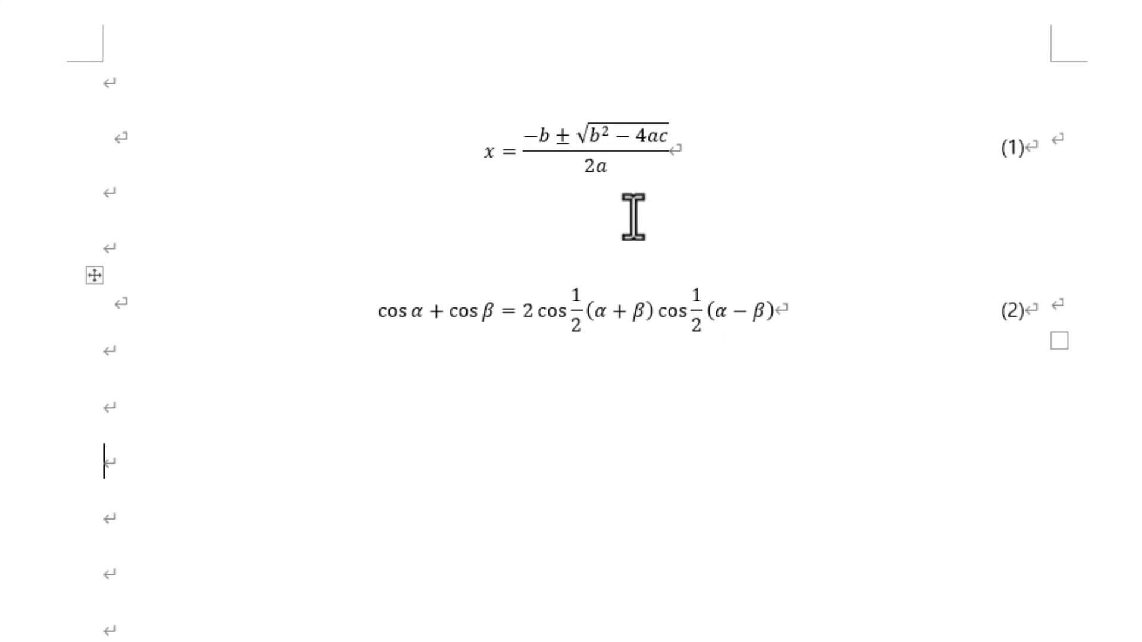
Step: Enter the filler text ffffff on the blank lines above and below equation (1), and start a new paragraph before the lower one
{"action": "left_click", "coordinate": [144, 91]}
{"action": "type", "text": "ffffff"}
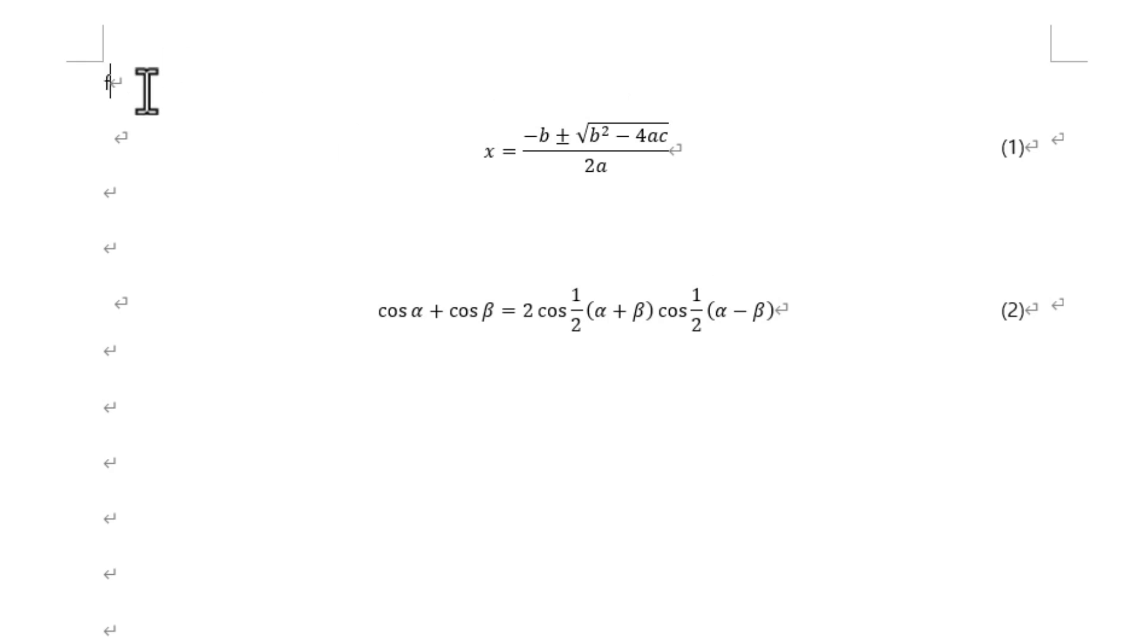
{"action": "left_click", "coordinate": [164, 189]}
{"action": "type", "text": "ffffff"}
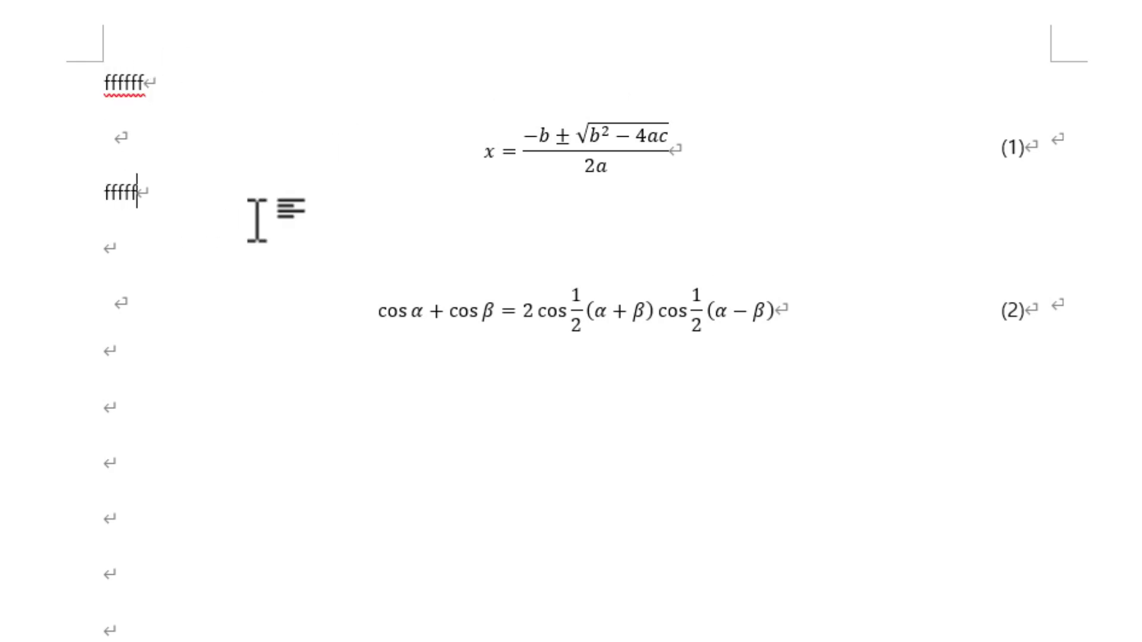
{"action": "left_click", "coordinate": [106, 191]}
{"action": "key", "text": "Return"}
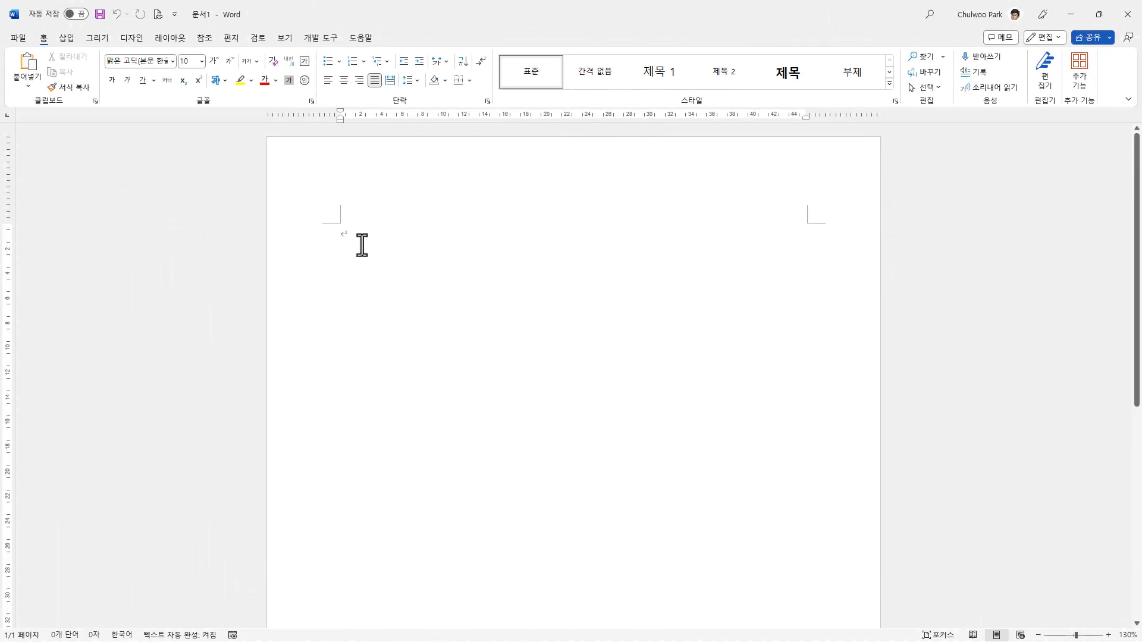
Step: Add three blank paragraphs to the empty document and insert the built-in quadratic formula (근의 공식) on the second line
{"action": "key", "text": "Return"}
{"action": "key", "text": "Return"}
{"action": "key", "text": "Return"}
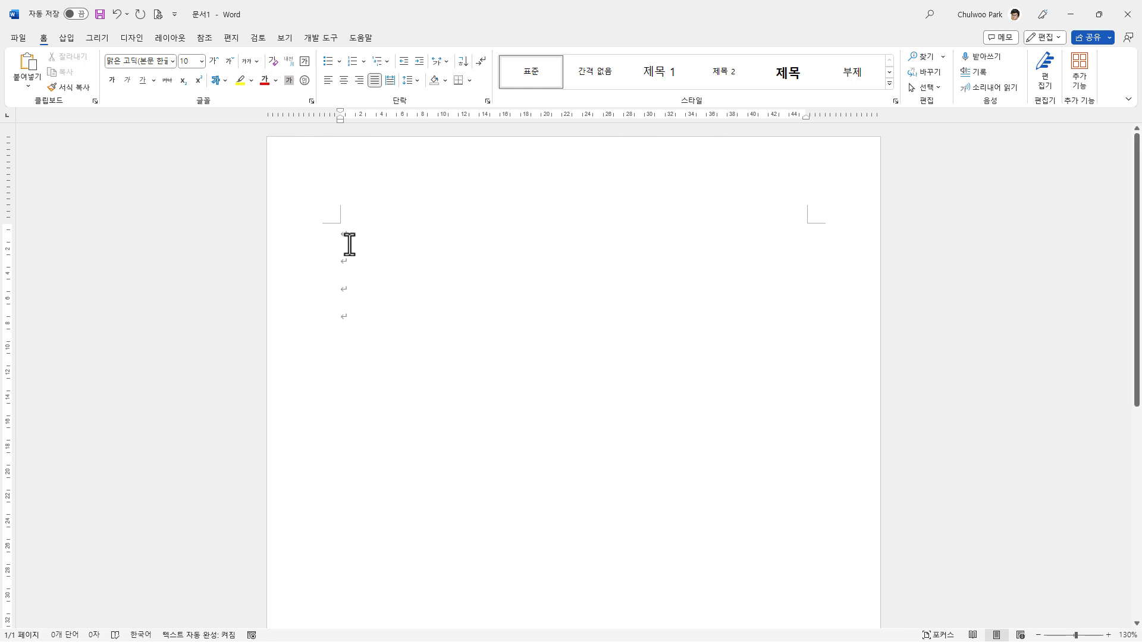
{"action": "left_click", "coordinate": [66, 38]}
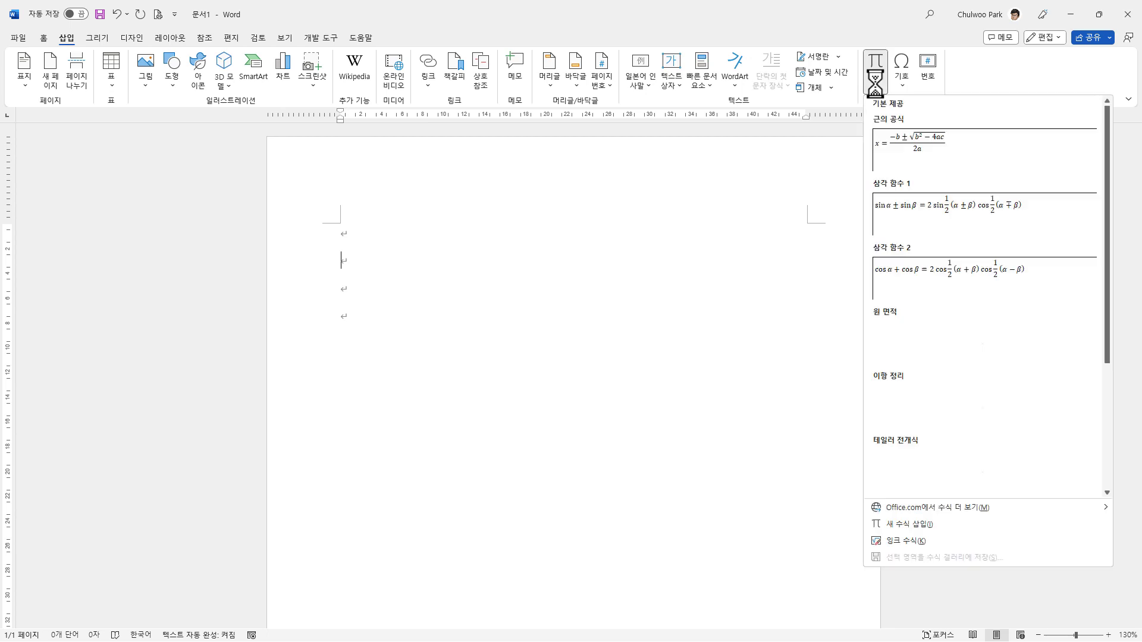
{"action": "left_click", "coordinate": [919, 152]}
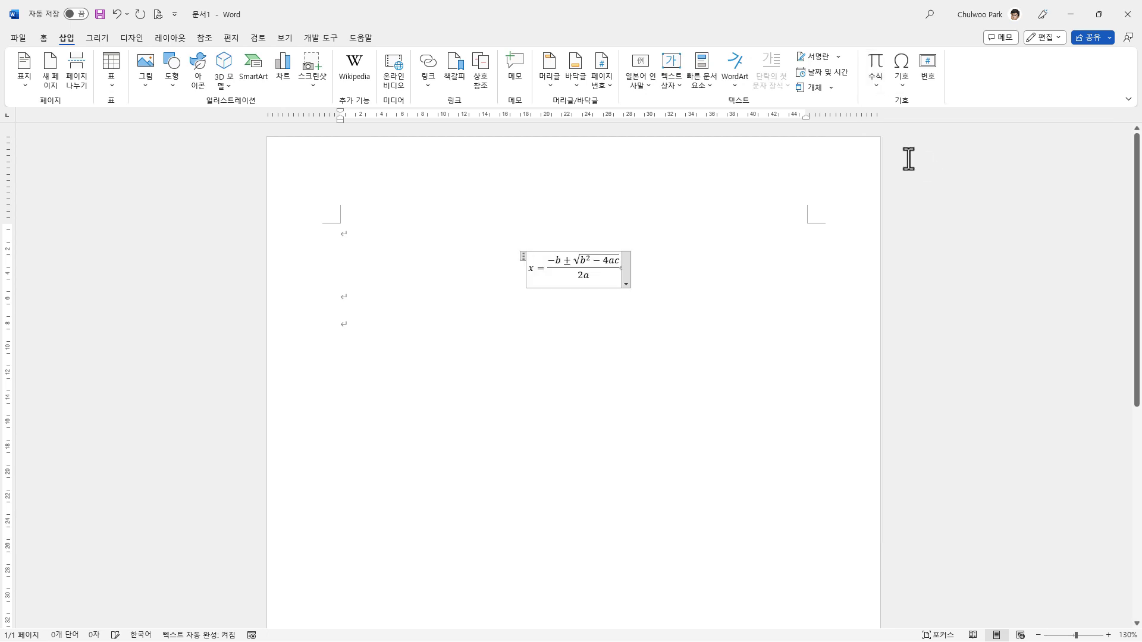
{"action": "left_click", "coordinate": [698, 282]}
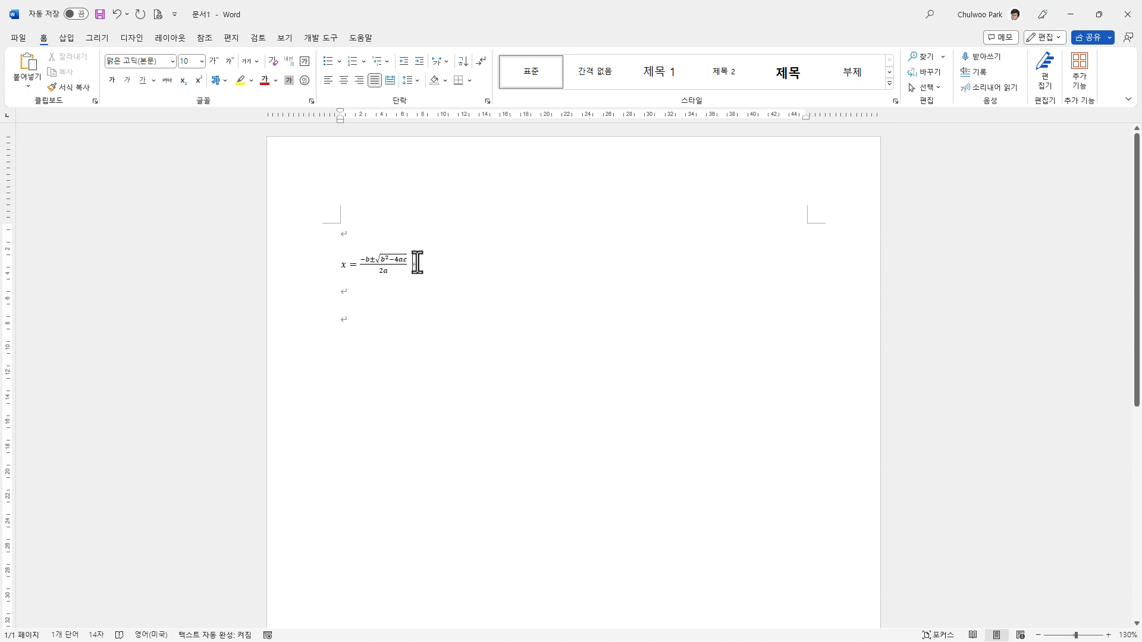
Step: Change the inline quadratic formula to be shown separately from the text (문장과 구분하여 표시)
{"action": "double_click", "coordinate": [383, 269]}
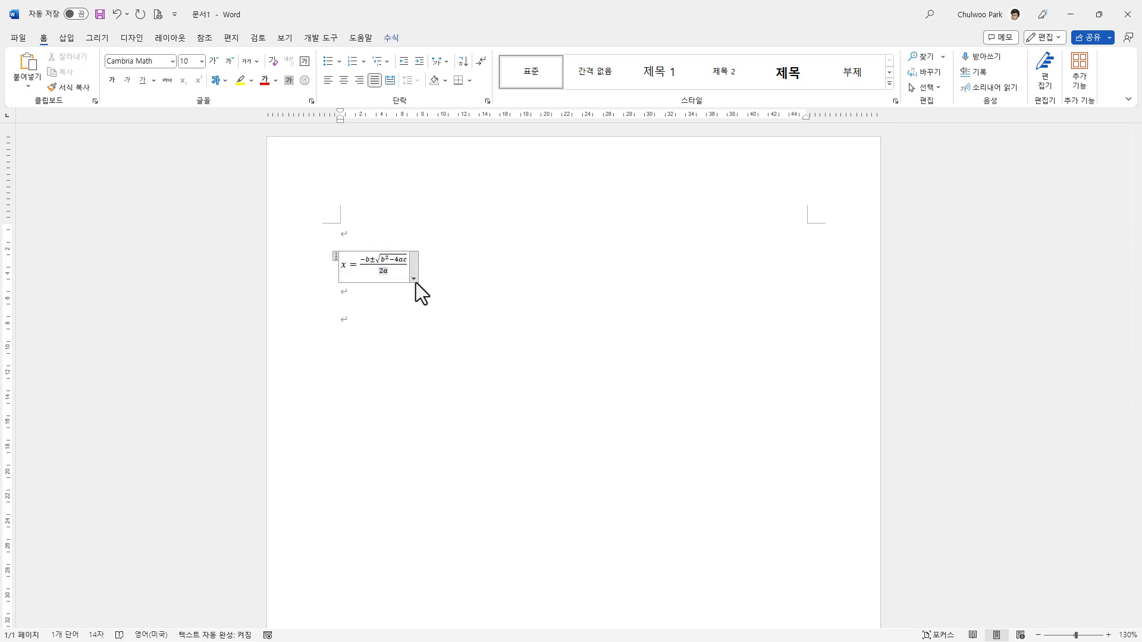
{"action": "left_click", "coordinate": [413, 279]}
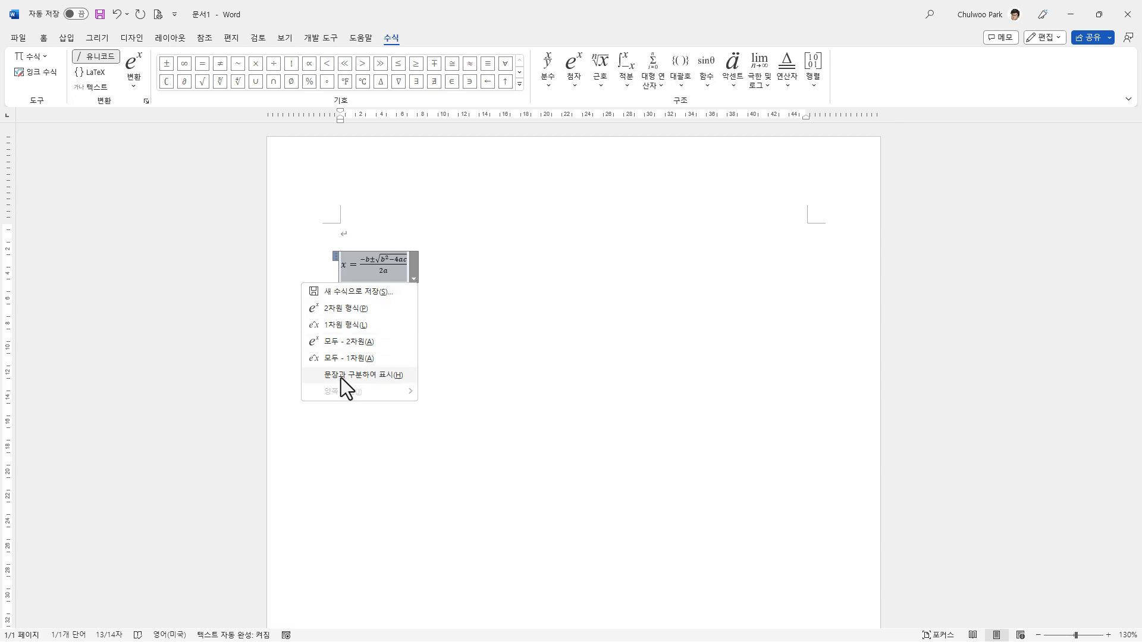
{"action": "left_click", "coordinate": [387, 379]}
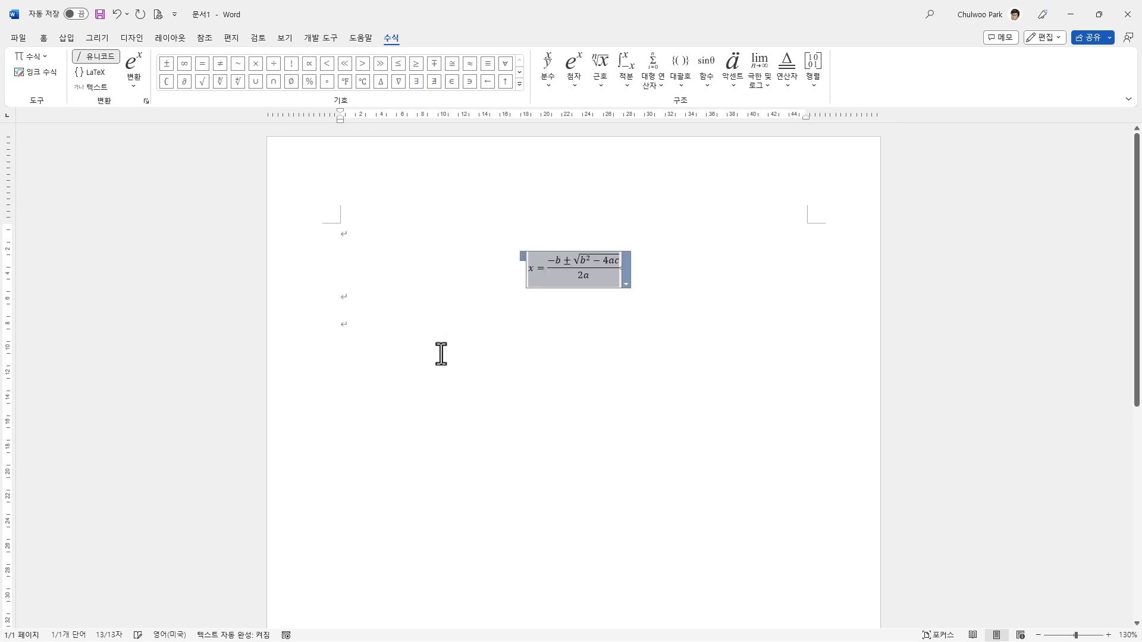
Step: Switch the quadratic formula to inline display (문장 안에 표시) and back to separate display (문장과 구분하여 표시)
{"action": "left_click", "coordinate": [626, 284]}
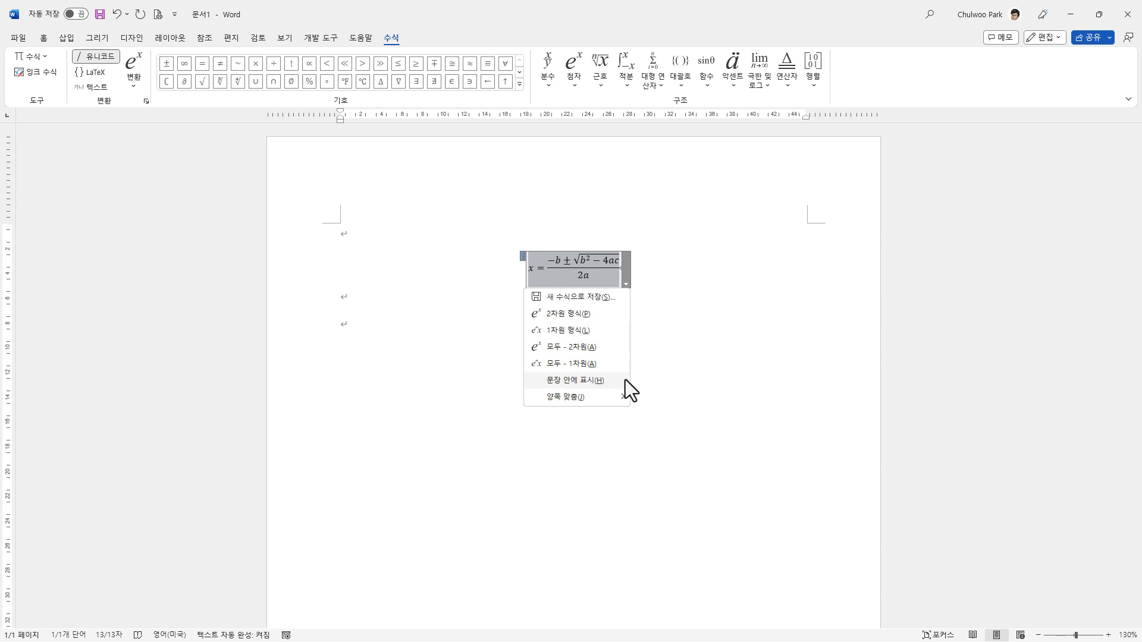
{"action": "left_click", "coordinate": [605, 381]}
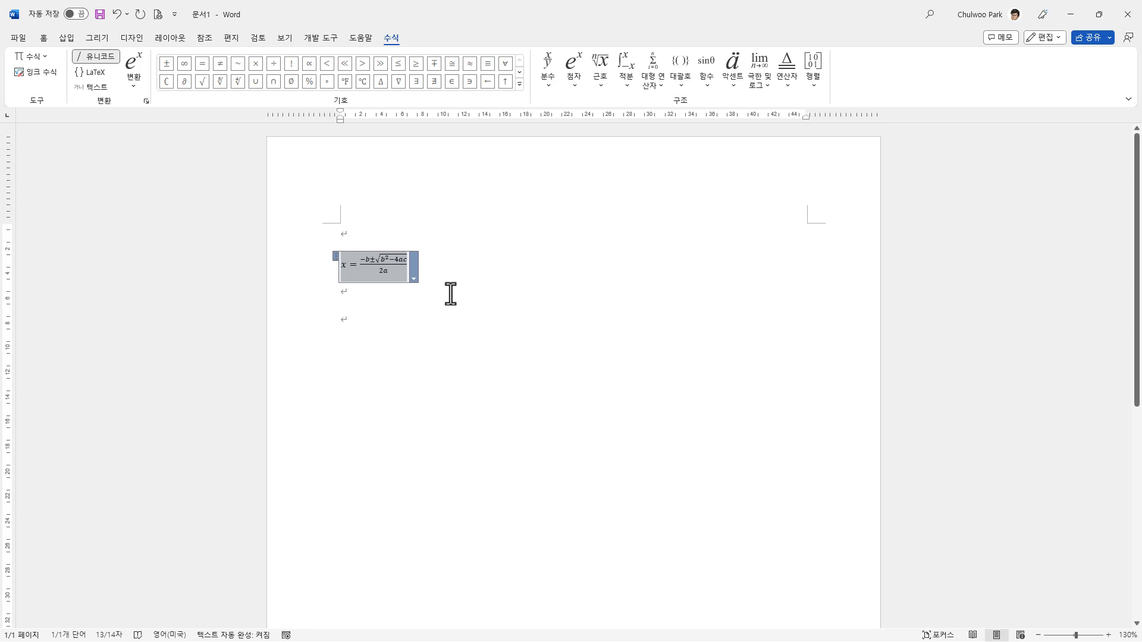
{"action": "left_click", "coordinate": [413, 280]}
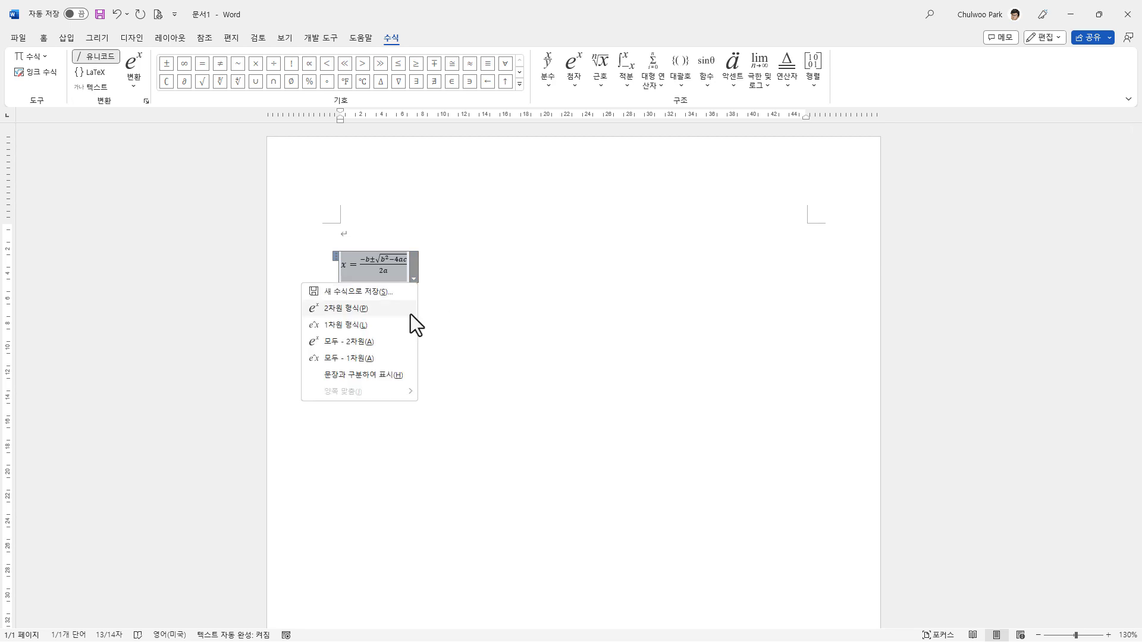
{"action": "left_click", "coordinate": [399, 376]}
{"action": "left_click", "coordinate": [633, 326]}
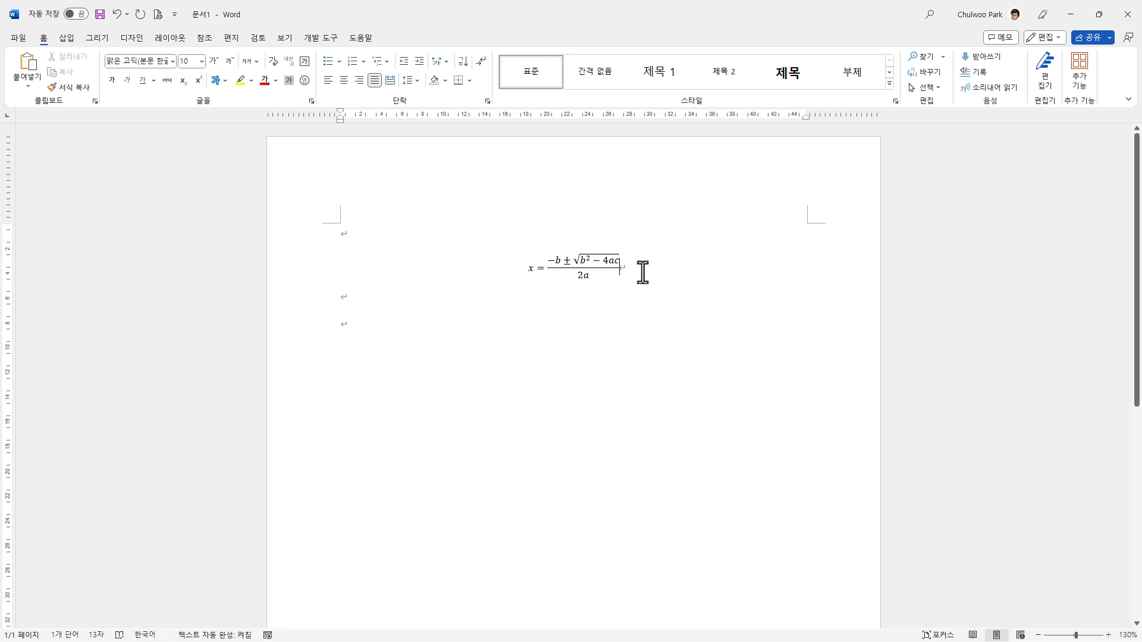
Step: Add the equation number (1) after the quadratic formula and push the formula to the horizontal centre of the page with leading whitespace
{"action": "left_click", "coordinate": [663, 271]}
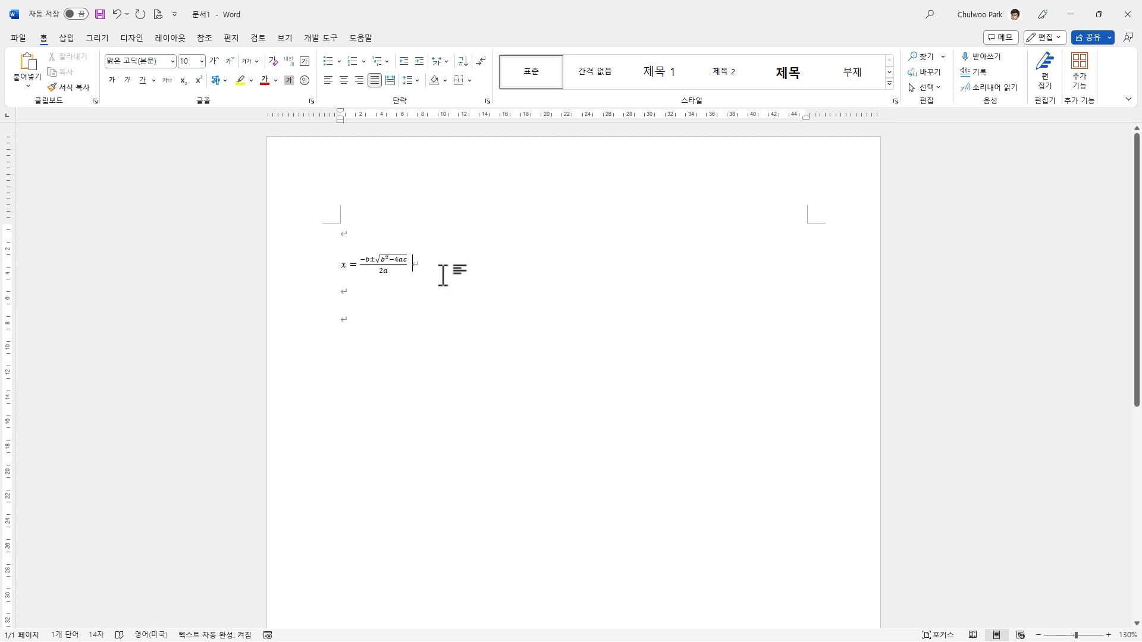
{"action": "type", "text": "(1"}
{"action": "left_click", "coordinate": [418, 309]}
{"action": "key", "text": "space"}
{"action": "key", "text": "space"}
{"action": "key", "text": "space"}
{"action": "key", "text": "space"}
{"action": "key", "text": "space"}
{"action": "key", "text": "space"}
{"action": "key", "text": "space"}
{"action": "key", "text": "space"}
{"action": "key", "text": "space"}
{"action": "key", "text": "space"}
{"action": "key", "text": "space"}
{"action": "key", "text": "space"}
{"action": "key", "text": "space"}
{"action": "key", "text": "space"}
{"action": "key", "text": "space"}
{"action": "key", "text": "space"}
{"action": "key", "text": "space"}
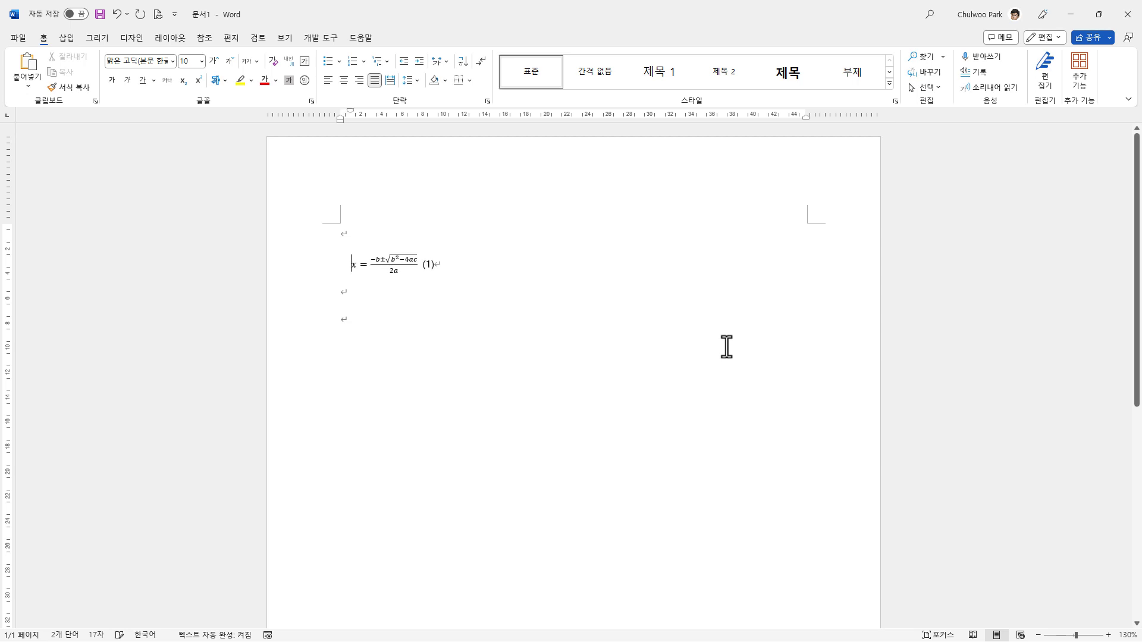
{"action": "key", "text": "space"}
{"action": "key", "text": "space"}
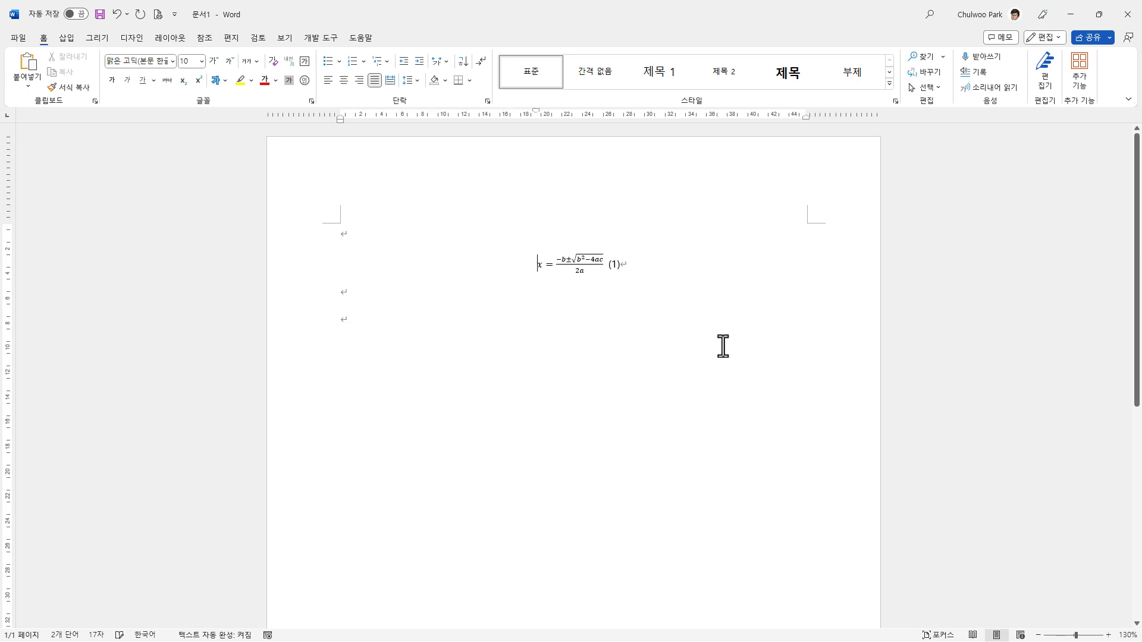
Step: Insert spaces between the quadratic formula and (1) so that the equation number sits at the right page margin
{"action": "left_click", "coordinate": [606, 264]}
{"action": "key", "text": "space"}
{"action": "key", "text": "space"}
{"action": "key", "text": "space"}
{"action": "key", "text": "space"}
{"action": "key", "text": "space"}
{"action": "key", "text": "space"}
{"action": "key", "text": "space"}
{"action": "key", "text": "space"}
{"action": "key", "text": "space"}
{"action": "key", "text": "space"}
{"action": "key", "text": "space"}
{"action": "key", "text": "space"}
{"action": "key", "text": "space"}
{"action": "key", "text": "space"}
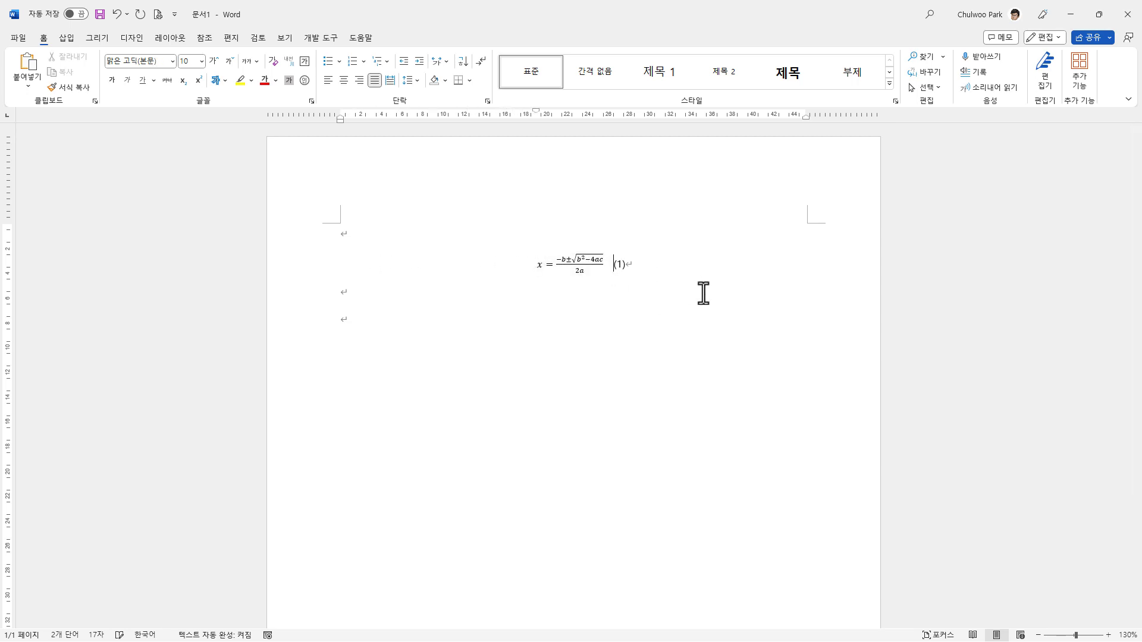
{"action": "key", "text": "space"}
{"action": "key", "text": "space"}
{"action": "key", "text": "space"}
{"action": "key", "text": "space"}
{"action": "key", "text": "space"}
{"action": "key", "text": "space"}
{"action": "key", "text": "space"}
{"action": "key", "text": "space"}
{"action": "key", "text": "BackSpace"}
{"action": "key", "text": "BackSpace"}
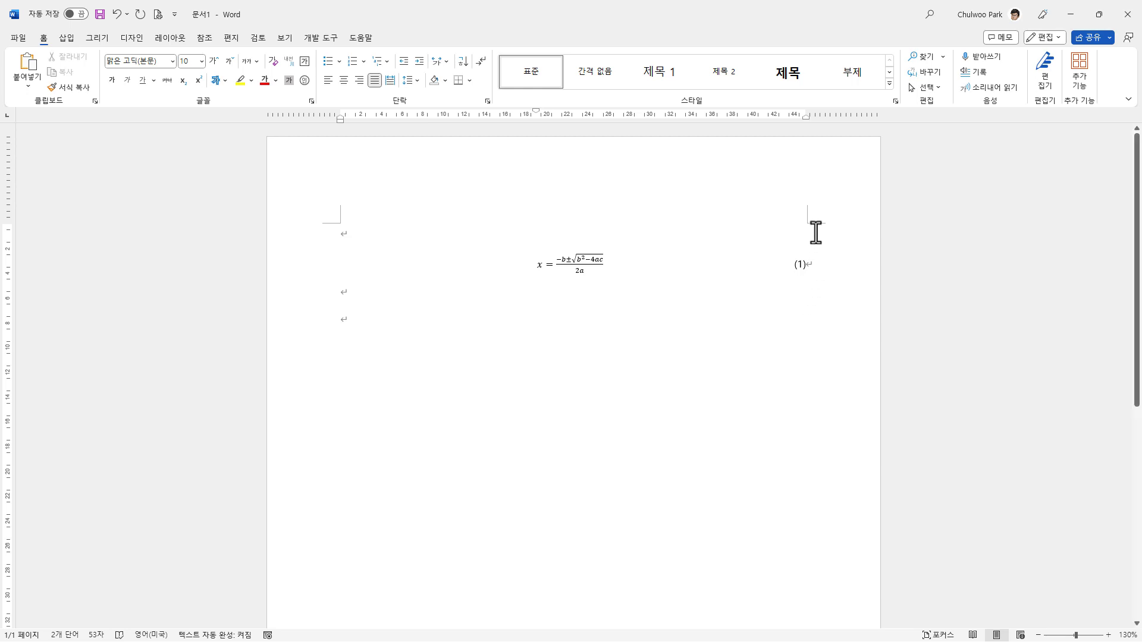
{"action": "key", "text": "BackSpace"}
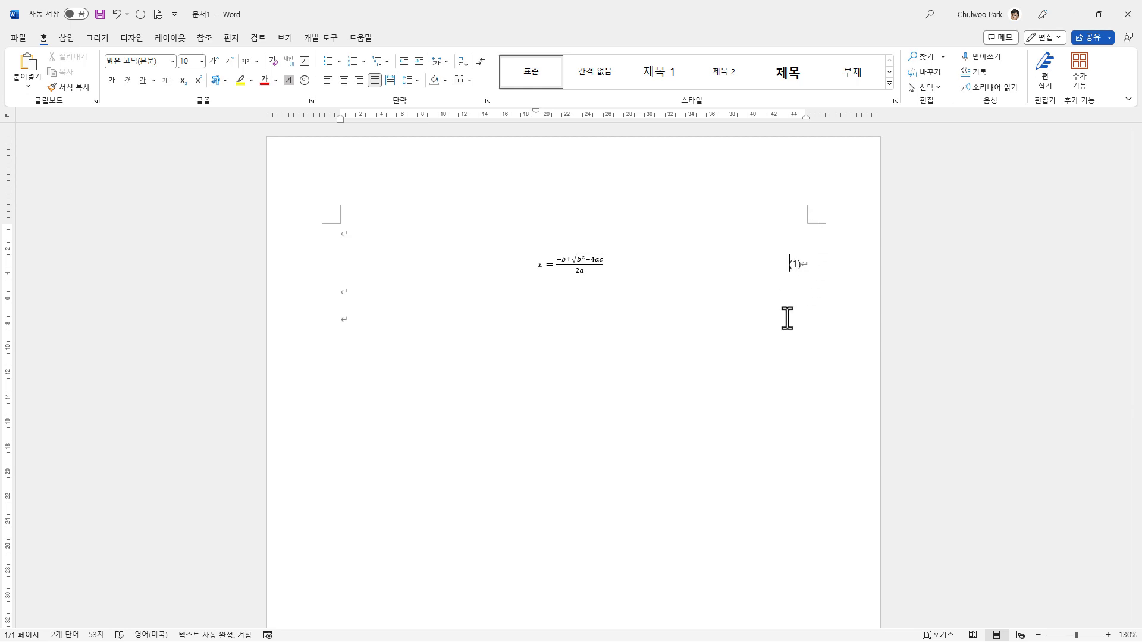
Step: Insert the built-in equation 삼각 함수 1 on the last line and add the equation number (2) after it
{"action": "left_click", "coordinate": [403, 330]}
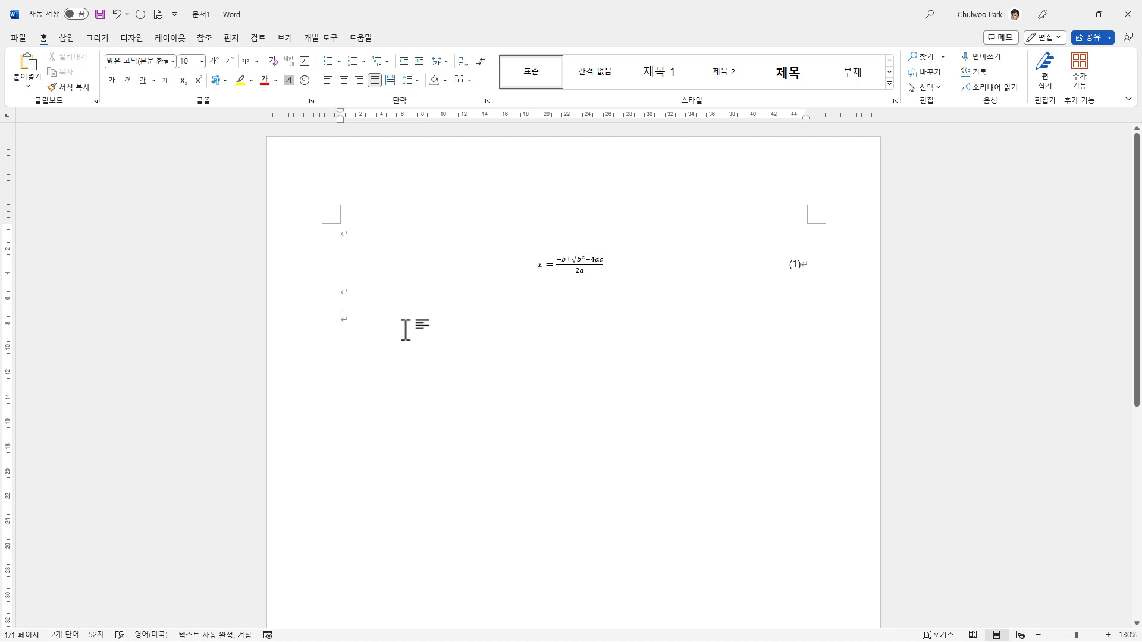
{"action": "left_click", "coordinate": [67, 38]}
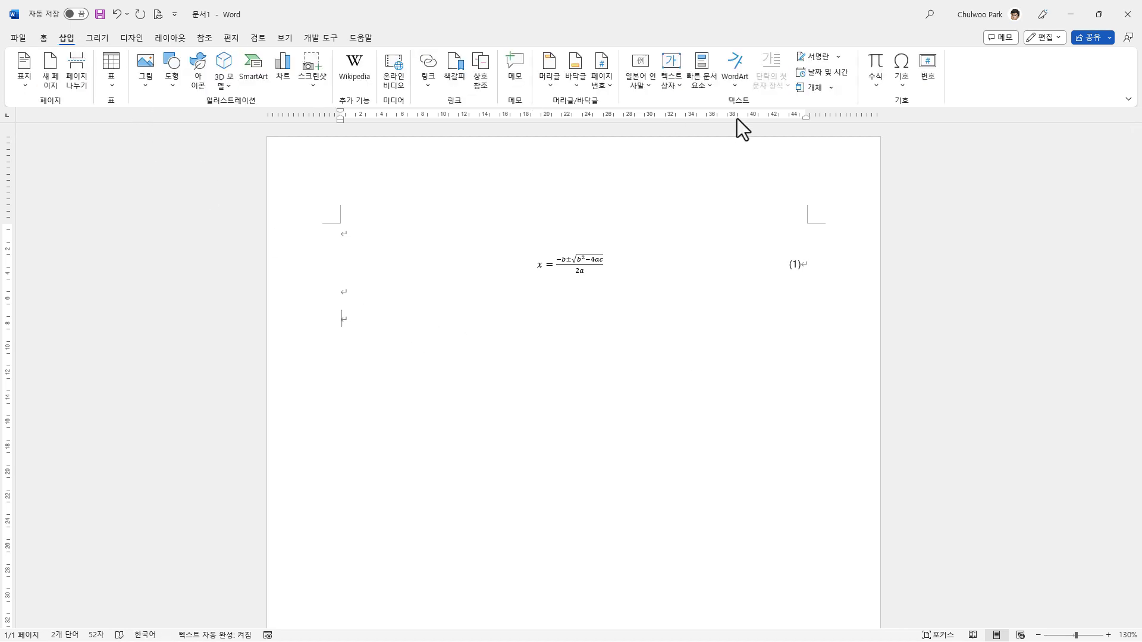
{"action": "left_click", "coordinate": [873, 85]}
{"action": "left_click", "coordinate": [944, 212]}
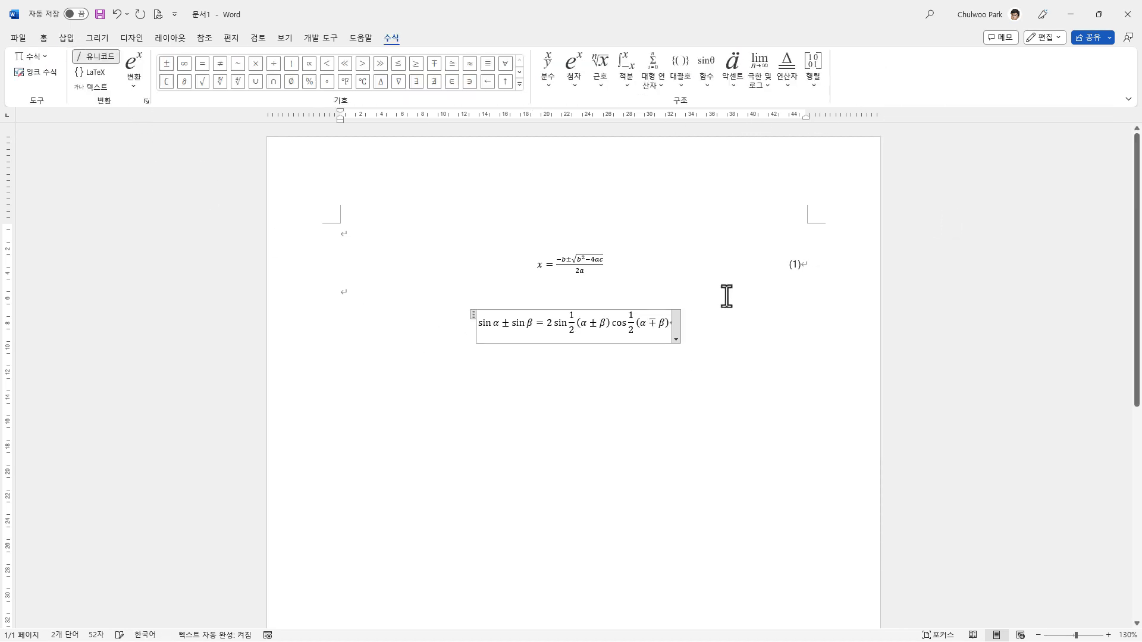
{"action": "left_click", "coordinate": [709, 321]}
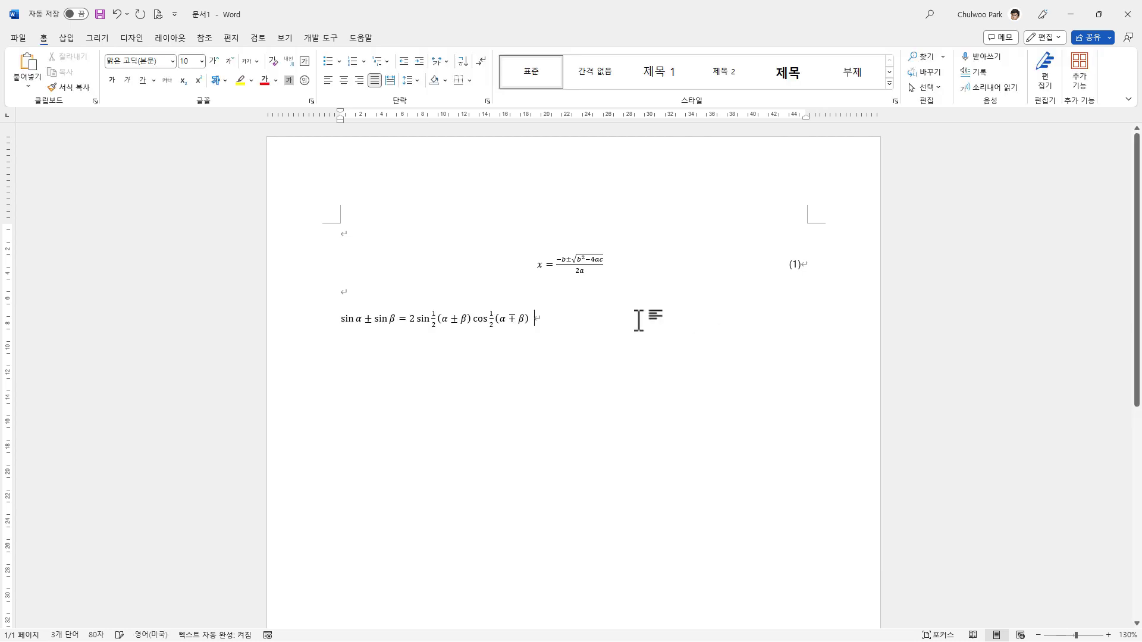
{"action": "type", "text": "(2"}
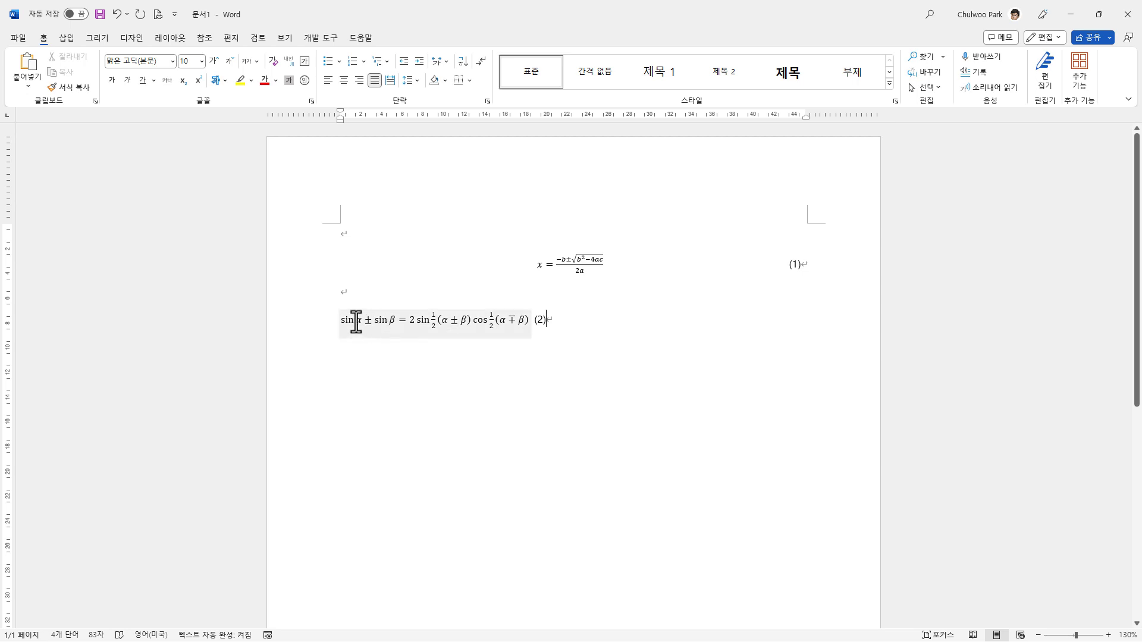
Step: Indent the trigonometric equation towards the page centre and move its number (2) to the right page margin
{"action": "key", "text": "Home"}
{"action": "key", "text": "Tab"}
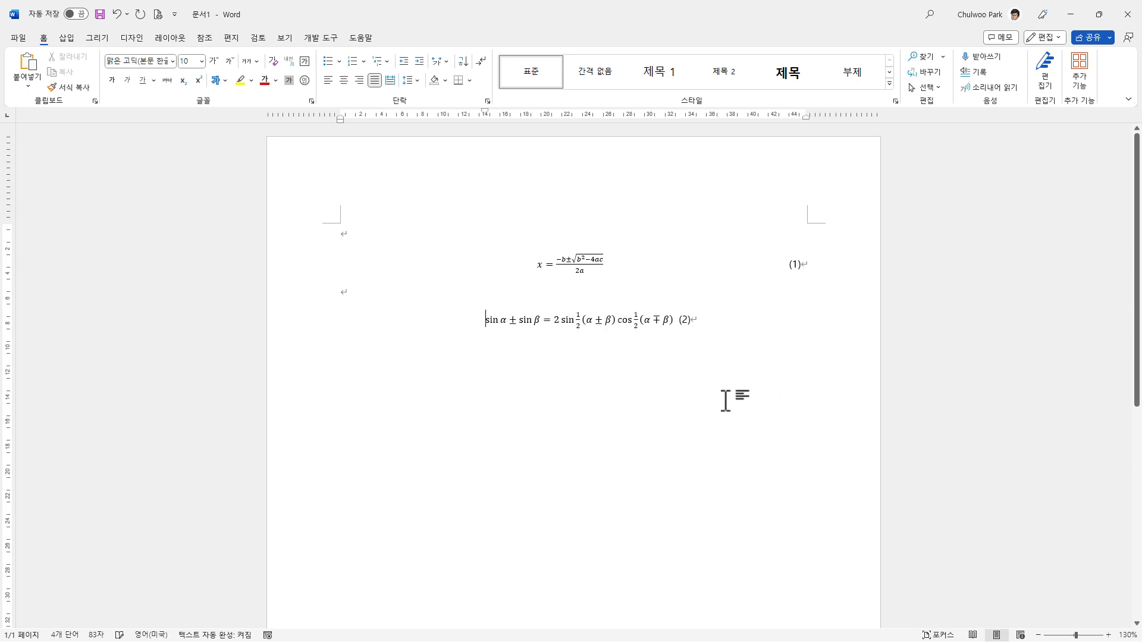
{"action": "left_click", "coordinate": [679, 321]}
{"action": "key", "text": "Tab"}
{"action": "key", "text": "Tab"}
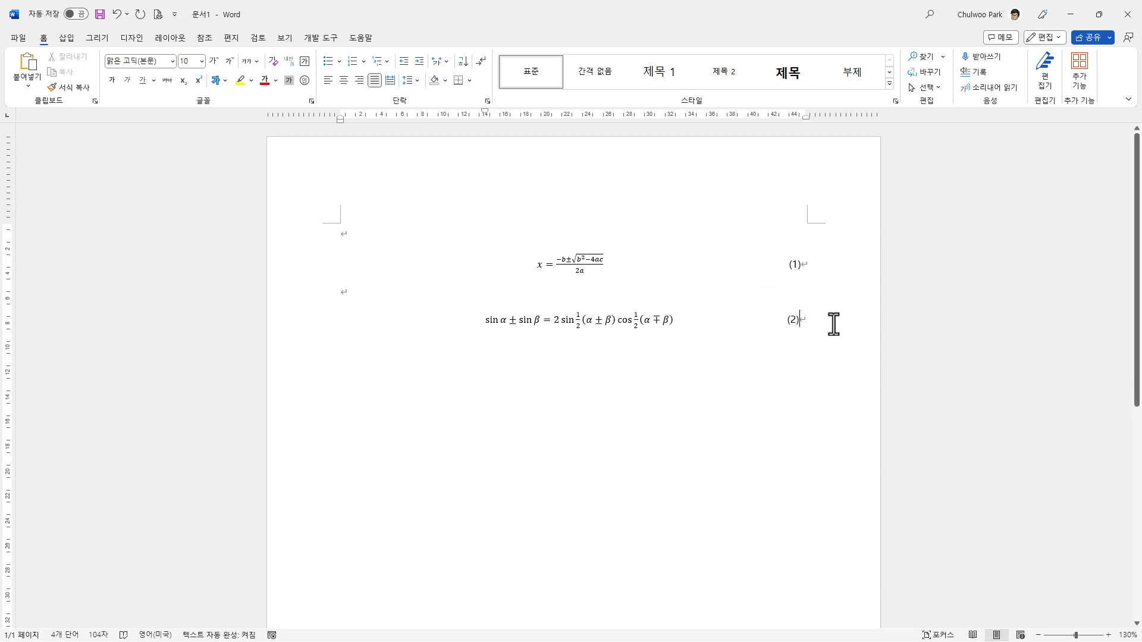
Step: Add blank lines after the second equation, then clear the document's entire content
{"action": "key", "text": "Return"}
{"action": "key", "text": "Return"}
{"action": "key", "text": "Return"}
{"action": "left_click_drag", "start_coordinate": [339, 239], "coordinate": [484, 510]}
{"action": "key", "text": "Delete"}
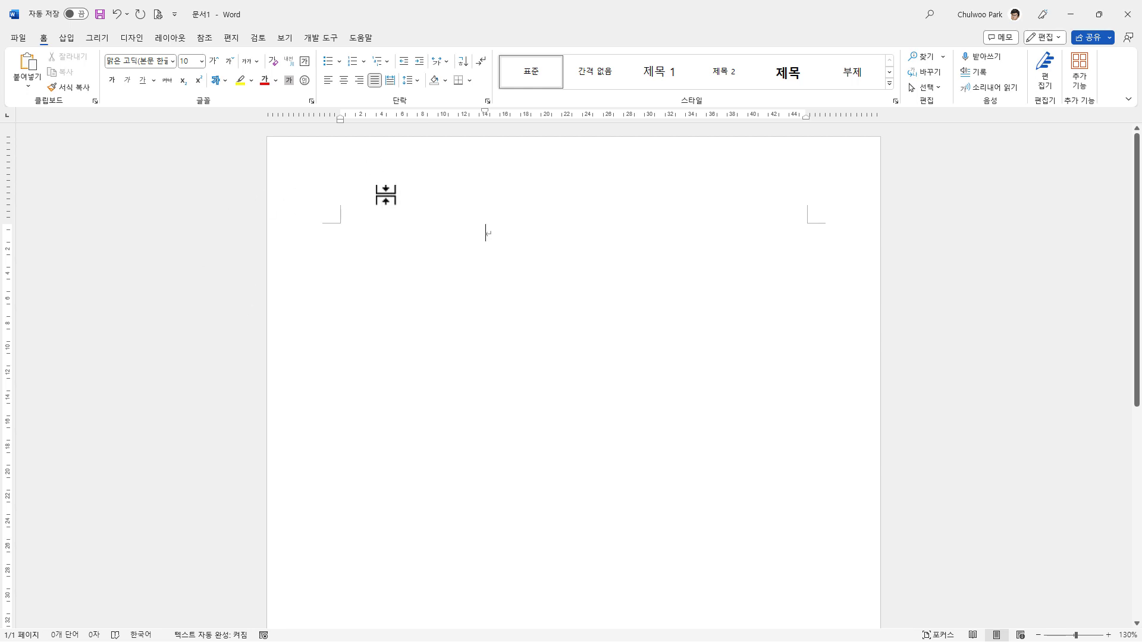
Step: Set up blank lines in the empty document and insert the built-in quadratic formula (근의 공식) on the second line
{"action": "double_click", "coordinate": [398, 262]}
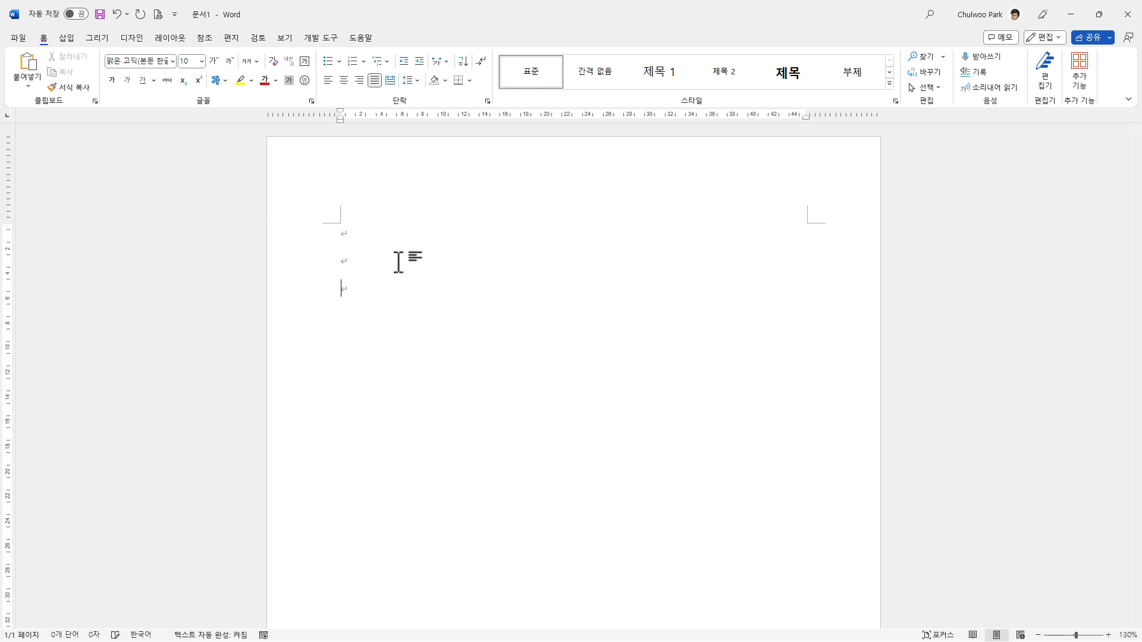
{"action": "left_click", "coordinate": [66, 38]}
{"action": "left_click", "coordinate": [873, 85]}
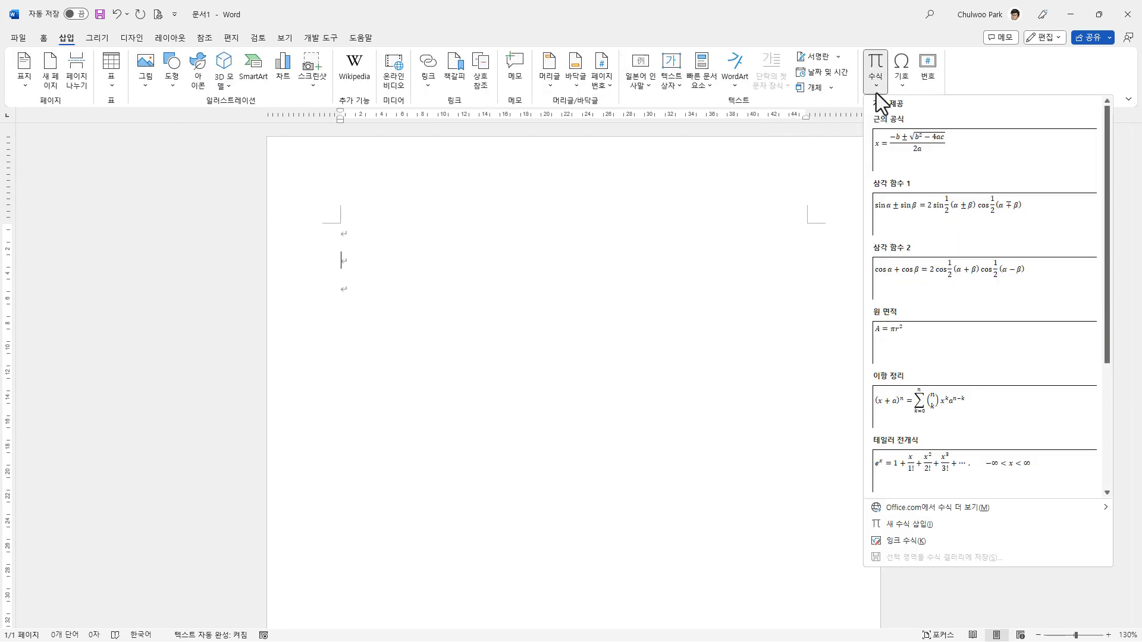
{"action": "left_click", "coordinate": [947, 149]}
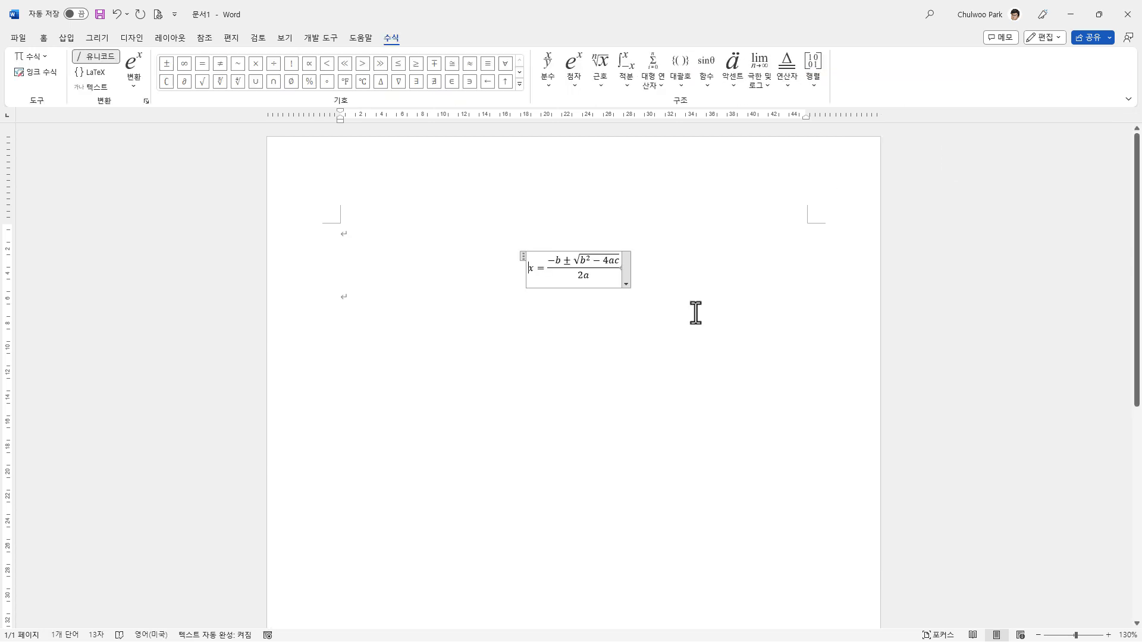
{"action": "left_click", "coordinate": [666, 275]}
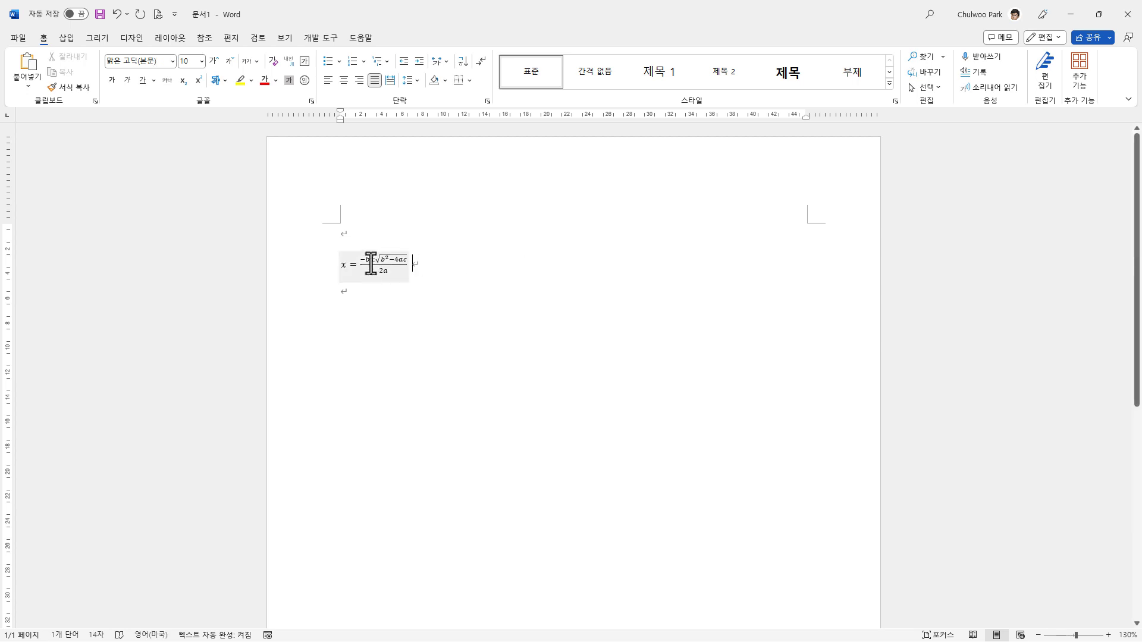
Step: Set the newly inserted quadratic formula to display separately from the text (문장과 구분하여 표시)
{"action": "left_click", "coordinate": [402, 275]}
{"action": "left_click", "coordinate": [414, 279]}
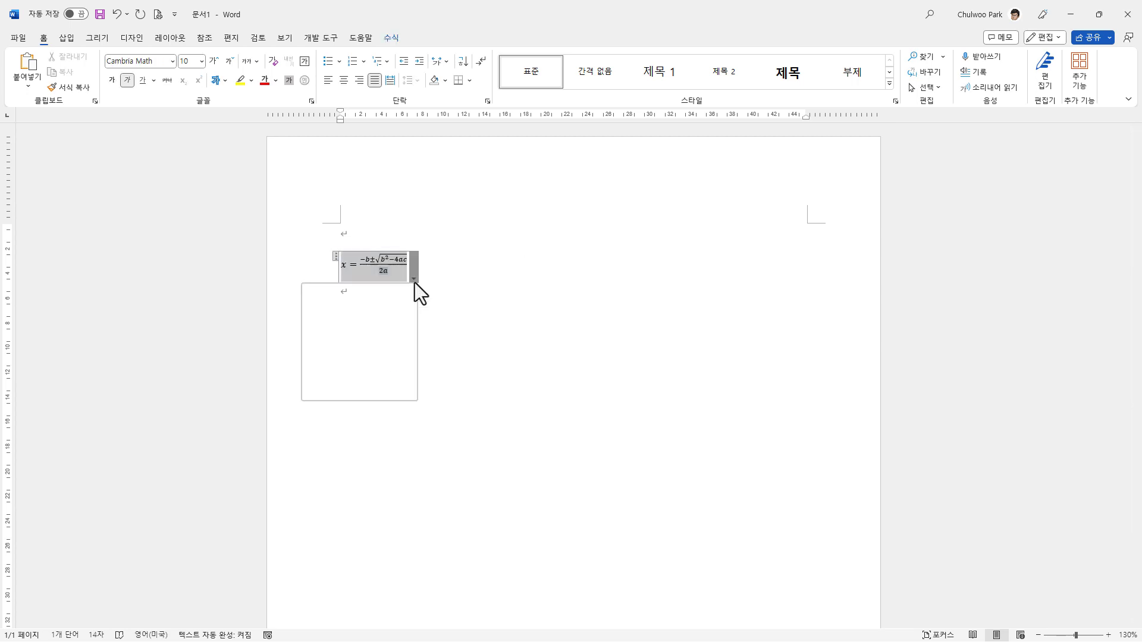
{"action": "left_click", "coordinate": [387, 376]}
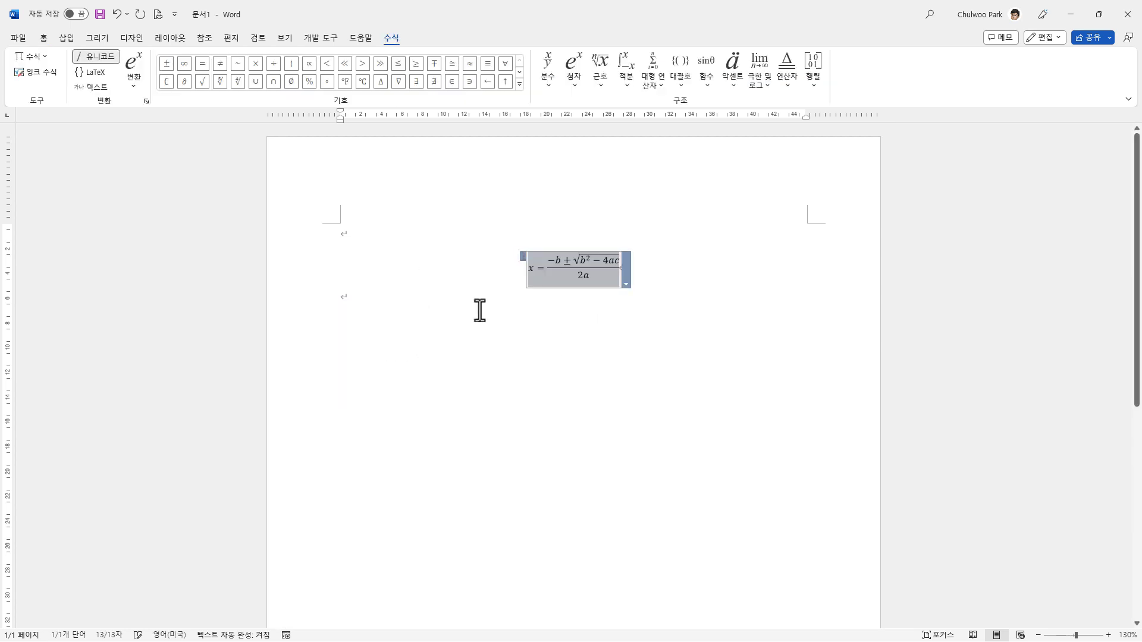
Step: Display the quadratic formula inline with the text (문장 안에 표시) and add the equation number (1) after it
{"action": "left_click", "coordinate": [627, 283]}
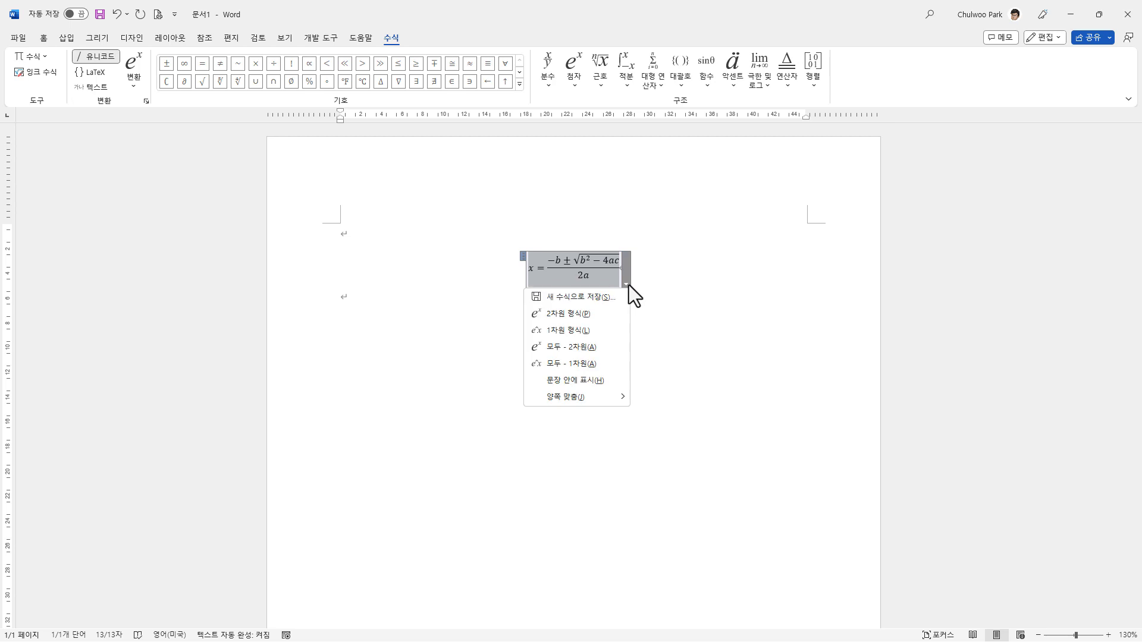
{"action": "left_click", "coordinate": [619, 381]}
{"action": "left_click", "coordinate": [453, 274]}
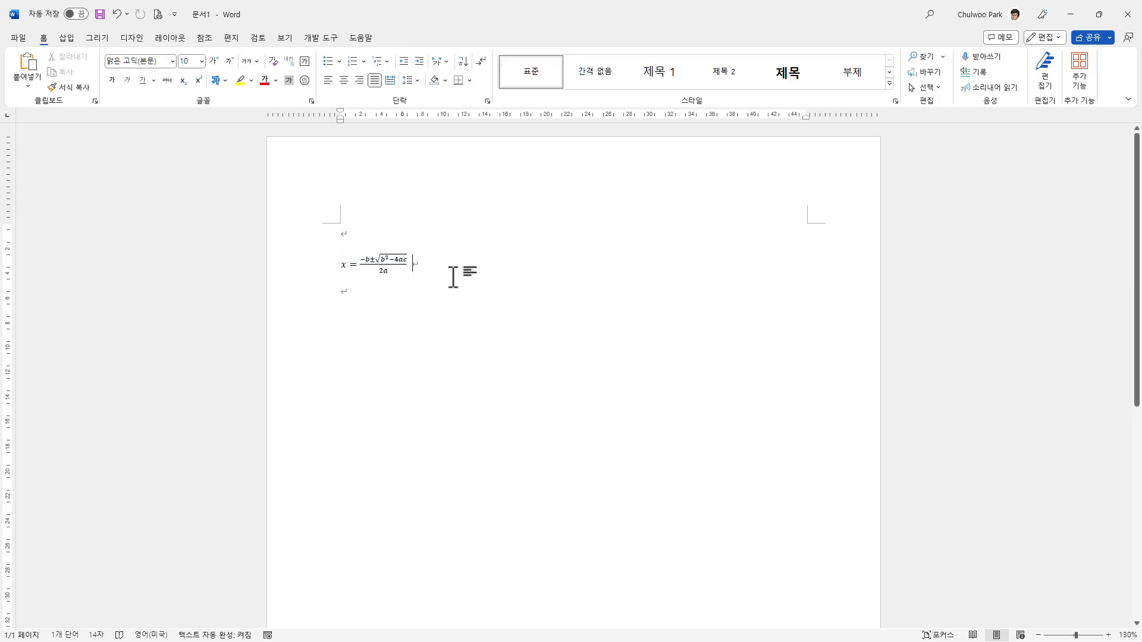
{"action": "type", "text": "(1"}
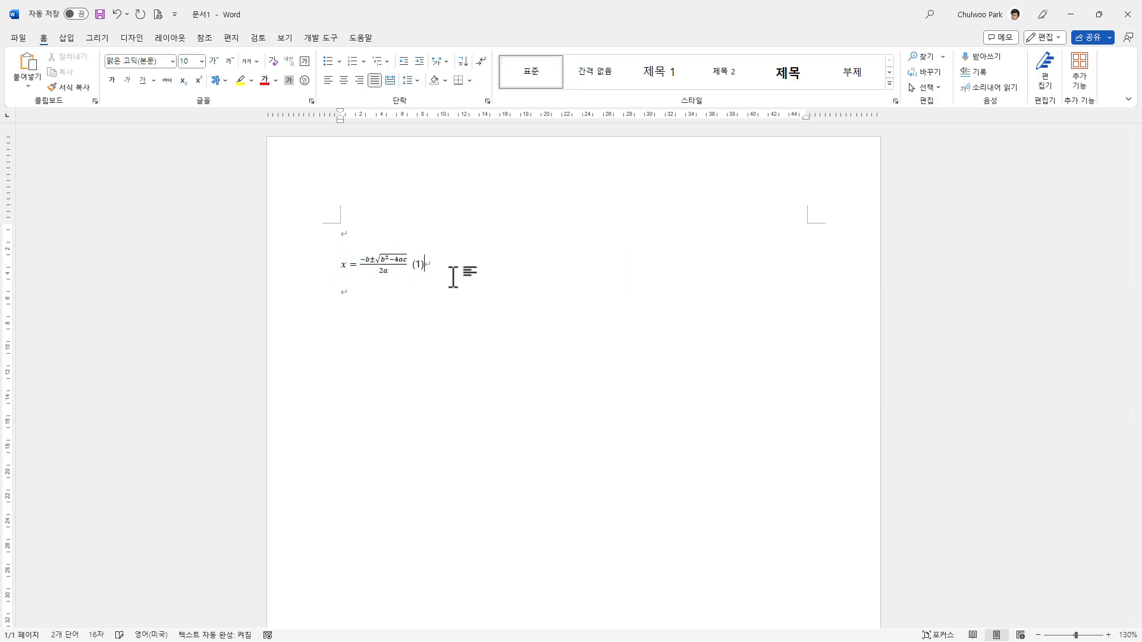
Step: Indent the quadratic formula line so that the equation starts near the centre of the page
{"action": "left_click", "coordinate": [337, 262]}
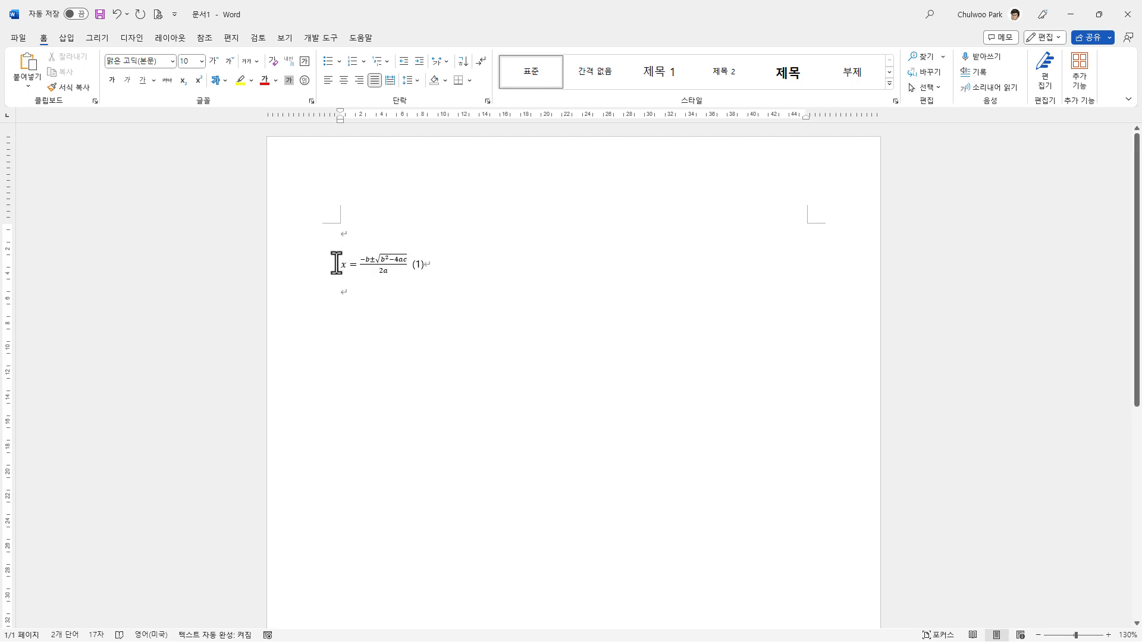
{"action": "key", "text": "Tab"}
{"action": "key", "text": "Tab"}
{"action": "key", "text": "Tab"}
{"action": "key", "text": "Tab"}
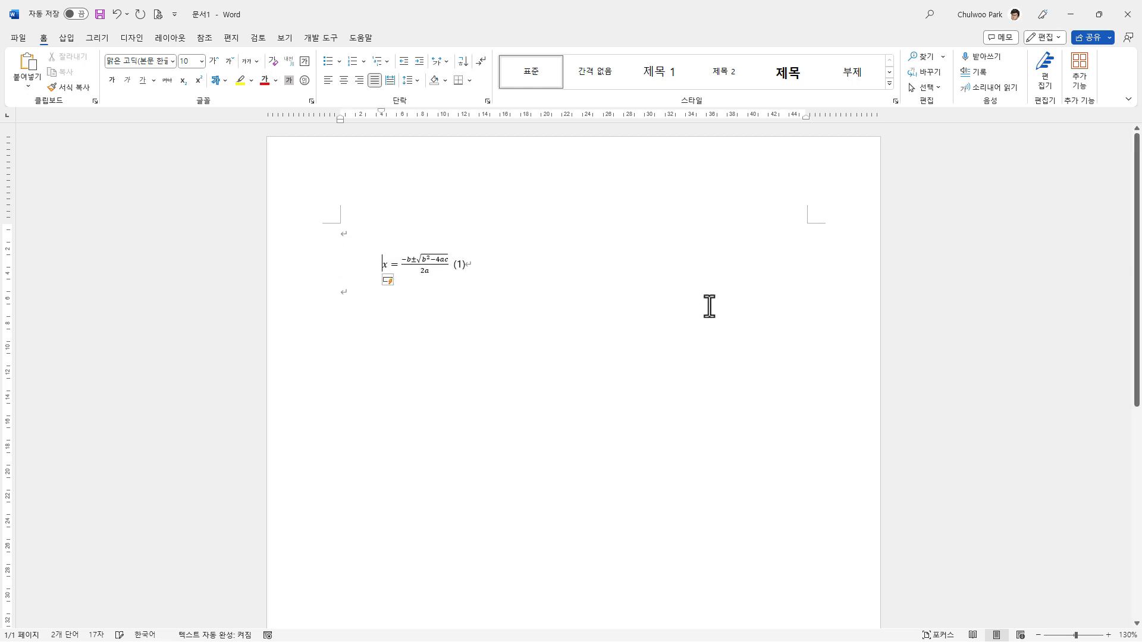
{"action": "key", "text": "Tab"}
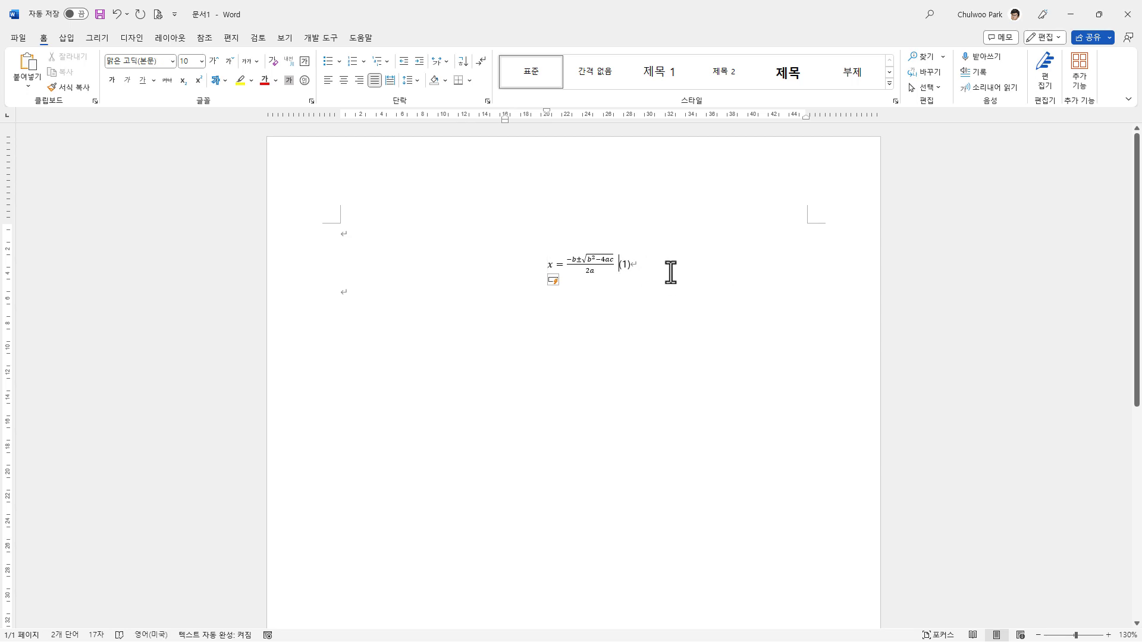
Step: Try to push the number (1) to the right margin with five tab characters, then remove those tabs
{"action": "key", "text": "Tab"}
{"action": "key", "text": "Tab"}
{"action": "key", "text": "Tab"}
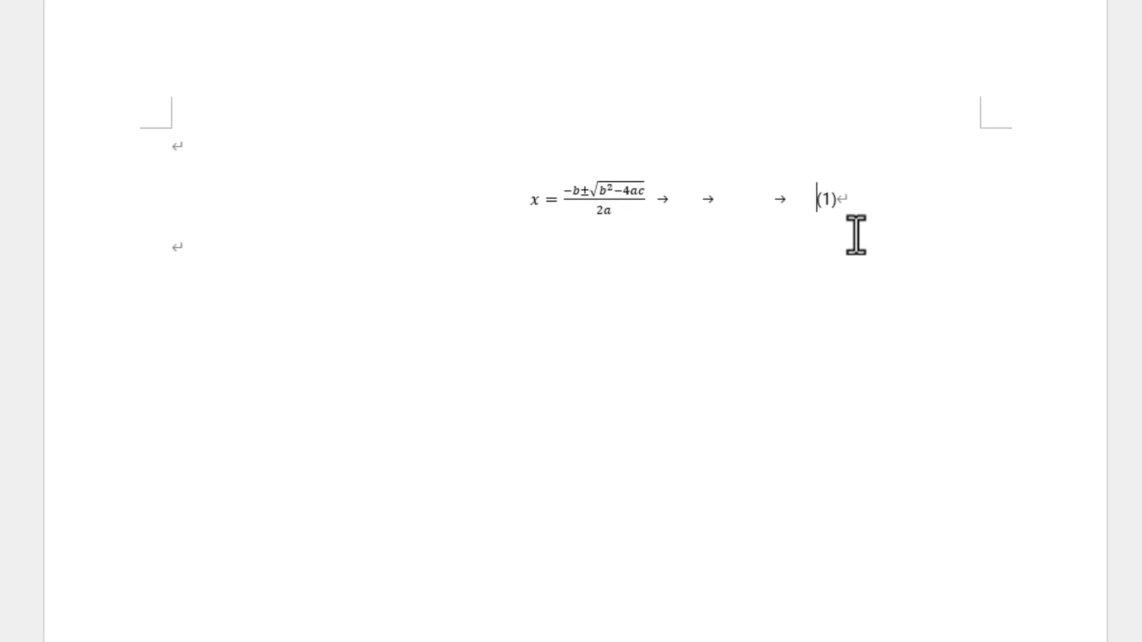
{"action": "key", "text": "Tab"}
{"action": "key", "text": "Tab"}
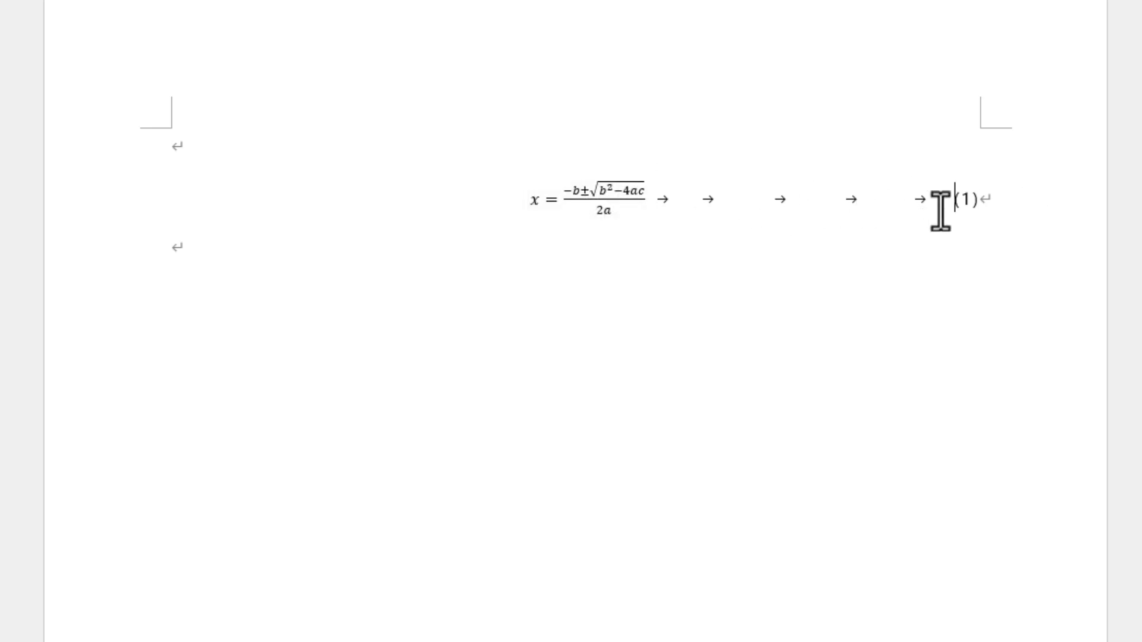
{"action": "left_click_drag", "start_coordinate": [941, 200], "coordinate": [655, 196]}
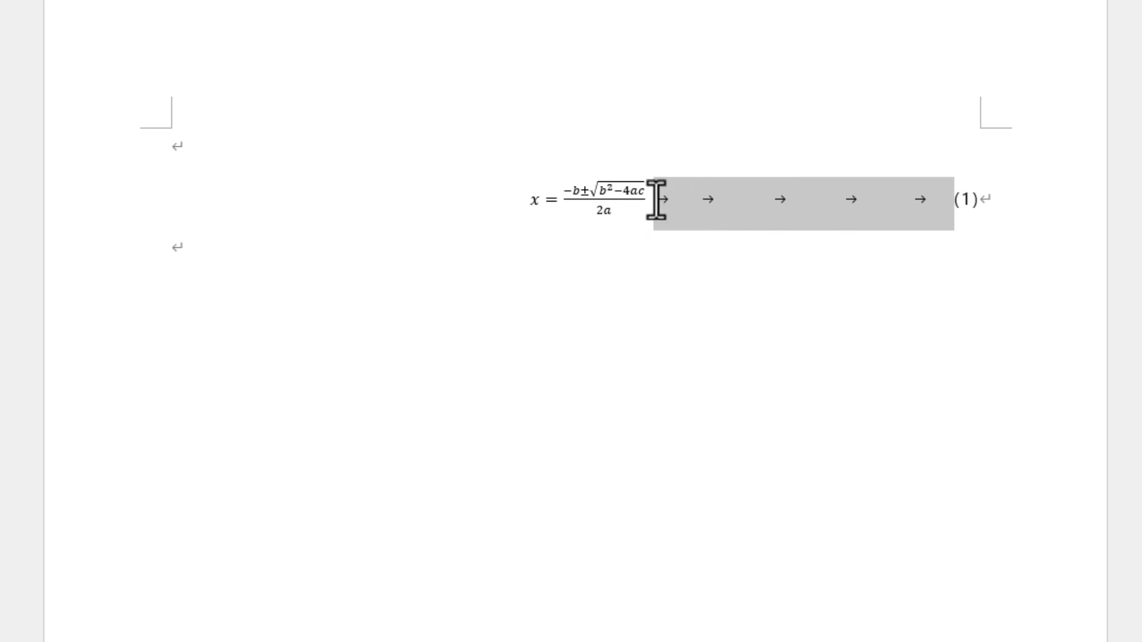
{"action": "key", "text": "Delete"}
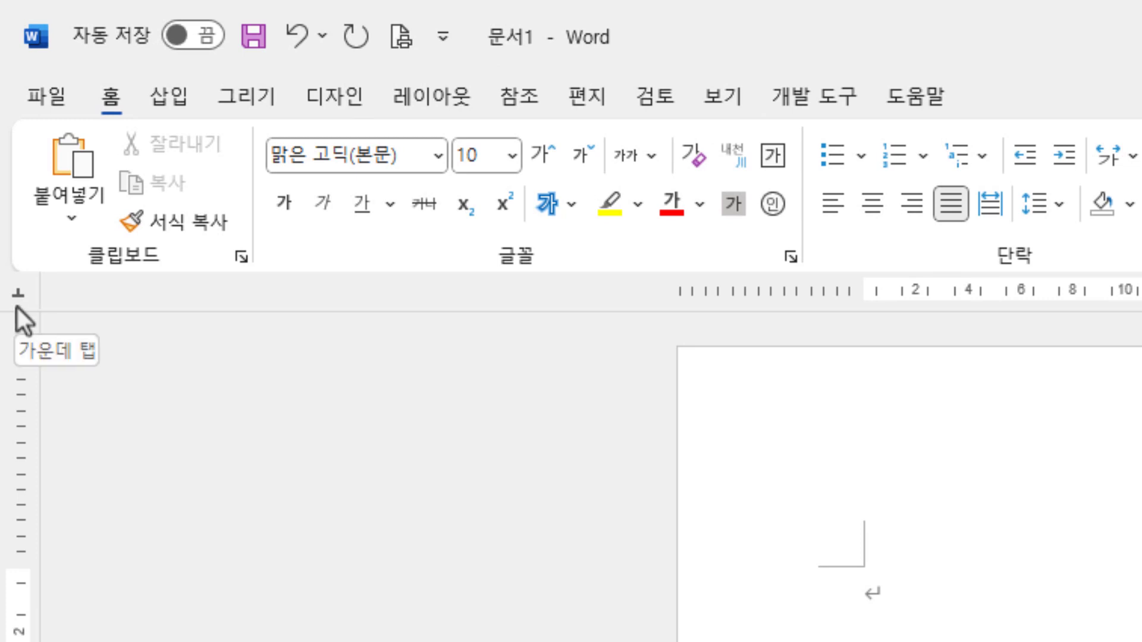
Step: Set a right-aligned tab stop (오른쪽 탭) at about 44 on the ruler and align the number (1) to it
{"action": "left_click", "coordinate": [17, 307]}
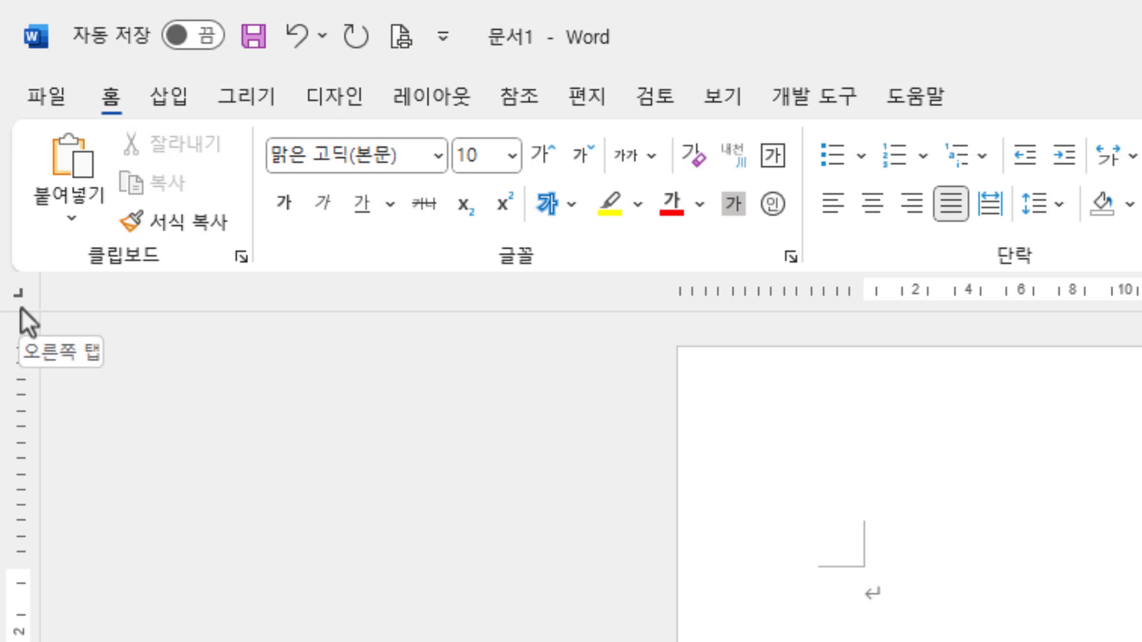
{"action": "left_click", "coordinate": [21, 308]}
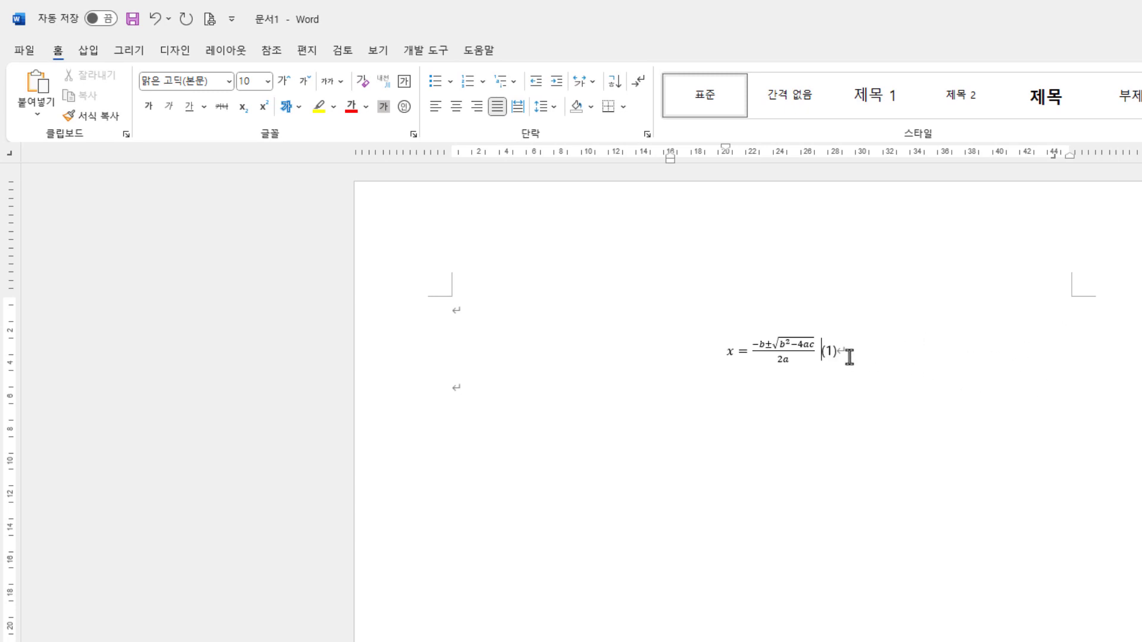
{"action": "key", "text": "Tab"}
{"action": "left_click", "coordinate": [1082, 355]}
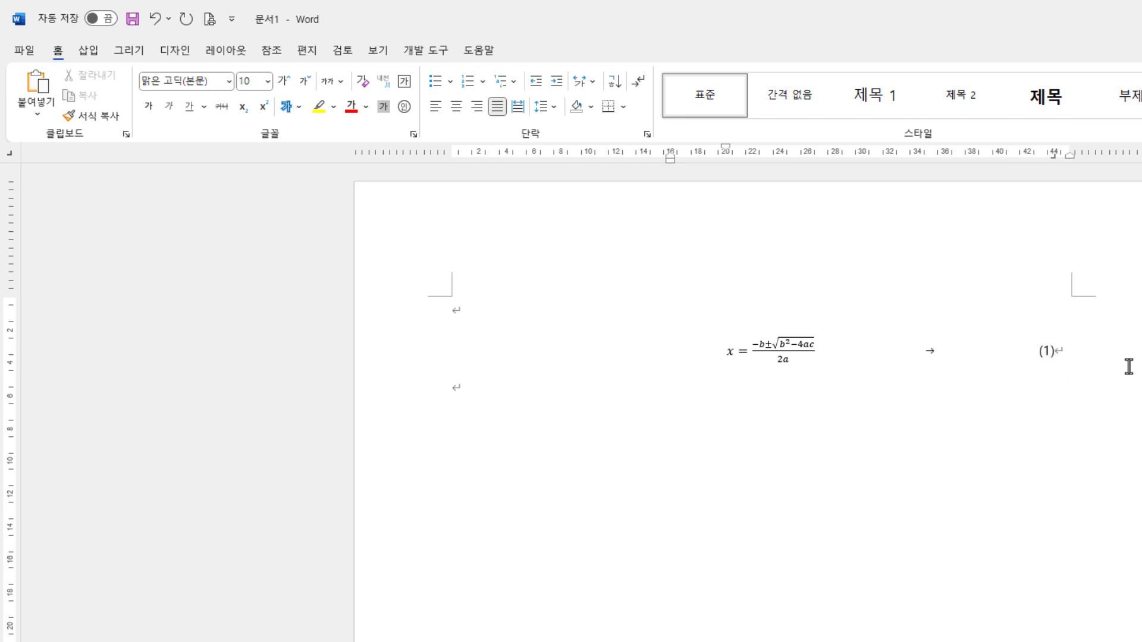
Step: Add blank lines below equation (1), then delete three of the indented blank lines
{"action": "key", "text": "Return"}
{"action": "key", "text": "Return"}
{"action": "key", "text": "Return"}
{"action": "left_click", "coordinate": [459, 535]}
{"action": "left_click", "coordinate": [517, 420]}
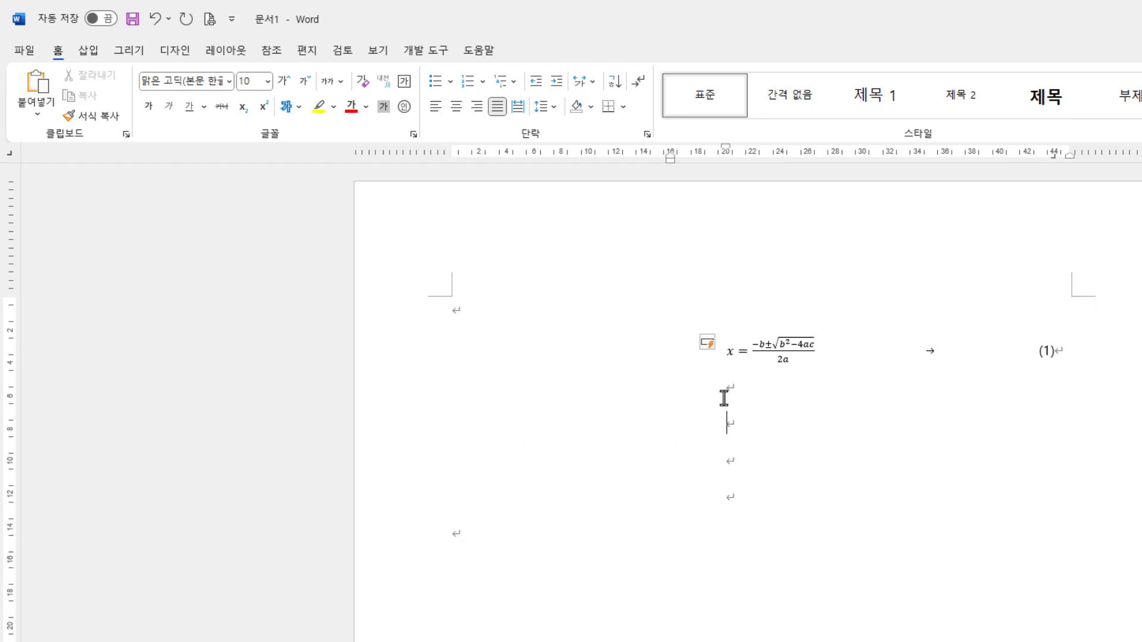
{"action": "left_click_drag", "start_coordinate": [725, 397], "coordinate": [744, 453]}
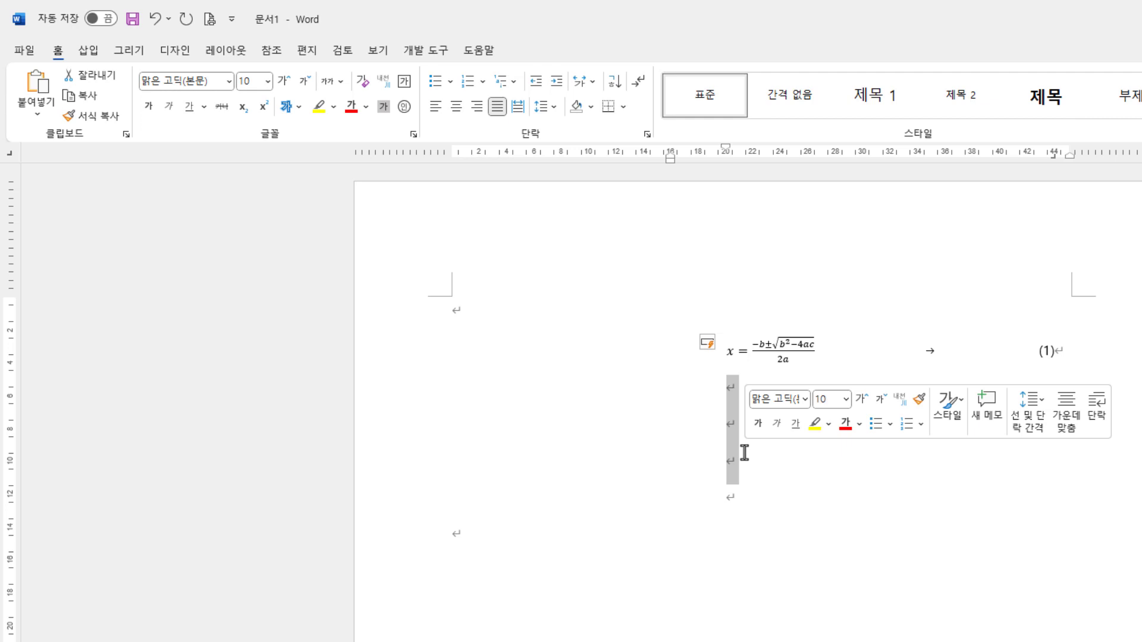
{"action": "key", "text": "Delete"}
Step: Add several blank lines from the unindented line below equation (1)
{"action": "left_click", "coordinate": [531, 421]}
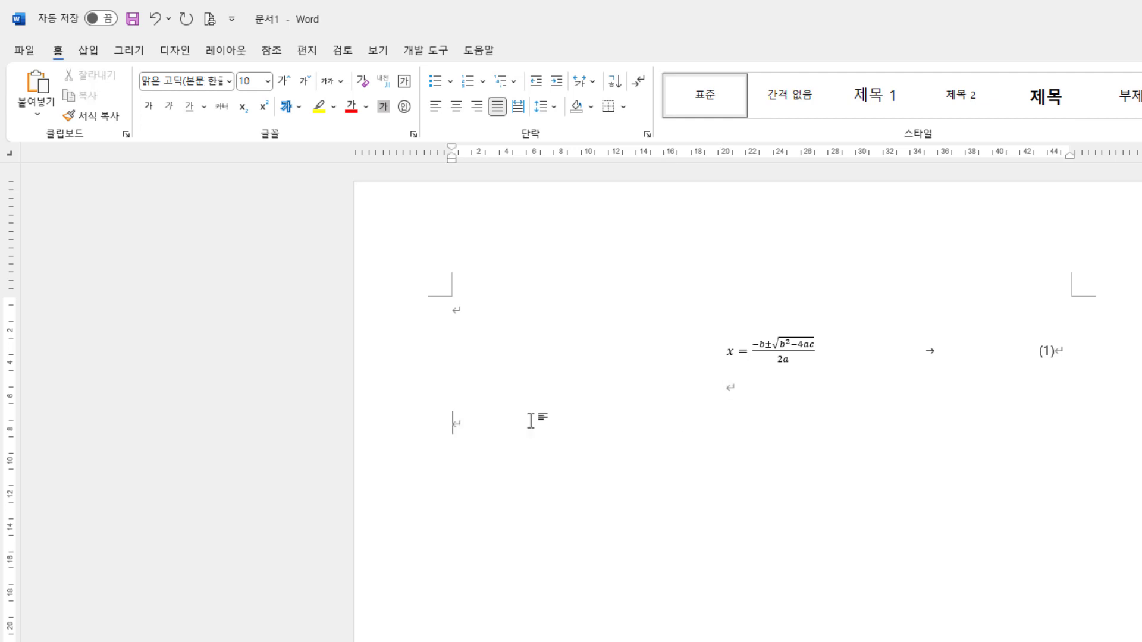
{"action": "key", "text": "Return"}
{"action": "key", "text": "Return"}
{"action": "key", "text": "Return"}
{"action": "key", "text": "Return"}
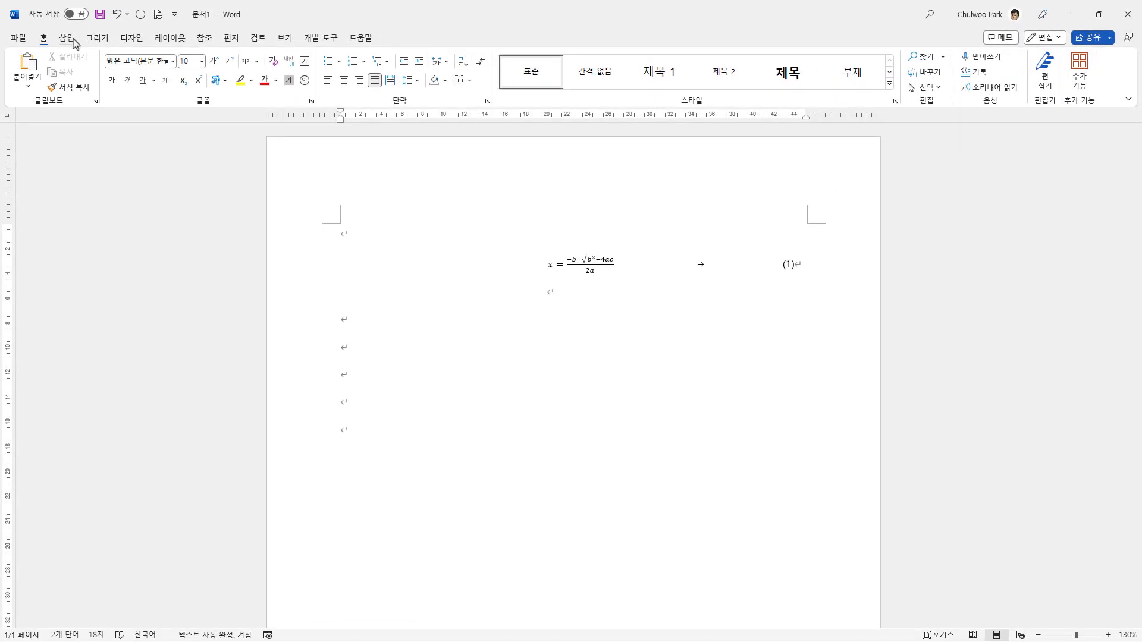
Step: Insert the built-in trigonometric equation 삼각 함수 1 below equation (1) and add the number (2) after it
{"action": "left_click", "coordinate": [70, 38]}
{"action": "left_click", "coordinate": [875, 85]}
{"action": "left_click", "coordinate": [954, 220]}
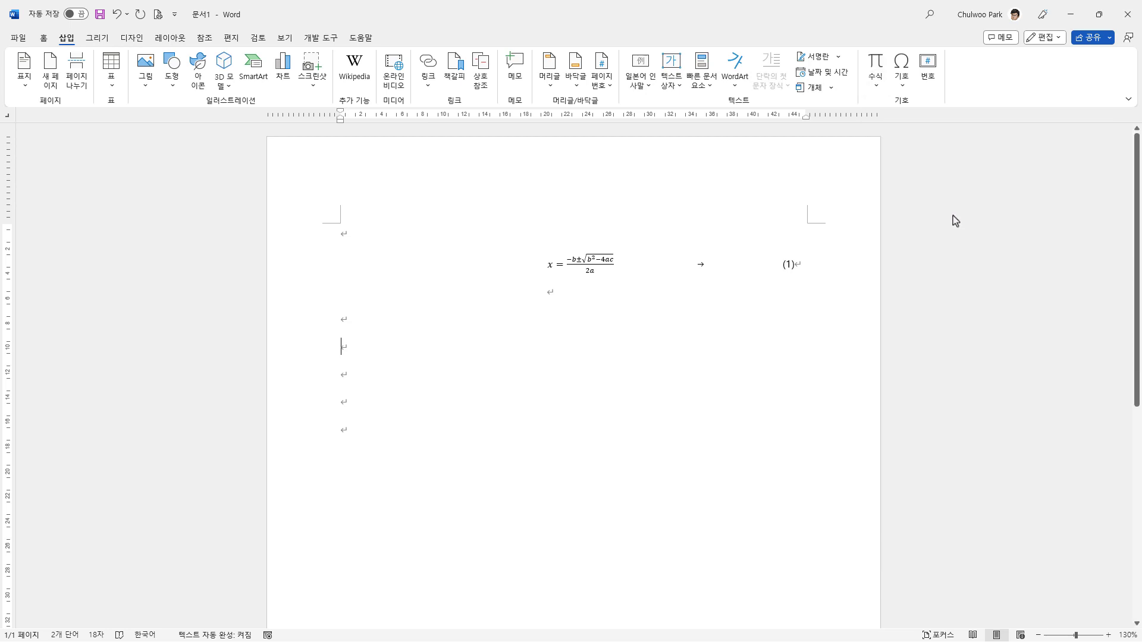
{"action": "left_click", "coordinate": [711, 356]}
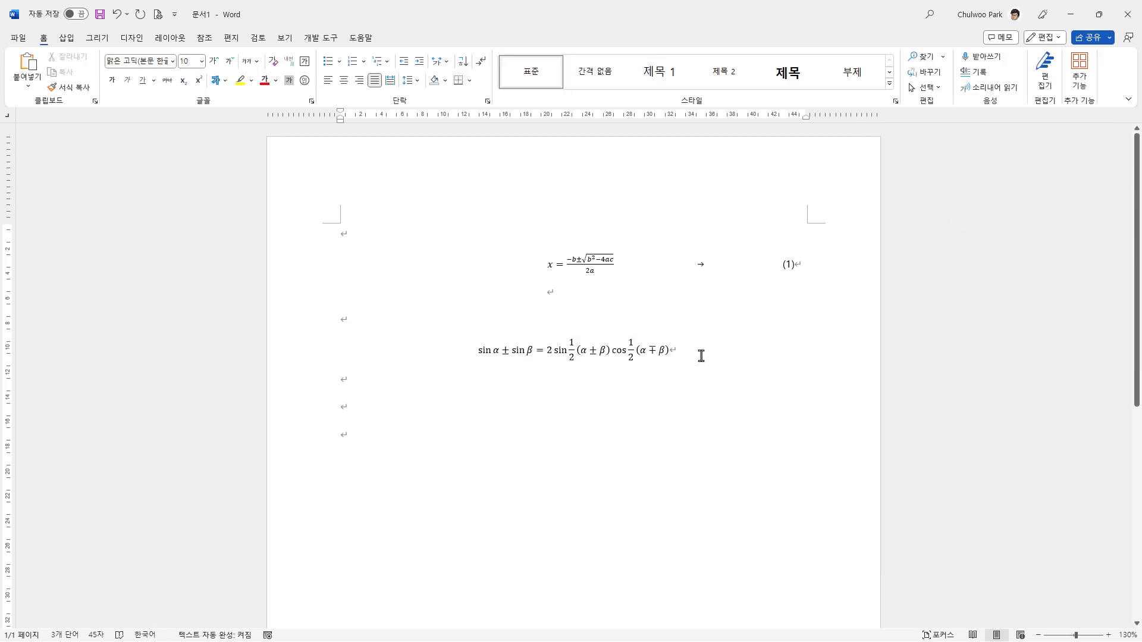
{"action": "type", "text": "(2"}
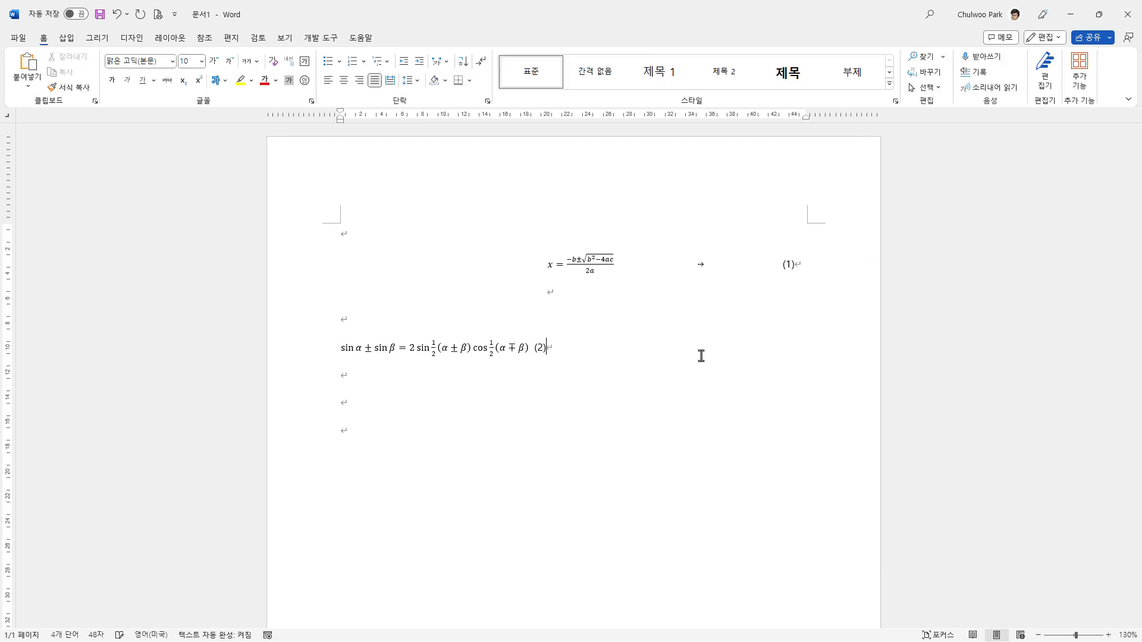
Step: Copy the paragraph formatting of equation (1) to the trigonometric equation and tab its number (2) to the right margin
{"action": "left_click", "coordinate": [535, 351]}
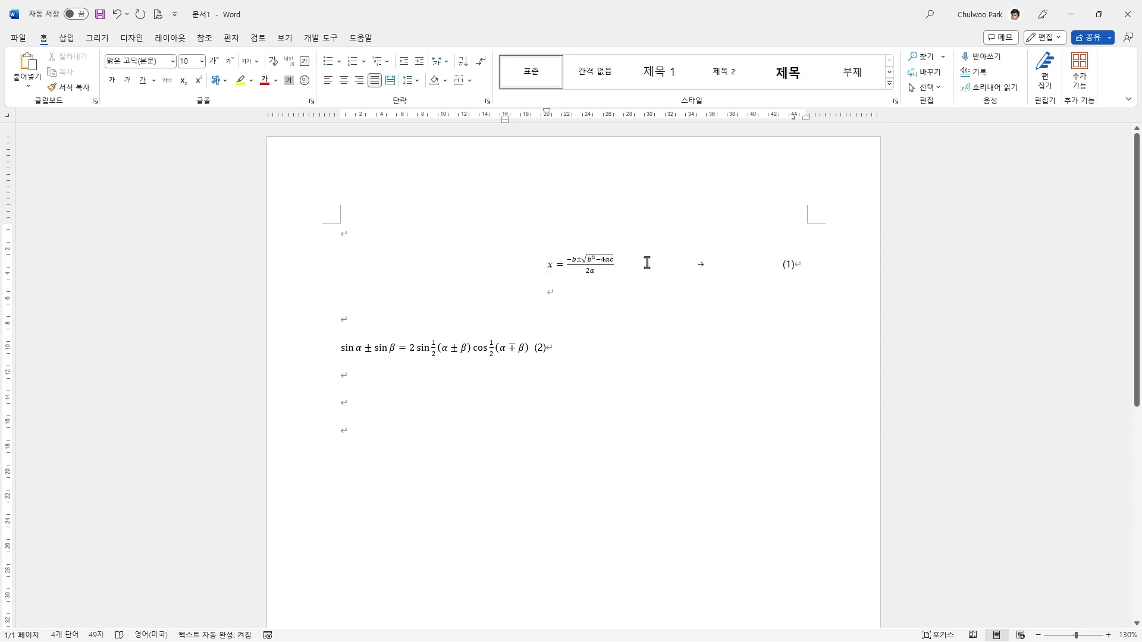
{"action": "left_click", "coordinate": [84, 88]}
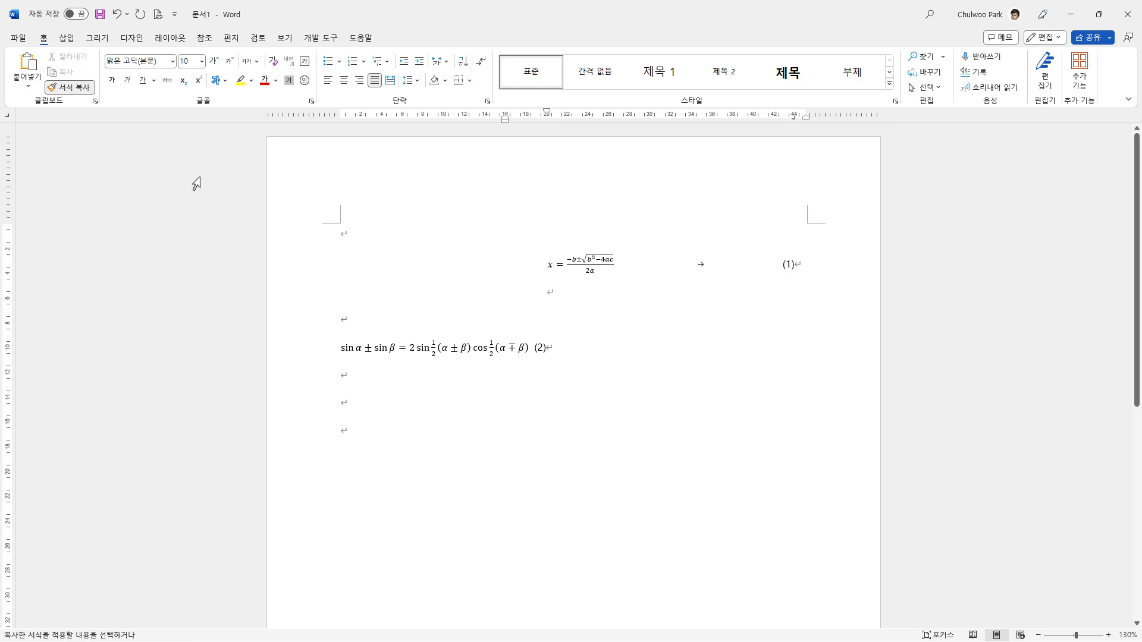
{"action": "left_click", "coordinate": [287, 355]}
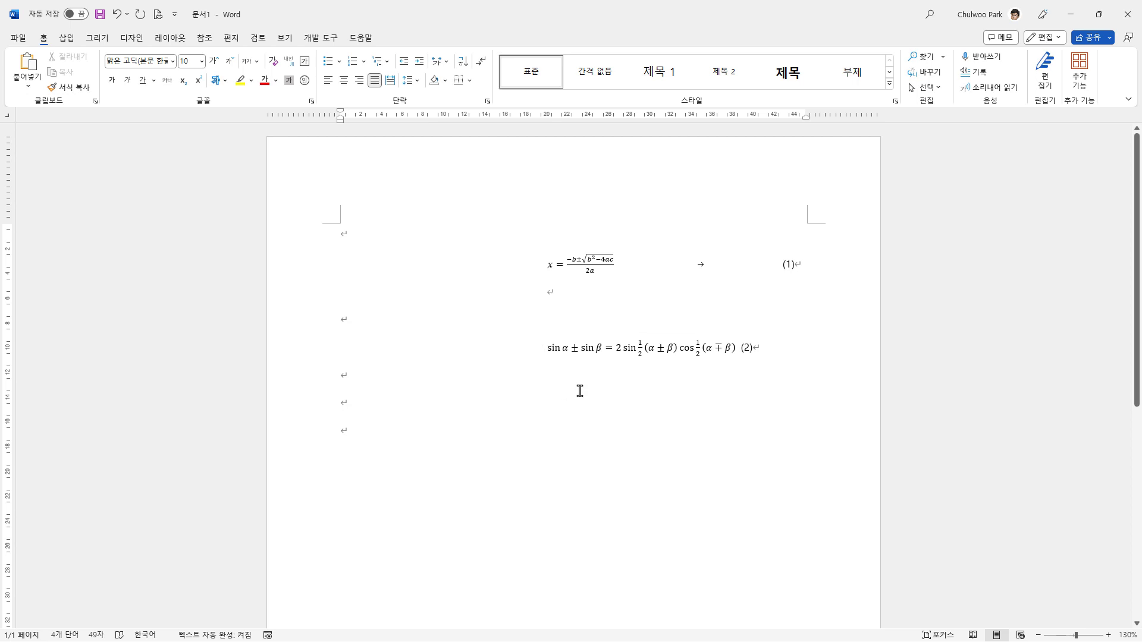
{"action": "left_click", "coordinate": [741, 349]}
{"action": "key", "text": "Tab"}
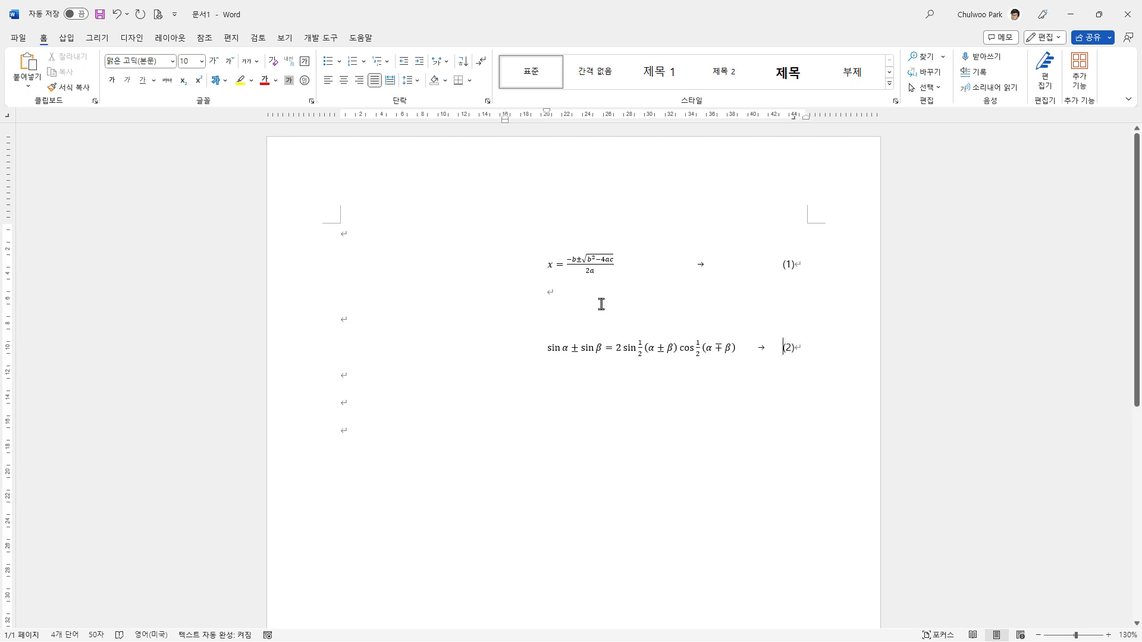
Step: Shift the trigonometric equation left by setting its hanging indent to about 7 and first-line indent to about 14 on the ruler
{"action": "left_click", "coordinate": [543, 352]}
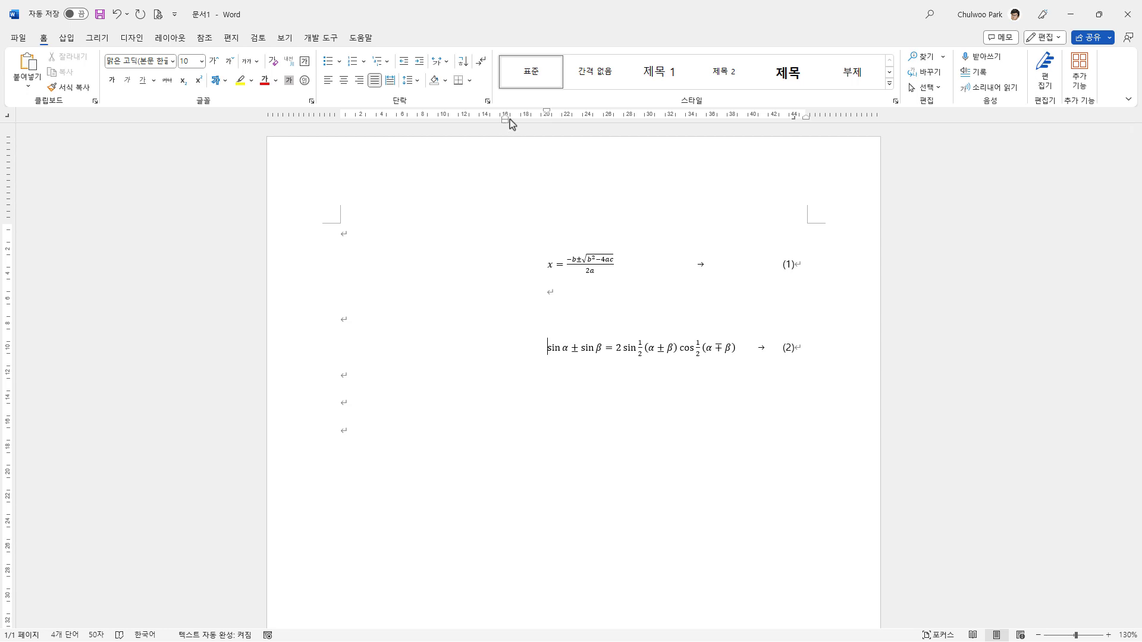
{"action": "left_click_drag", "start_coordinate": [508, 122], "coordinate": [416, 121]}
{"action": "left_click_drag", "start_coordinate": [547, 113], "coordinate": [486, 119]}
Step: Insert the built-in circle area equation (원 면적) on a blank line below equation (2) and number it (3)
{"action": "left_click", "coordinate": [379, 406]}
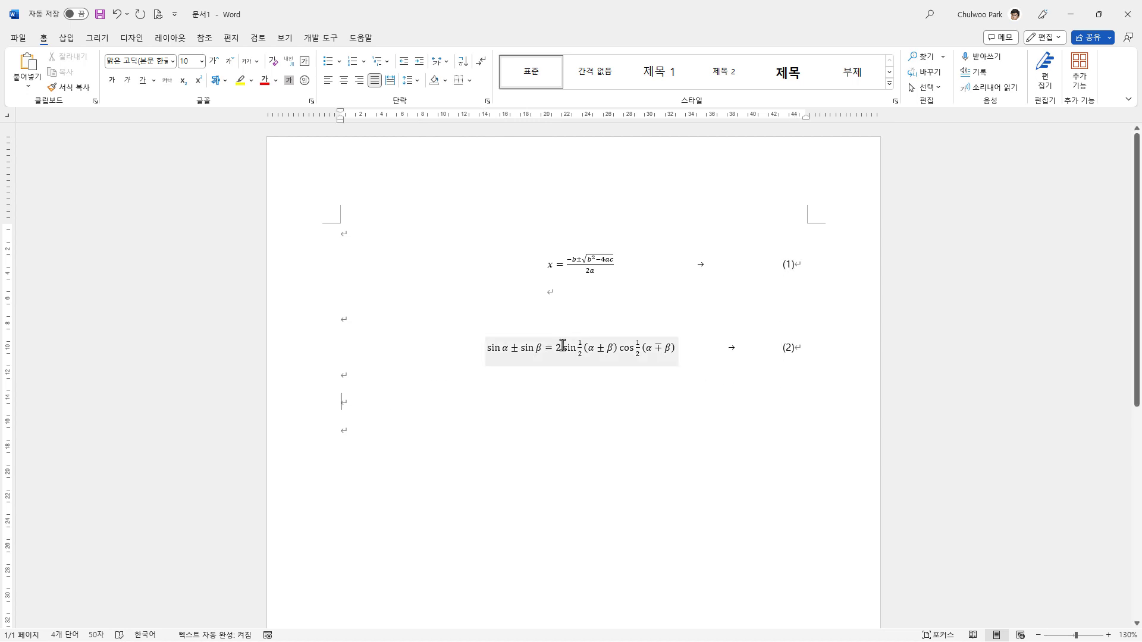
{"action": "left_click", "coordinate": [67, 38]}
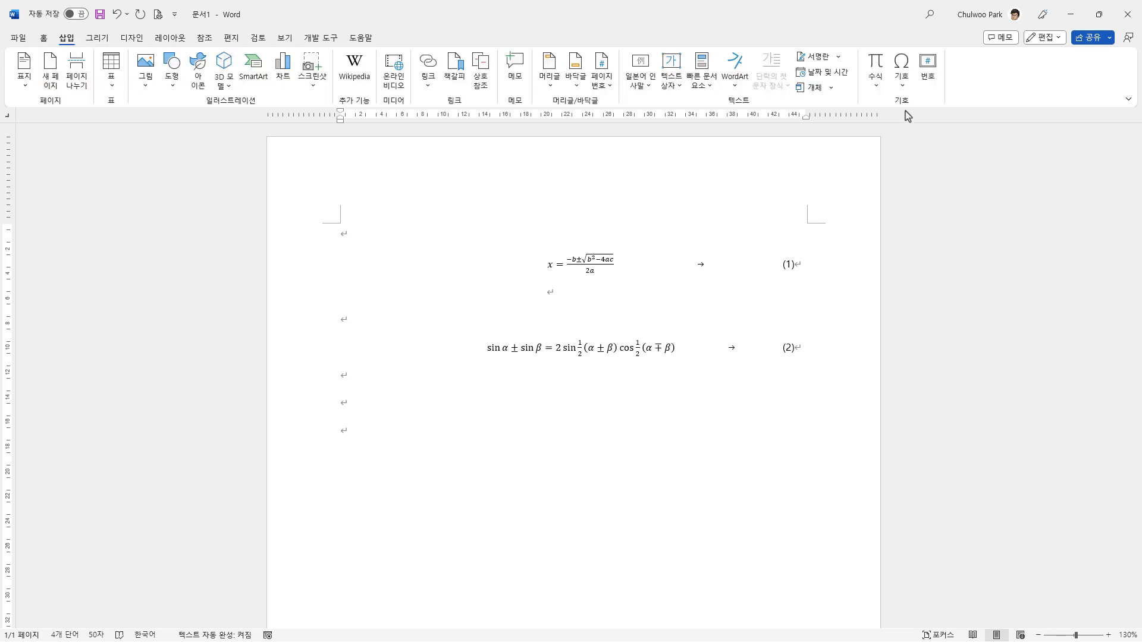
{"action": "left_click", "coordinate": [875, 86]}
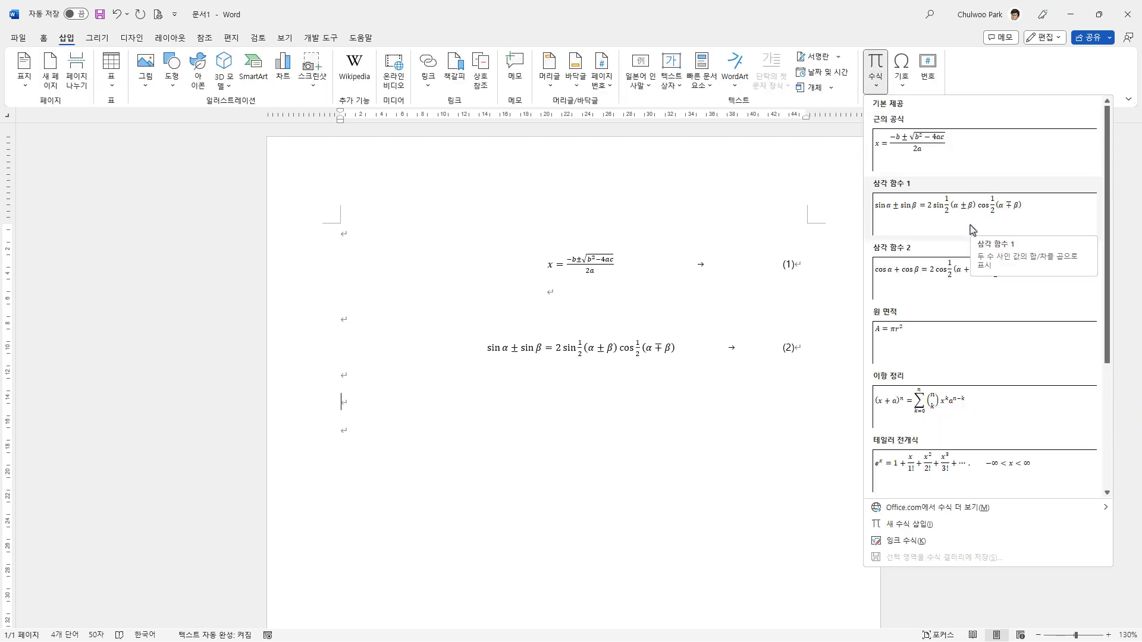
{"action": "left_click", "coordinate": [946, 343]}
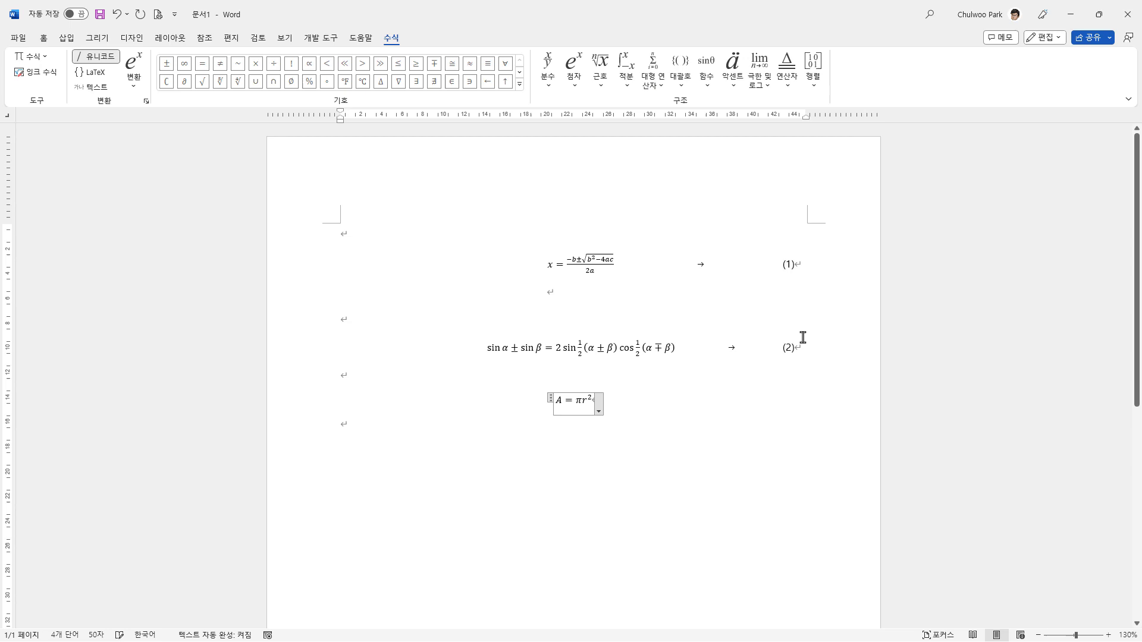
{"action": "left_click", "coordinate": [635, 405]}
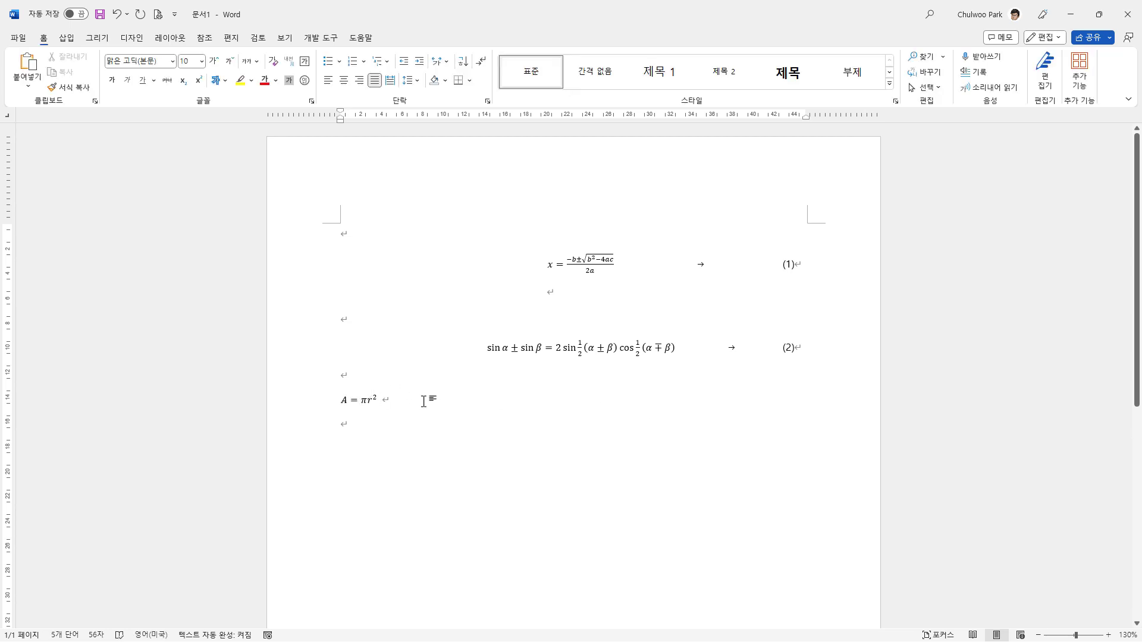
{"action": "type", "text": "(3"}
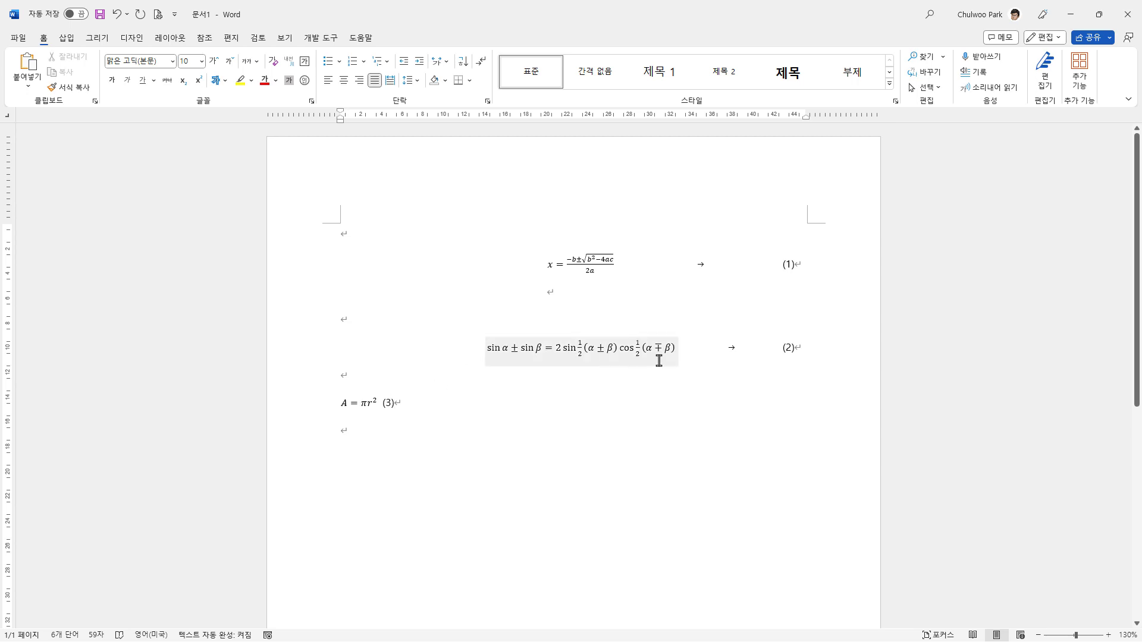
Step: Copy the paragraph formatting of the trigonometric equation (2) to the circle area equation and tab its number (3) to the right margin
{"action": "left_click", "coordinate": [688, 349]}
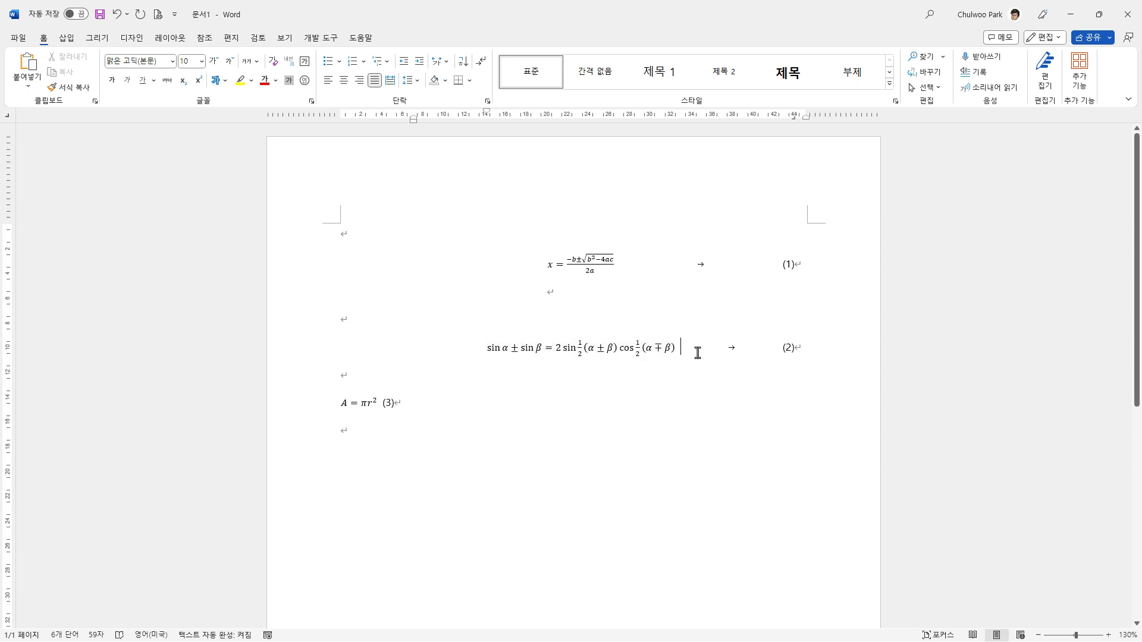
{"action": "left_click", "coordinate": [70, 89]}
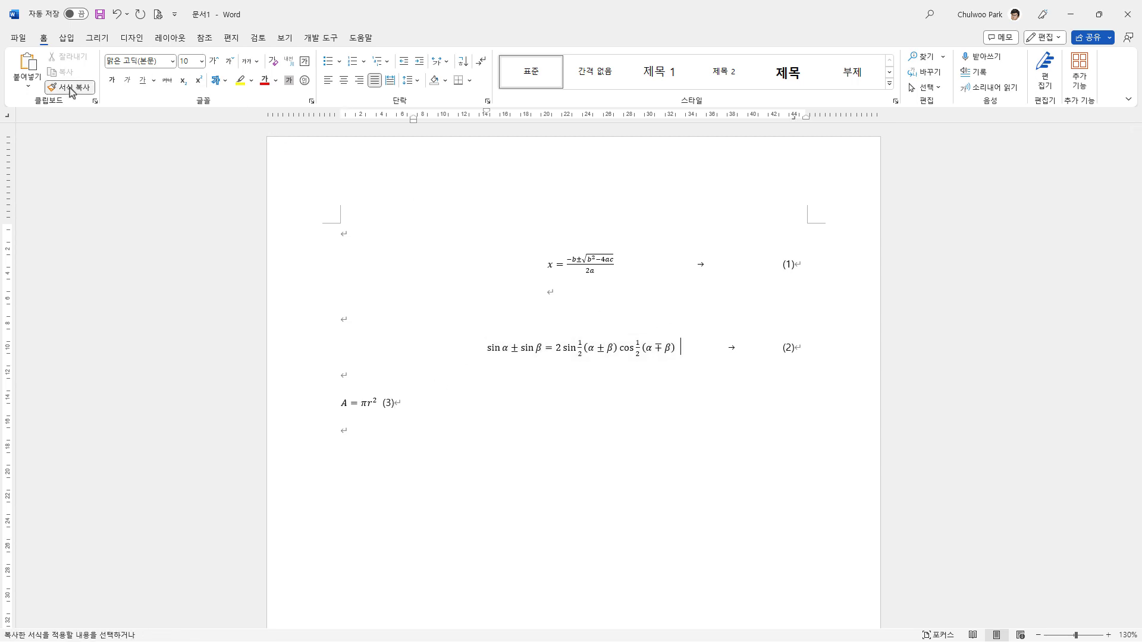
{"action": "left_click", "coordinate": [290, 412]}
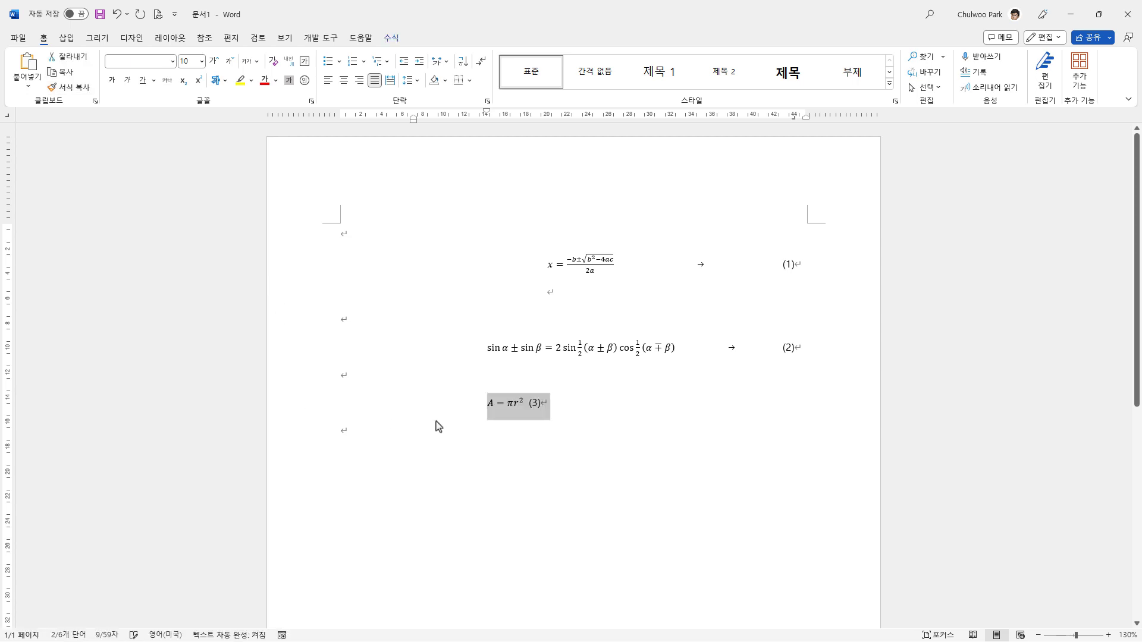
{"action": "left_click", "coordinate": [536, 434]}
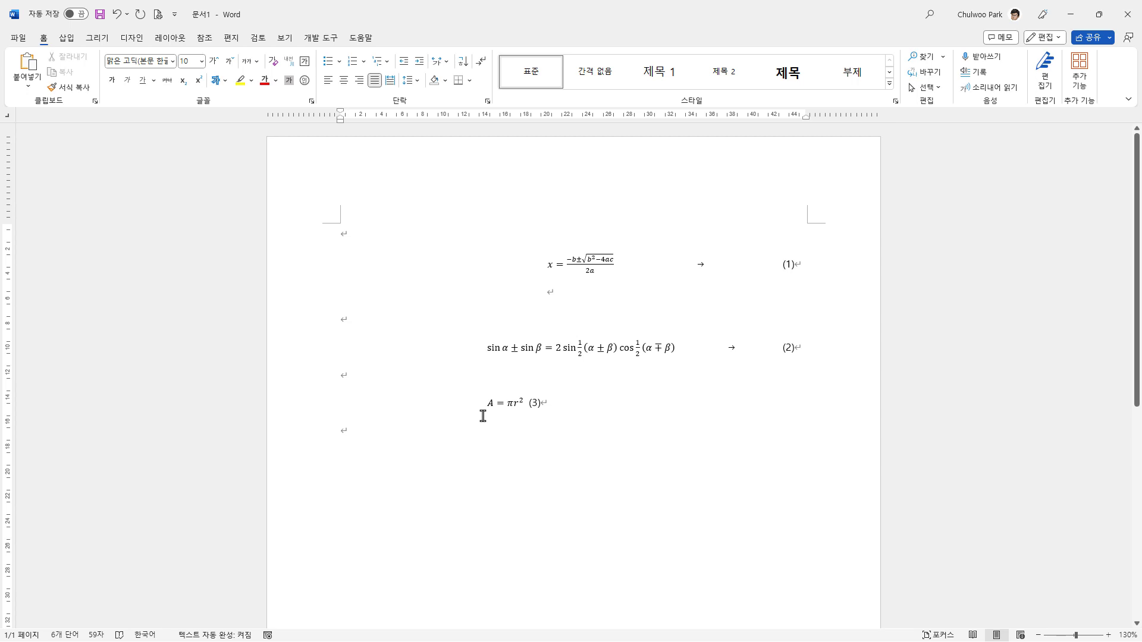
{"action": "left_click", "coordinate": [528, 403]}
{"action": "key", "text": "Tab"}
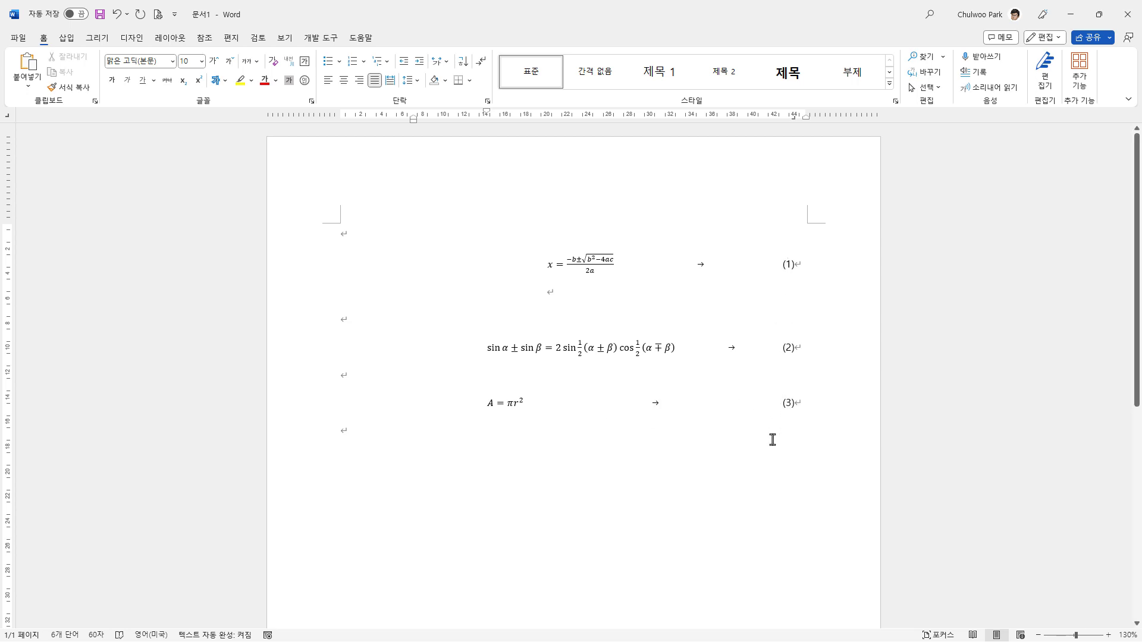
Step: Centre the circle area equation by setting its first-line indent to about 22 on the ruler
{"action": "left_click", "coordinate": [508, 403]}
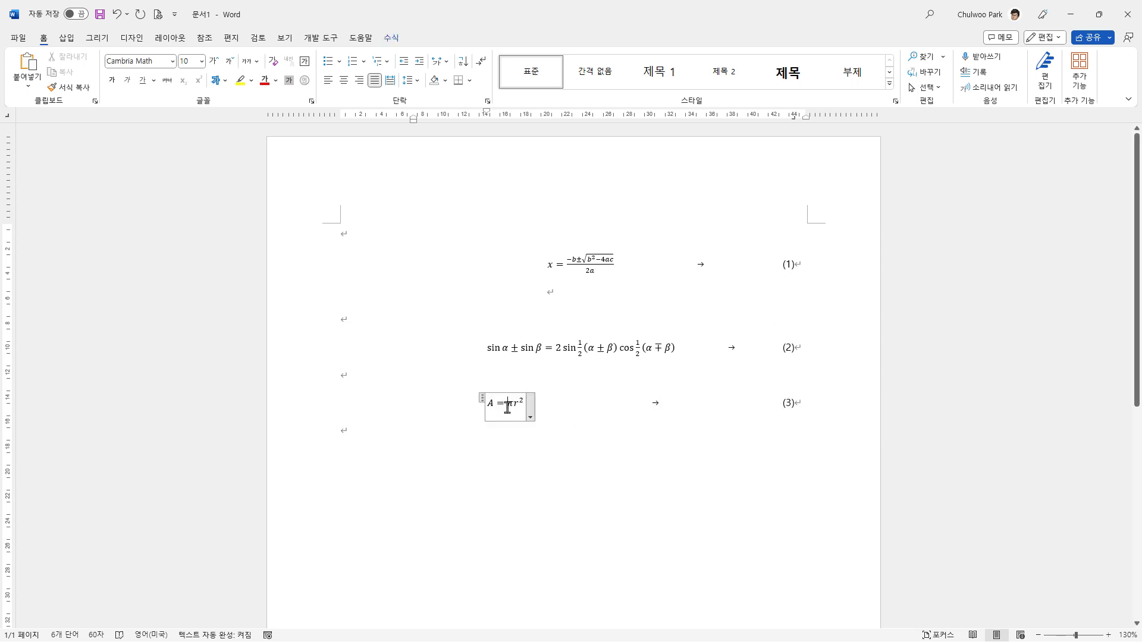
{"action": "left_click", "coordinate": [468, 409]}
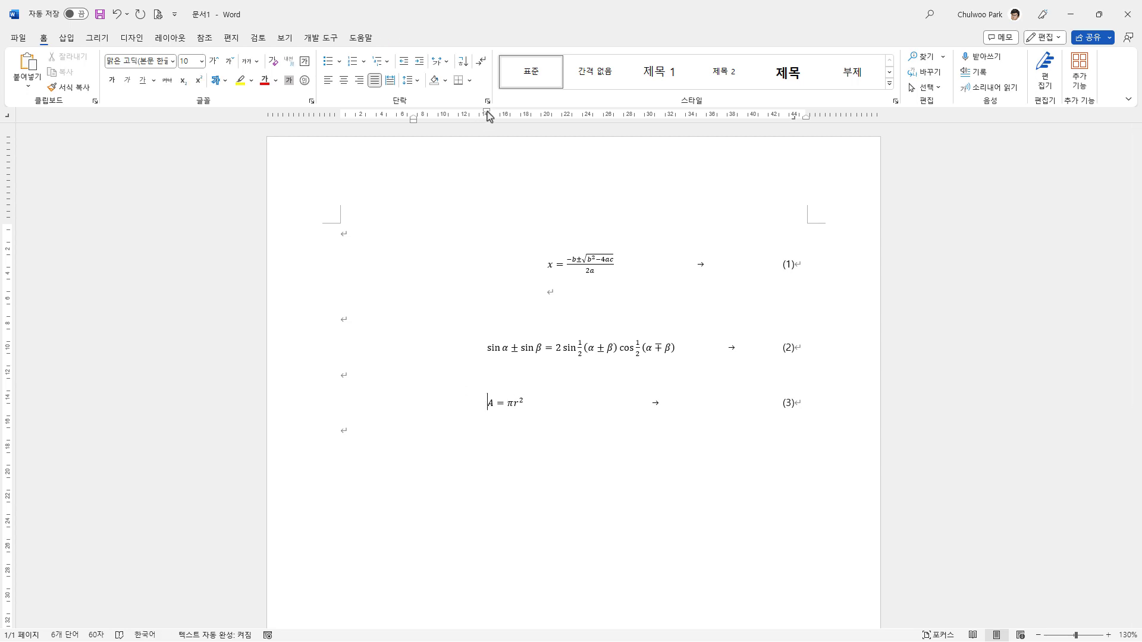
{"action": "left_click_drag", "start_coordinate": [486, 115], "coordinate": [571, 125]}
{"action": "left_click", "coordinate": [535, 470]}
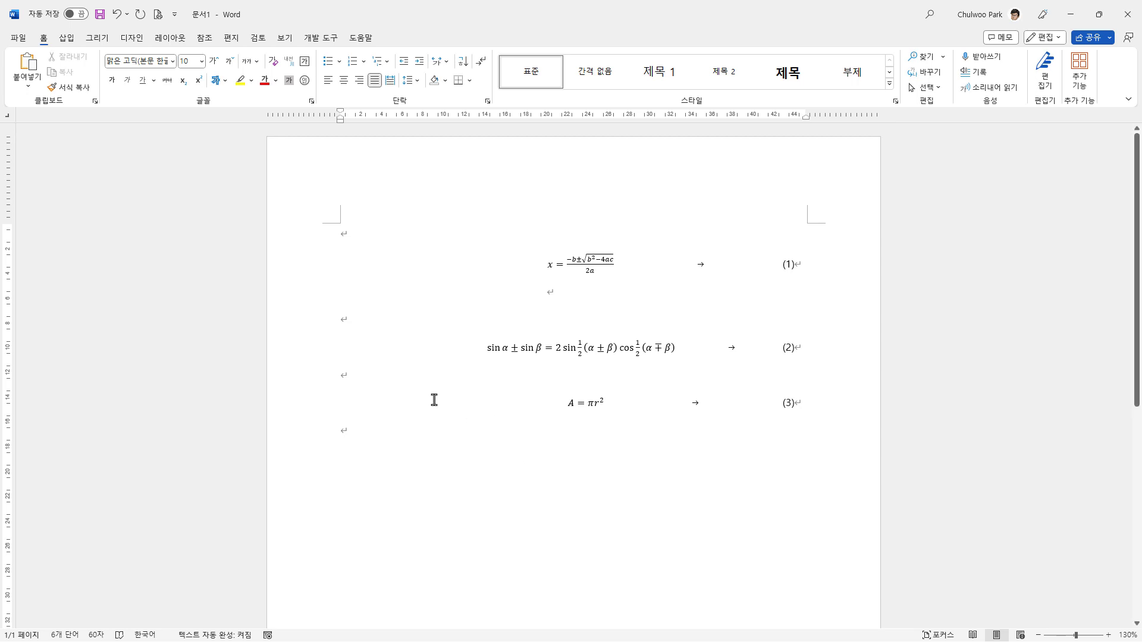
Step: Move the circle area equation with its surrounding blank lines above the trigonometric equation, adding blank lines around it
{"action": "double_click", "coordinate": [342, 377]}
{"action": "left_click_drag", "start_coordinate": [408, 433], "coordinate": [418, 460]}
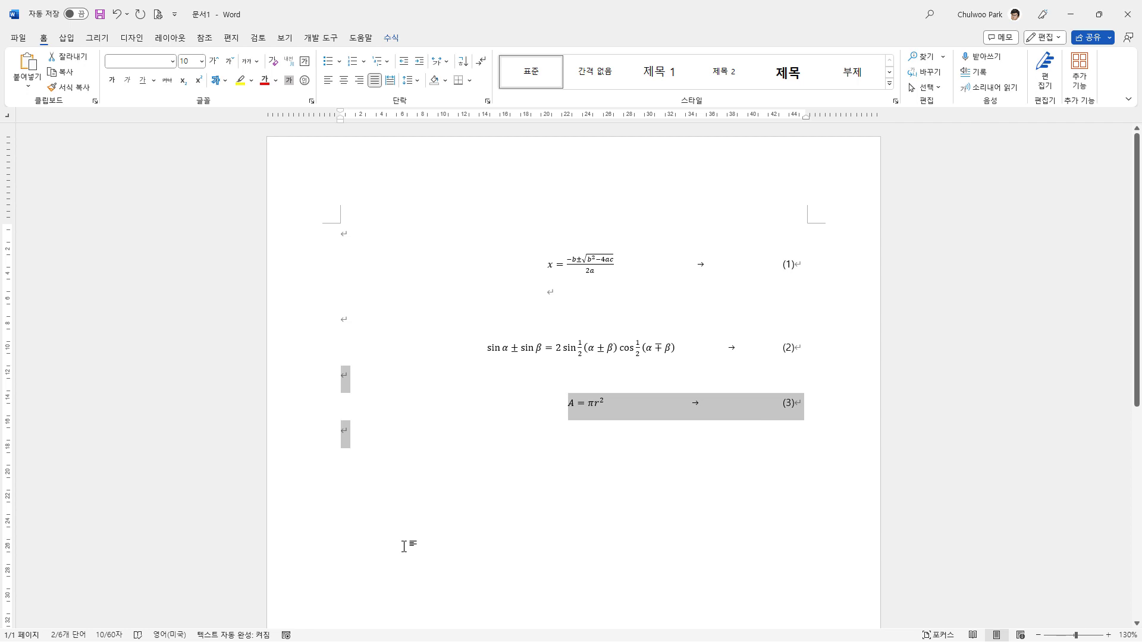
{"action": "key", "text": "Delete"}
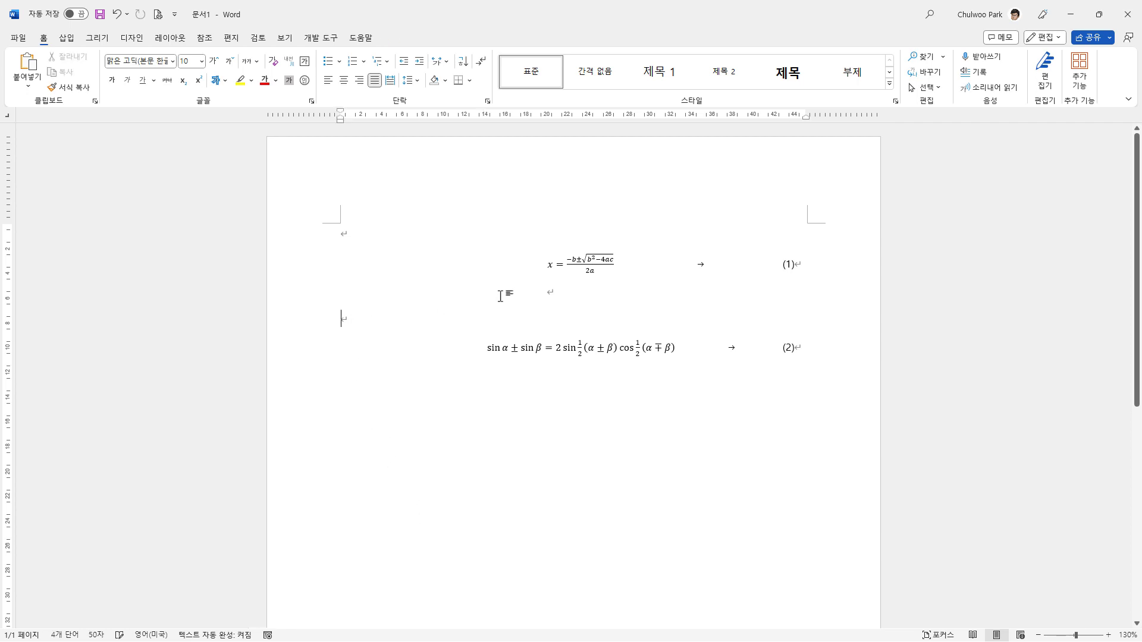
{"action": "key", "text": "Return"}
{"action": "key", "text": "Return"}
{"action": "key", "text": "Up"}
{"action": "type", "text": "A = πr^2\t(3)"}
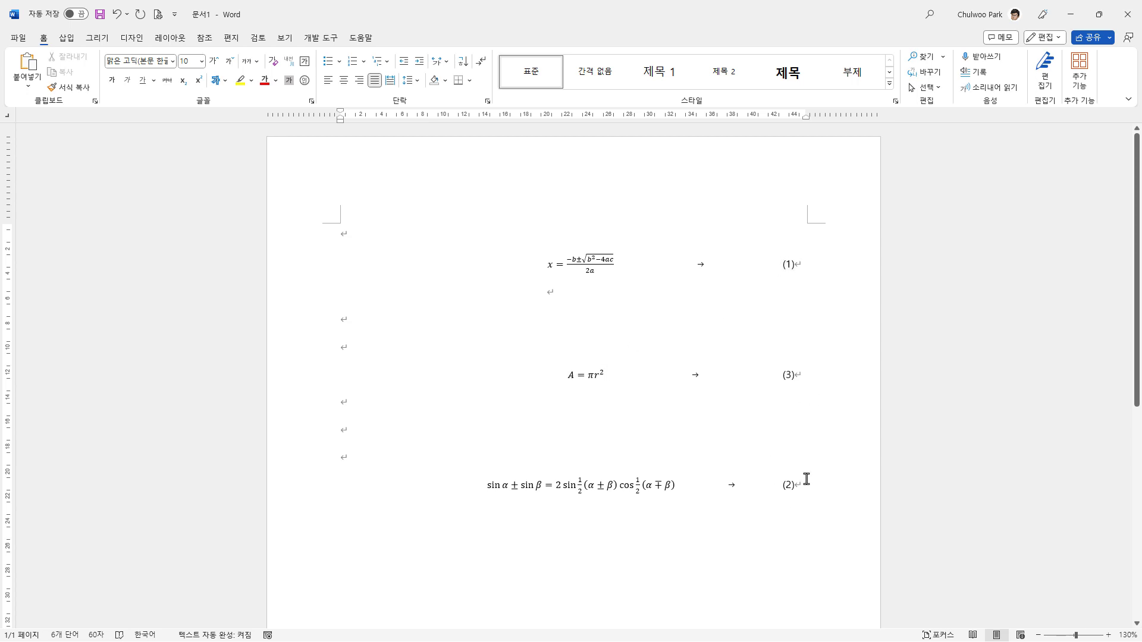
Step: Renumber the circle area equation as (2) and the trigonometric equation as (3)
{"action": "double_click", "coordinate": [786, 374]}
{"action": "type", "text": "2"}
{"action": "left_click", "coordinate": [790, 484]}
{"action": "key", "text": "BackSpace"}
{"action": "left_click", "coordinate": [696, 424]}
{"action": "left_click", "coordinate": [628, 287]}
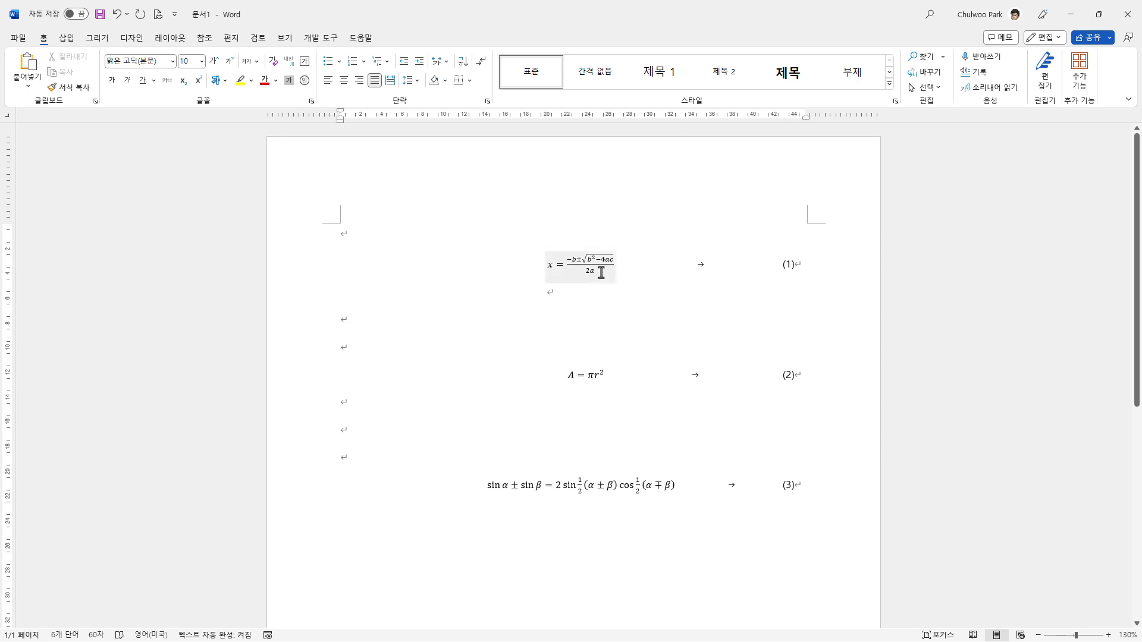
{"action": "left_click", "coordinate": [701, 313]}
{"action": "left_click", "coordinate": [783, 268]}
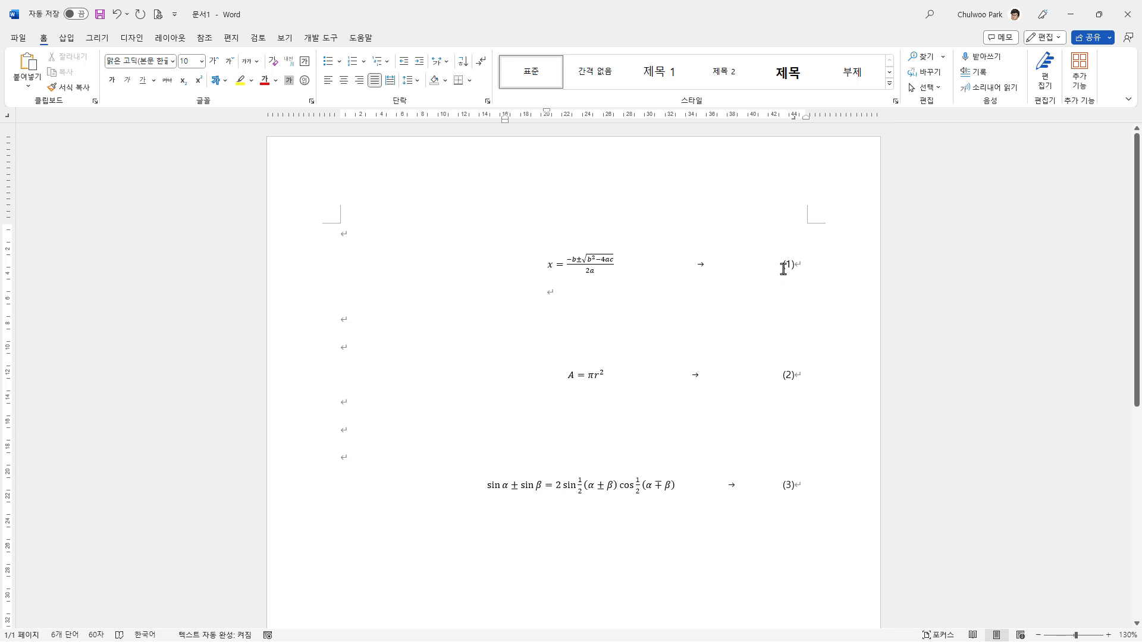
{"action": "left_click_drag", "start_coordinate": [787, 267], "coordinate": [792, 268]}
{"action": "left_click_drag", "start_coordinate": [786, 378], "coordinate": [791, 378]}
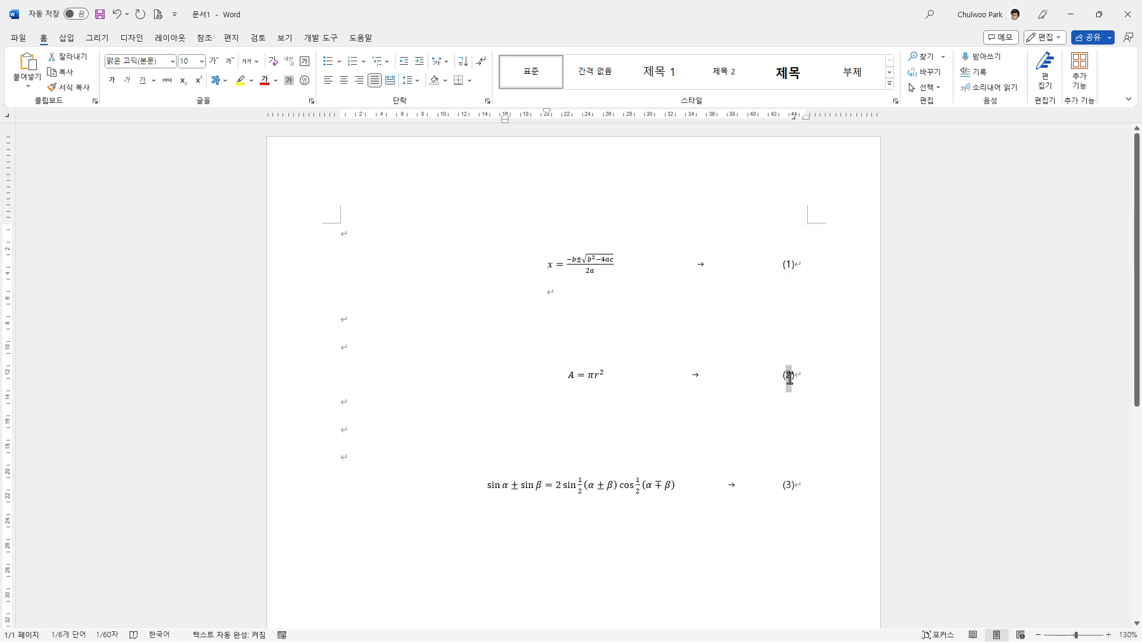
{"action": "left_click", "coordinate": [777, 429]}
{"action": "left_click", "coordinate": [559, 281]}
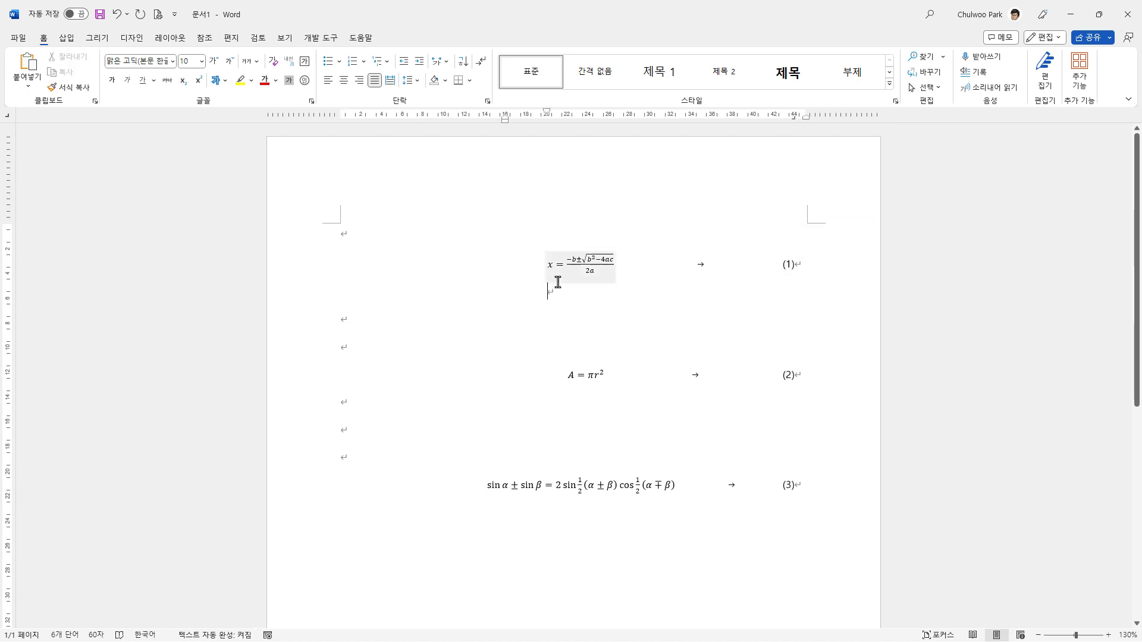
{"action": "left_click", "coordinate": [562, 268]}
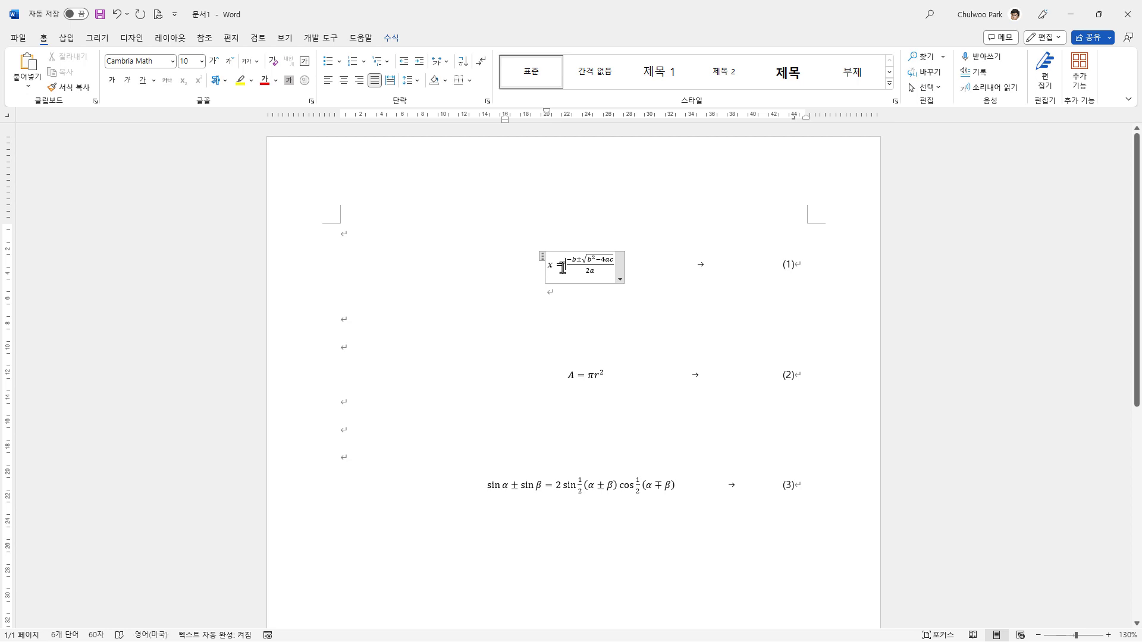
{"action": "left_click", "coordinate": [577, 376]}
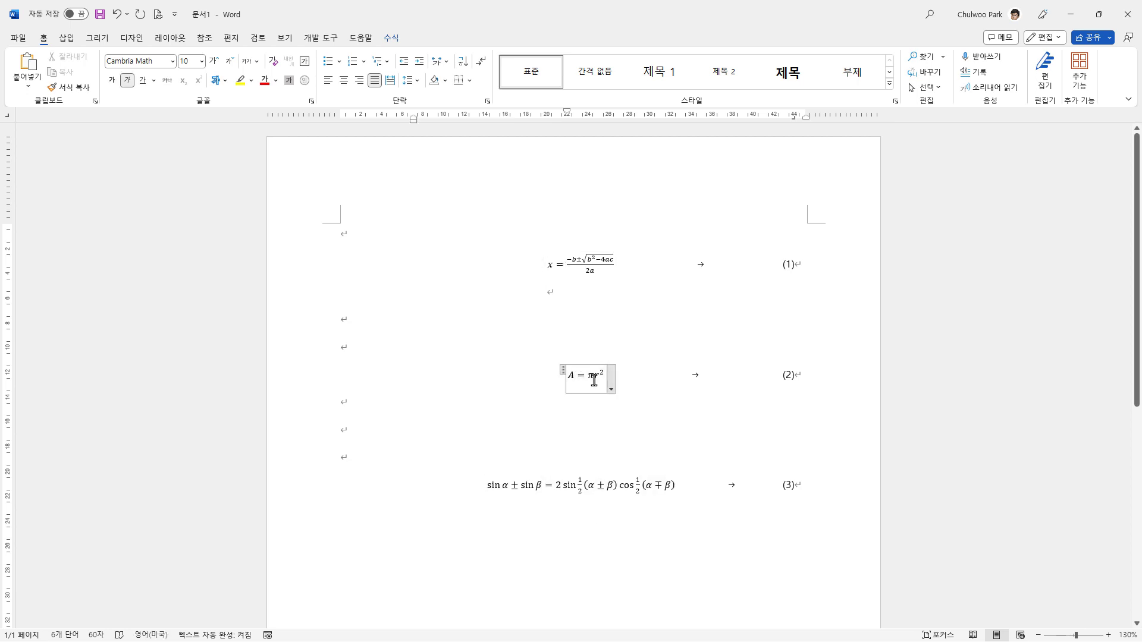
Step: Insert a caption with the label Equation above the selected quadratic equation (선택한 항목 위)
{"action": "left_click", "coordinate": [581, 283]}
{"action": "left_click", "coordinate": [582, 259]}
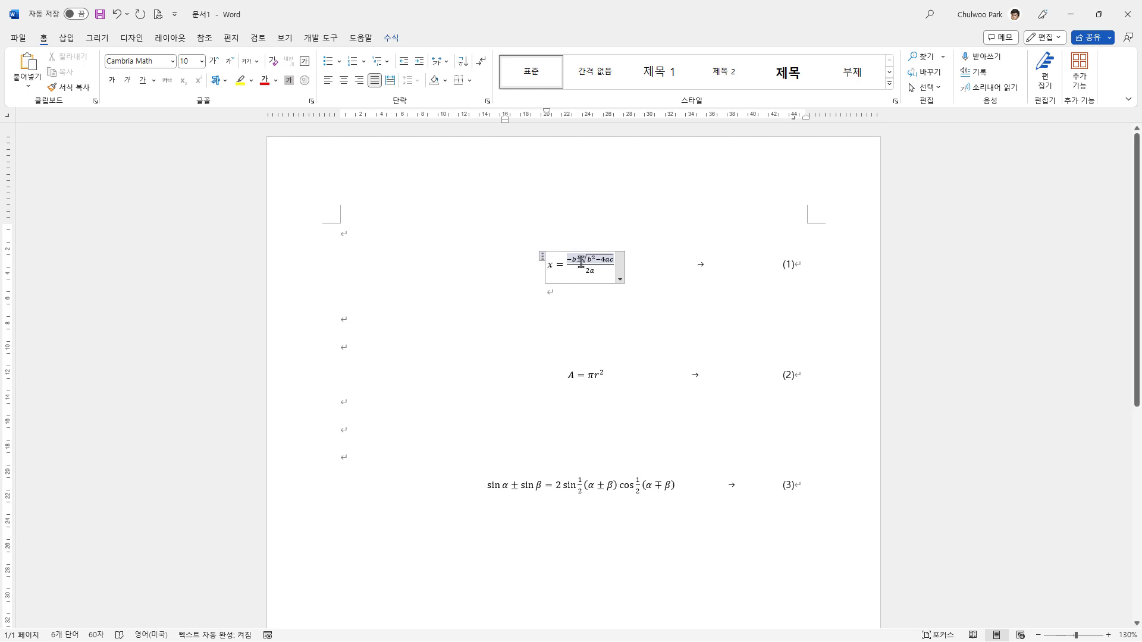
{"action": "left_click", "coordinate": [543, 257]}
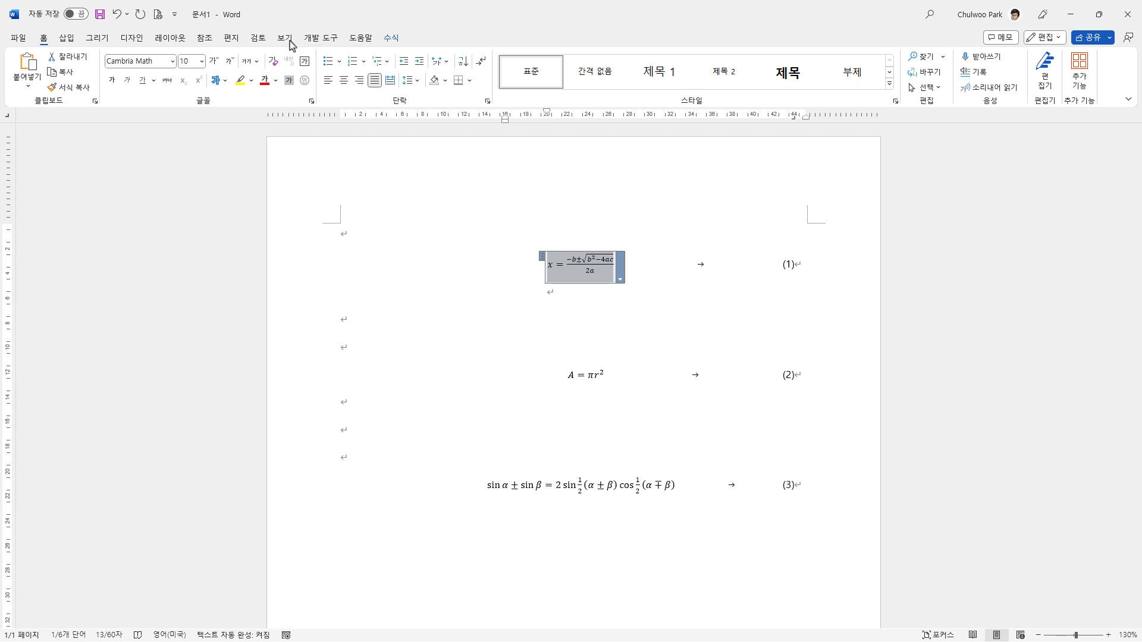
{"action": "left_click", "coordinate": [208, 39]}
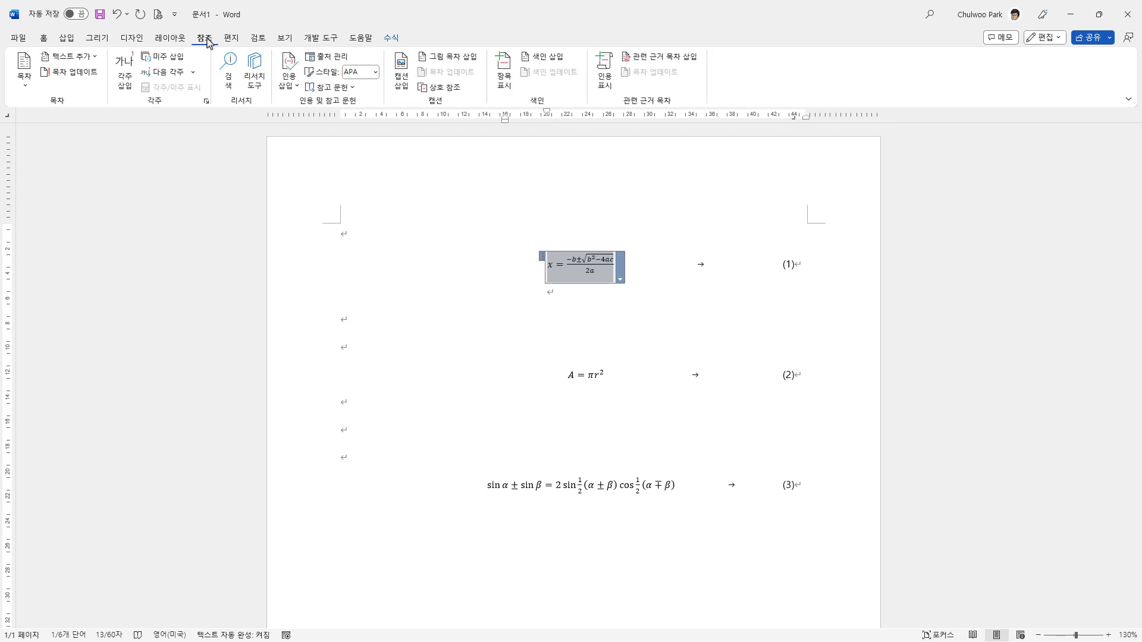
{"action": "left_click", "coordinate": [399, 86]}
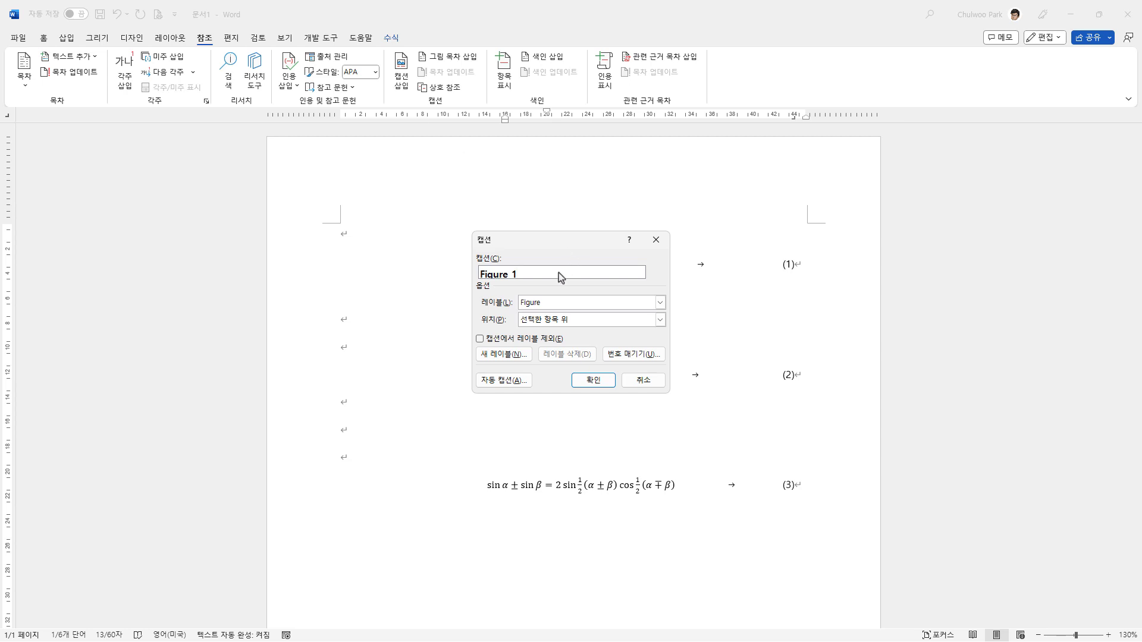
{"action": "left_click", "coordinate": [565, 304]}
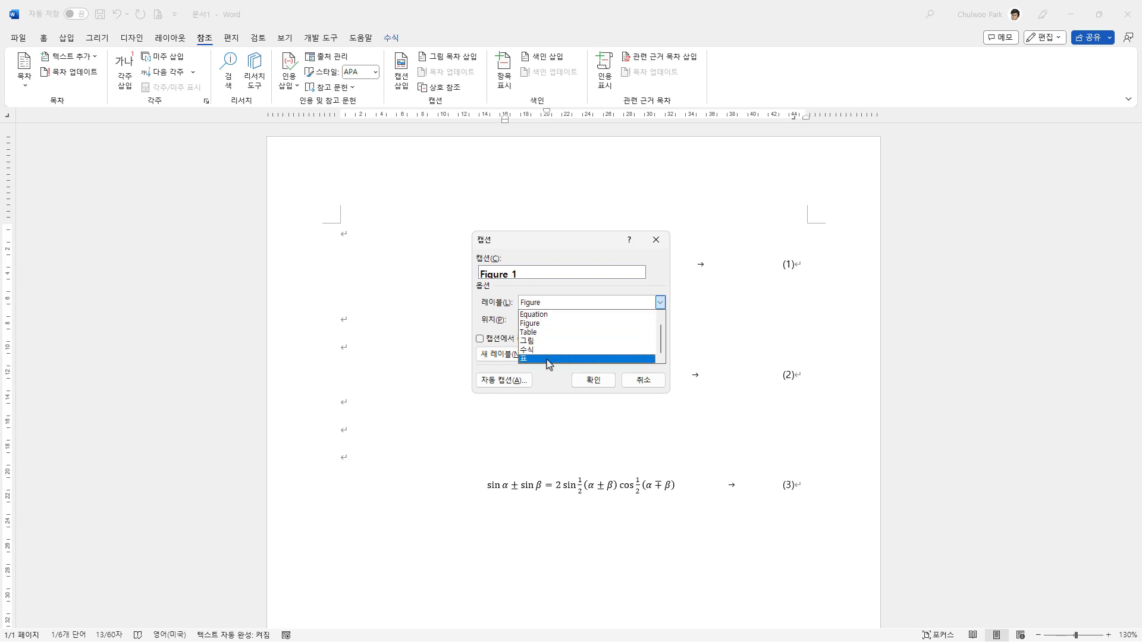
{"action": "left_click", "coordinate": [570, 320]}
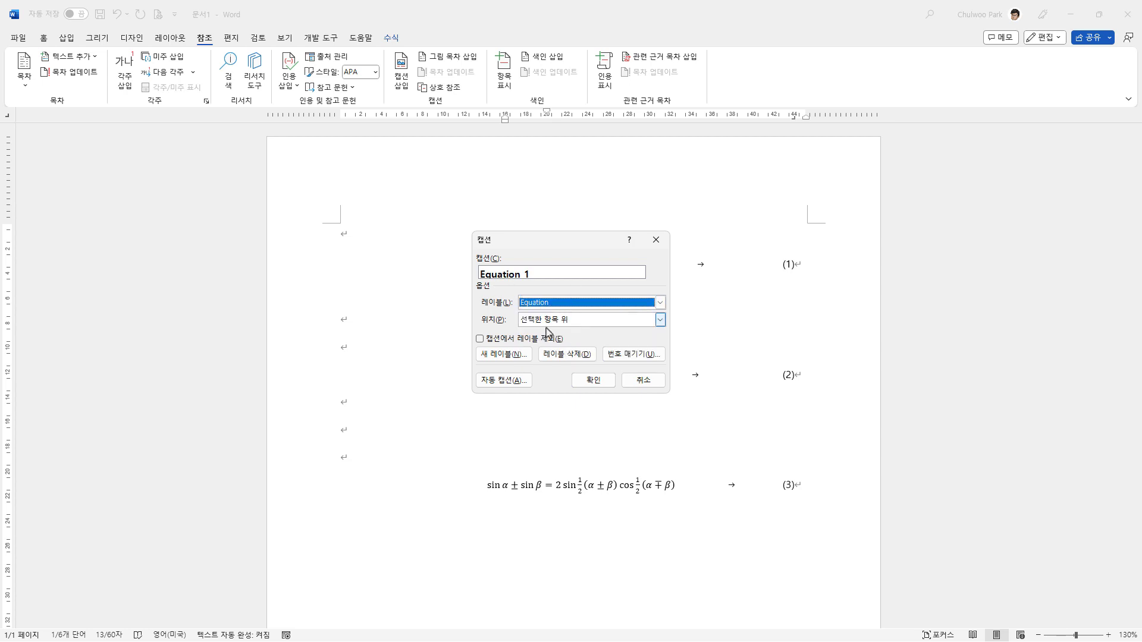
{"action": "left_click", "coordinate": [594, 384]}
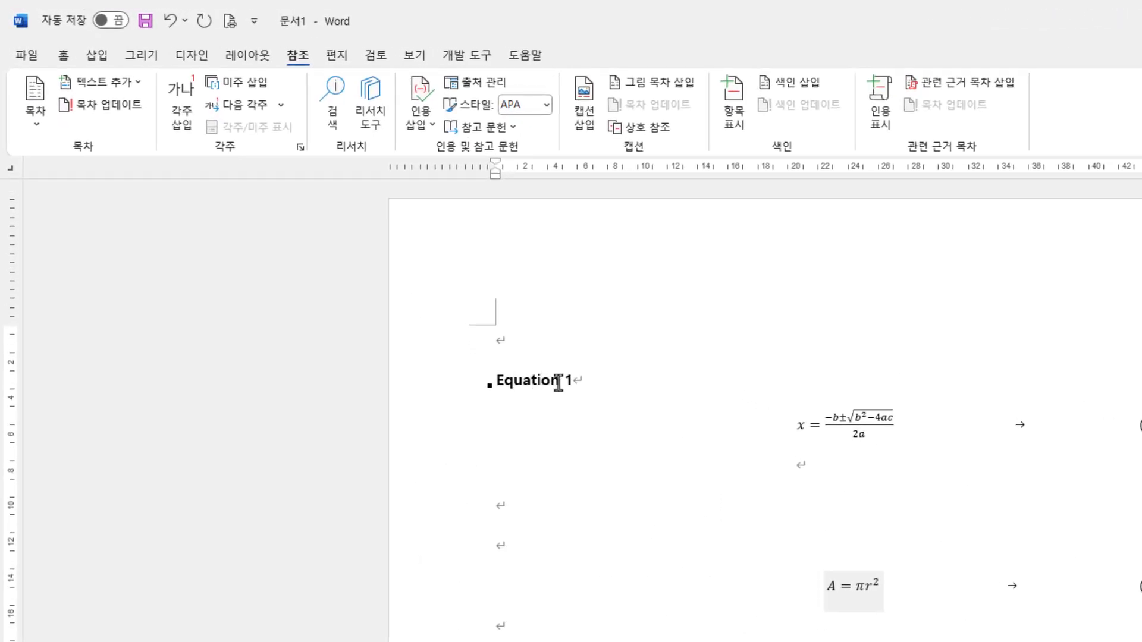
Step: Examine how the number in the Equation caption is selected to tell whether it is a field
{"action": "left_click", "coordinate": [564, 381]}
{"action": "left_click_drag", "start_coordinate": [560, 389], "coordinate": [568, 382]}
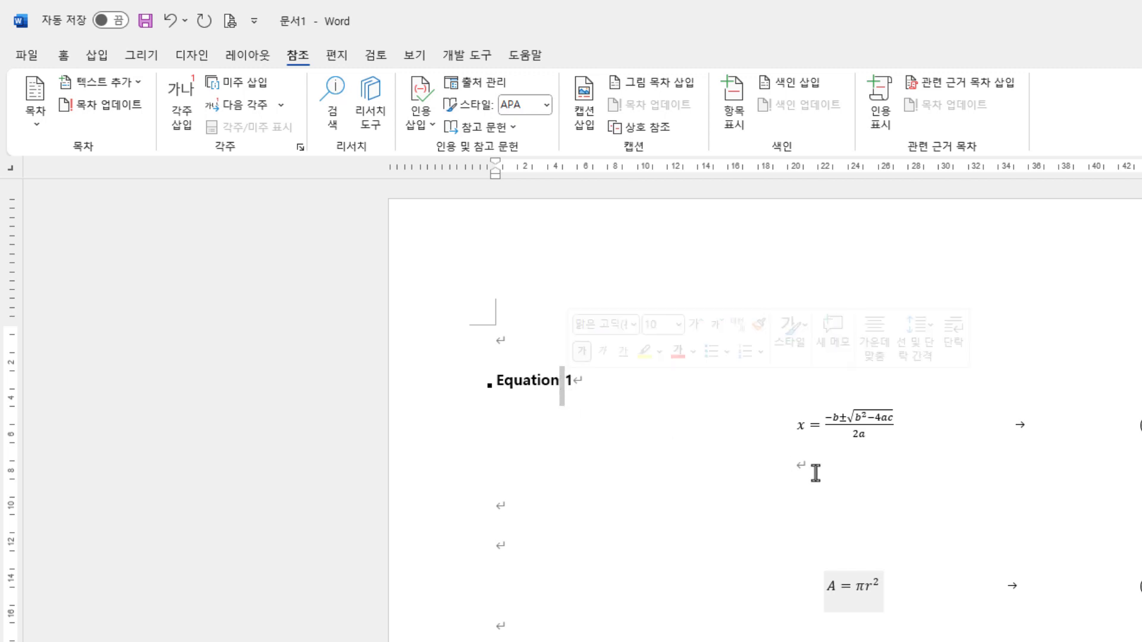
{"action": "key", "text": "Right"}
{"action": "key", "text": "Left"}
{"action": "key", "text": "Right"}
{"action": "key", "text": "Right"}
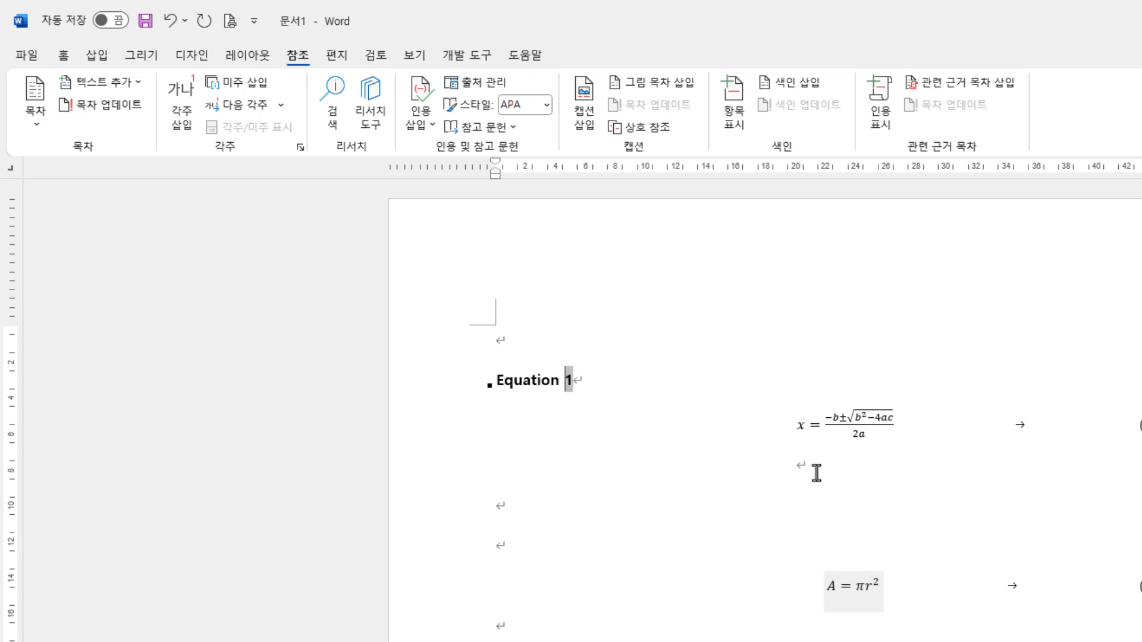
{"action": "key", "text": "Left"}
{"action": "key", "text": "Left"}
{"action": "key", "text": "Right"}
{"action": "key", "text": "Right"}
{"action": "key", "text": "Left"}
{"action": "key", "text": "Left"}
{"action": "key", "text": "Right"}
{"action": "key", "text": "Left"}
{"action": "key", "text": "shift+Right"}
{"action": "key", "text": "shift+Right"}
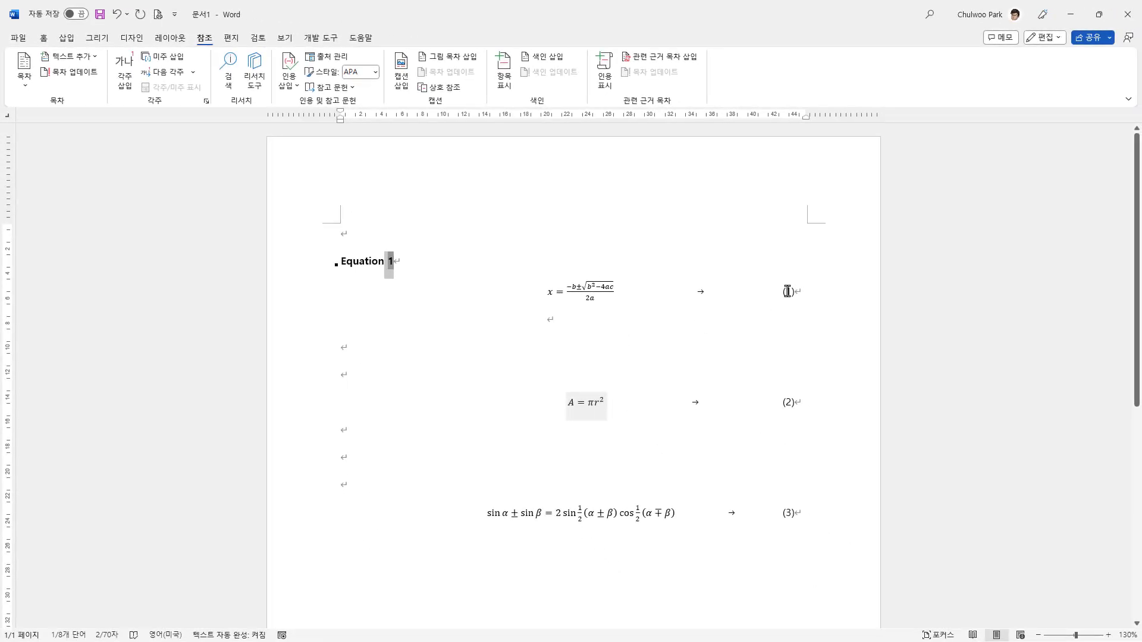
Step: Examine the number in parentheses beside the quadratic equation to tell whether it is a field
{"action": "left_click", "coordinate": [786, 291]}
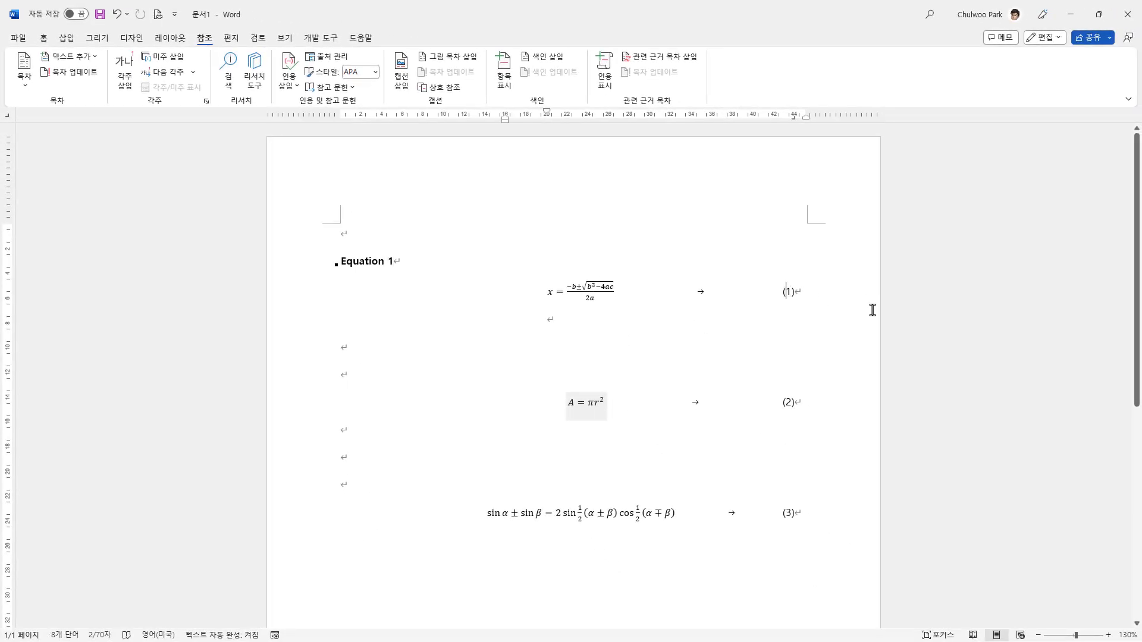
{"action": "key", "text": "shift+Right"}
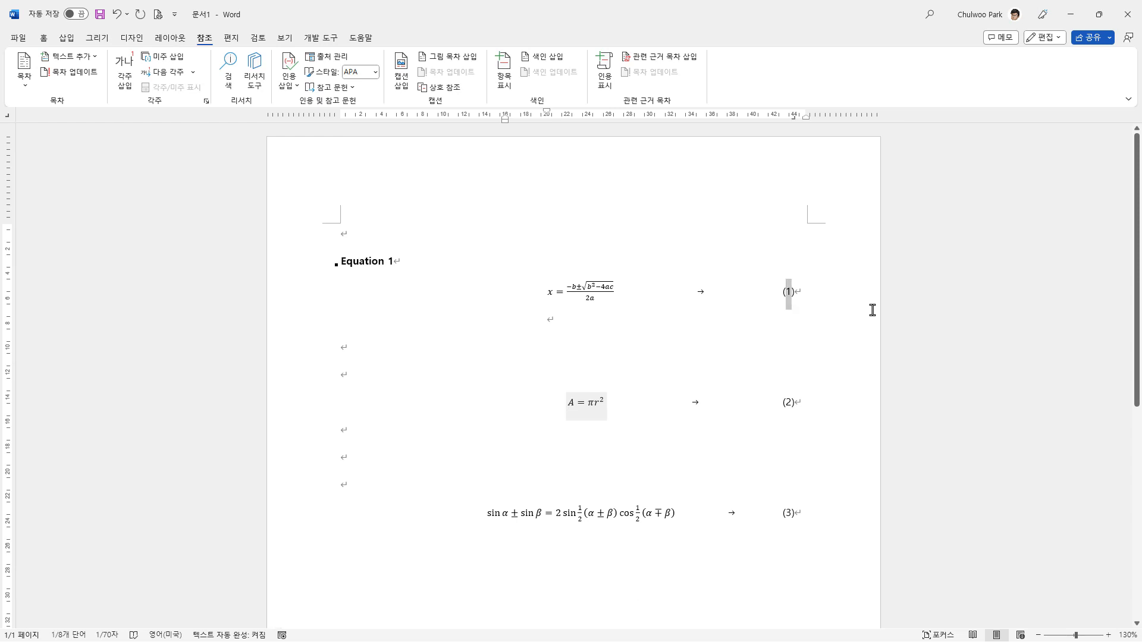
{"action": "key", "text": "Right"}
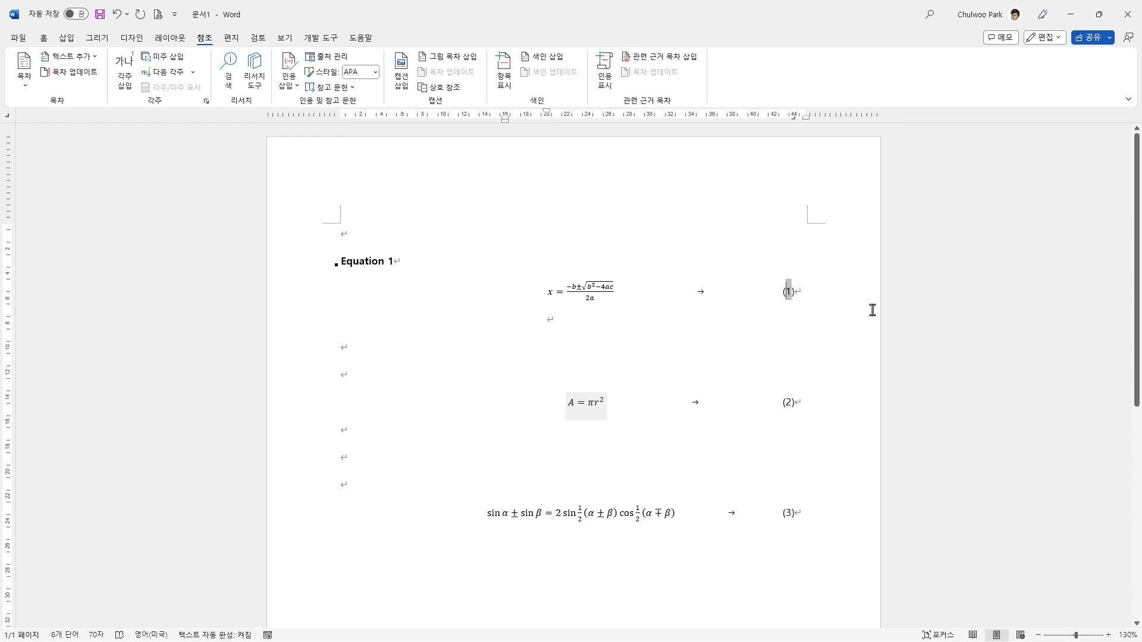
{"action": "key", "text": "Left"}
{"action": "key", "text": "Left"}
{"action": "key", "text": "Left"}
Step: Update the number fields of the Equation caption and the quadratic equation, and compare the quadratic equation's number with the circle area equation's number
{"action": "left_click_drag", "start_coordinate": [301, 265], "coordinate": [302, 327]}
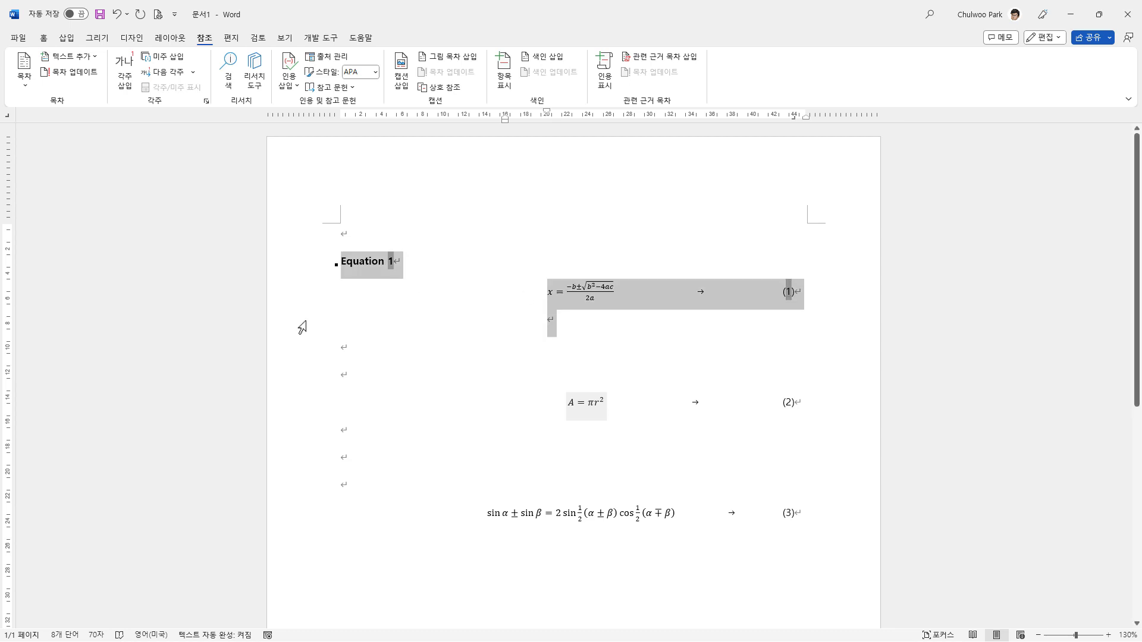
{"action": "right_click", "coordinate": [788, 297]}
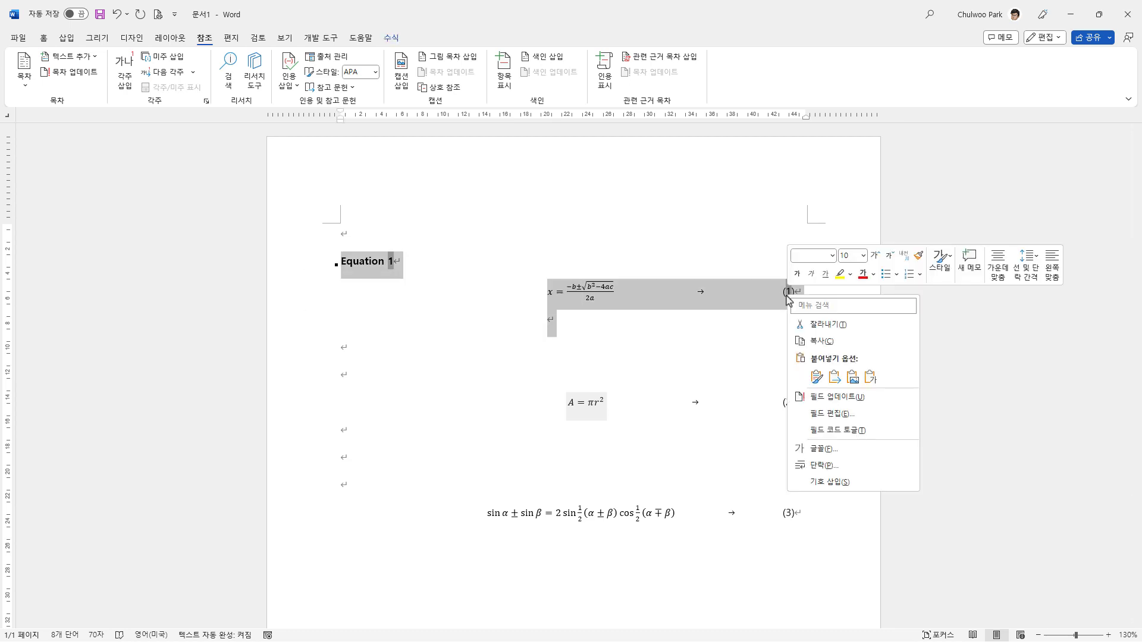
{"action": "left_click", "coordinate": [853, 402]}
{"action": "left_click", "coordinate": [422, 268]}
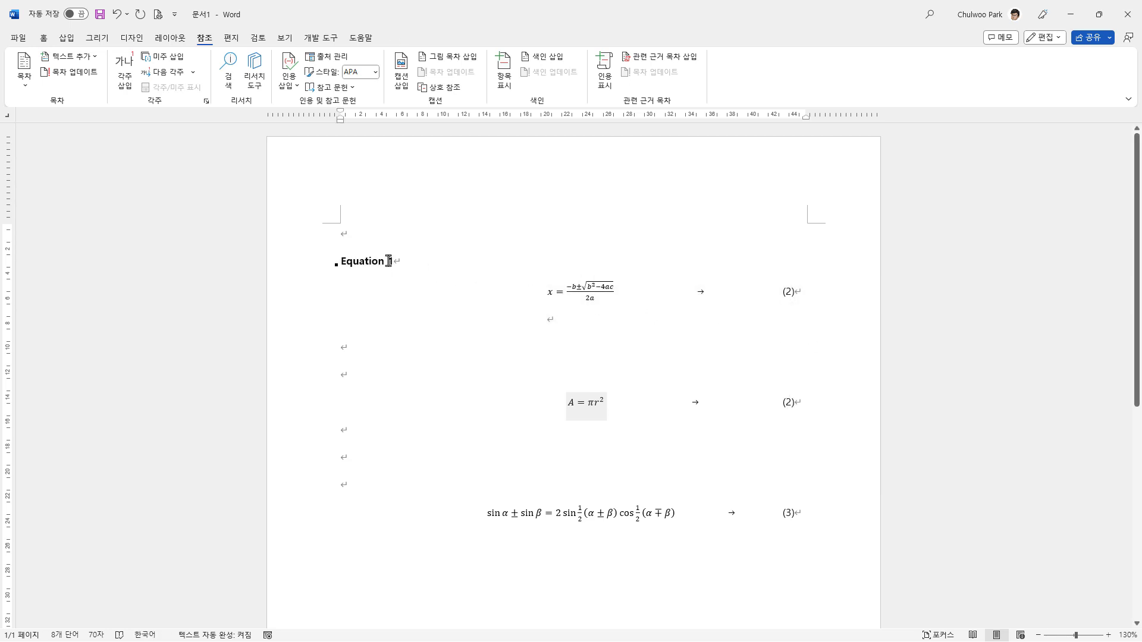
{"action": "double_click", "coordinate": [789, 294]}
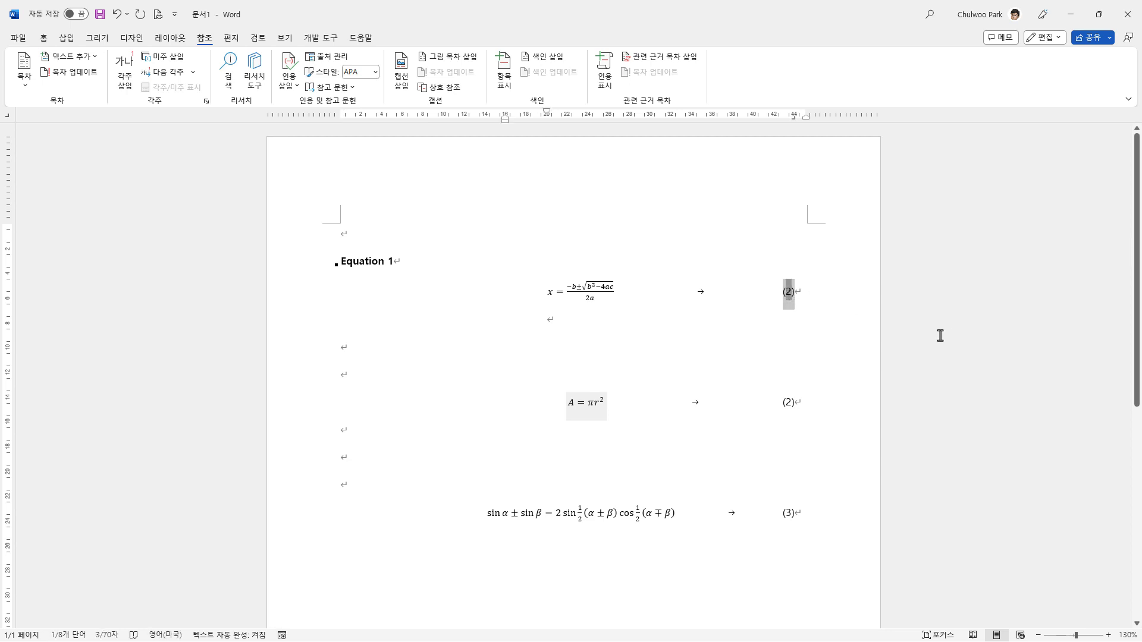
{"action": "left_click_drag", "start_coordinate": [782, 404], "coordinate": [796, 403]}
{"action": "key", "text": "ctrl+c"}
{"action": "left_click", "coordinate": [859, 455]}
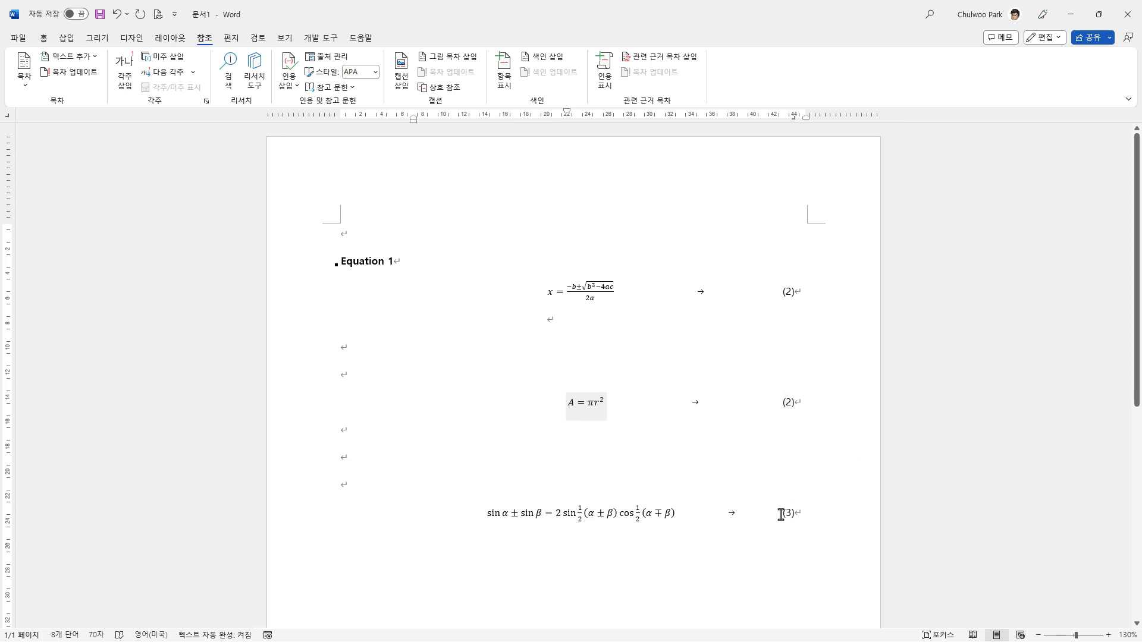
Step: Replace the sine equation's number (3) with the copied number field and update the number fields of the caption and all equations
{"action": "left_click_drag", "start_coordinate": [781, 515], "coordinate": [793, 517]}
{"action": "key", "text": "ctrl+v"}
{"action": "left_click_drag", "start_coordinate": [309, 266], "coordinate": [362, 513]}
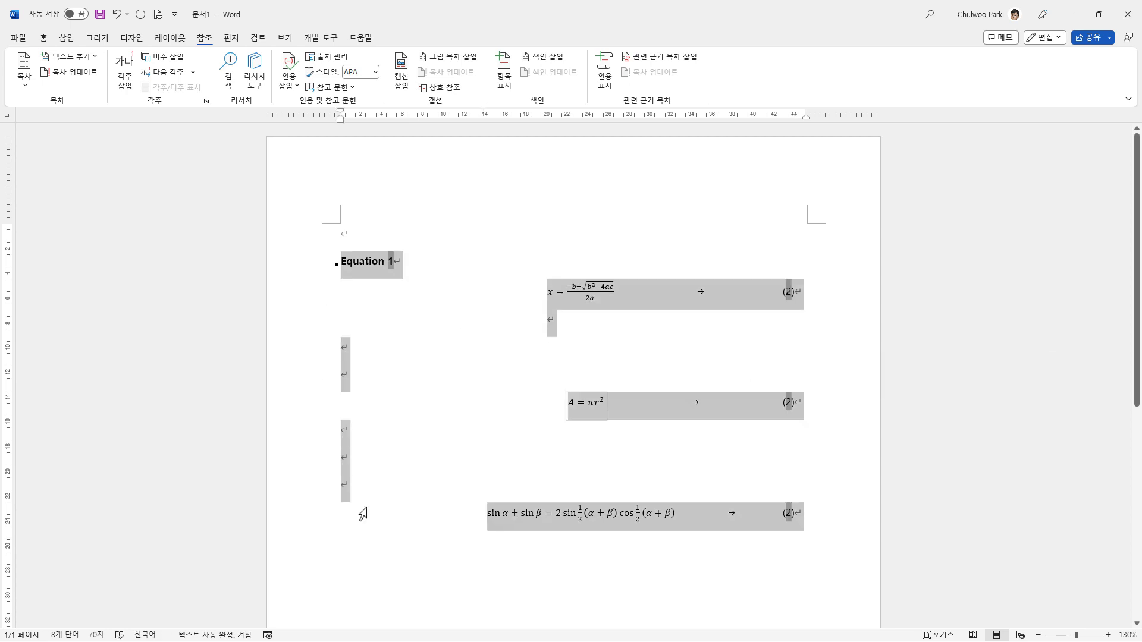
{"action": "right_click", "coordinate": [787, 404]}
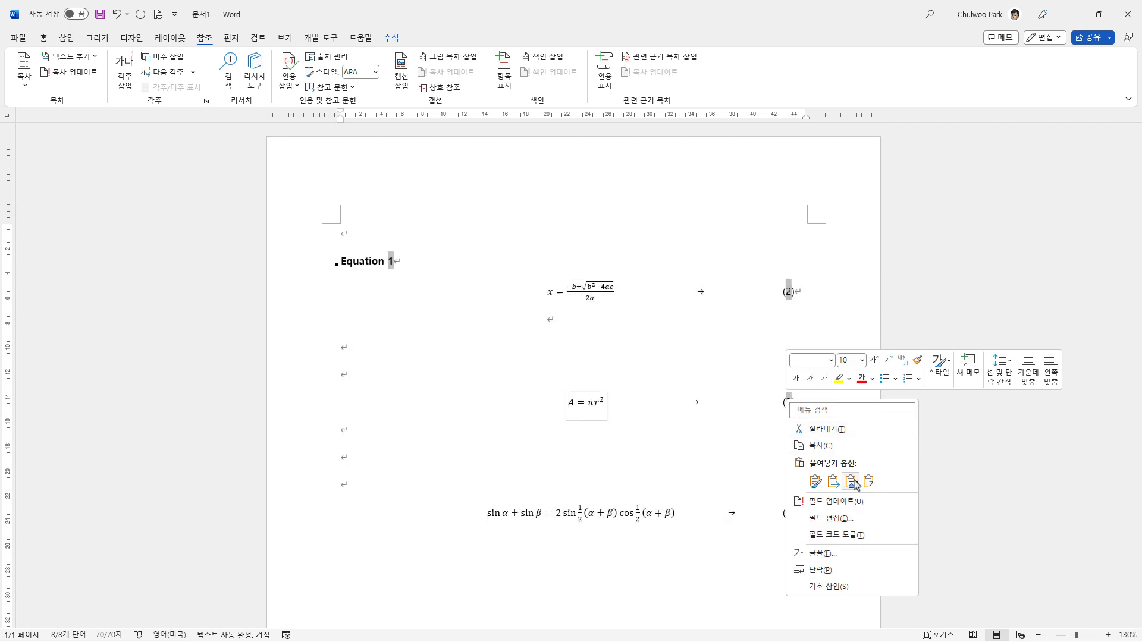
{"action": "left_click", "coordinate": [859, 503]}
{"action": "left_click", "coordinate": [832, 341]}
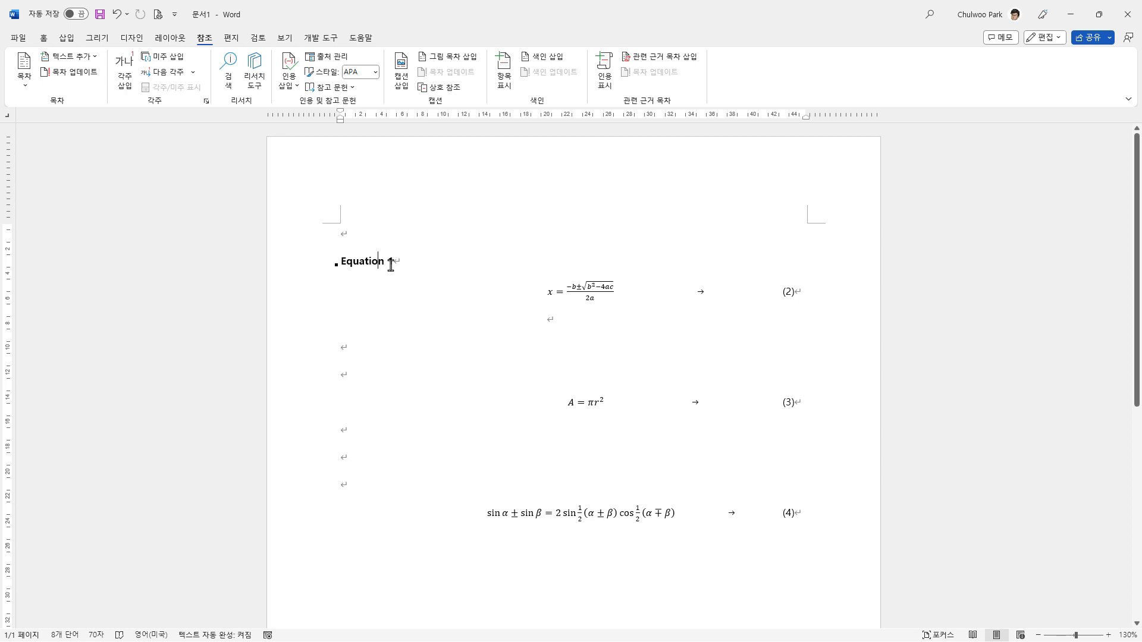
Step: Delete the Equation caption line above the quadratic equation
{"action": "left_click", "coordinate": [314, 269]}
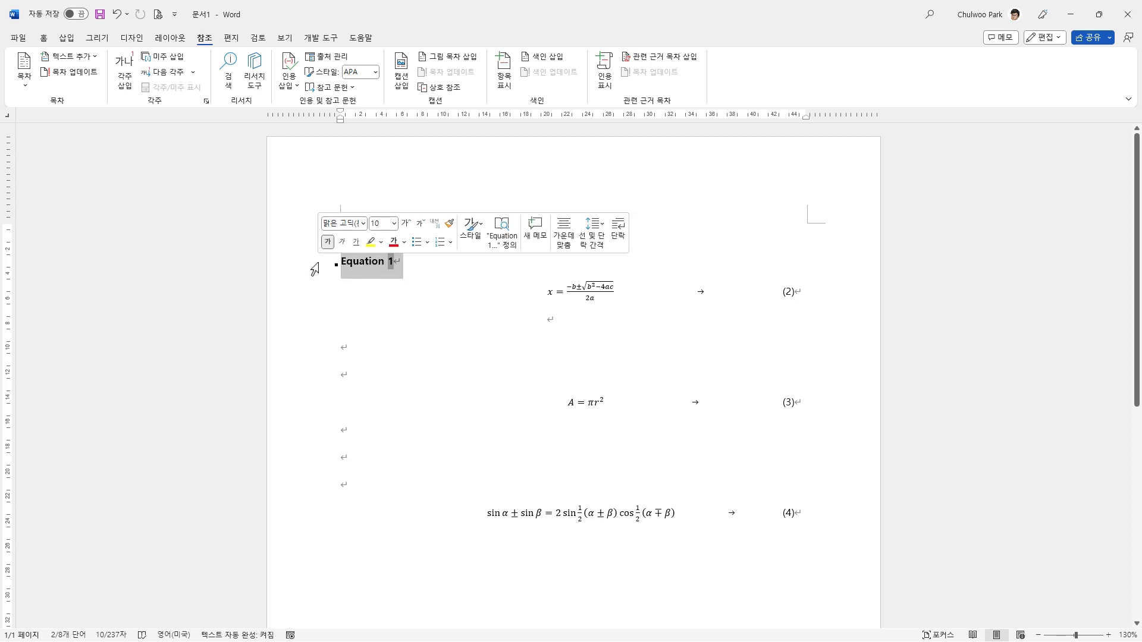
{"action": "key", "text": "BackSpace"}
{"action": "left_click", "coordinate": [784, 293]}
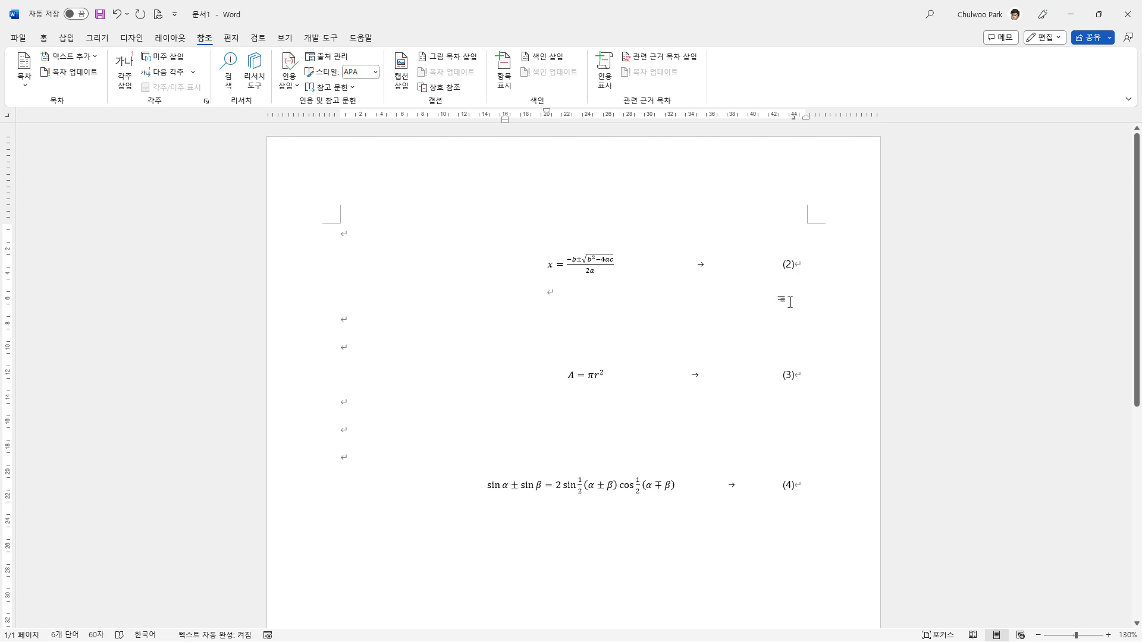
Step: Update the number fields of the quadratic, circle area and sine equations
{"action": "left_click_drag", "start_coordinate": [312, 275], "coordinate": [327, 509]}
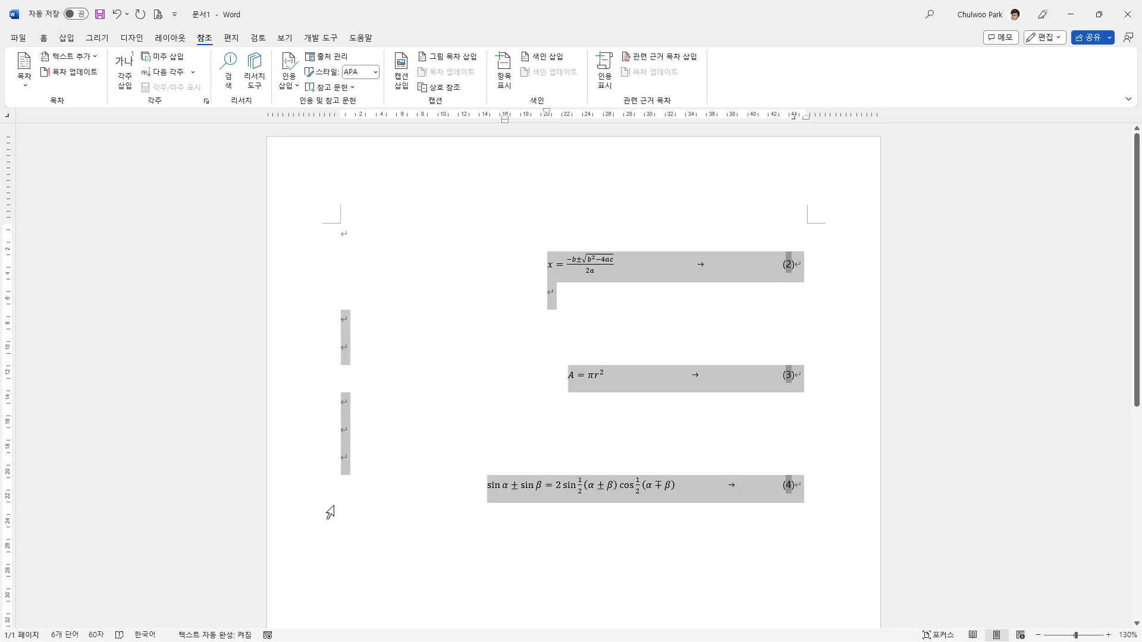
{"action": "right_click", "coordinate": [790, 382]}
{"action": "left_click", "coordinate": [864, 479]}
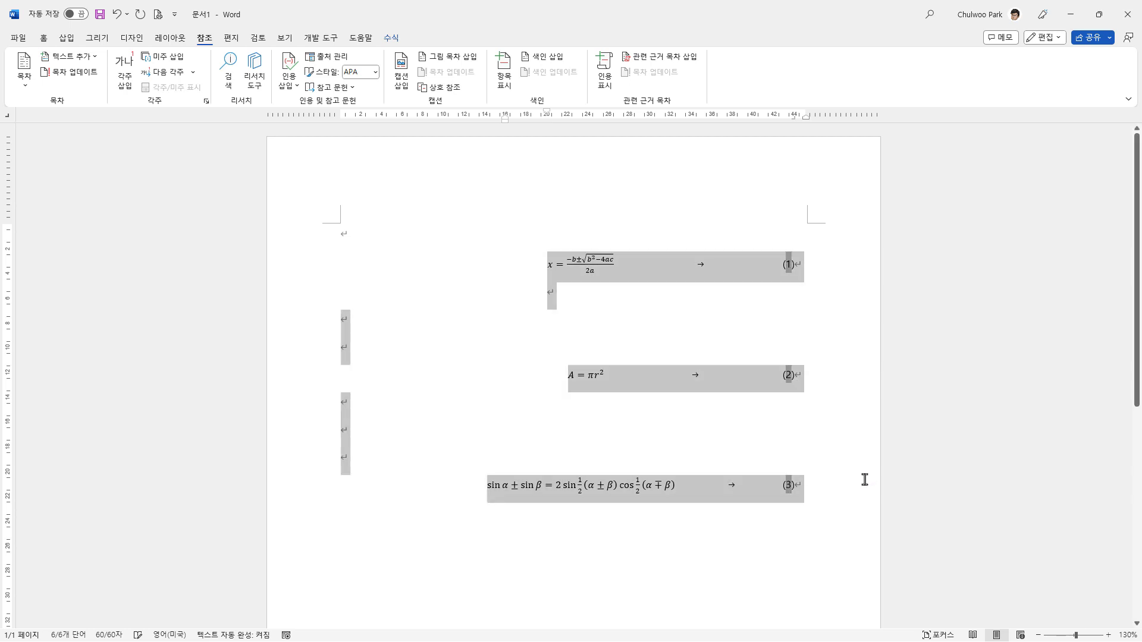
{"action": "left_click", "coordinate": [817, 359]}
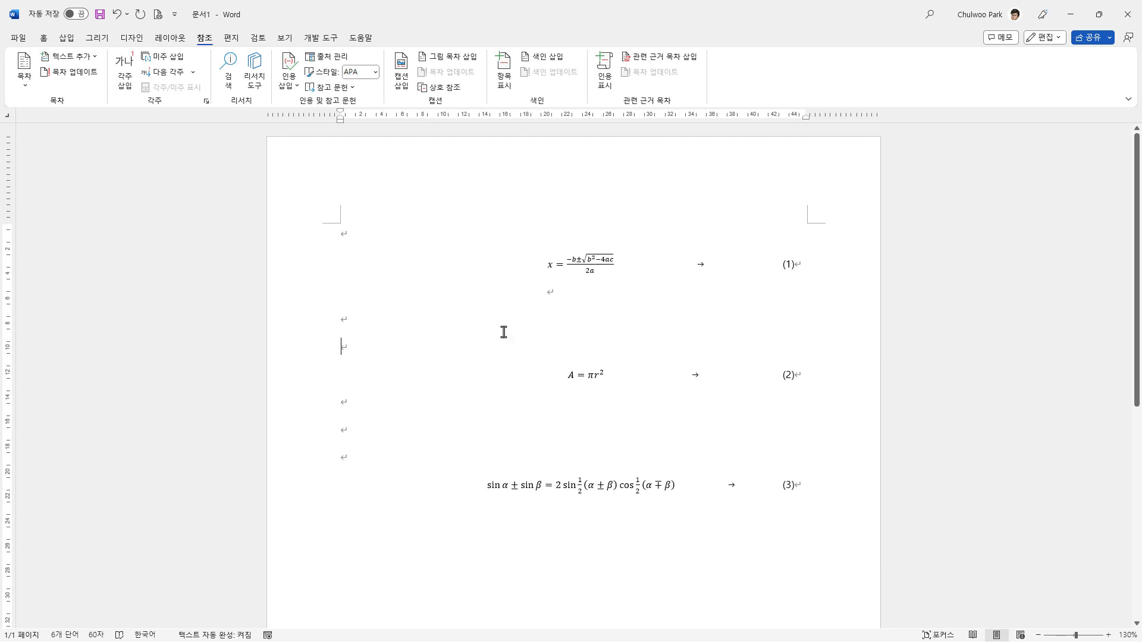
Step: Add empty lines above the quadratic equation and write "라라라라라랄. 아래 수식을 보면" there
{"action": "left_click", "coordinate": [404, 318]}
{"action": "key", "text": "Up"}
{"action": "key", "text": "Up"}
{"action": "key", "text": "Up"}
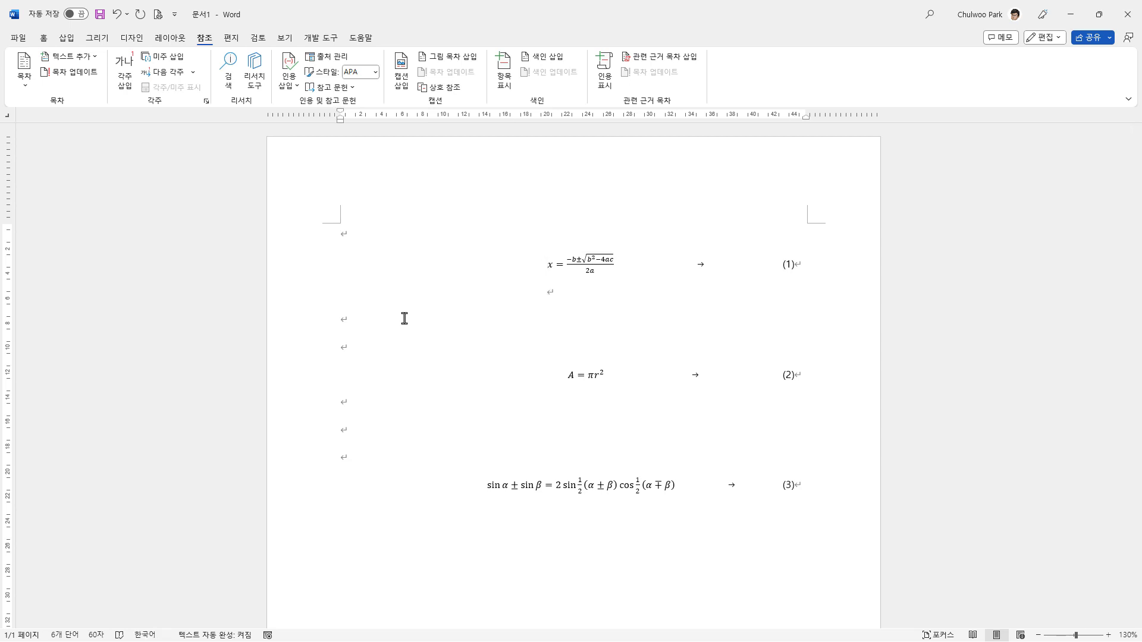
{"action": "key", "text": "Return"}
{"action": "key", "text": "Return"}
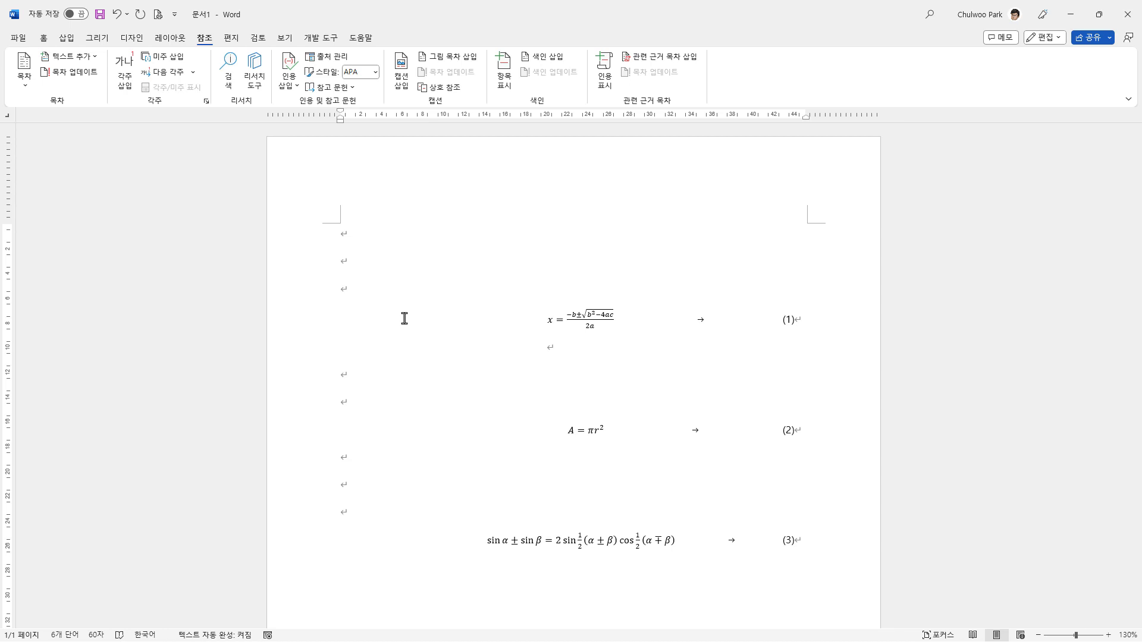
{"action": "type", "text": "라라라라라랄. 아래 "}
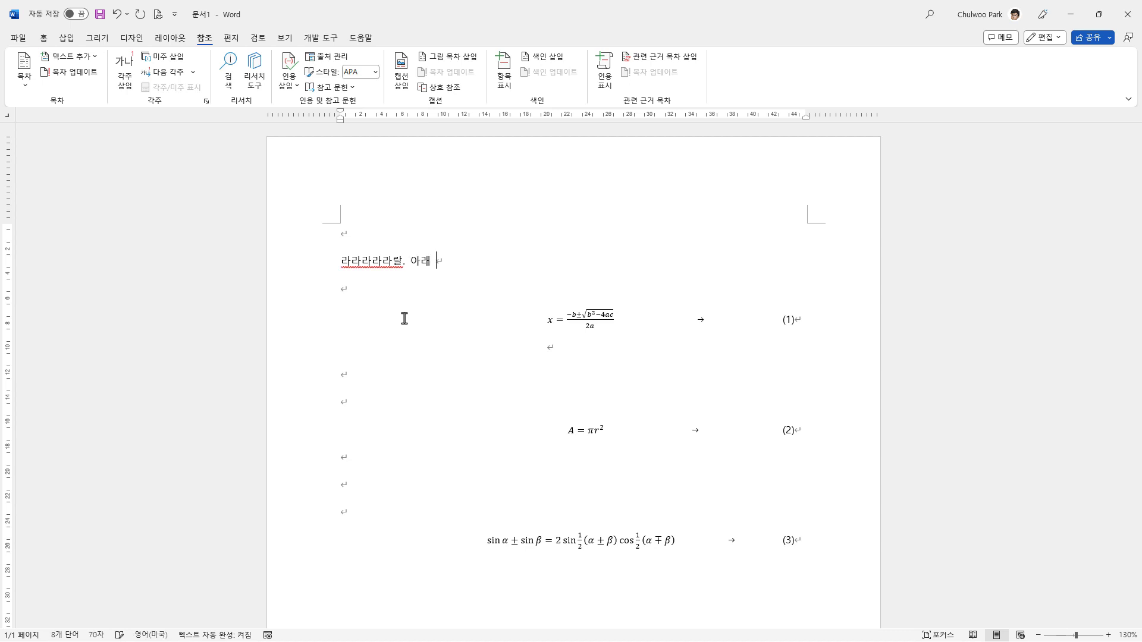
{"action": "type", "text": "수식을 보면"}
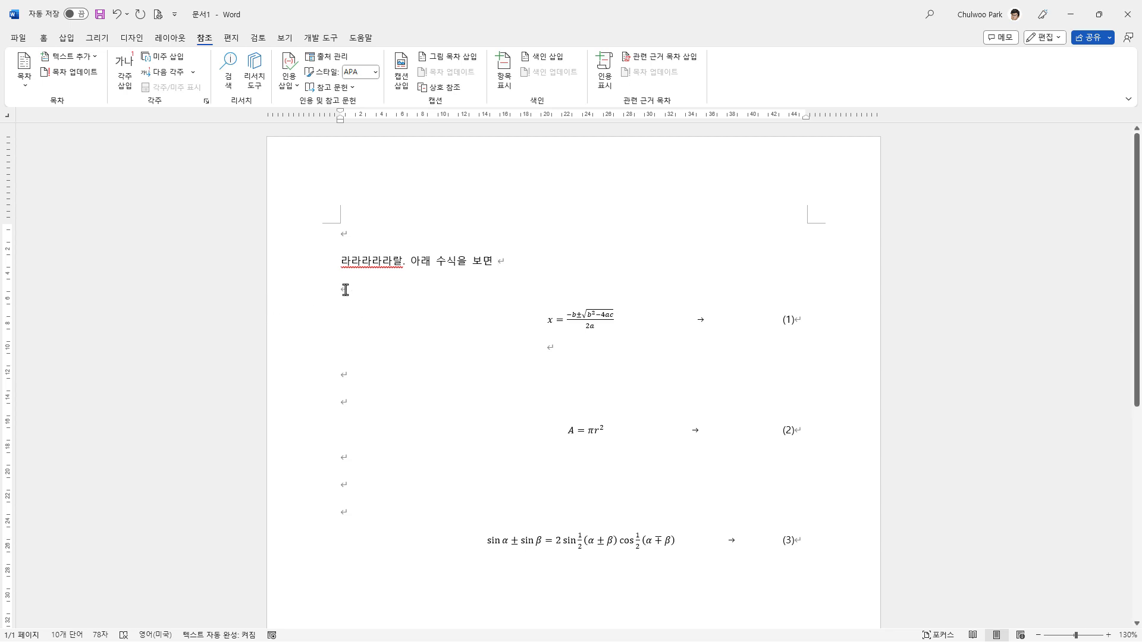
Step: Change "아래 수식을" in the sentence to "수식 (1)을" with the equation number as plain text
{"action": "double_click", "coordinate": [406, 264]}
{"action": "key", "text": "End"}
{"action": "left_click_drag", "start_coordinate": [415, 260], "coordinate": [462, 261]}
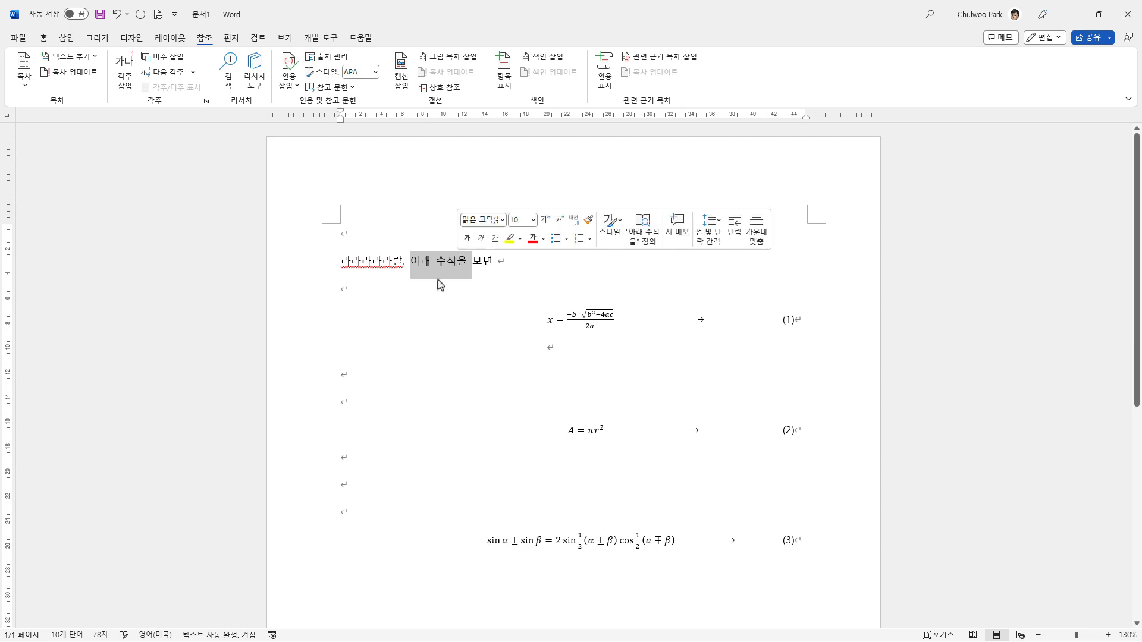
{"action": "left_click", "coordinate": [436, 280]}
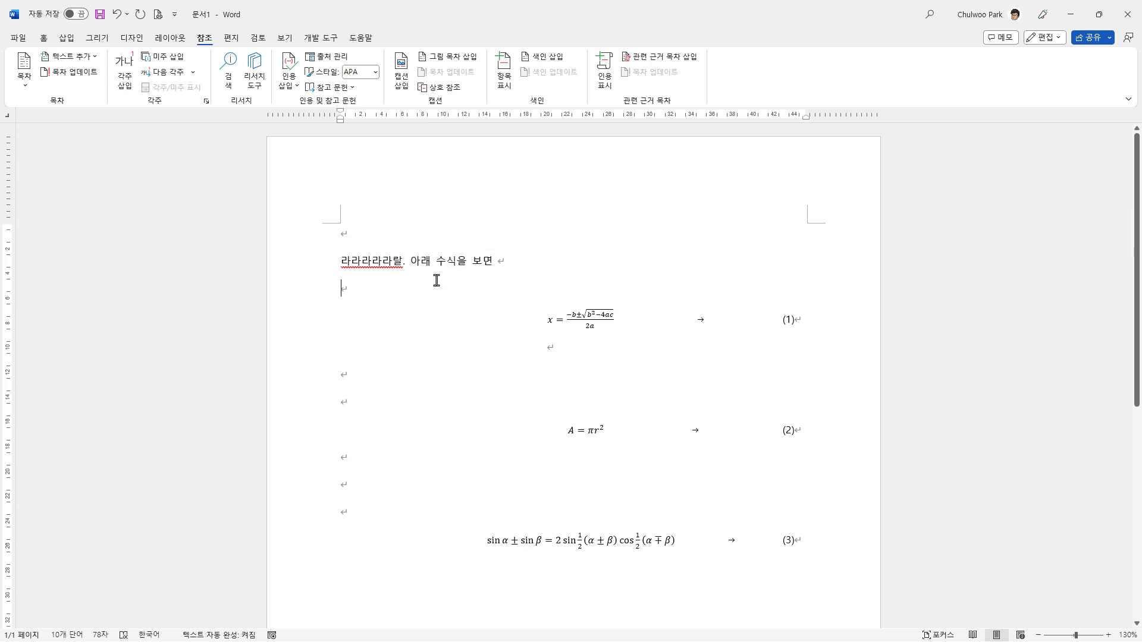
{"action": "left_click_drag", "start_coordinate": [415, 263], "coordinate": [435, 264]}
{"action": "key", "text": "BackSpace"}
{"action": "type", "text": "(1"}
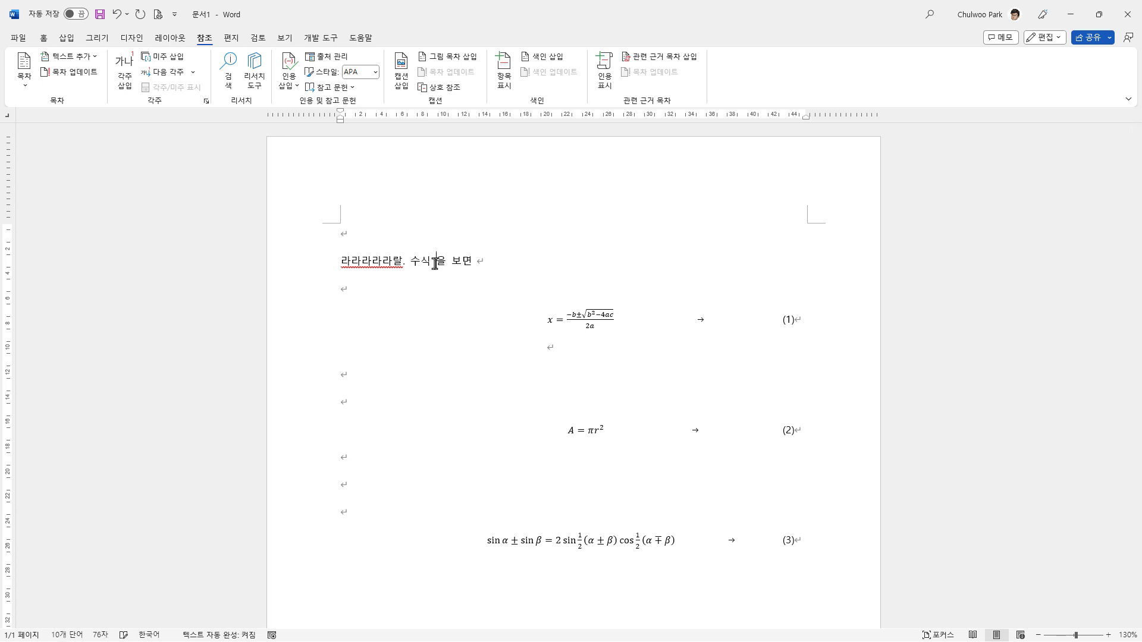
{"action": "type", "text": ")"}
{"action": "left_click", "coordinate": [496, 272]}
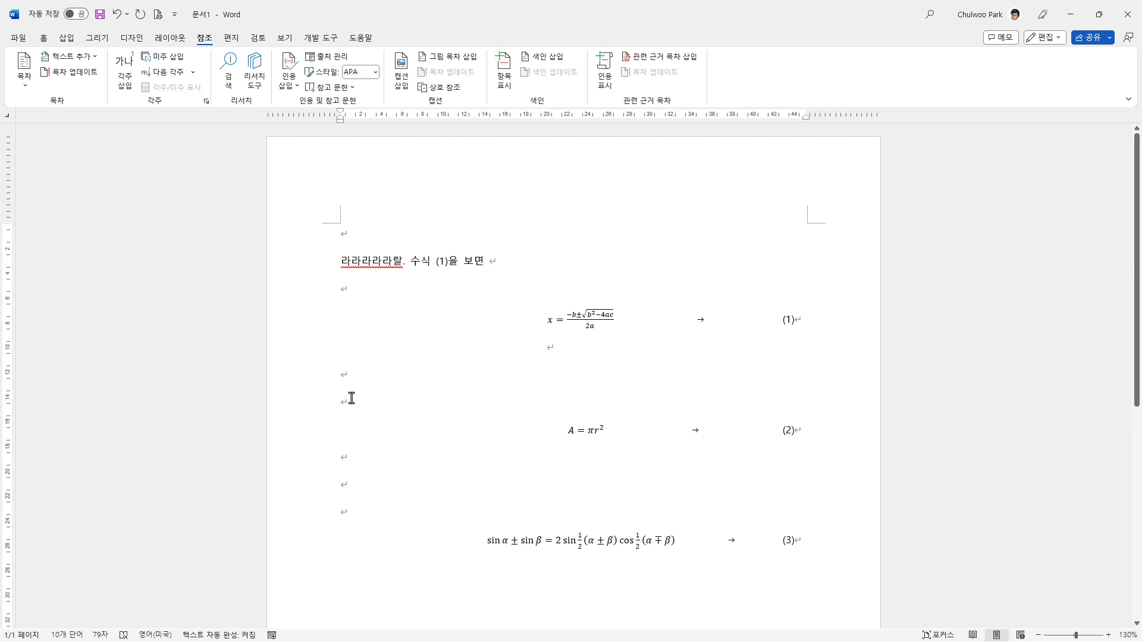
Step: Move the circle area equation, with its number and surrounding empty lines, above the sentence at the start of the document
{"action": "left_click_drag", "start_coordinate": [351, 388], "coordinate": [466, 484]}
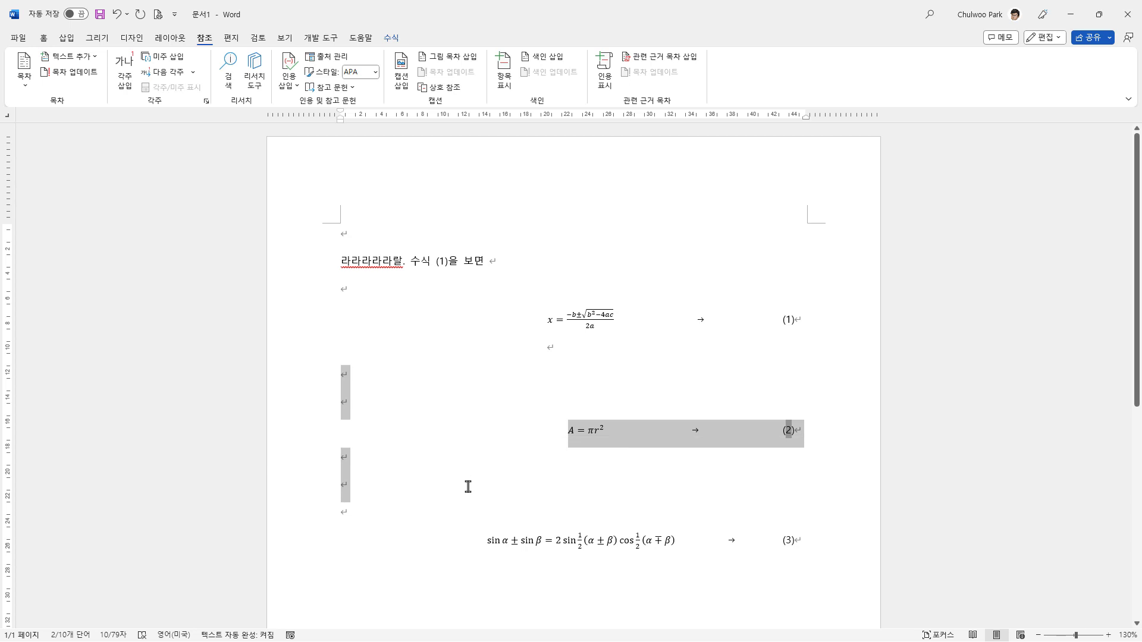
{"action": "key", "text": "Delete"}
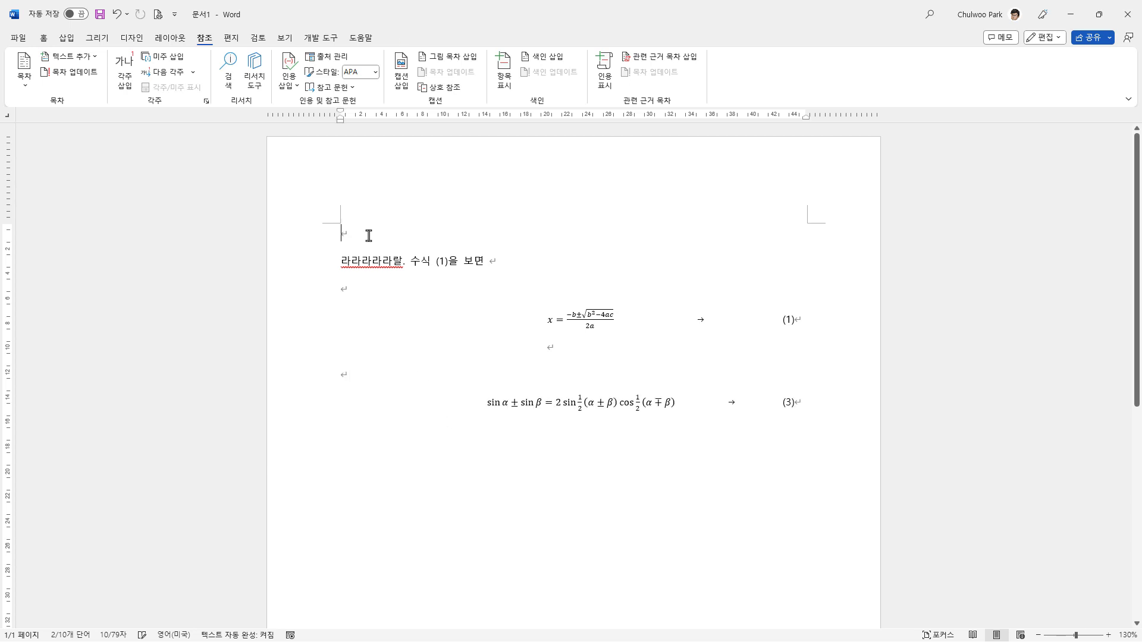
{"action": "key", "text": "Return"}
{"action": "key", "text": "Return"}
{"action": "key", "text": "ctrl+v"}
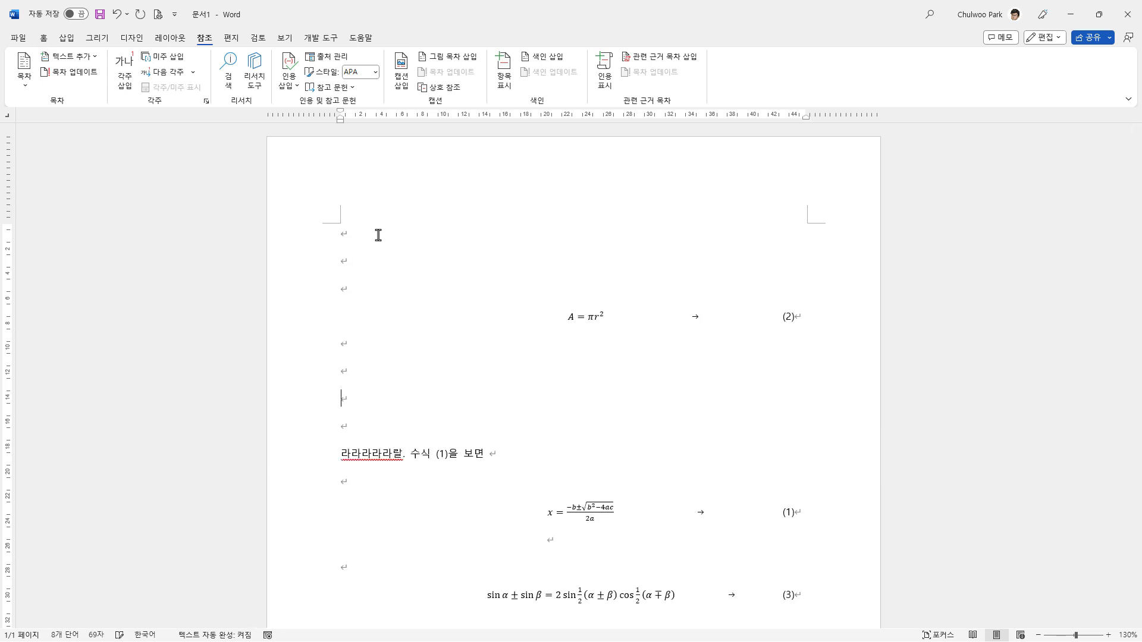
Step: Delete the surplus empty lines around the moved circle area equation
{"action": "key", "text": "Delete"}
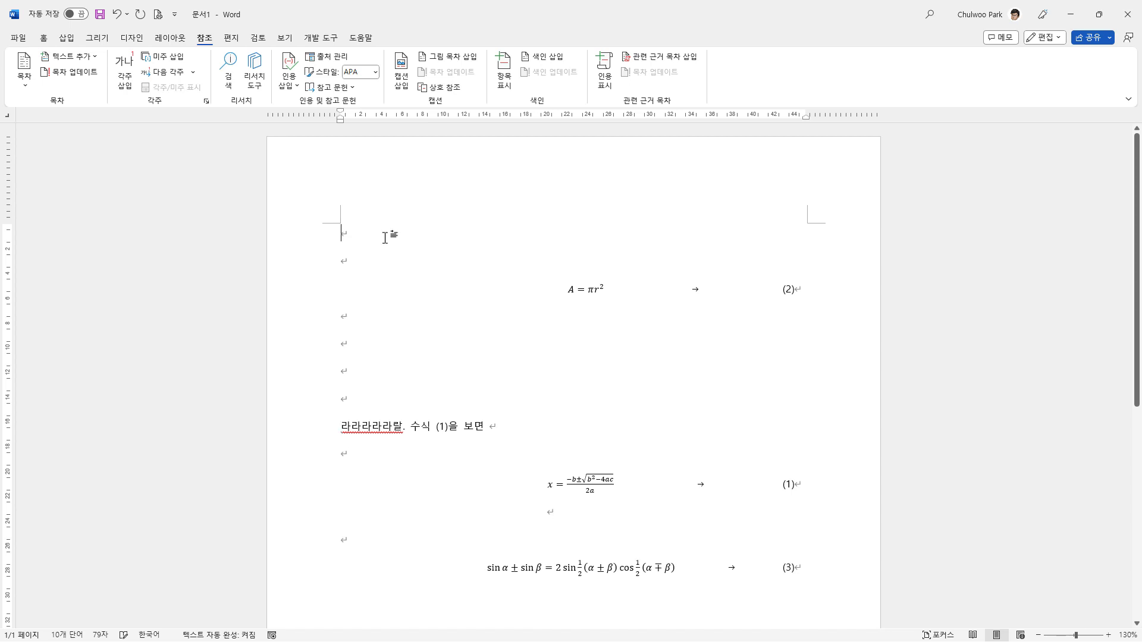
{"action": "key", "text": "Delete"}
{"action": "key", "text": "Delete"}
{"action": "key", "text": "Delete"}
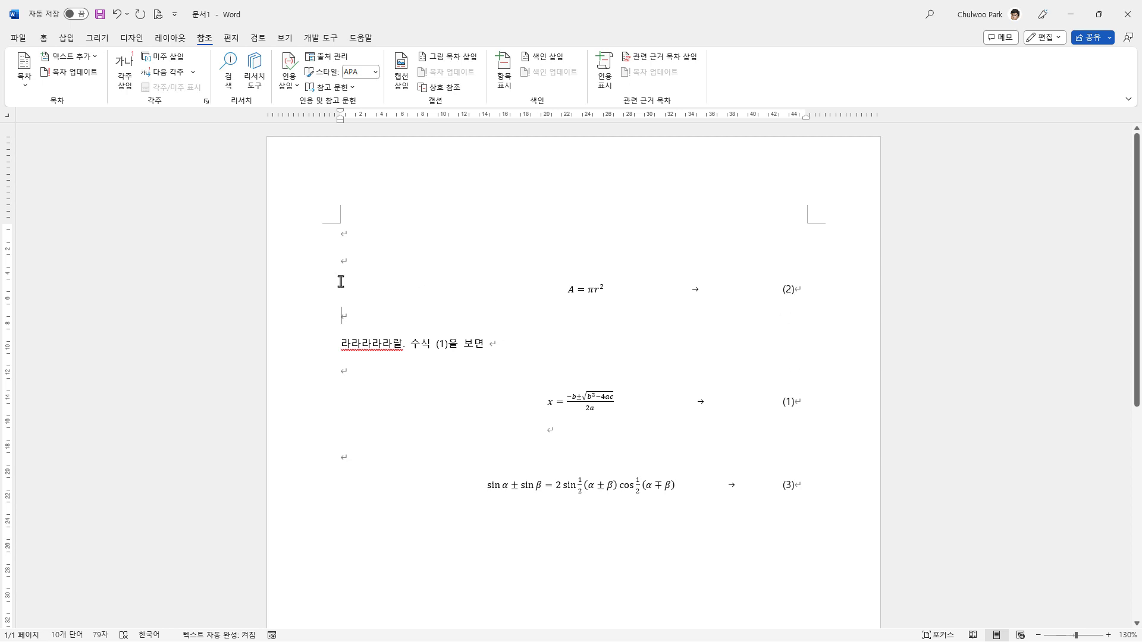
Step: Update the number fields of all three equations to match their new order
{"action": "left_click_drag", "start_coordinate": [319, 274], "coordinate": [330, 503]}
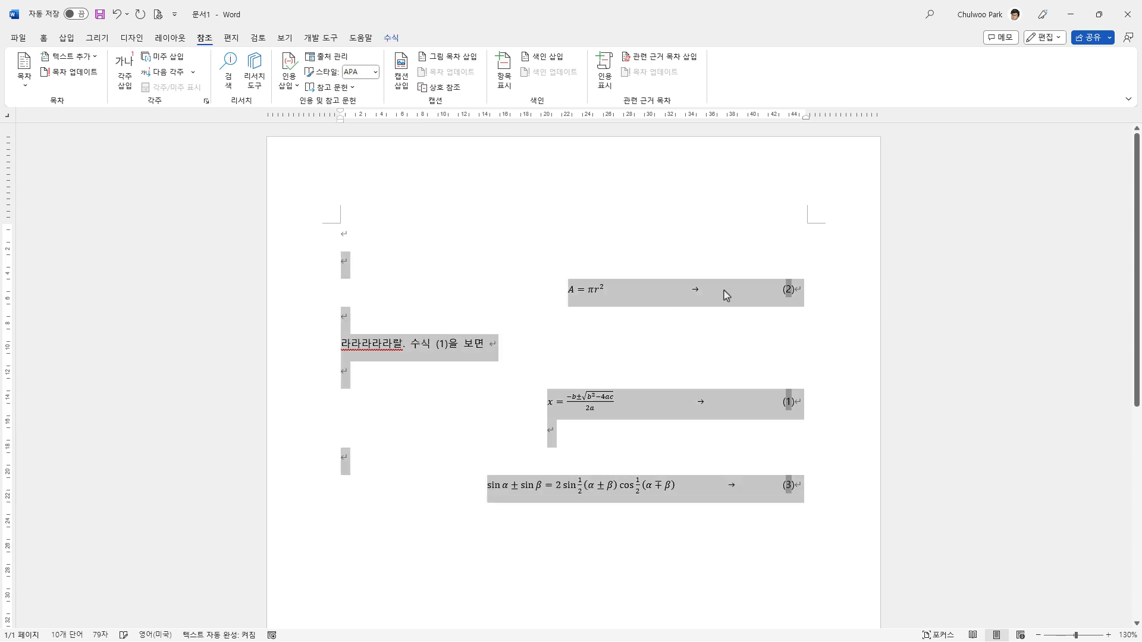
{"action": "right_click", "coordinate": [786, 294]}
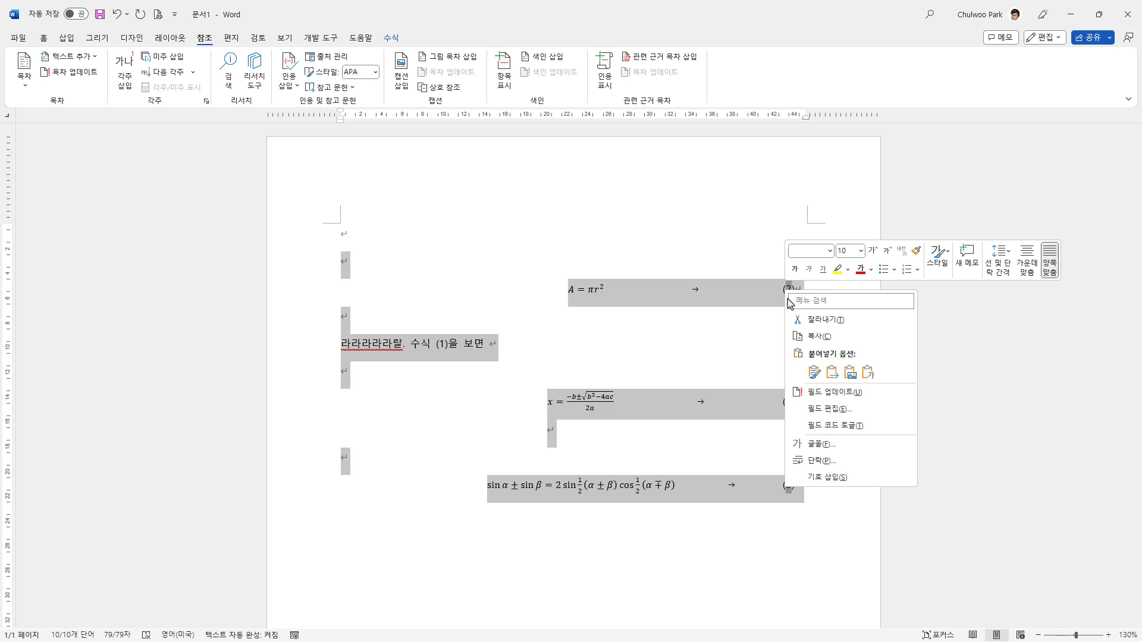
{"action": "left_click", "coordinate": [829, 394]}
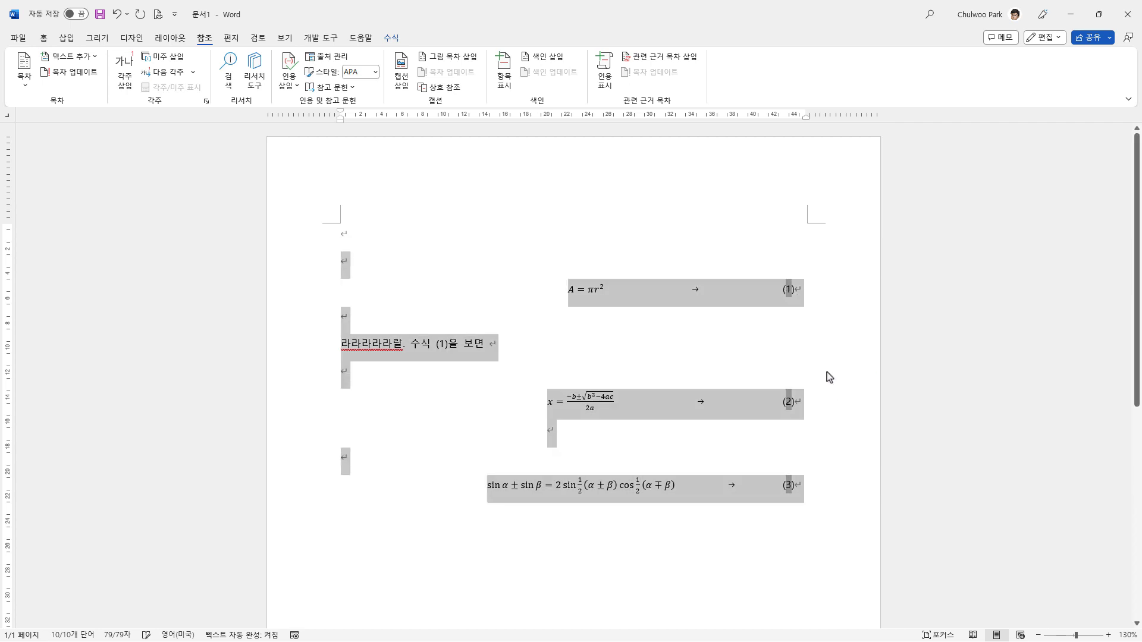
{"action": "left_click", "coordinate": [797, 311]}
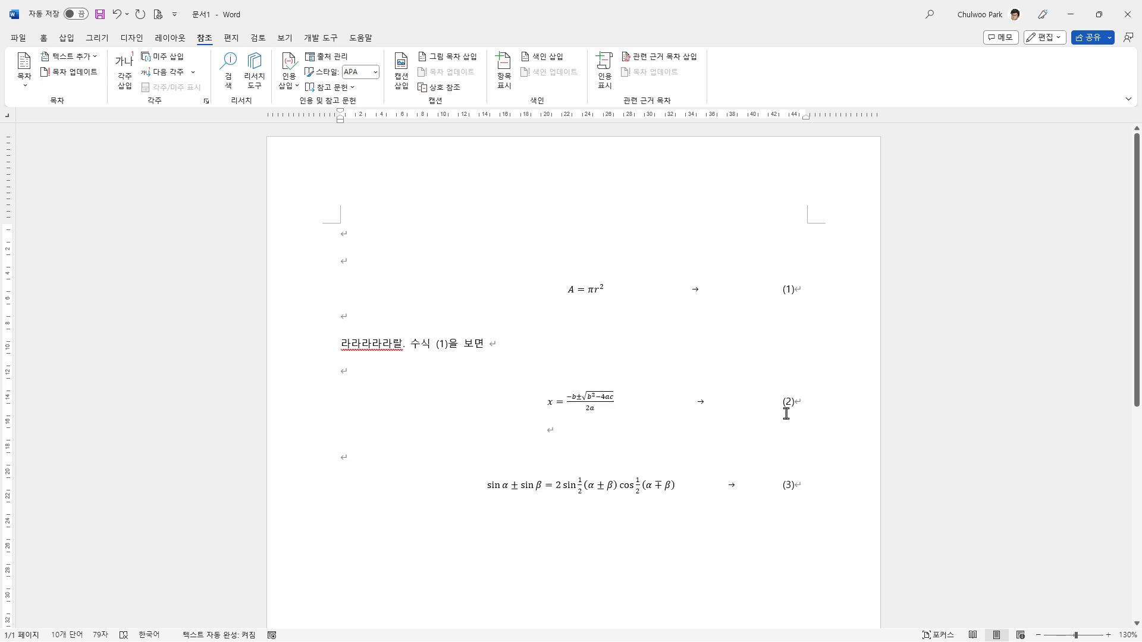
Step: Delete the manually written "(1)" after "수식" in the sentence
{"action": "double_click", "coordinate": [435, 347]}
{"action": "left_click", "coordinate": [506, 352]}
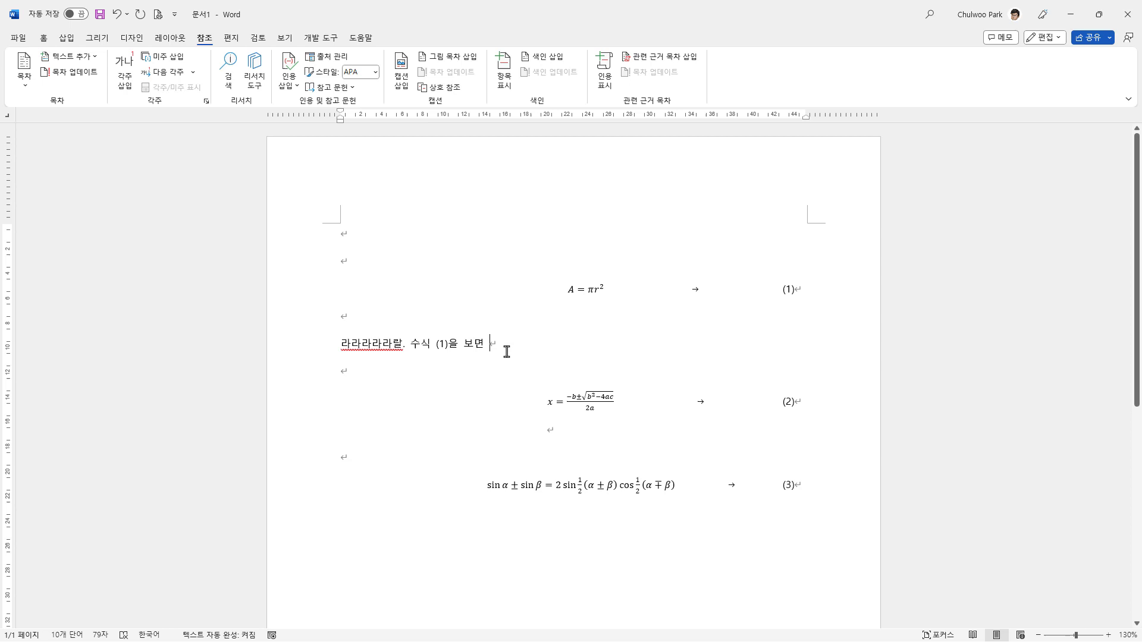
{"action": "left_click", "coordinate": [437, 343]}
{"action": "key", "text": "shift+Right"}
{"action": "key", "text": "shift+Right"}
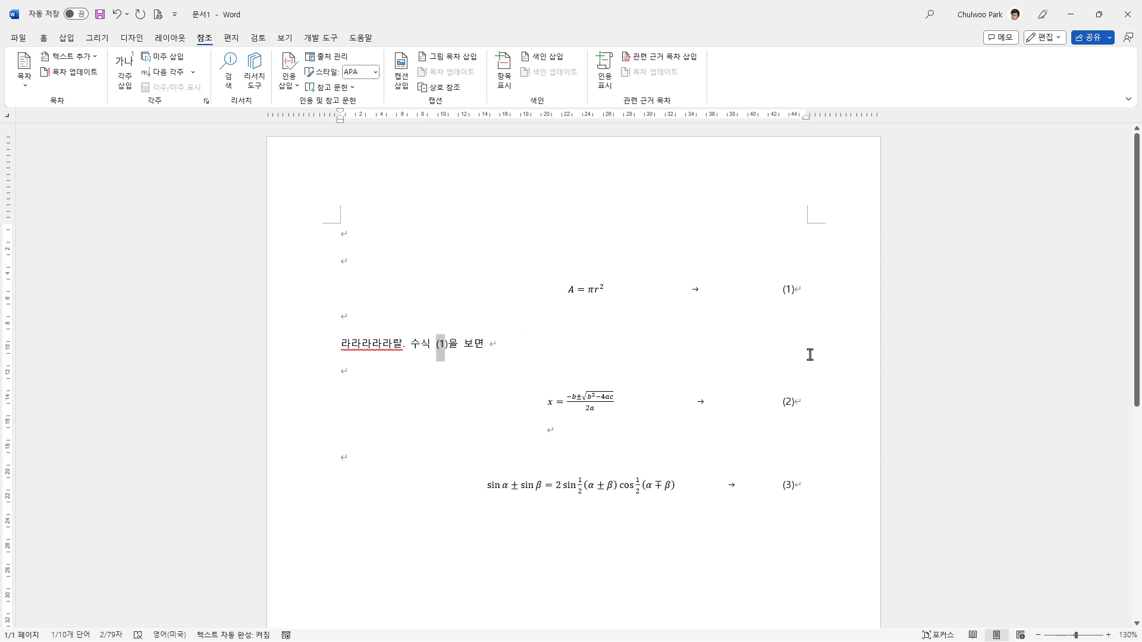
{"action": "key", "text": "Delete"}
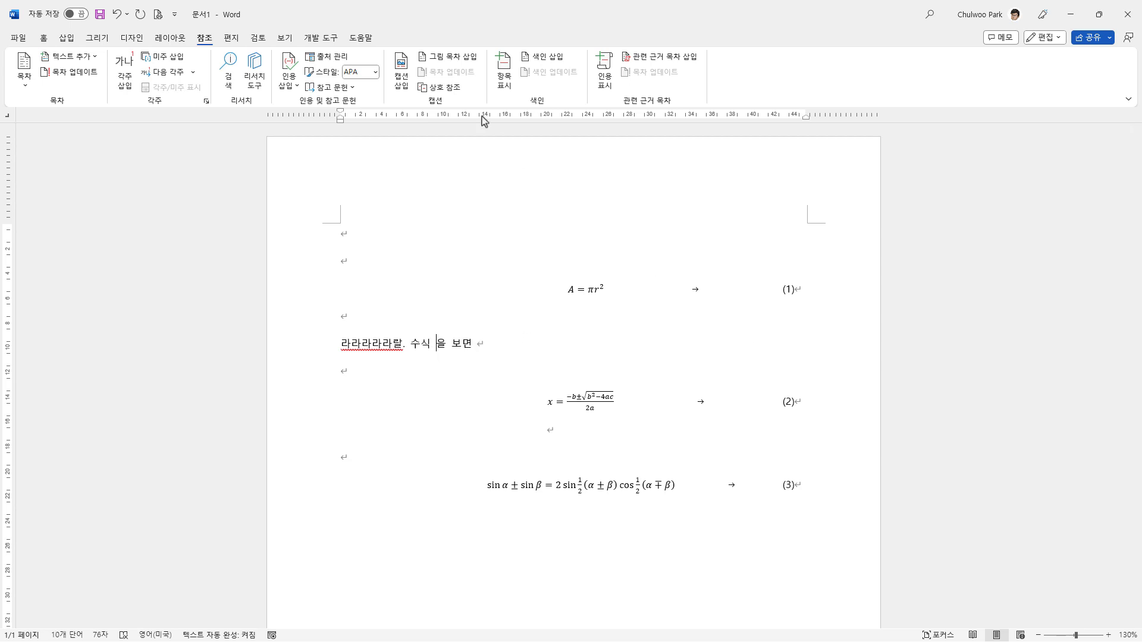
Step: Insert a hyperlinked cross-reference after "수식" to the quadratic equation's Equation caption, using the entire caption (전체 캡션) as content
{"action": "left_click", "coordinate": [446, 88]}
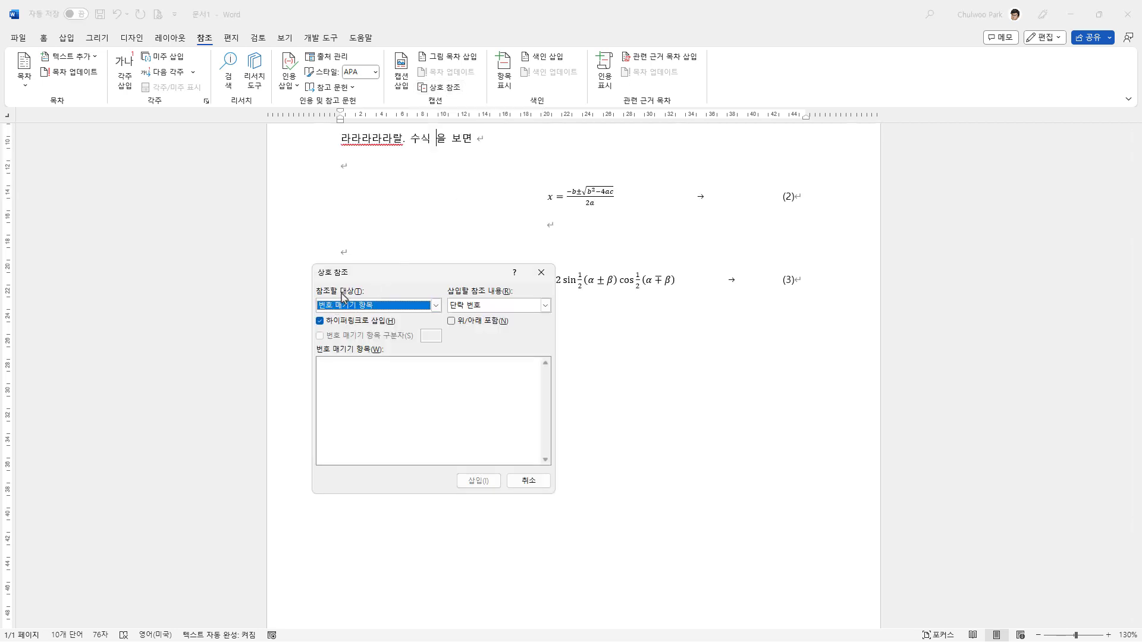
{"action": "left_click", "coordinate": [435, 306]}
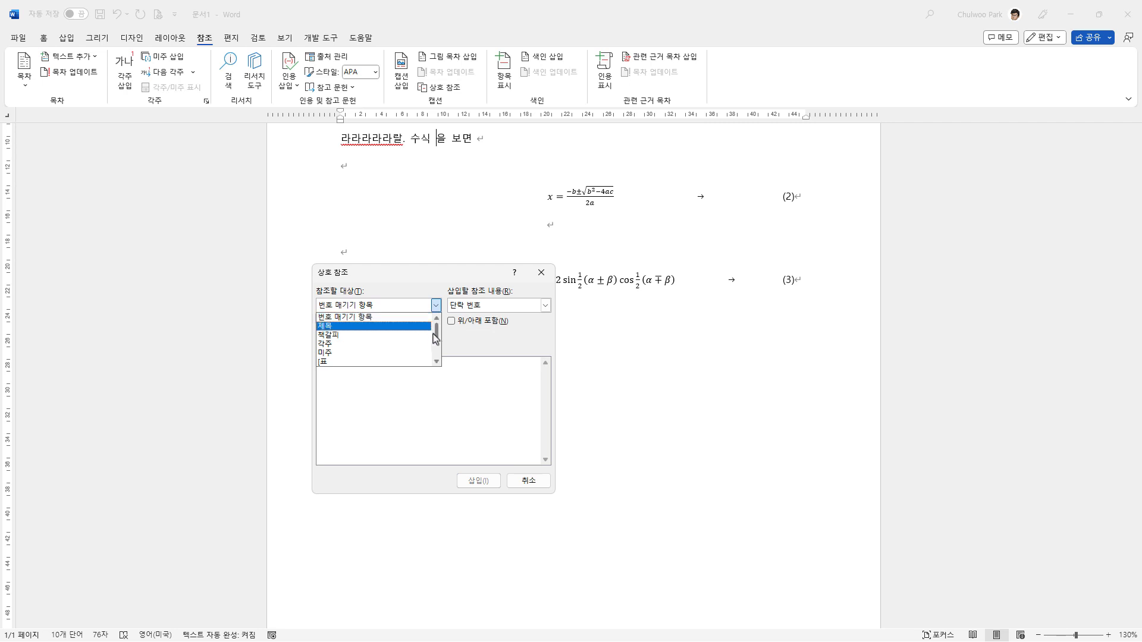
{"action": "left_click_drag", "start_coordinate": [438, 342], "coordinate": [437, 347]}
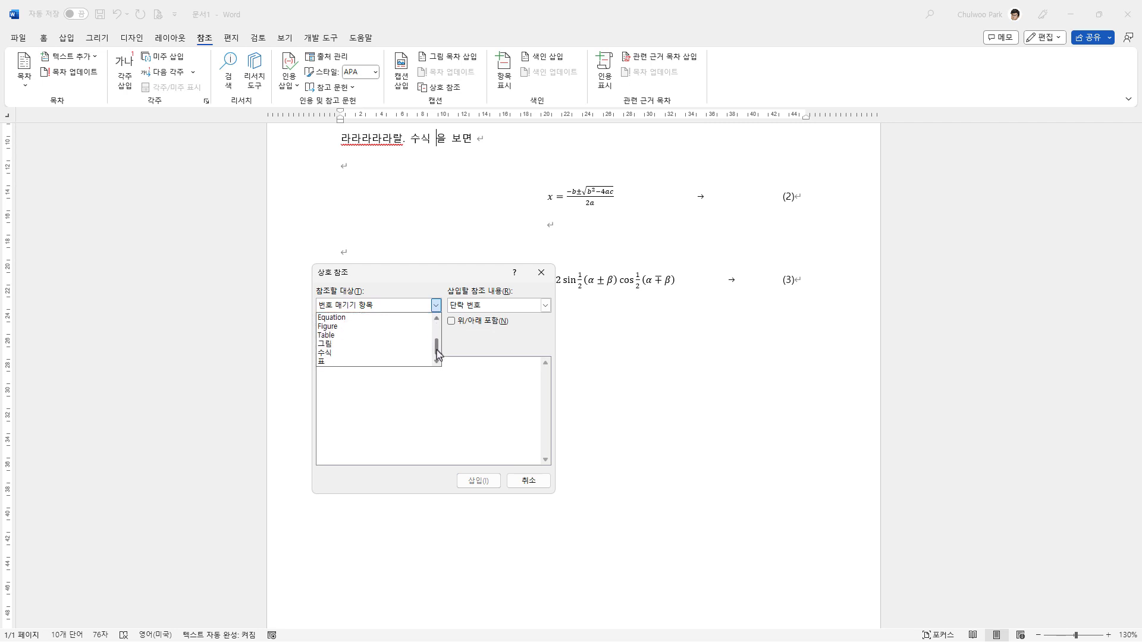
{"action": "left_click", "coordinate": [363, 326]}
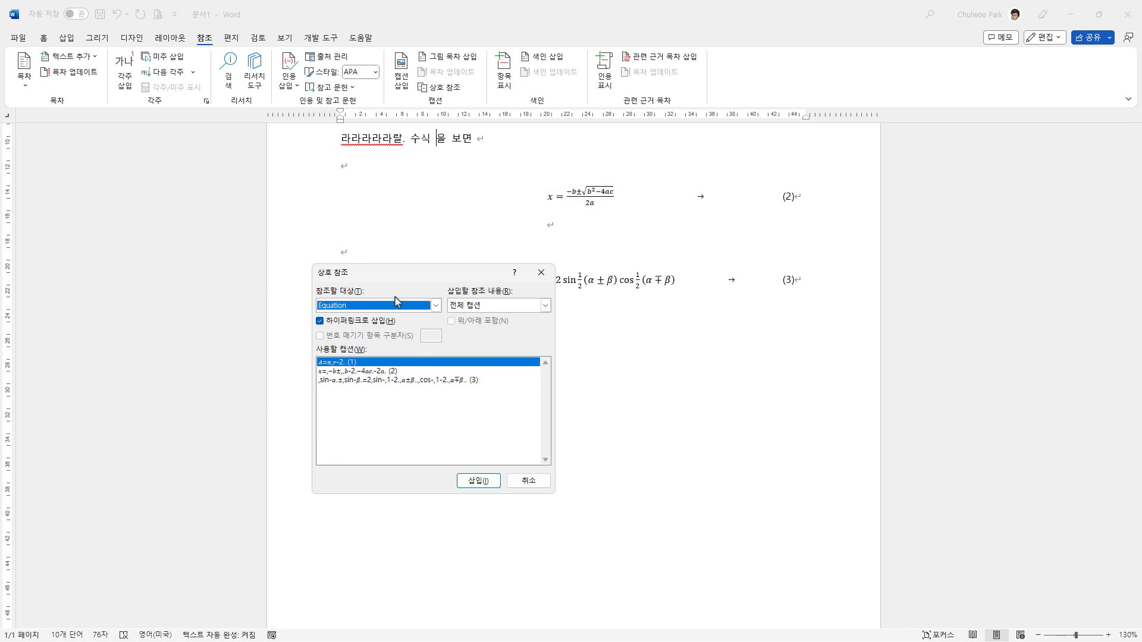
{"action": "left_click", "coordinate": [357, 371]}
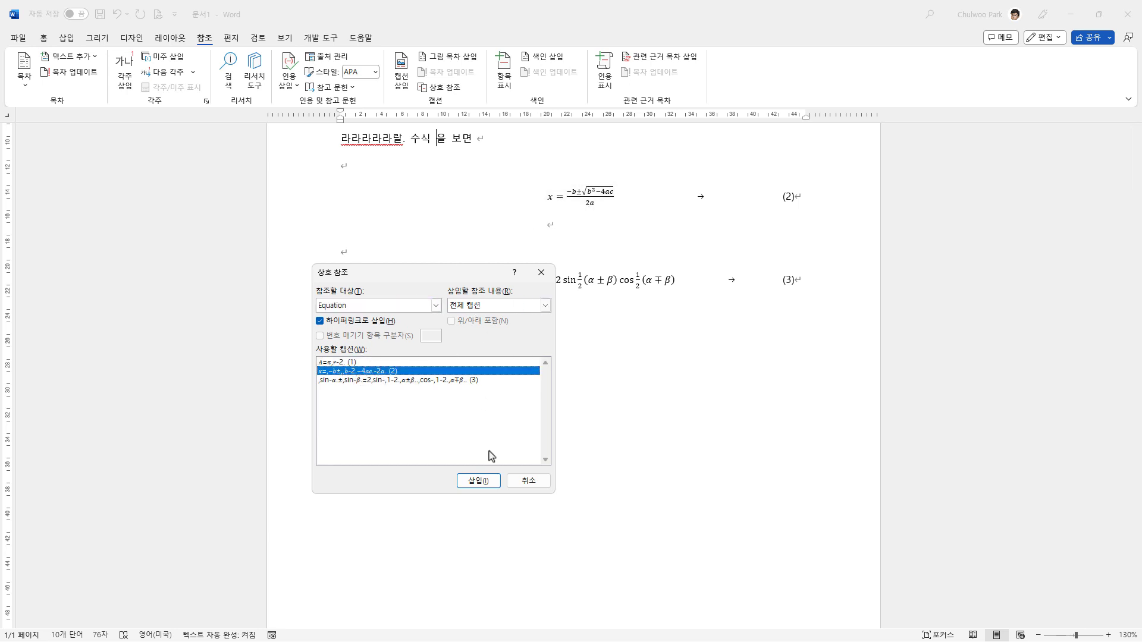
{"action": "left_click", "coordinate": [476, 481]}
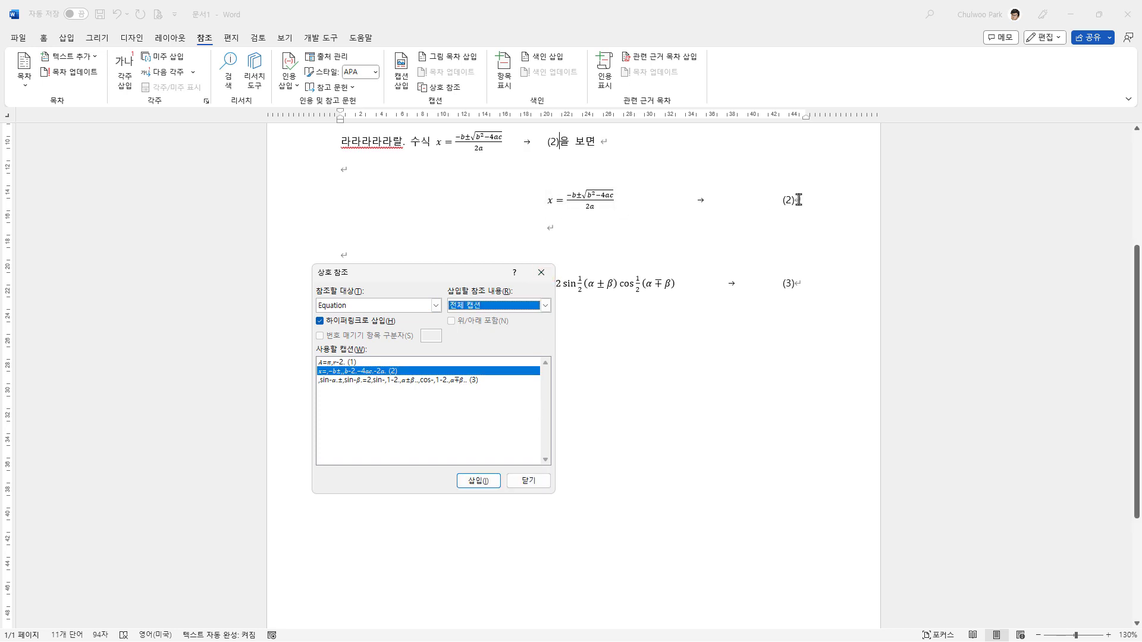
{"action": "left_click", "coordinate": [779, 200]}
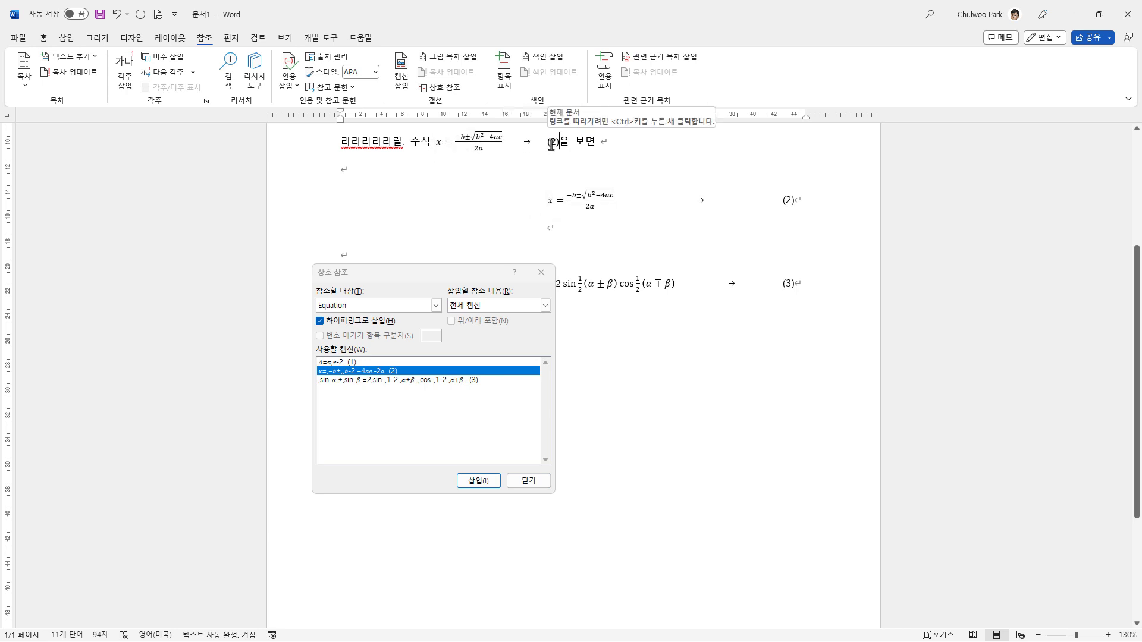
{"action": "left_click", "coordinate": [528, 481]}
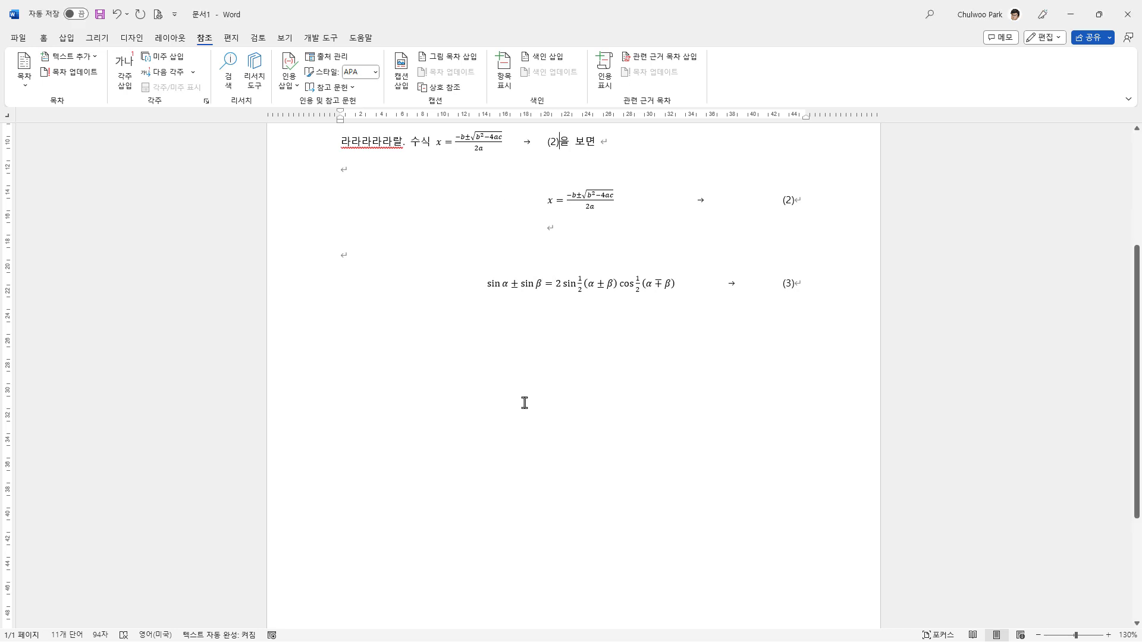
Step: Delete the quadratic equation and its tab from the cross-reference after "수식", keeping only the number in the sentence
{"action": "scroll", "coordinate": [525, 403], "scroll_direction": "up", "scroll_amount": 1}
{"action": "left_click_drag", "start_coordinate": [437, 201], "coordinate": [540, 200]}
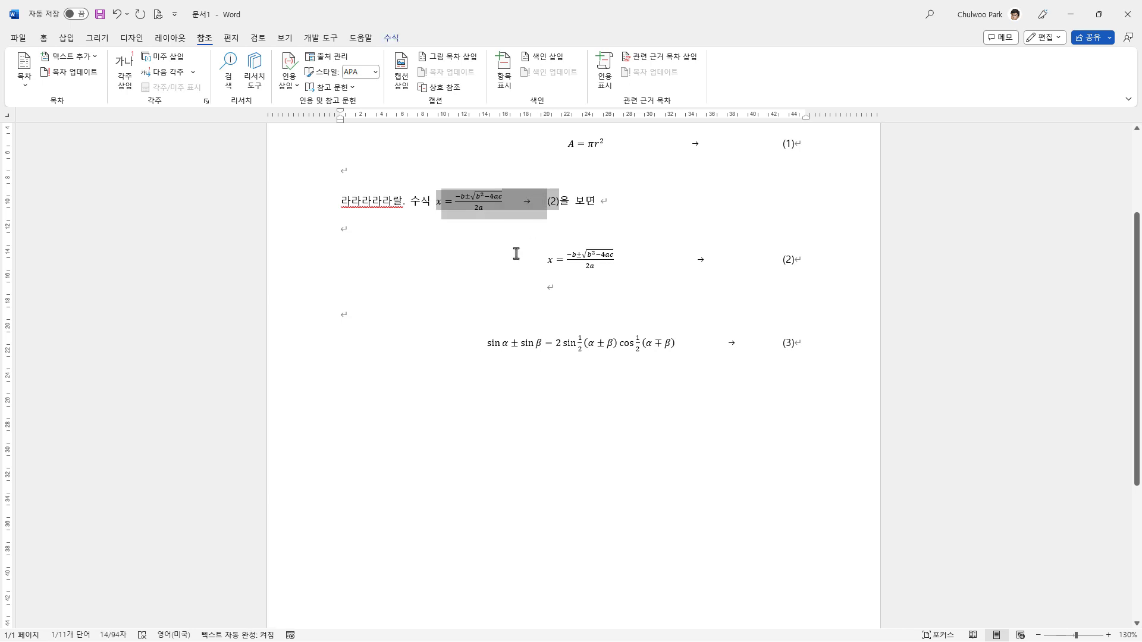
{"action": "key", "text": "Down"}
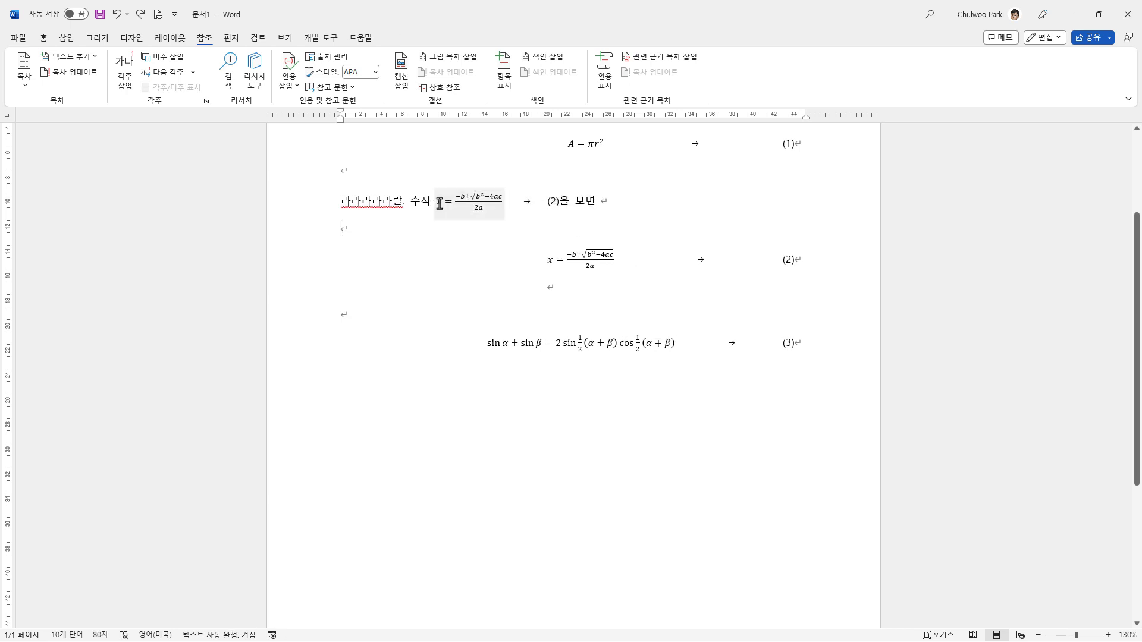
{"action": "left_click", "coordinate": [436, 203]}
{"action": "left_click", "coordinate": [432, 201]}
{"action": "key", "text": "Delete"}
{"action": "double_click", "coordinate": [440, 199]}
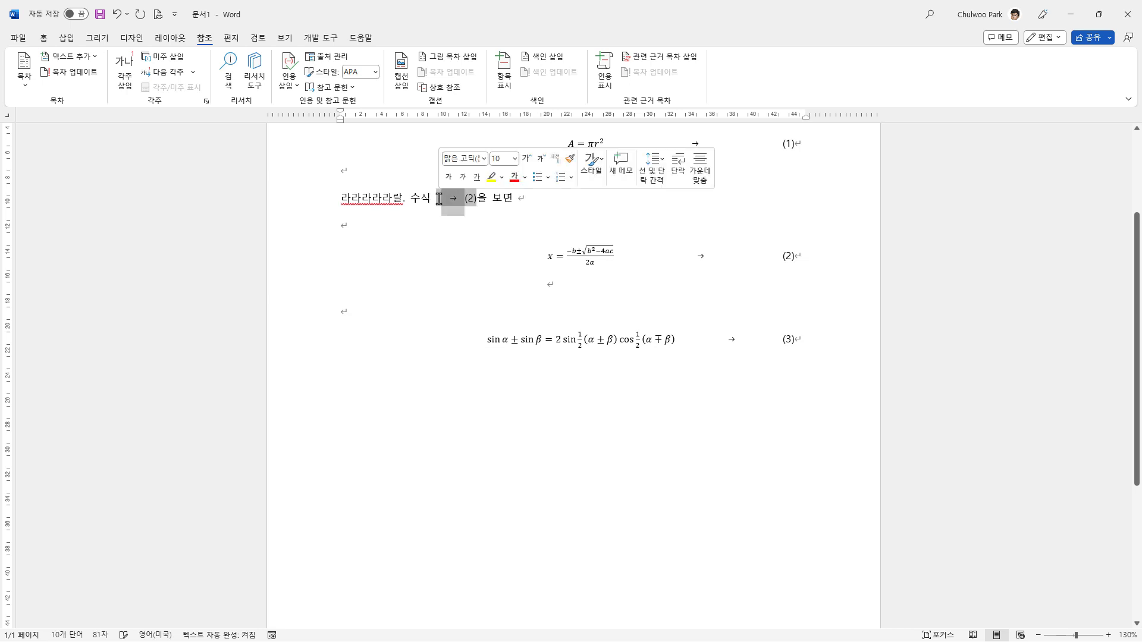
{"action": "key", "text": "Delete"}
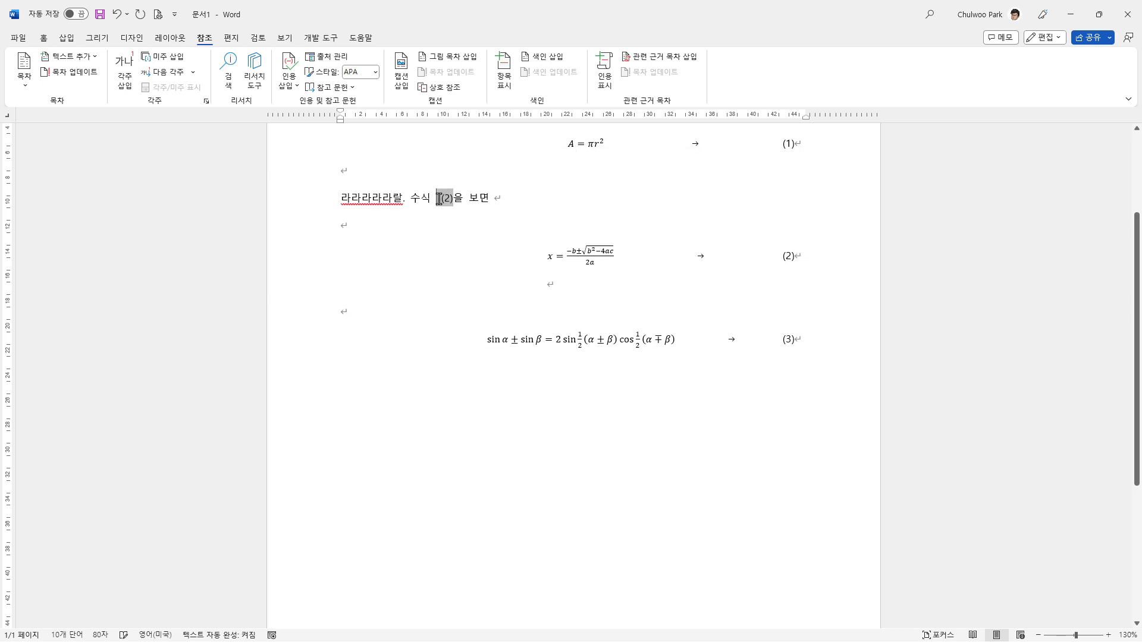
{"action": "left_click", "coordinate": [441, 233]}
{"action": "key", "text": "Delete"}
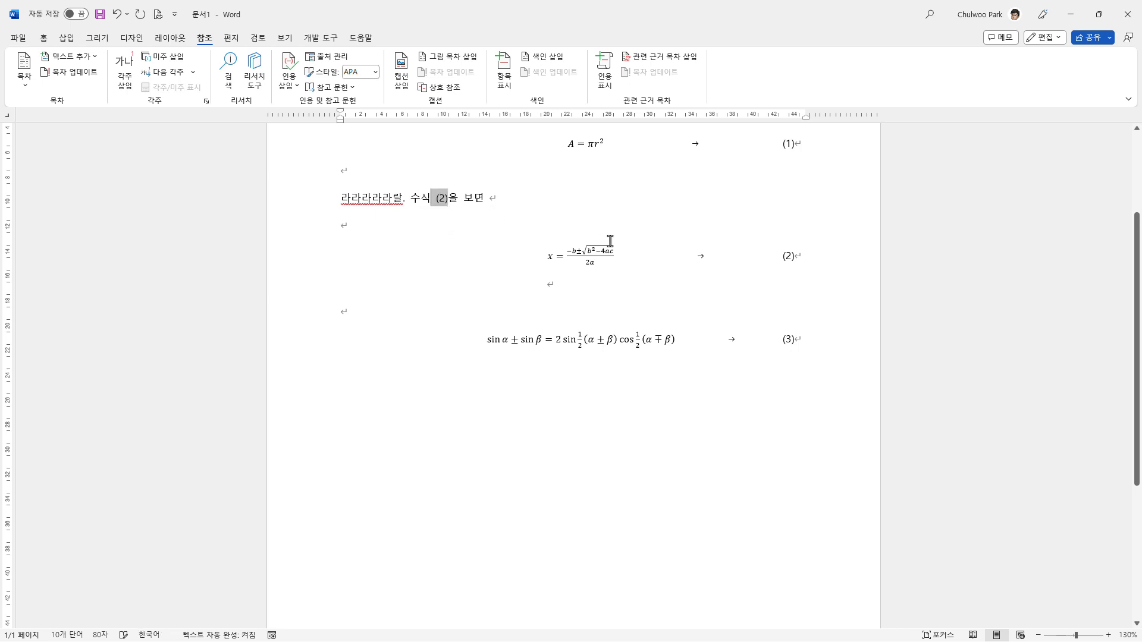
{"action": "left_click", "coordinate": [539, 205]}
Step: Replace the particle "을" after the equation reference with "를" in the sentence
{"action": "scroll", "coordinate": [526, 211], "scroll_direction": "up", "scroll_amount": 1}
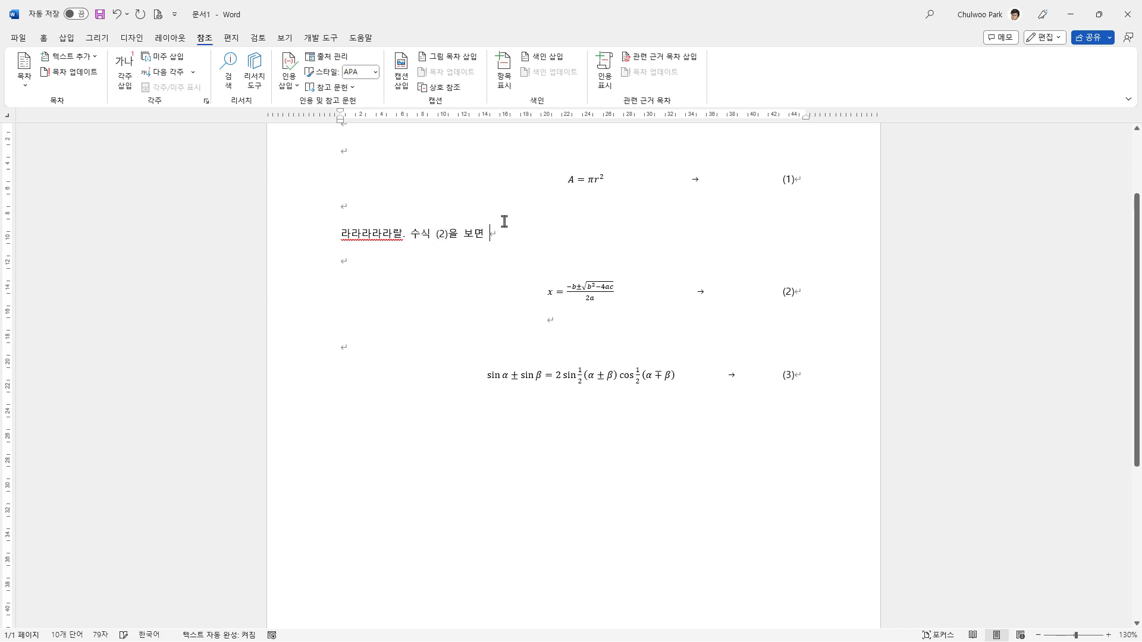
{"action": "left_click", "coordinate": [460, 236]}
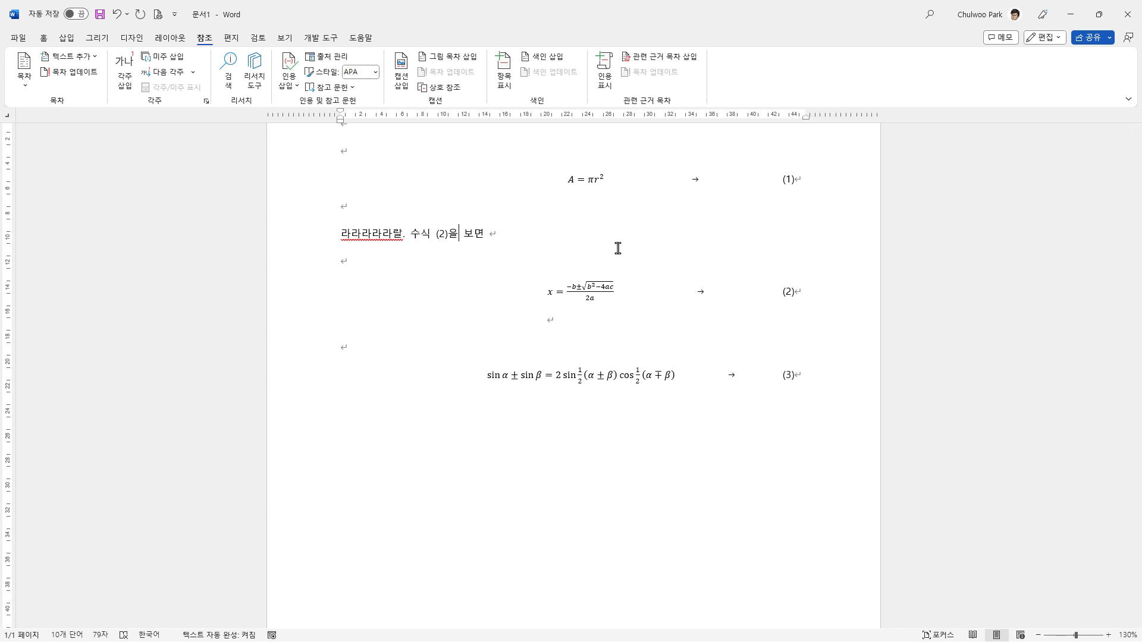
{"action": "key", "text": "BackSpace"}
{"action": "type", "text": "르"}
{"action": "left_click", "coordinate": [480, 274]}
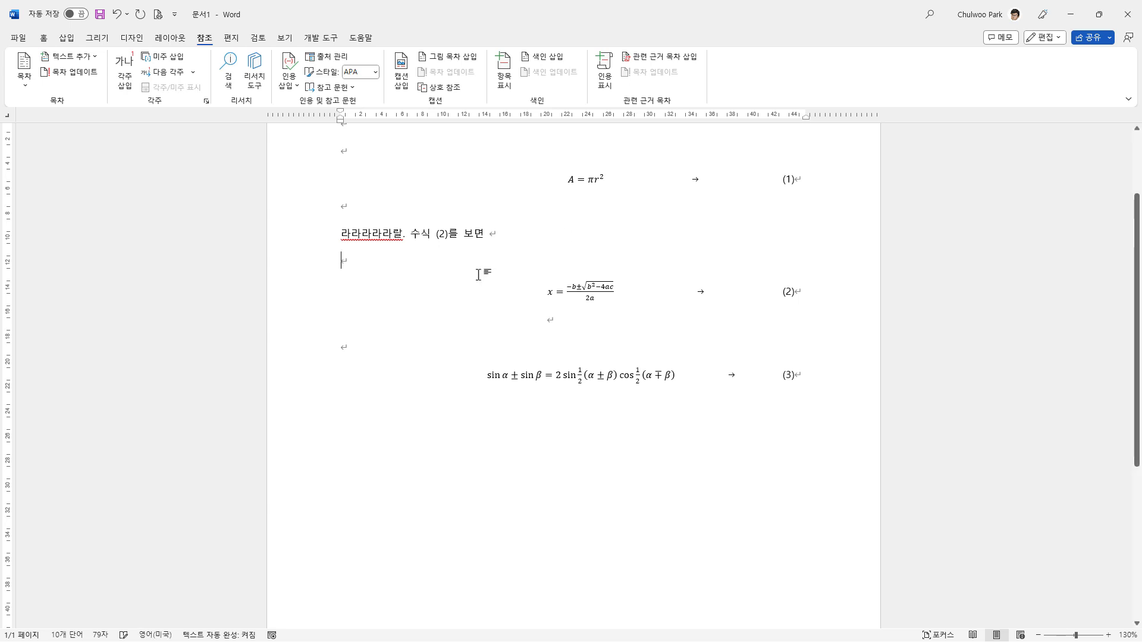
Step: Move the circle area equation from above the sentence to below the sine sum equation, separated by empty lines
{"action": "scroll", "coordinate": [455, 311], "scroll_direction": "up", "scroll_amount": 1}
{"action": "left_click_drag", "start_coordinate": [344, 190], "coordinate": [428, 245]}
{"action": "key", "text": "Delete"}
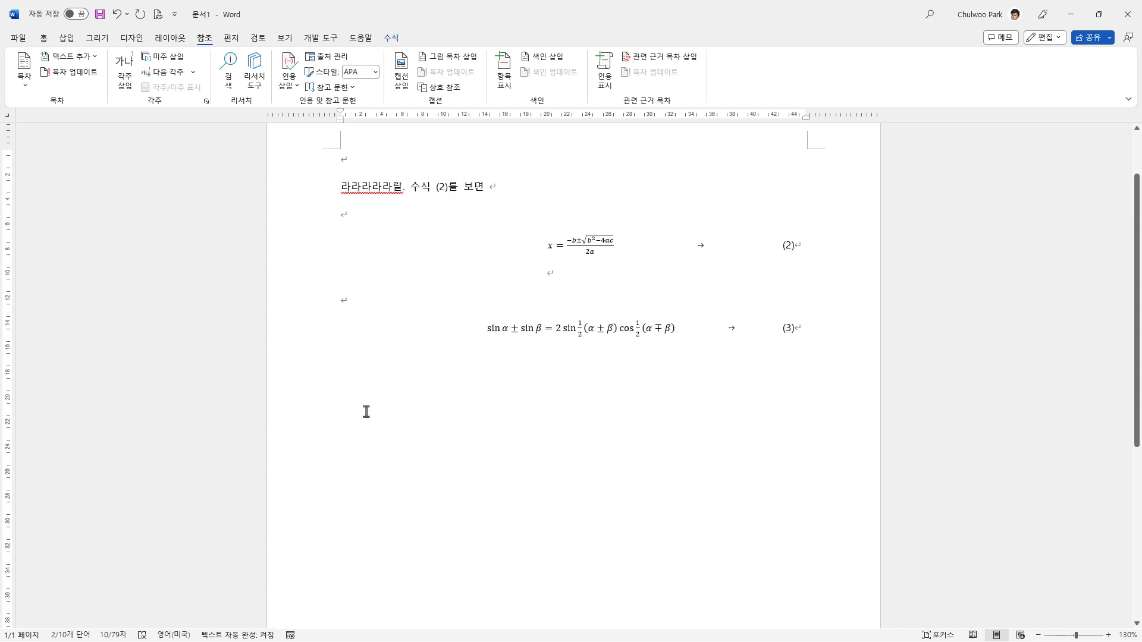
{"action": "left_click", "coordinate": [842, 339]}
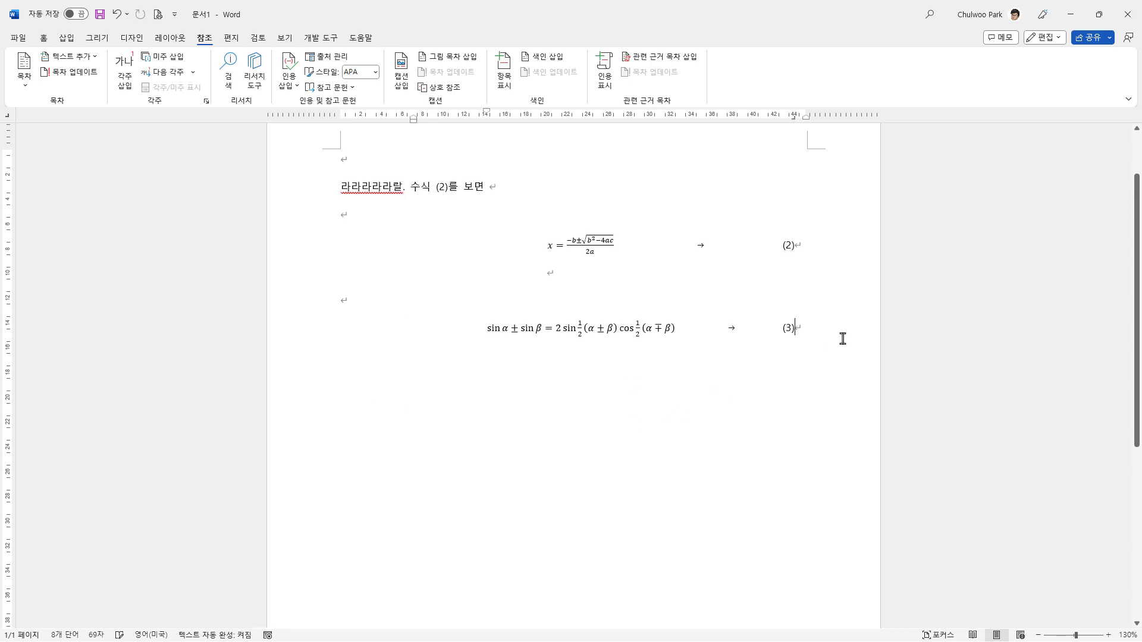
{"action": "key", "text": "Return"}
{"action": "key", "text": "Return"}
{"action": "key", "text": "Return"}
{"action": "key", "text": "ctrl+v"}
Step: Update all fields in the document, covering the in-text cross-reference and the three equation numbers
{"action": "left_click_drag", "start_coordinate": [296, 173], "coordinate": [347, 480]}
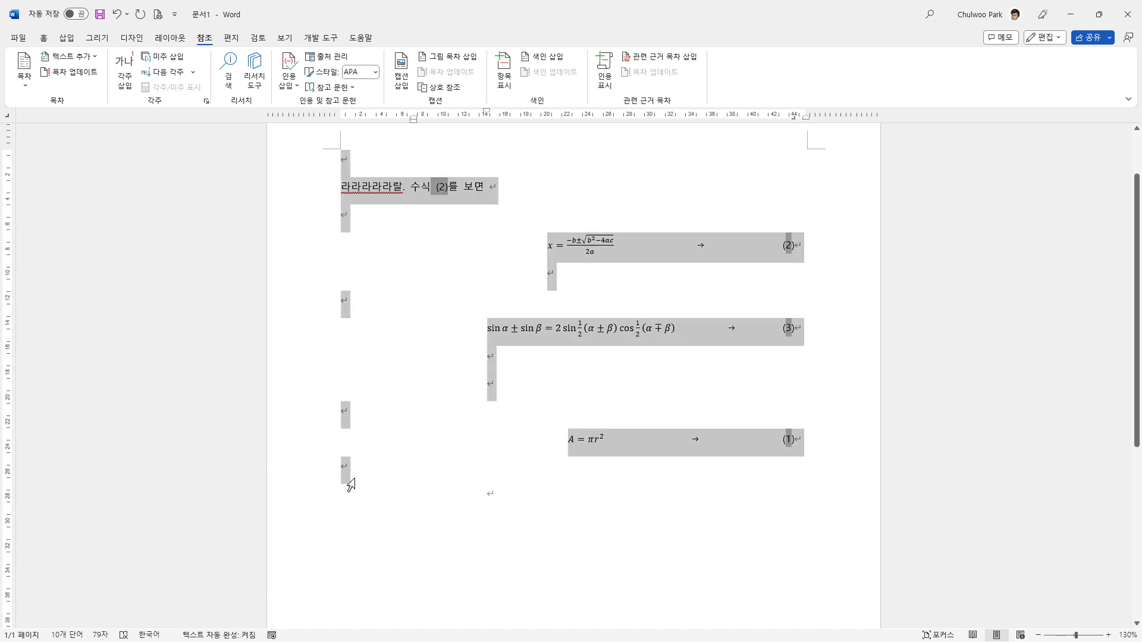
{"action": "right_click", "coordinate": [634, 334]}
{"action": "left_click", "coordinate": [699, 432]}
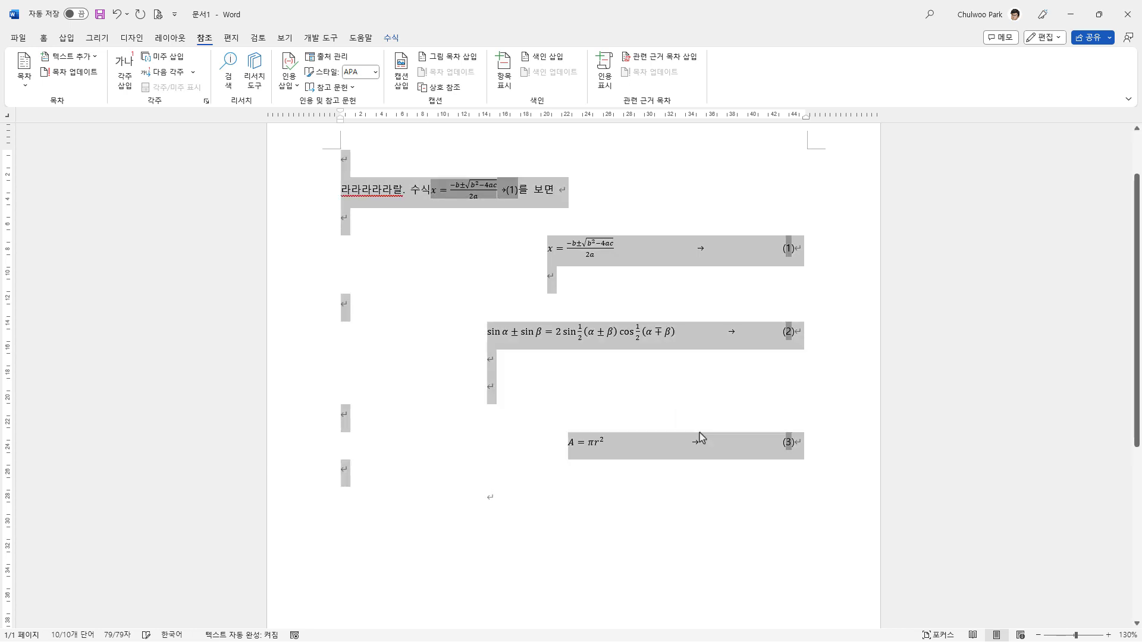
{"action": "left_click", "coordinate": [822, 377]}
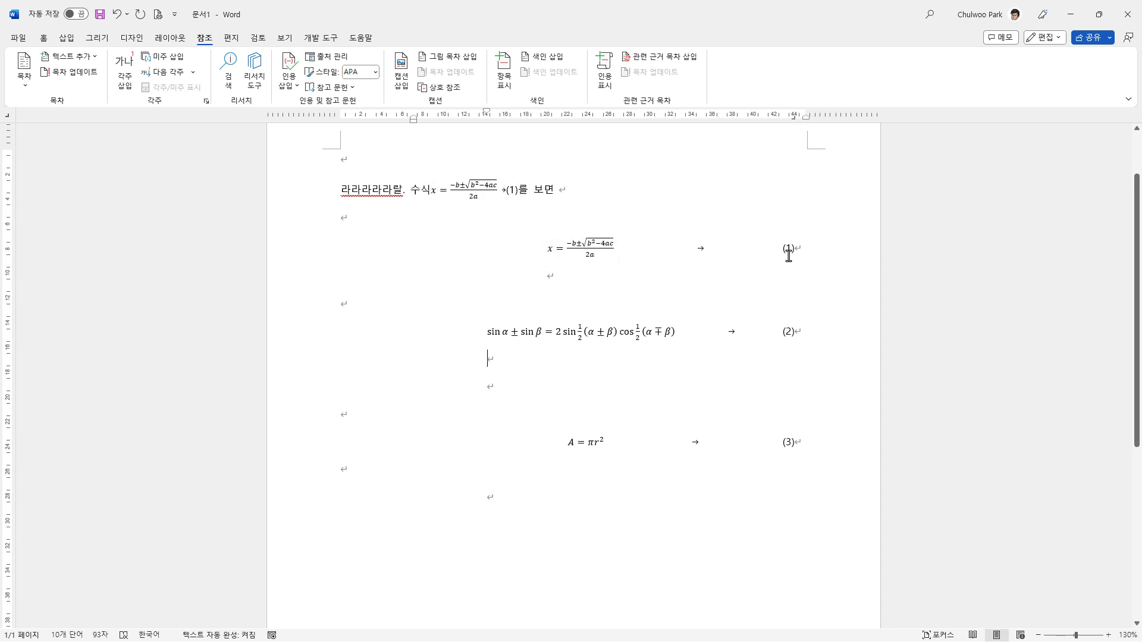
Step: Examine which reference contents the cross-reference dialog offers for Equation captions, without inserting one
{"action": "left_click", "coordinate": [579, 244]}
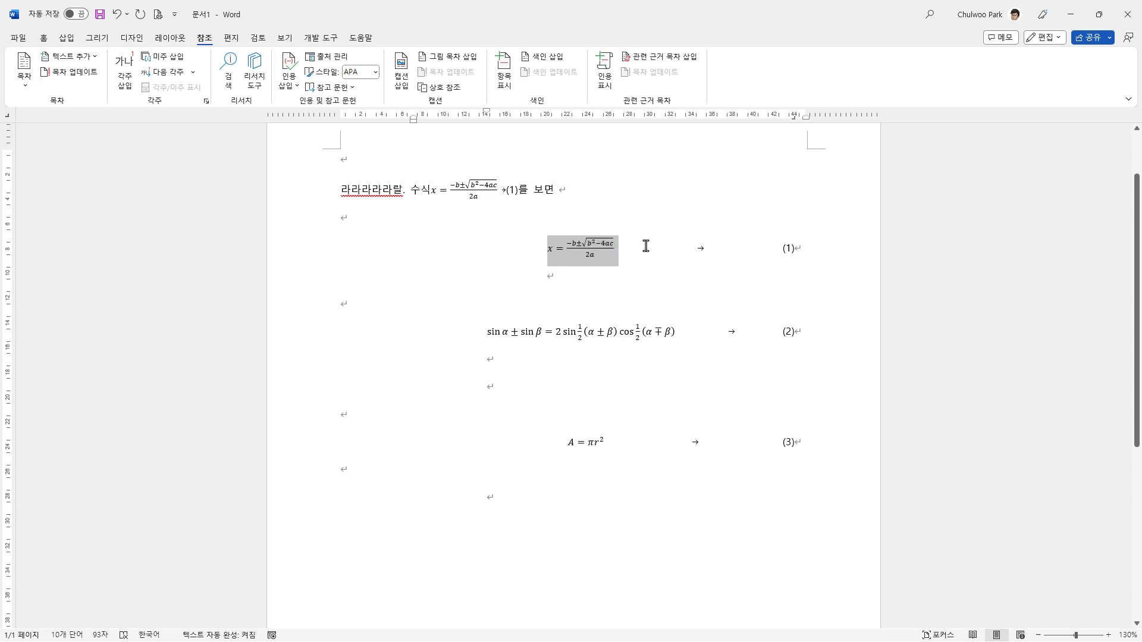
{"action": "left_click", "coordinate": [474, 199]}
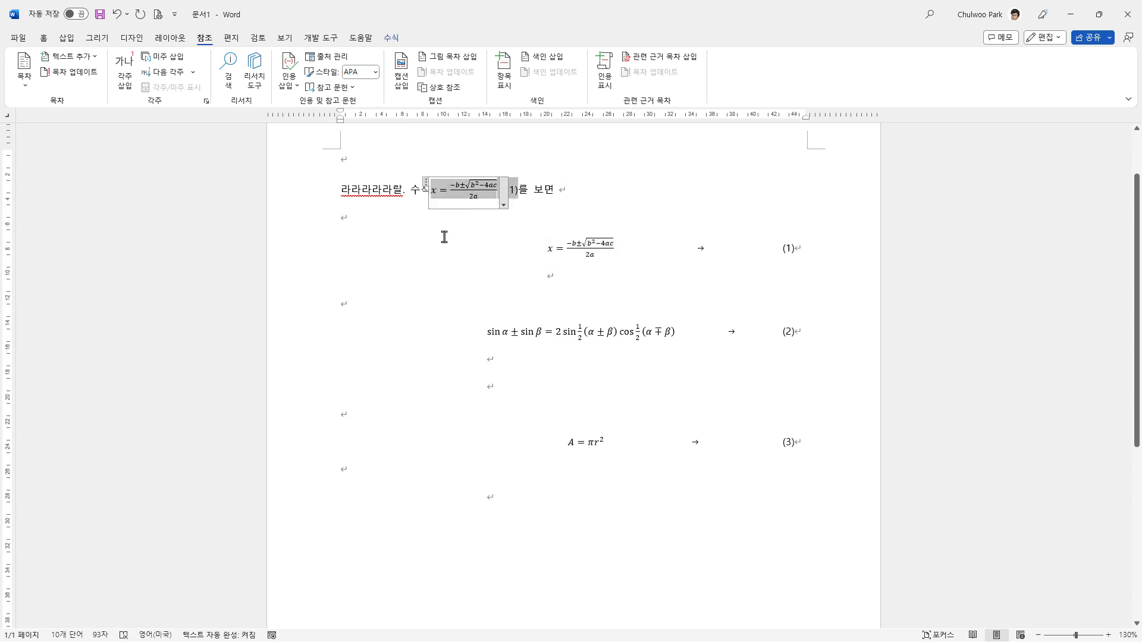
{"action": "left_click", "coordinate": [582, 190]}
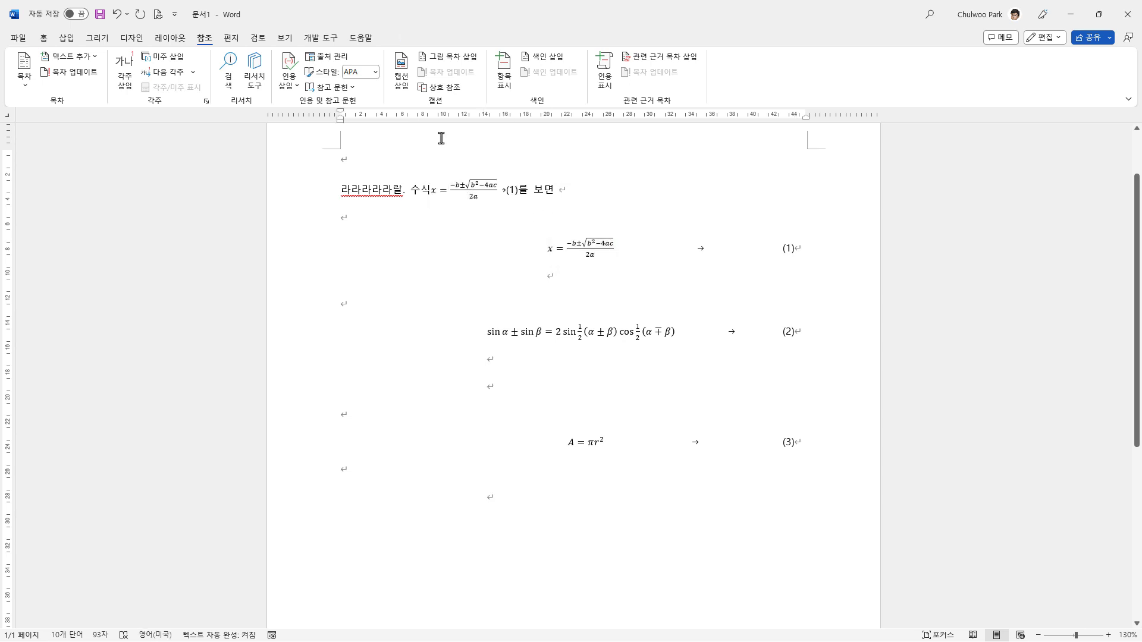
{"action": "left_click", "coordinate": [440, 87]}
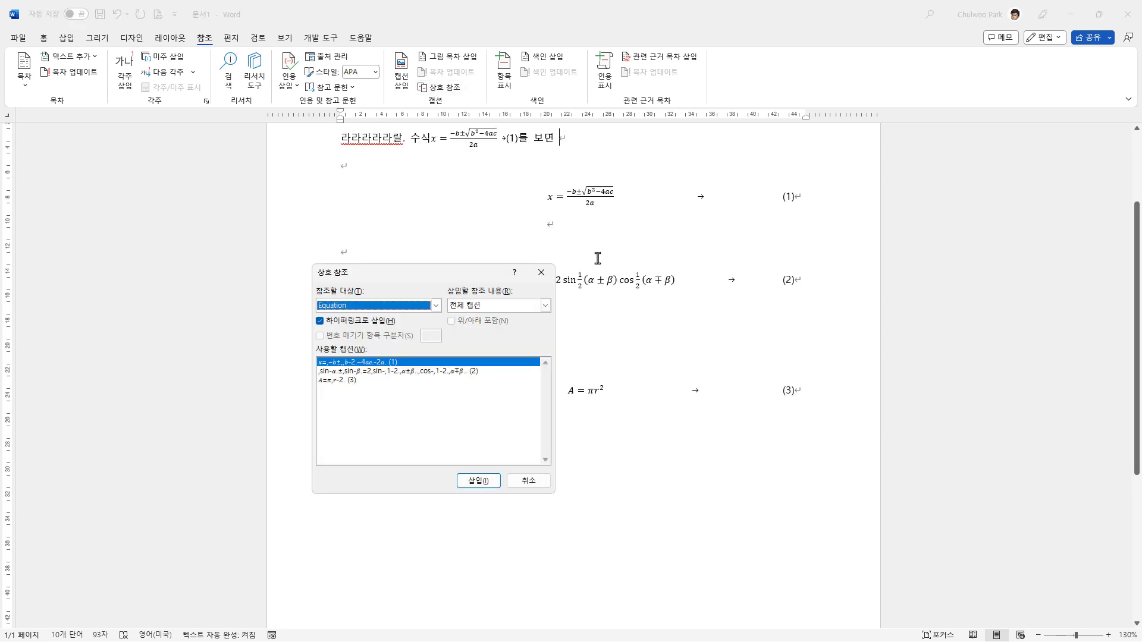
{"action": "scroll", "coordinate": [562, 289], "scroll_direction": "down", "scroll_amount": 1}
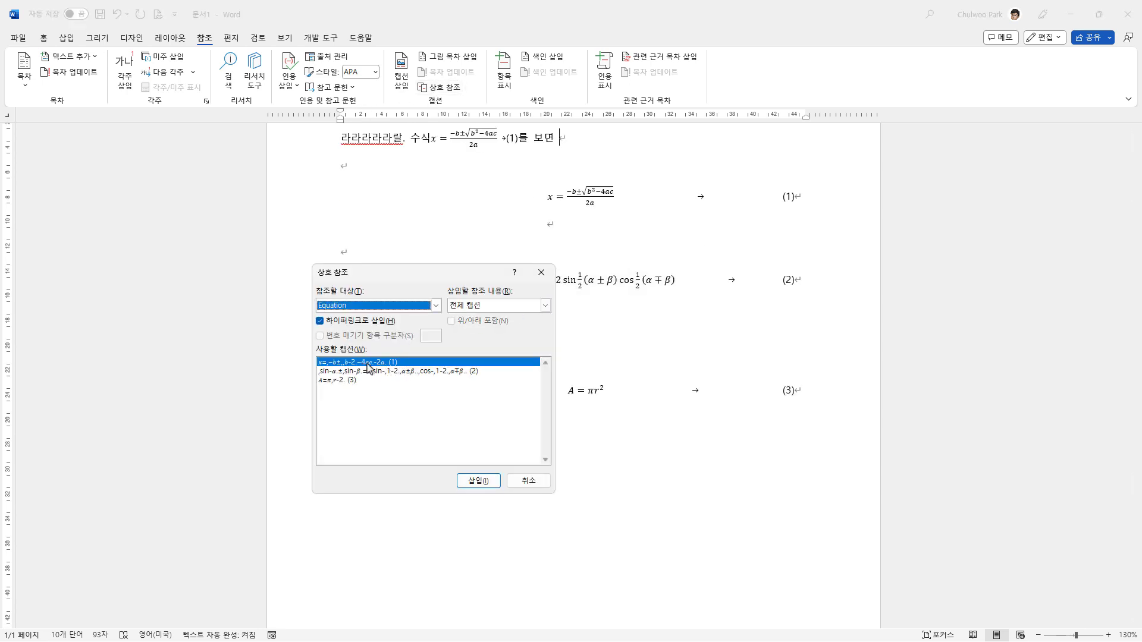
{"action": "left_click", "coordinate": [545, 306]}
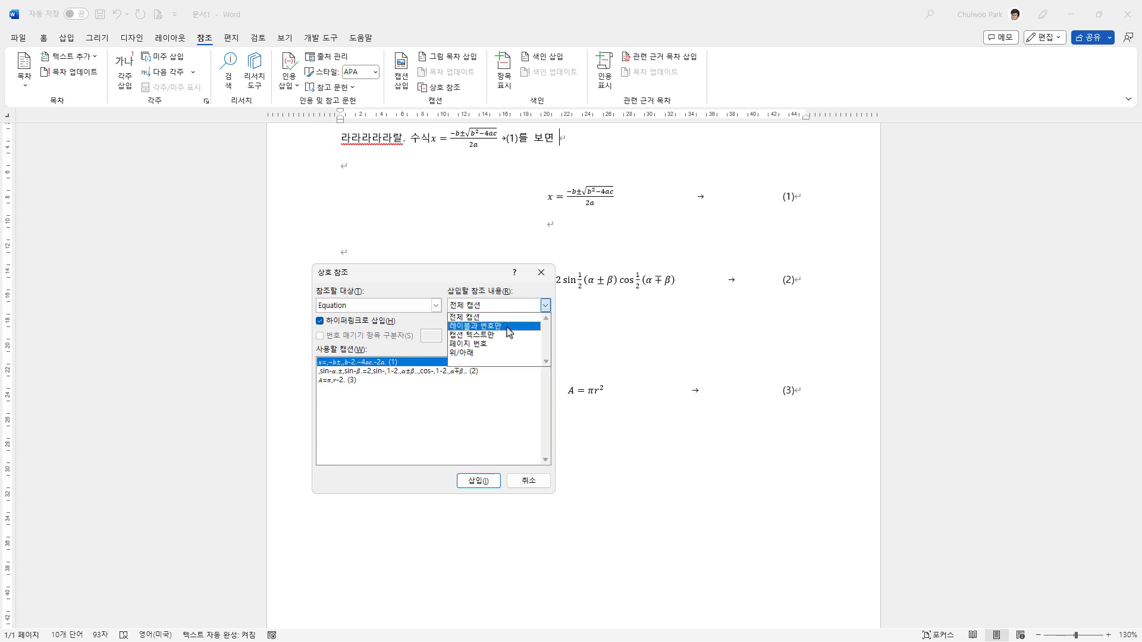
{"action": "left_click", "coordinate": [527, 308]}
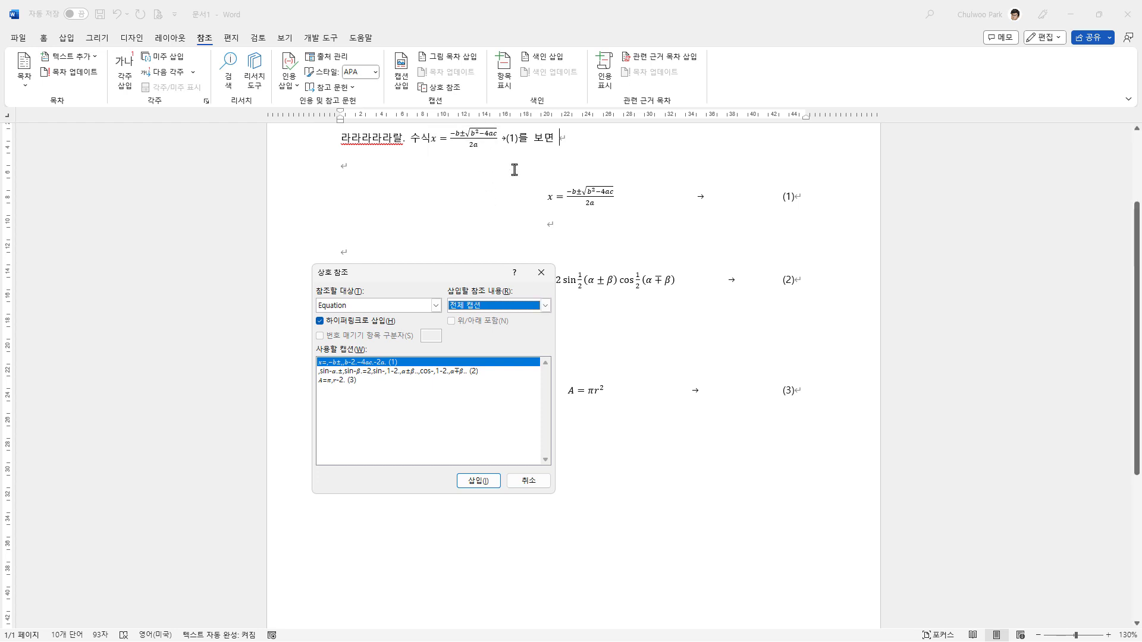
{"action": "left_click", "coordinate": [543, 306]}
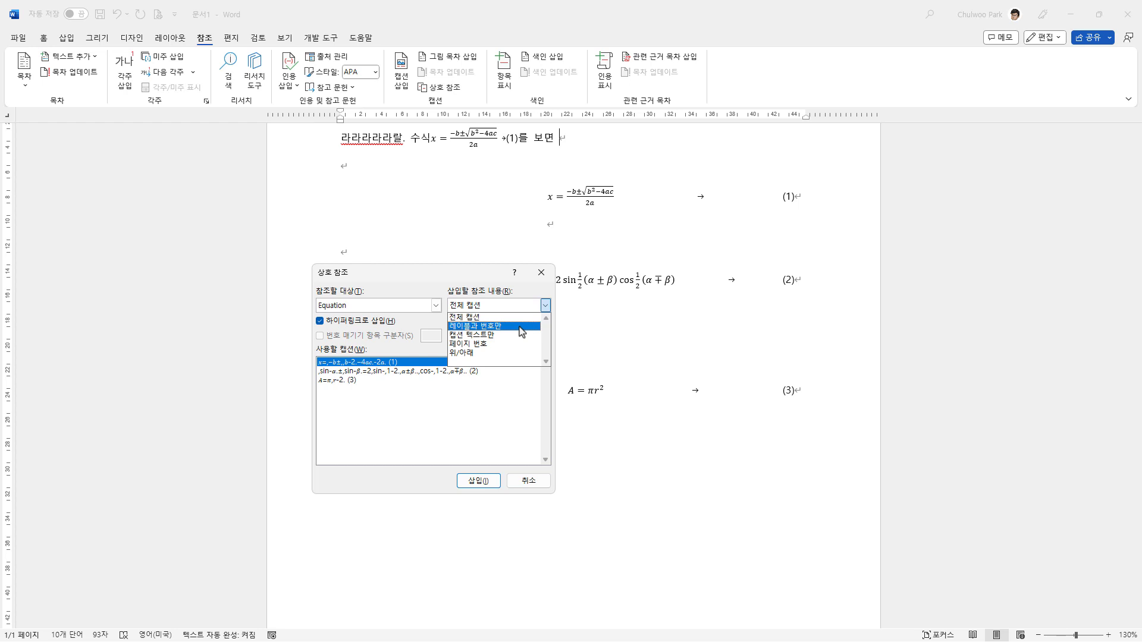
{"action": "left_click", "coordinate": [545, 304]}
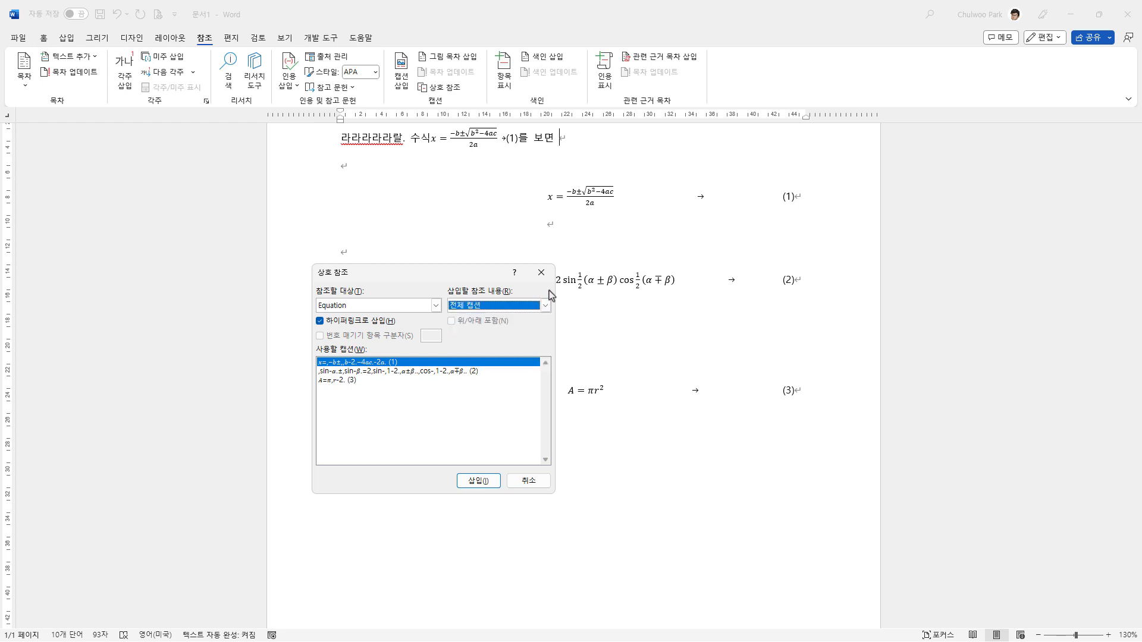
{"action": "left_click", "coordinate": [540, 480]}
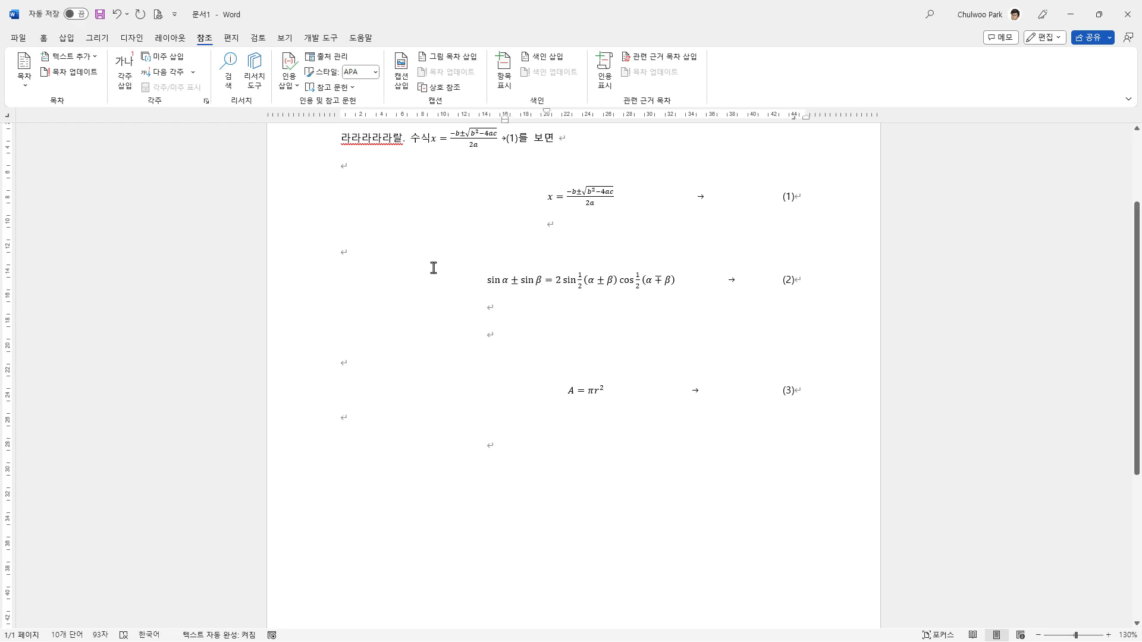
Step: Delete the whole cross-reference, equation and number included, between "수식" and "를" in the sentence
{"action": "scroll", "coordinate": [433, 268], "scroll_direction": "up", "scroll_amount": 1}
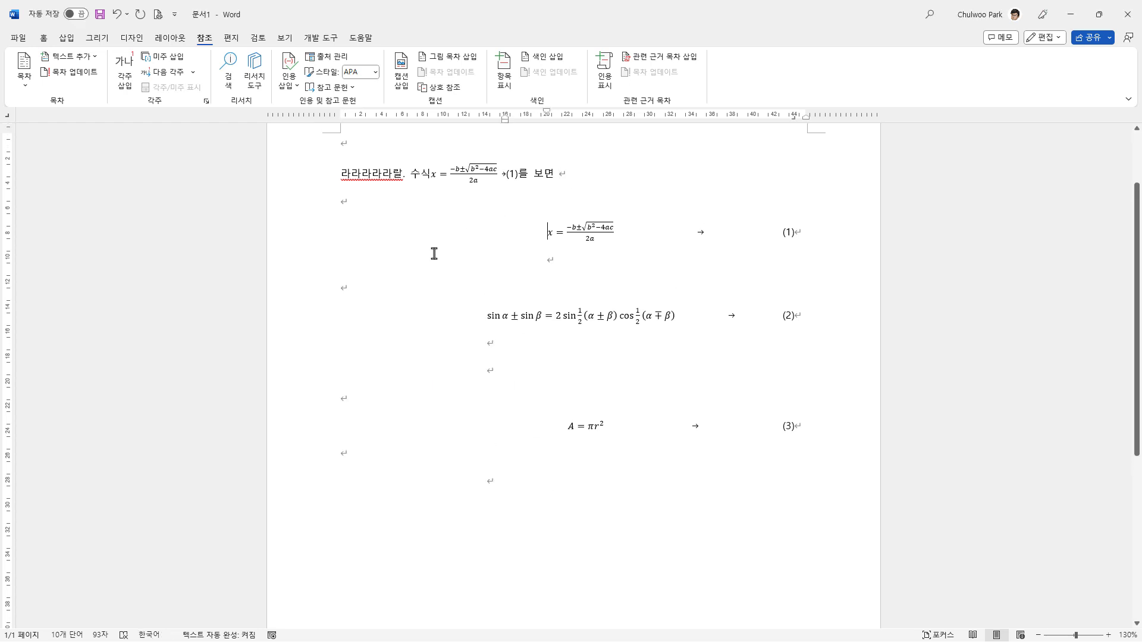
{"action": "left_click_drag", "start_coordinate": [429, 176], "coordinate": [519, 176]}
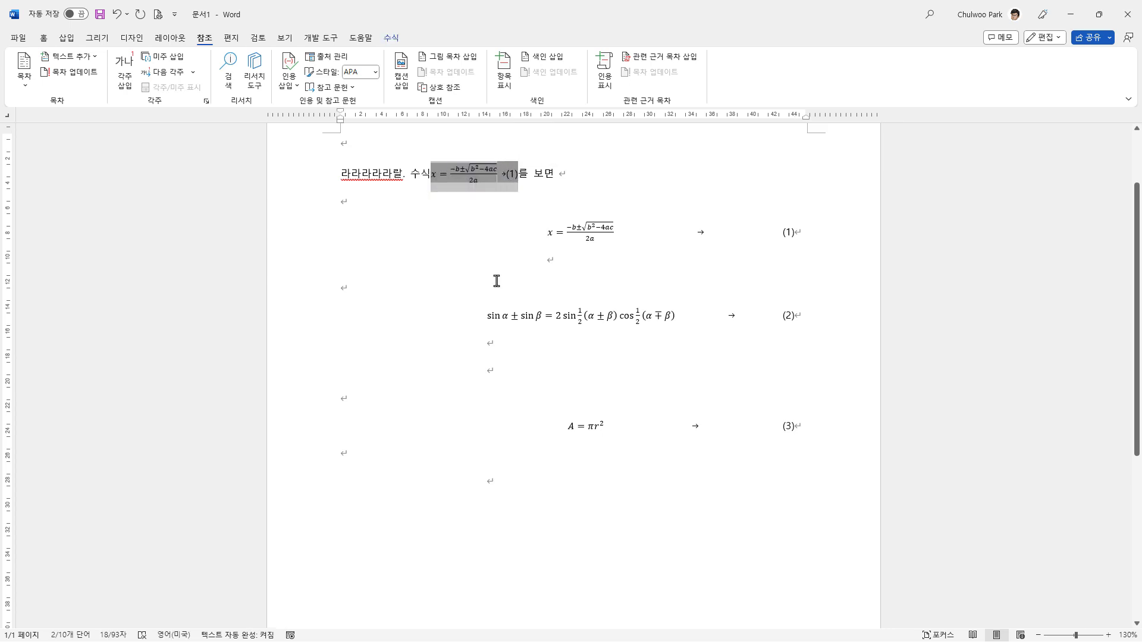
{"action": "key", "text": "Delete"}
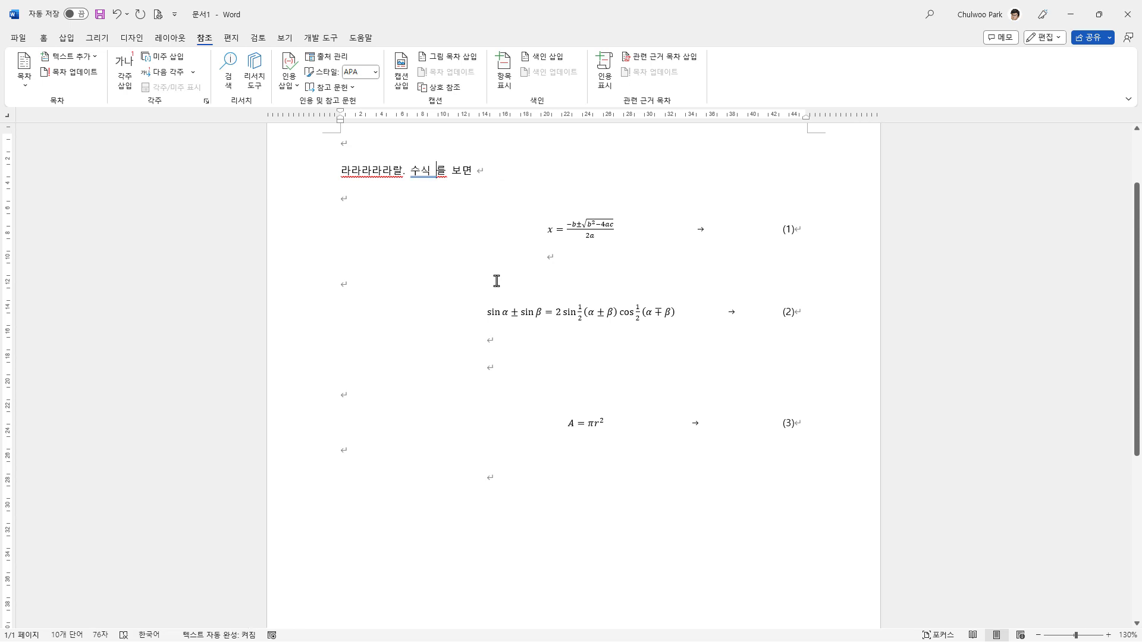
{"action": "left_click", "coordinate": [489, 311]}
{"action": "scroll", "coordinate": [505, 306], "scroll_direction": "up", "scroll_amount": 1}
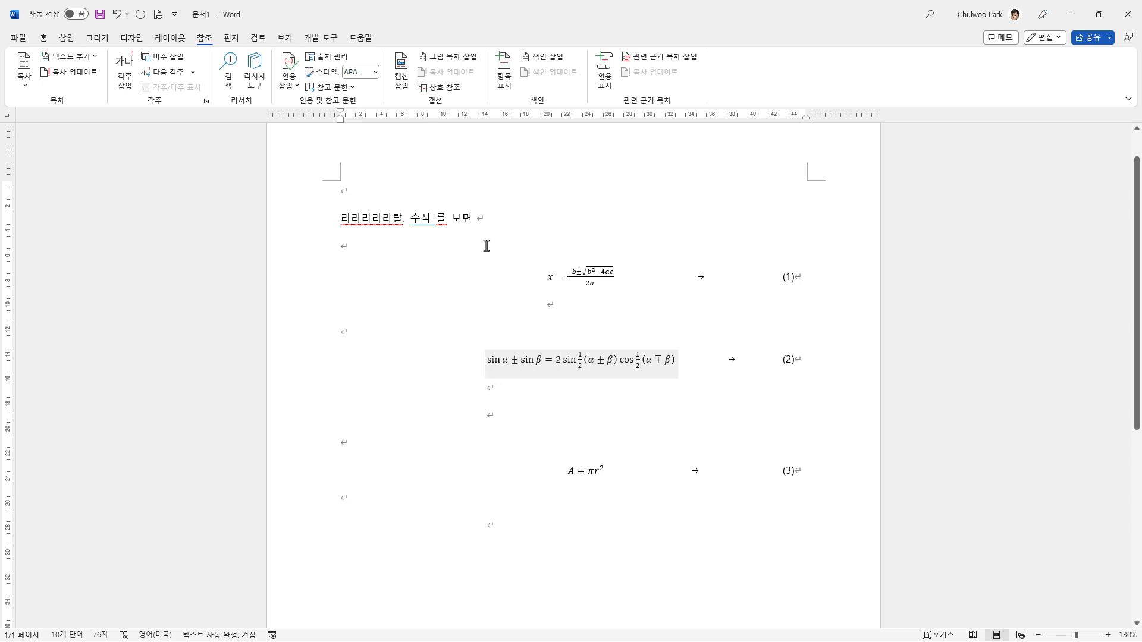
{"action": "left_click", "coordinate": [439, 220]}
Step: Bookmark the quadratic equation's number "(1)", including its parentheses, under the name xbb24ac
{"action": "left_click_drag", "start_coordinate": [783, 280], "coordinate": [796, 281]}
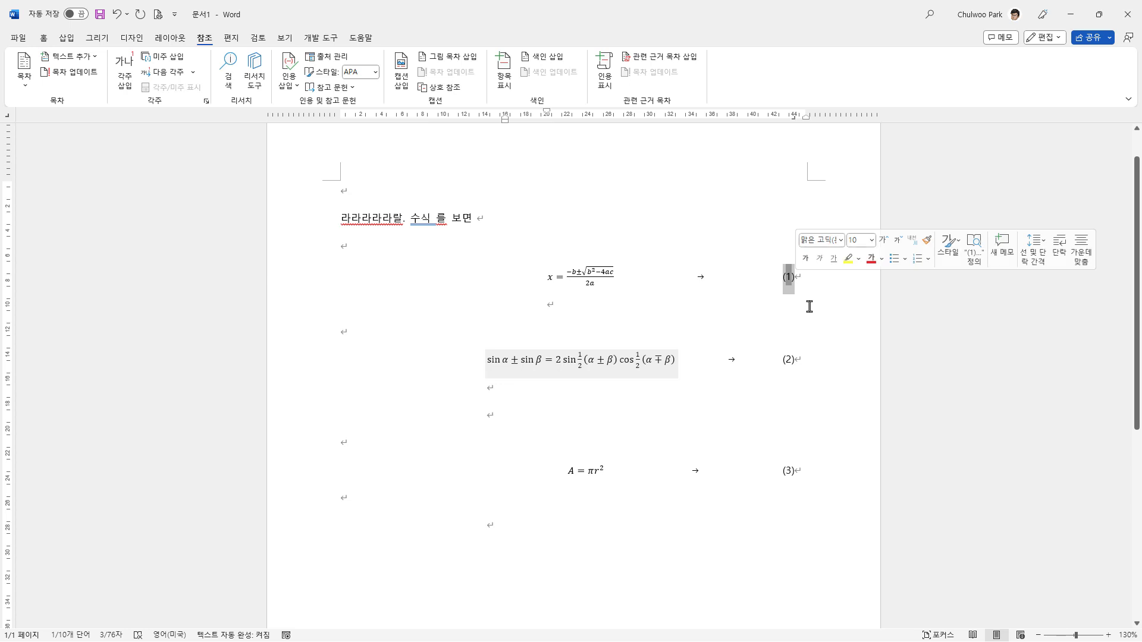
{"action": "left_click", "coordinate": [67, 38]}
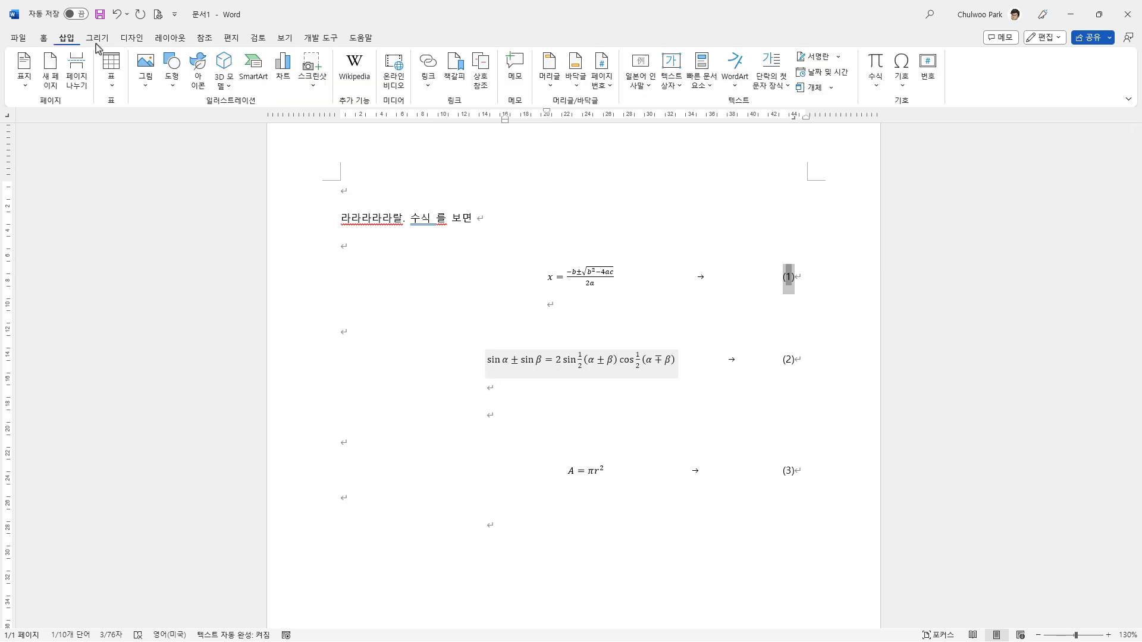
{"action": "left_click", "coordinate": [454, 80]}
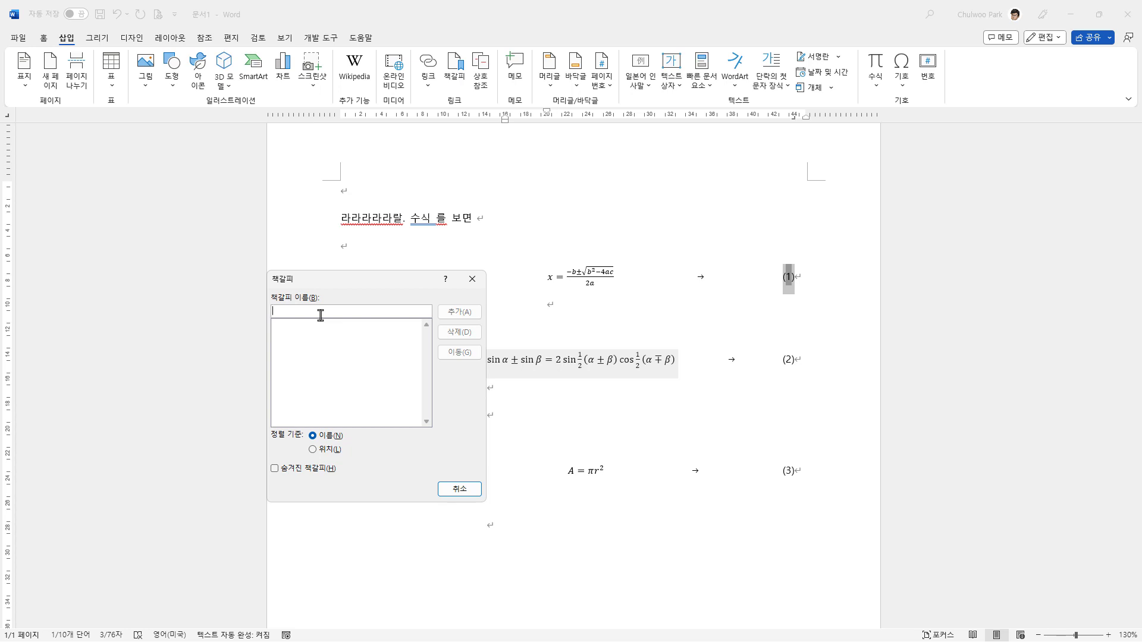
{"action": "type", "text": "ㅌㅠㅠ24ㅁㅊ"}
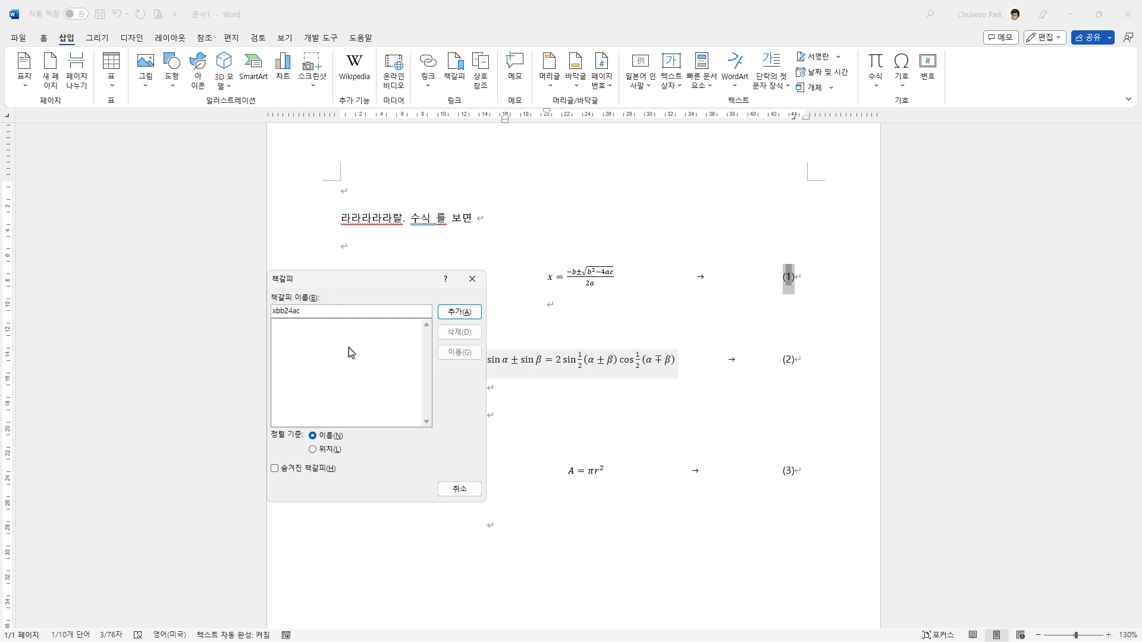
{"action": "left_click", "coordinate": [459, 312]}
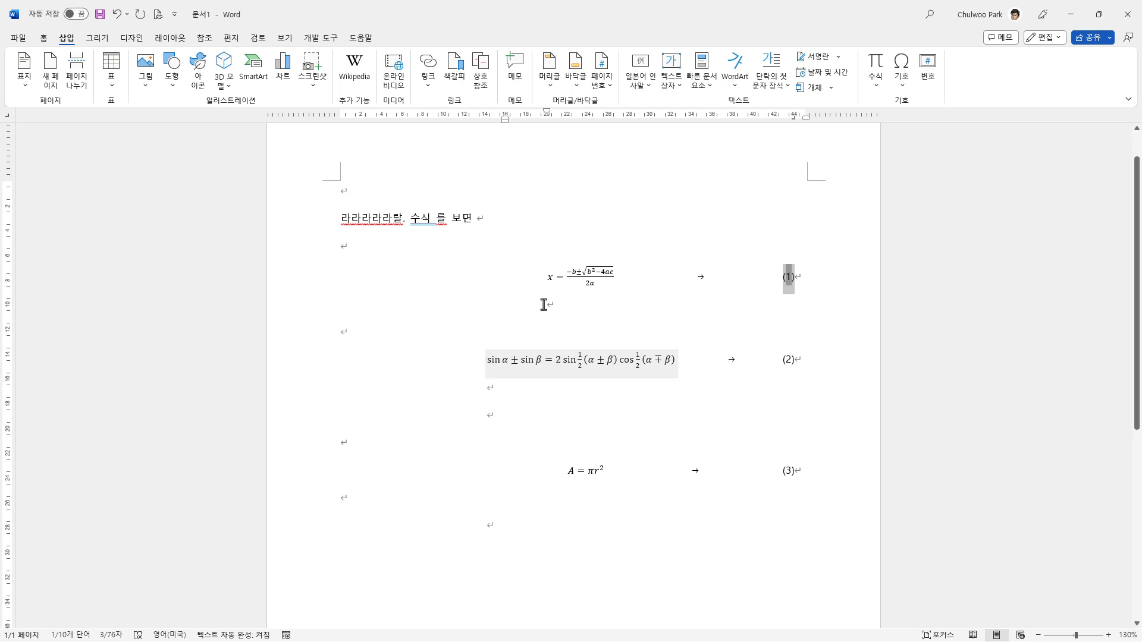
{"action": "left_click", "coordinate": [685, 288]}
{"action": "left_click_drag", "start_coordinate": [782, 279], "coordinate": [795, 280]}
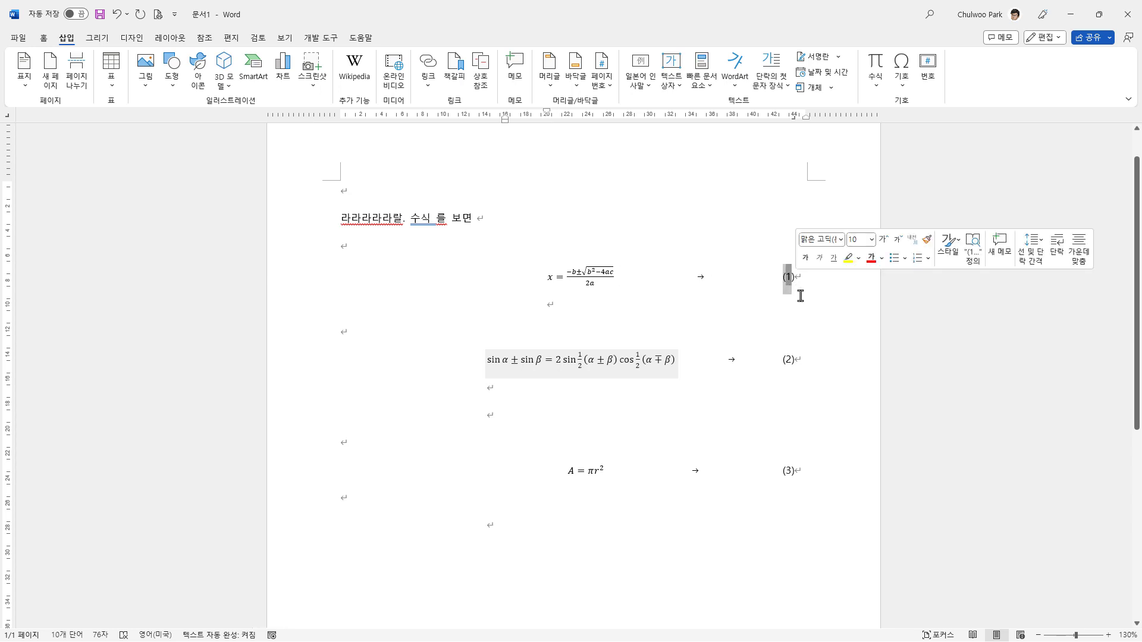
{"action": "left_click", "coordinate": [804, 298]}
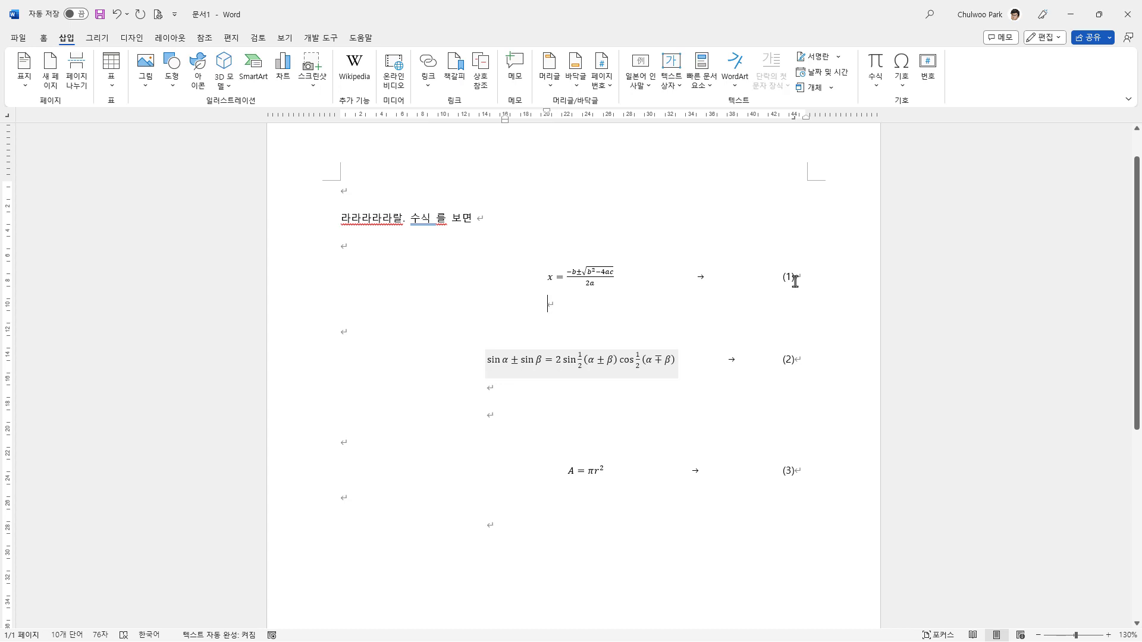
Step: Insert a Ref field pointing to the bookmark xbb24ac between "수식" and "를" in the sentence
{"action": "left_click", "coordinate": [431, 219]}
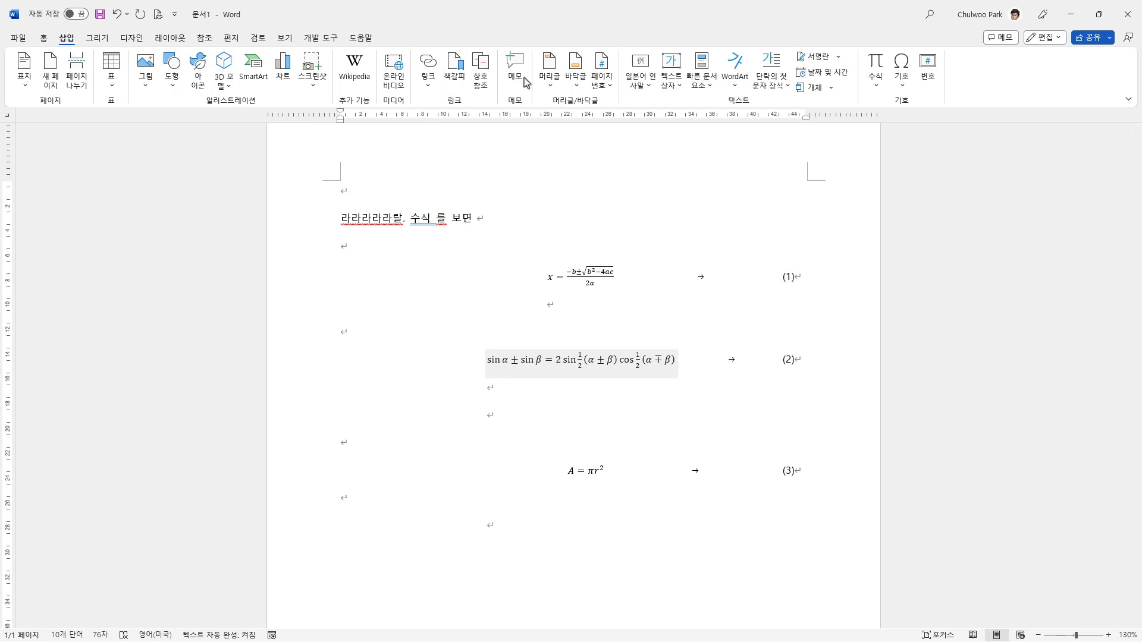
{"action": "left_click", "coordinate": [712, 89]}
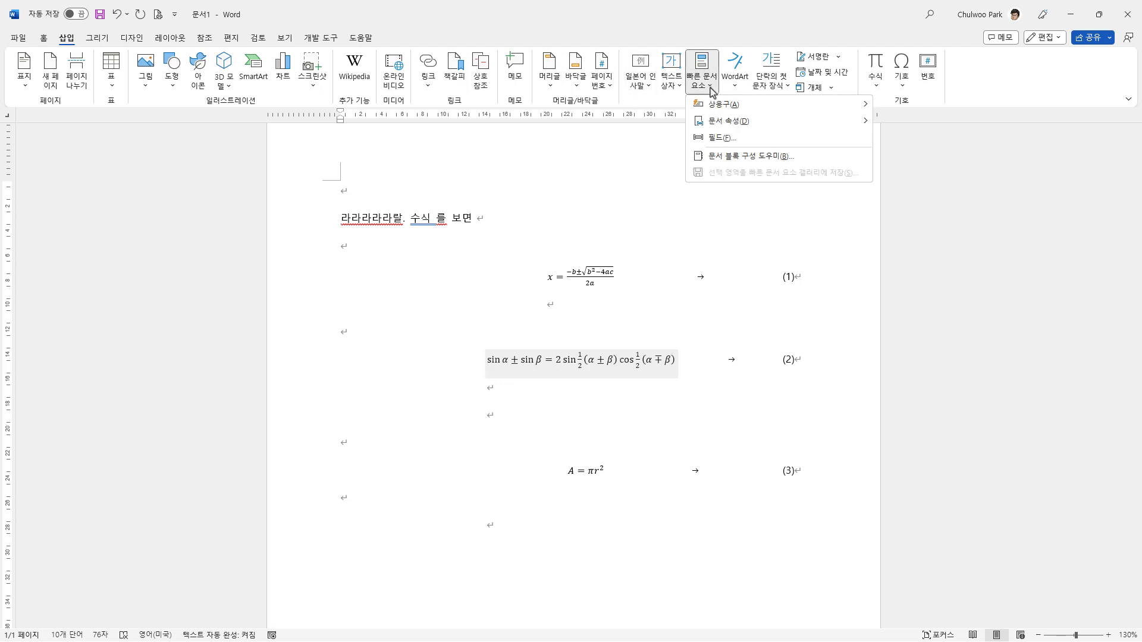
{"action": "left_click", "coordinate": [734, 141]}
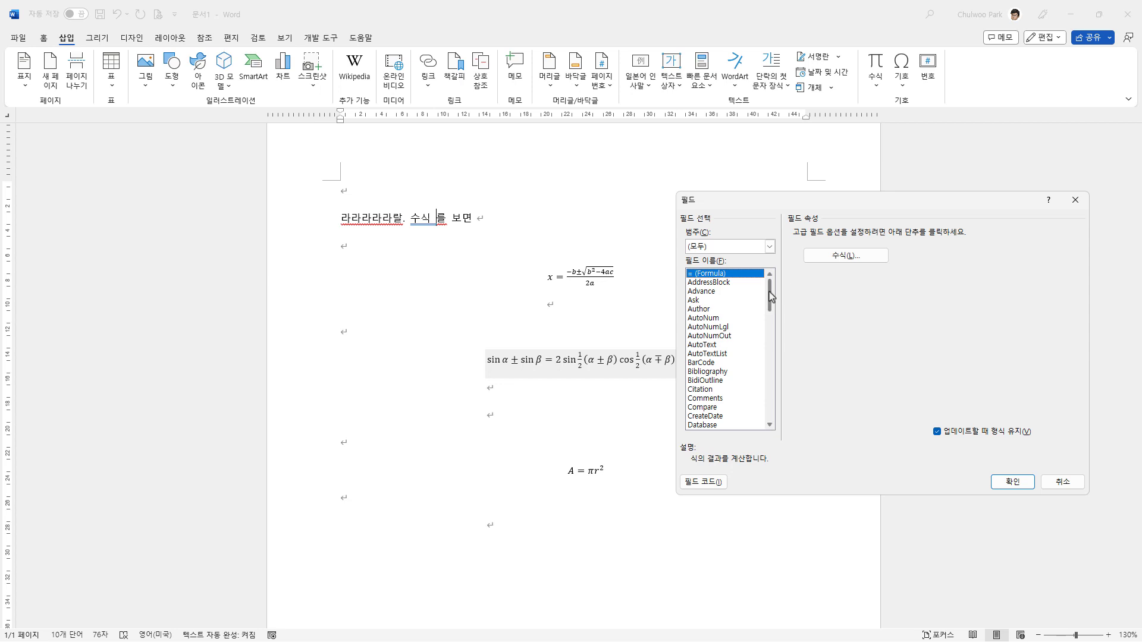
{"action": "left_click_drag", "start_coordinate": [770, 296], "coordinate": [771, 376]}
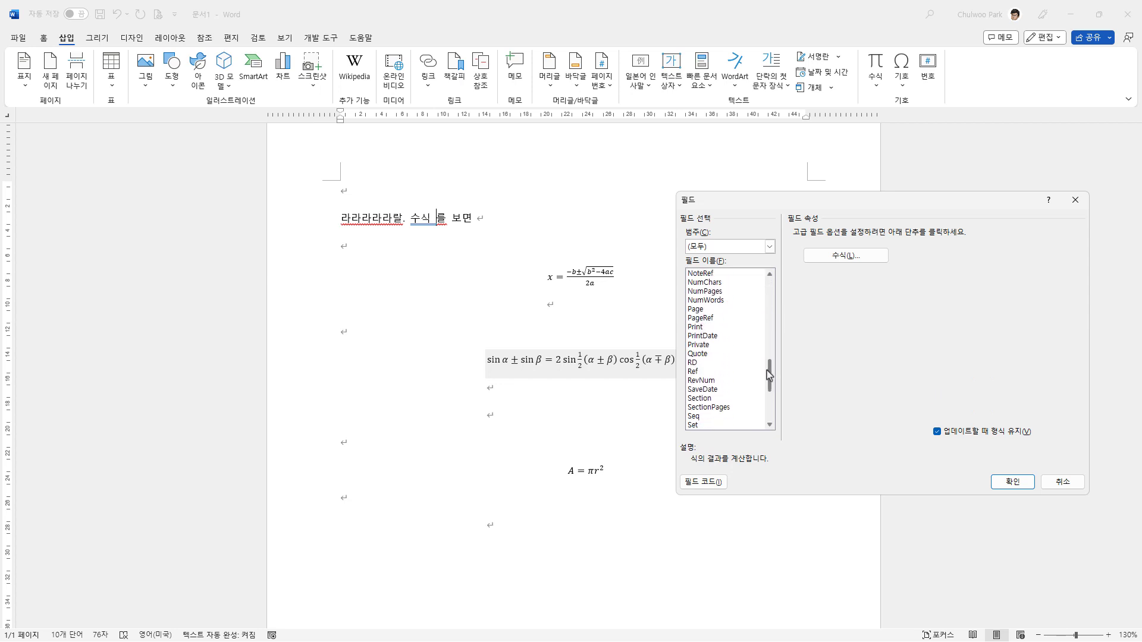
{"action": "left_click", "coordinate": [693, 373]}
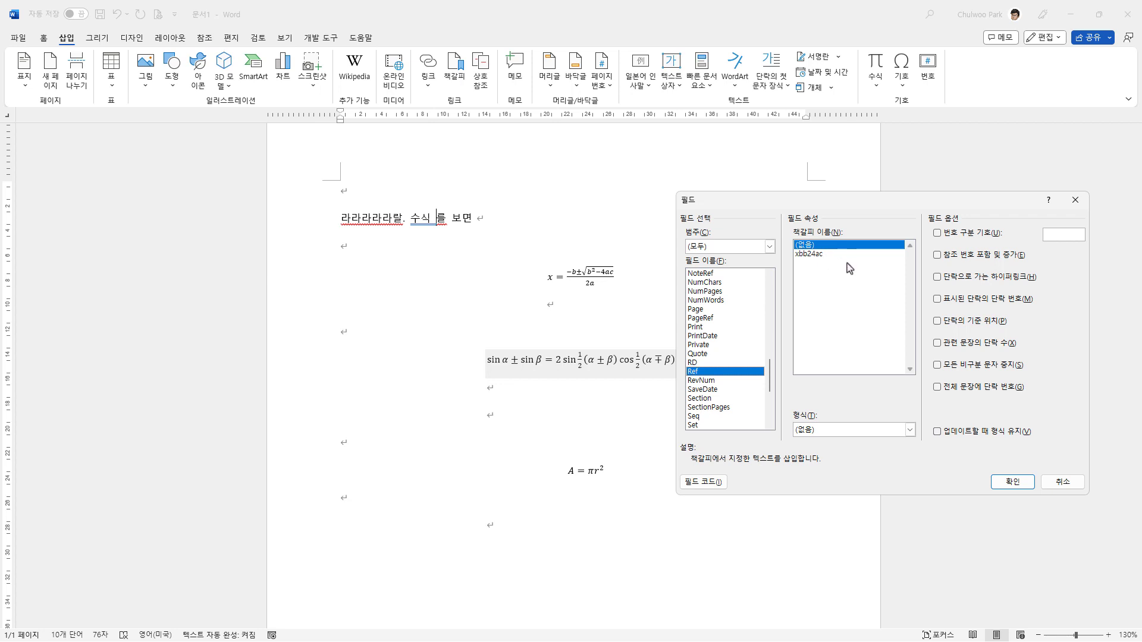
{"action": "left_click", "coordinate": [807, 254]}
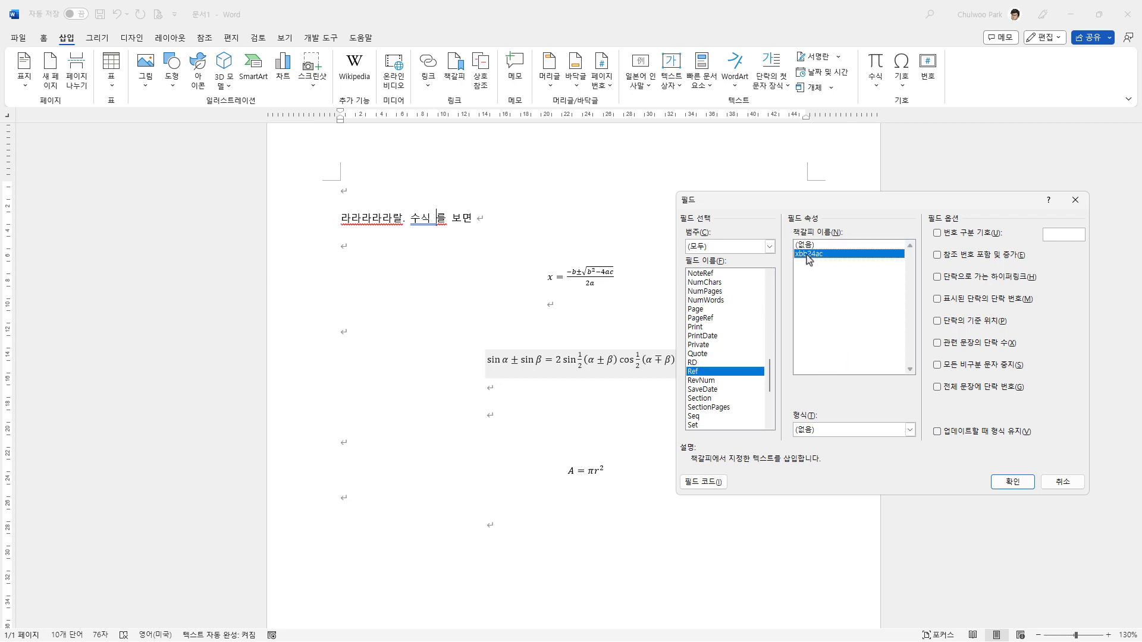
{"action": "left_click", "coordinate": [1012, 481]}
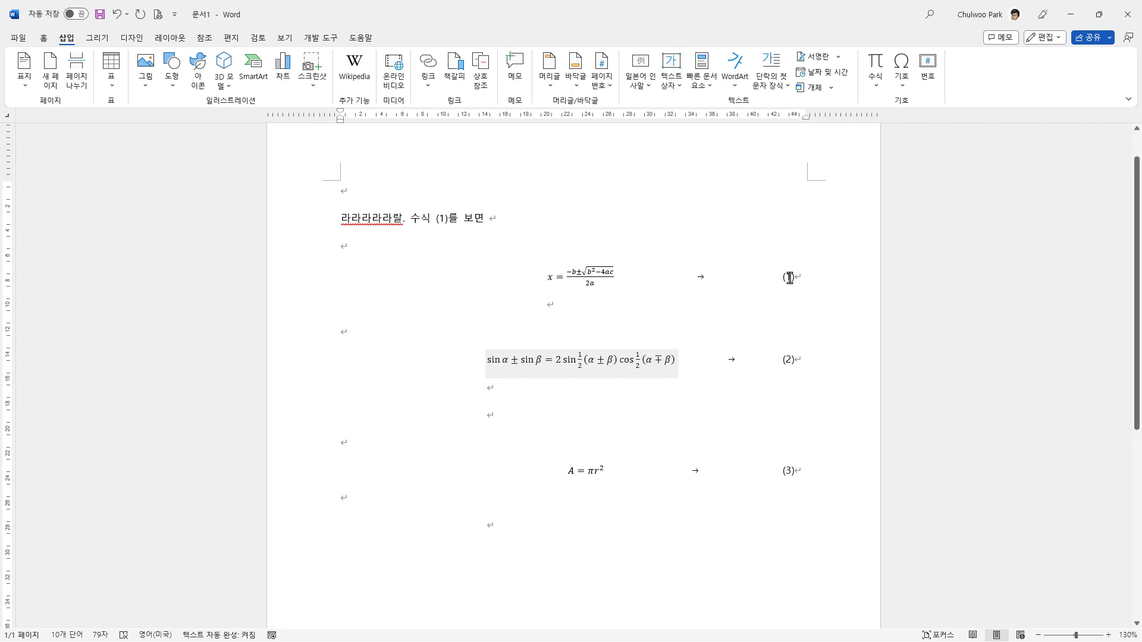
Step: Copy the sine-sum equation with its number and surrounding blank lines, and paste it above the sentence at the start of the document
{"action": "left_click", "coordinate": [487, 360]}
{"action": "left_click_drag", "start_coordinate": [378, 331], "coordinate": [410, 449]}
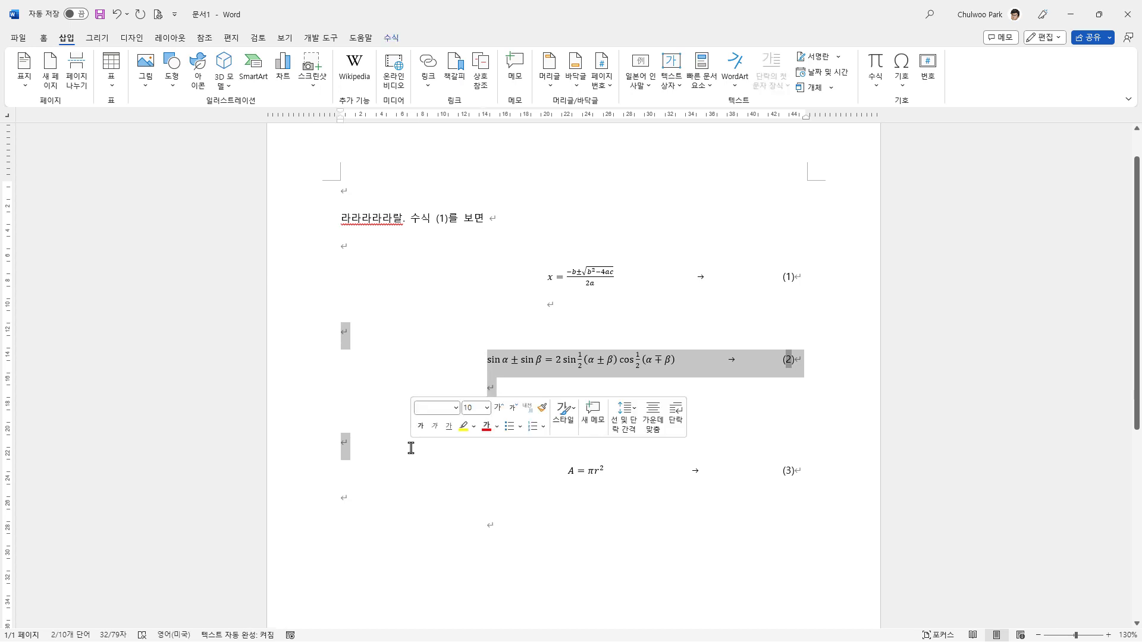
{"action": "left_click", "coordinate": [352, 193]}
{"action": "key", "text": "Return"}
{"action": "key", "text": "Return"}
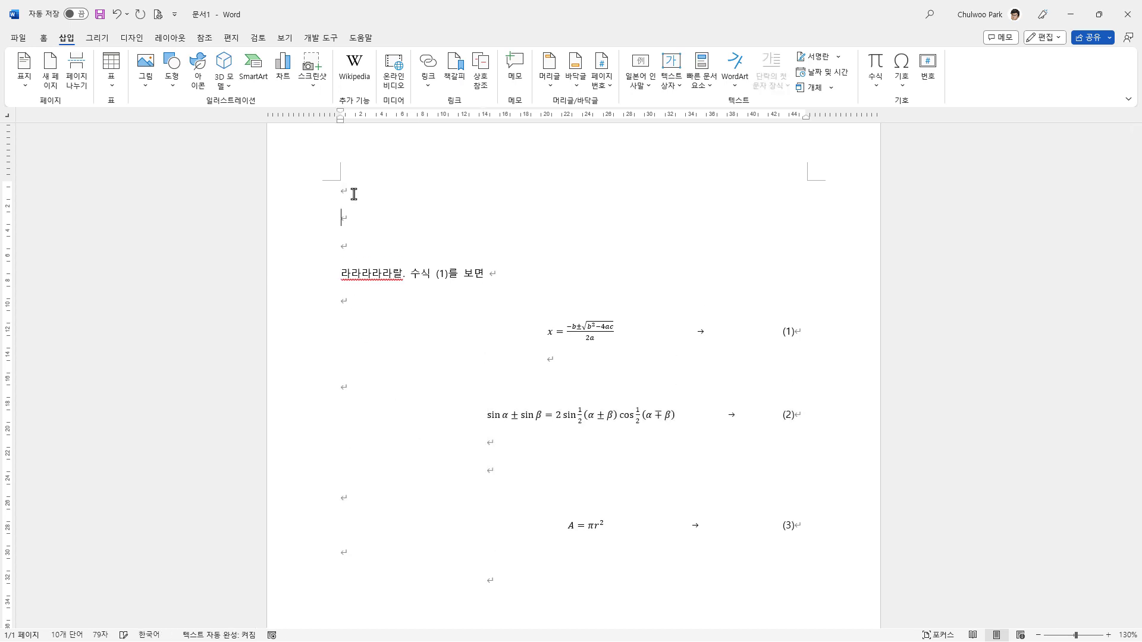
{"action": "key", "text": "ctrl+v"}
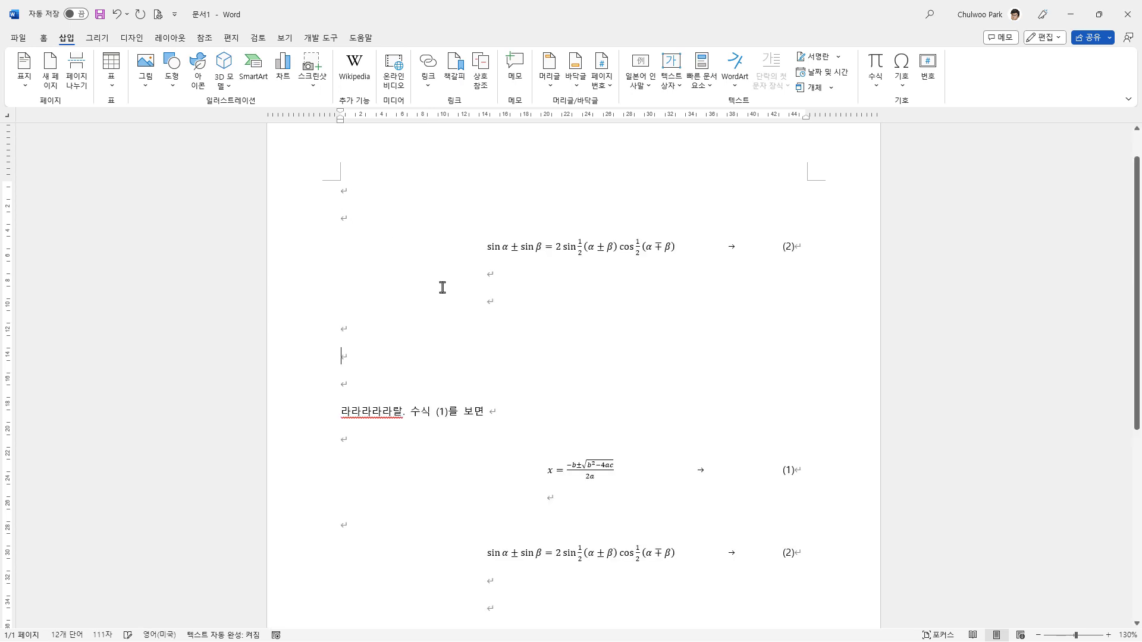
Step: Remove three of the empty lines between the pasted sine-sum equation and the sentence
{"action": "left_click", "coordinate": [505, 278]}
{"action": "key", "text": "Delete"}
{"action": "key", "text": "Delete"}
{"action": "key", "text": "Delete"}
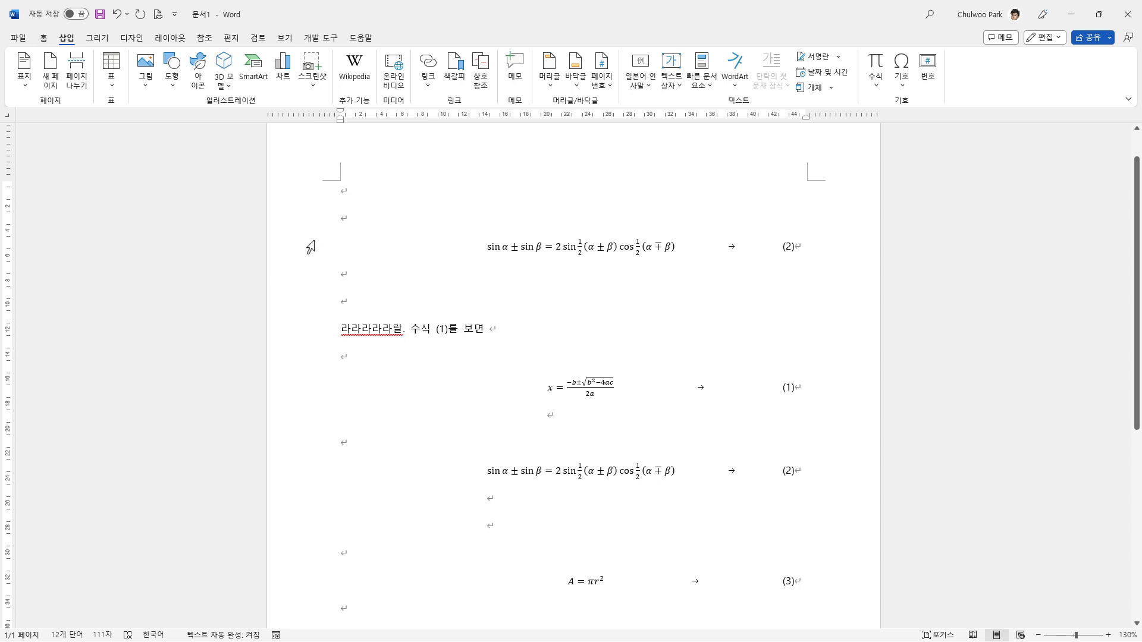
Step: Update all fields from the pasted equation through the circle-area equation, including the in-text reference
{"action": "left_click_drag", "start_coordinate": [310, 246], "coordinate": [337, 583]}
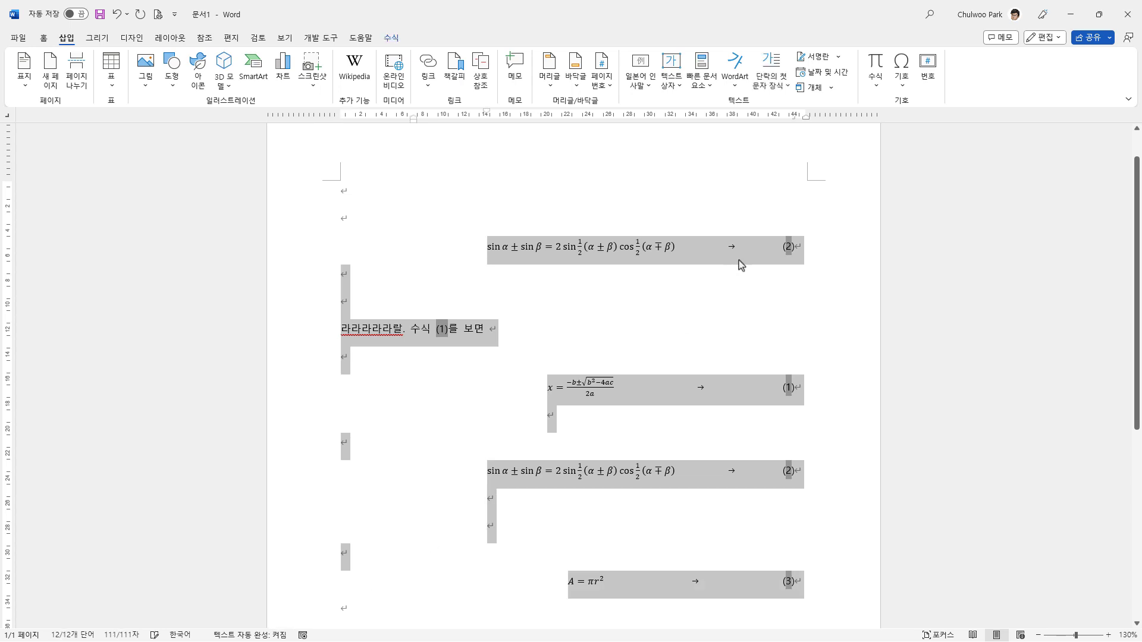
{"action": "right_click", "coordinate": [784, 248]}
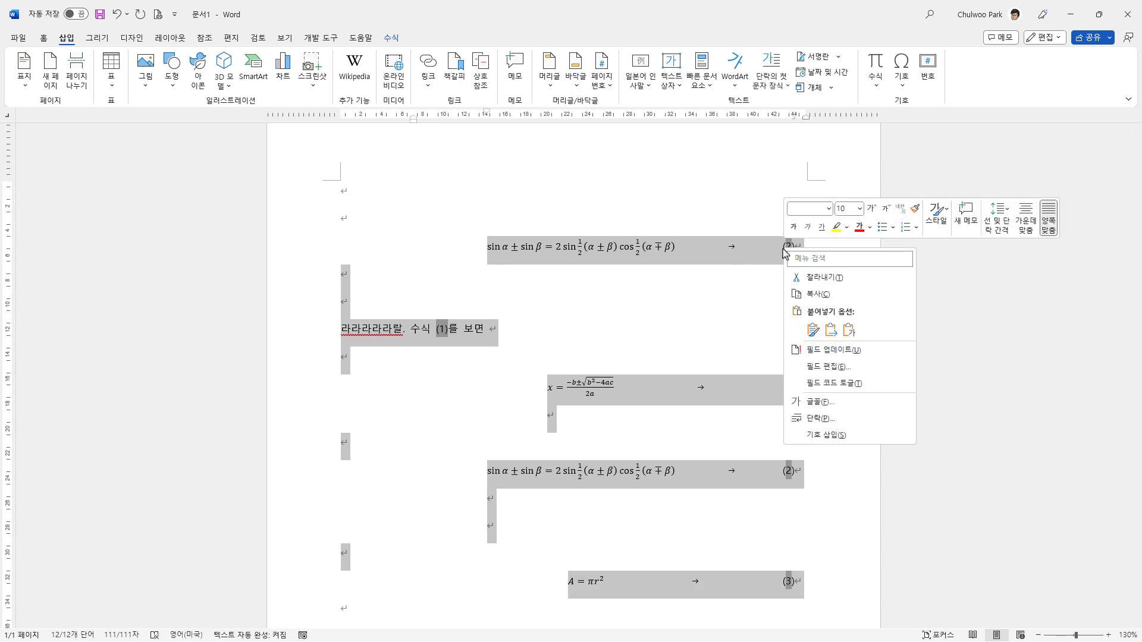
{"action": "left_click", "coordinate": [866, 350]}
{"action": "left_click", "coordinate": [805, 269]}
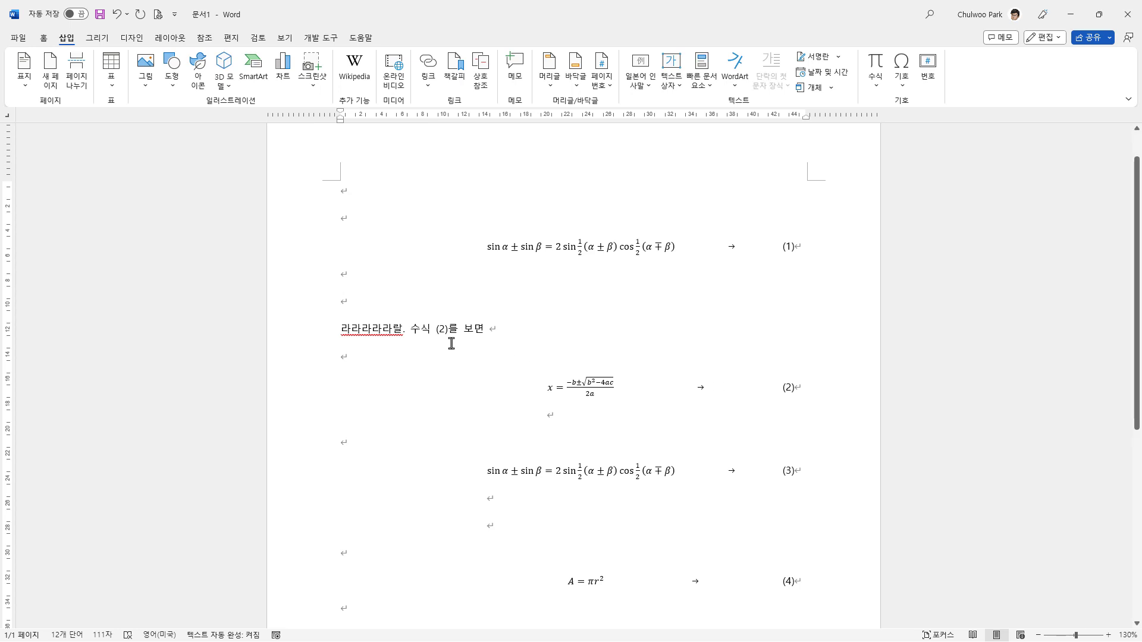
Step: Add three empty lines below the circle-area equation
{"action": "scroll", "coordinate": [448, 399], "scroll_direction": "down", "scroll_amount": 1}
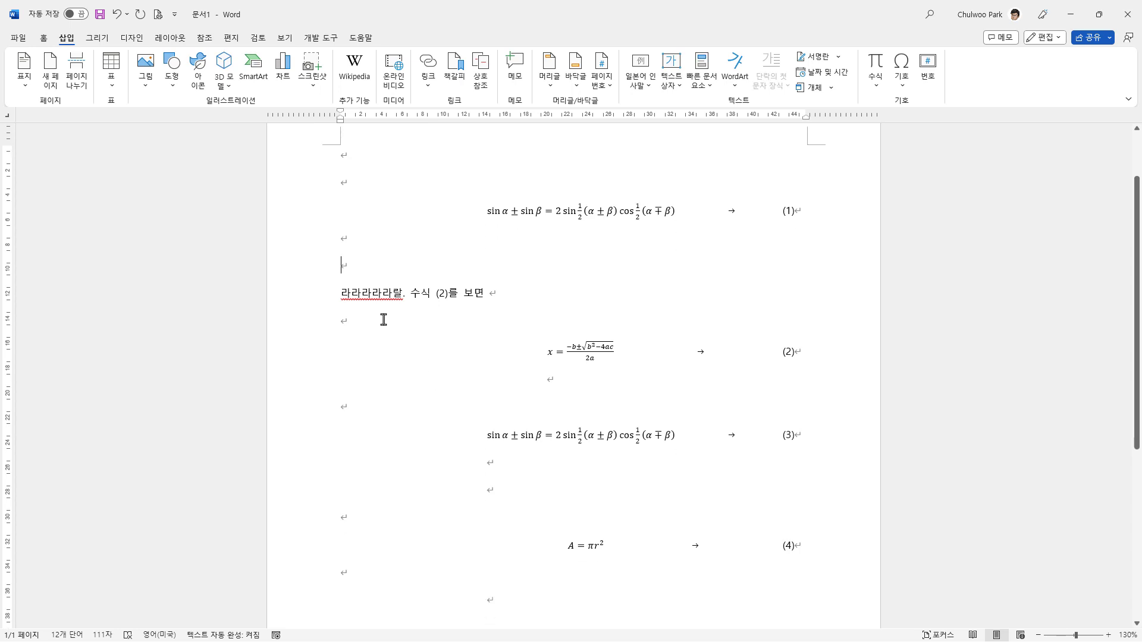
{"action": "scroll", "coordinate": [397, 380], "scroll_direction": "down", "scroll_amount": 1}
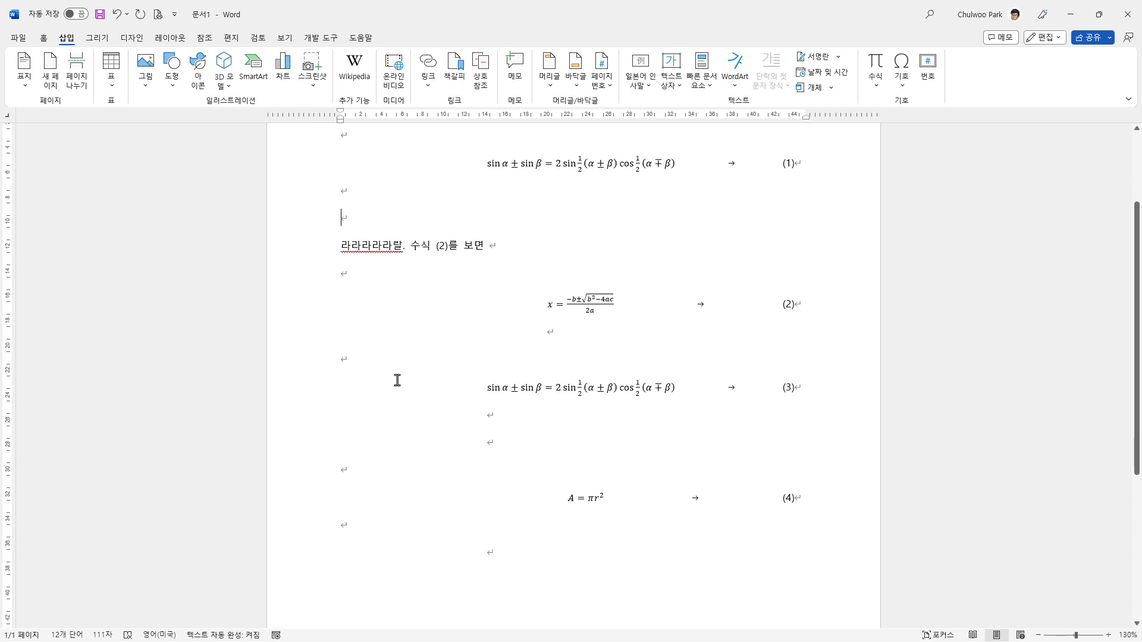
{"action": "scroll", "coordinate": [397, 380], "scroll_direction": "down", "scroll_amount": 1}
{"action": "left_click", "coordinate": [394, 486]}
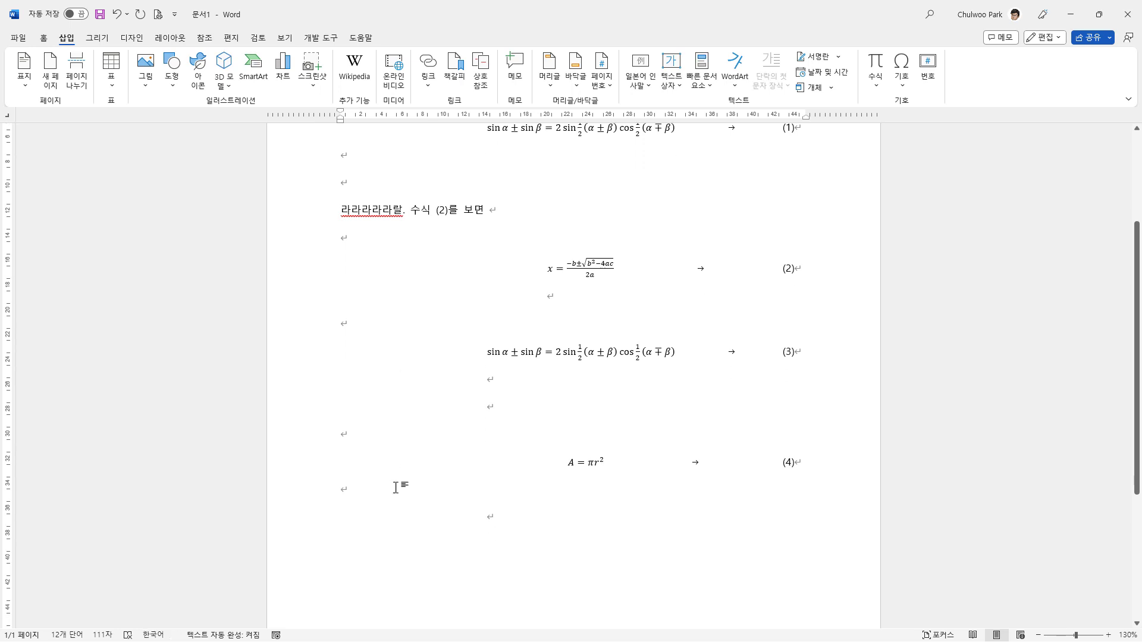
{"action": "key", "text": "Return"}
{"action": "key", "text": "Return"}
{"action": "key", "text": "Return"}
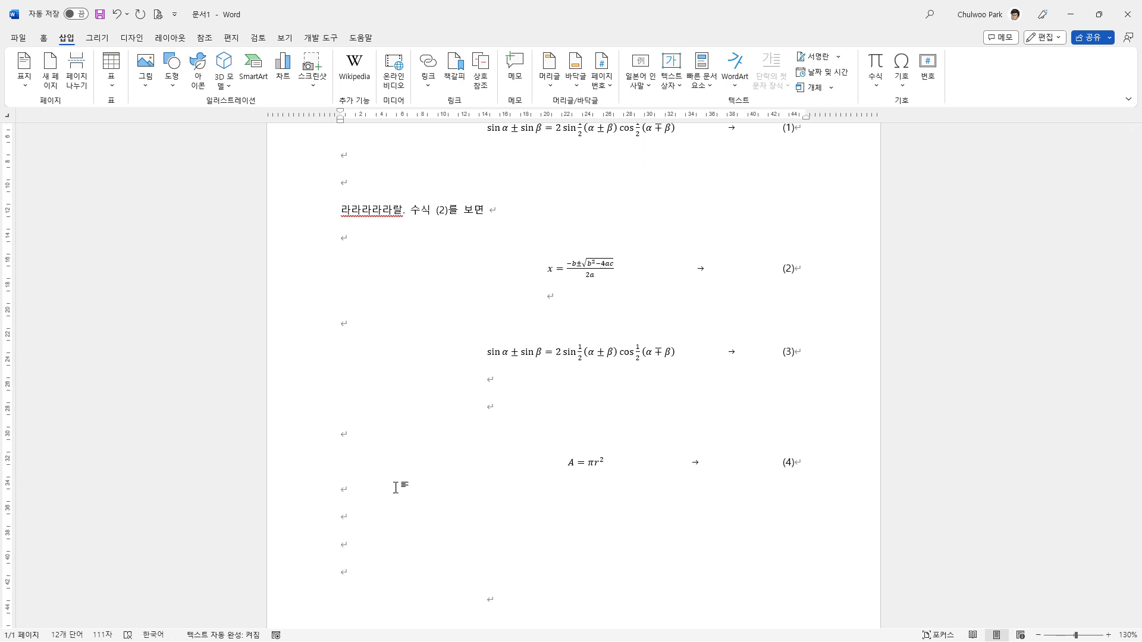
{"action": "scroll", "coordinate": [735, 378], "scroll_direction": "up", "scroll_amount": 1}
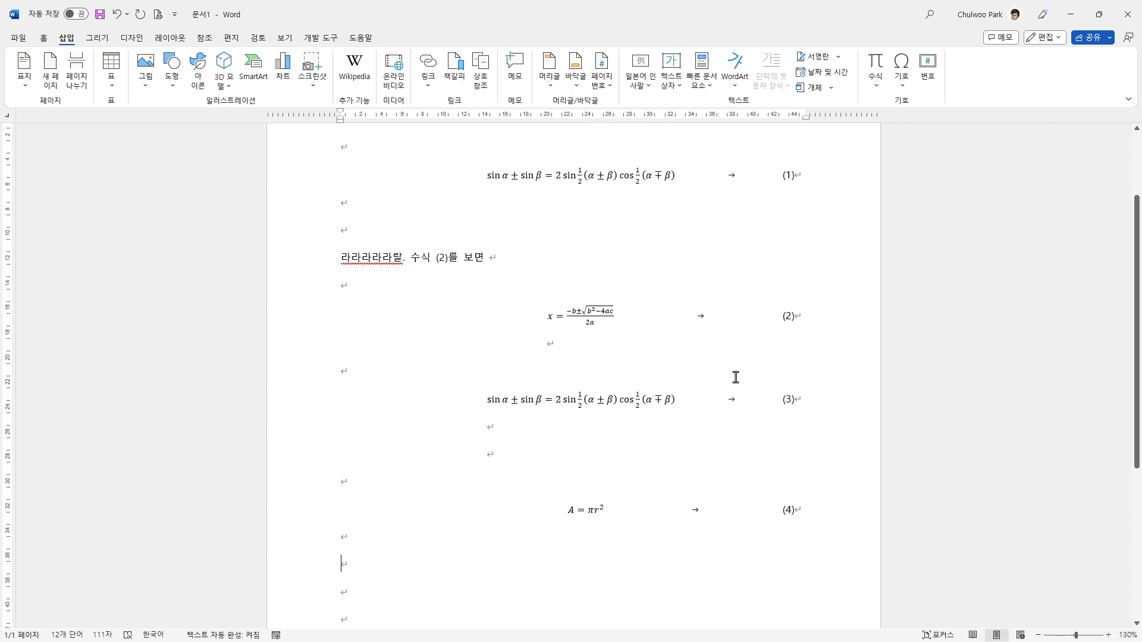
{"action": "scroll", "coordinate": [726, 339], "scroll_direction": "up", "scroll_amount": 1}
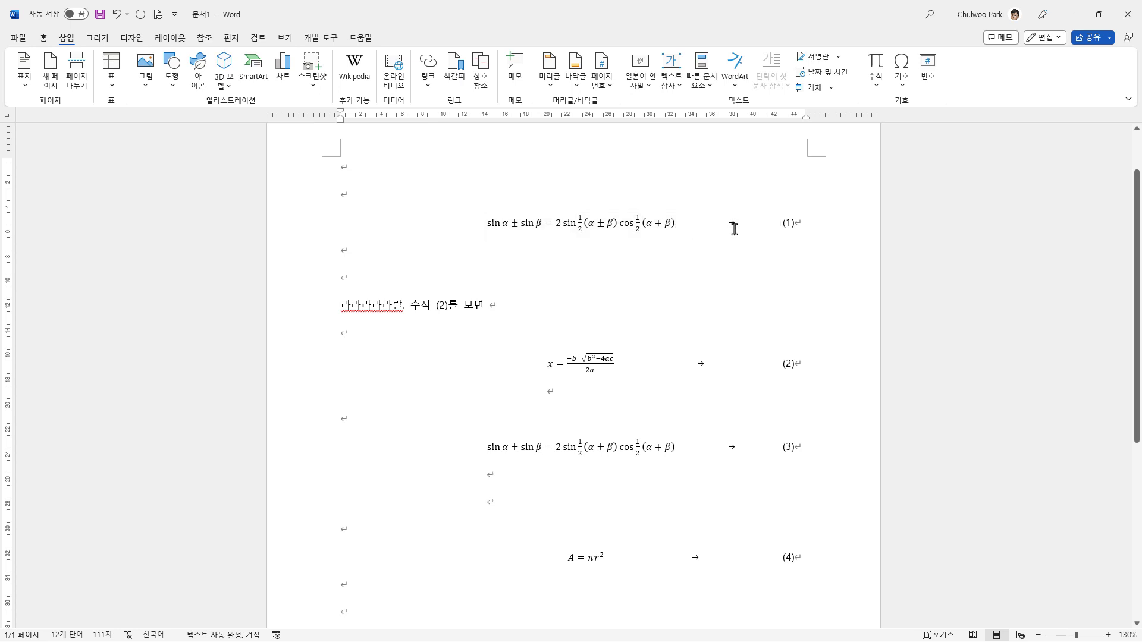
Step: Give the right-aligned 43.95-character tab stop of equation (1) the dotted leader, option 2
{"action": "left_click", "coordinate": [767, 224]}
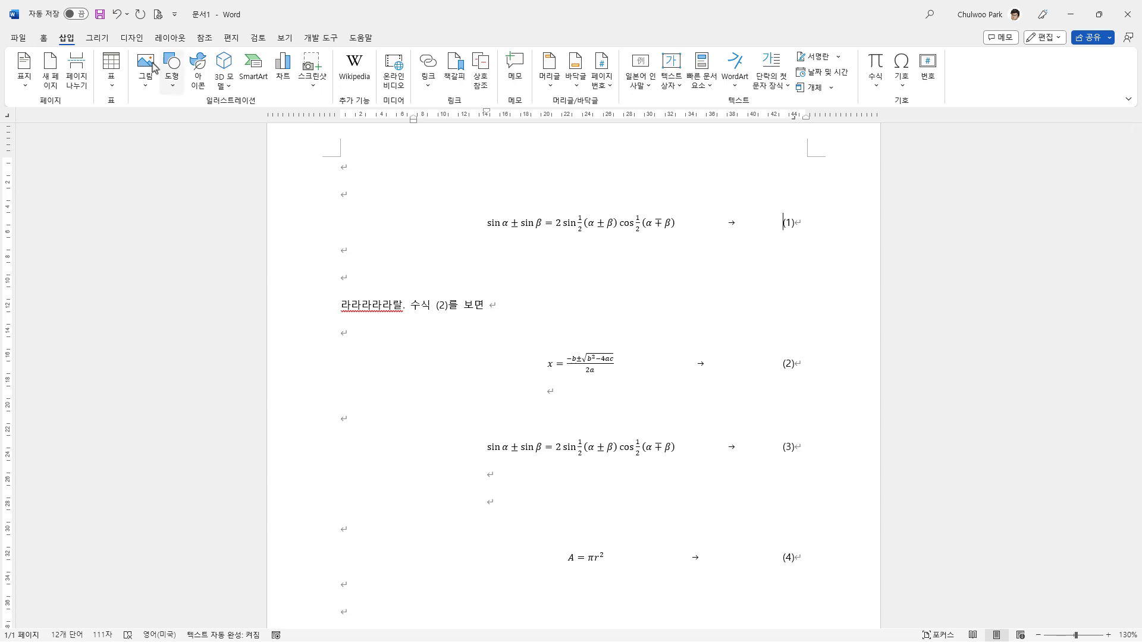
{"action": "left_click", "coordinate": [45, 39]}
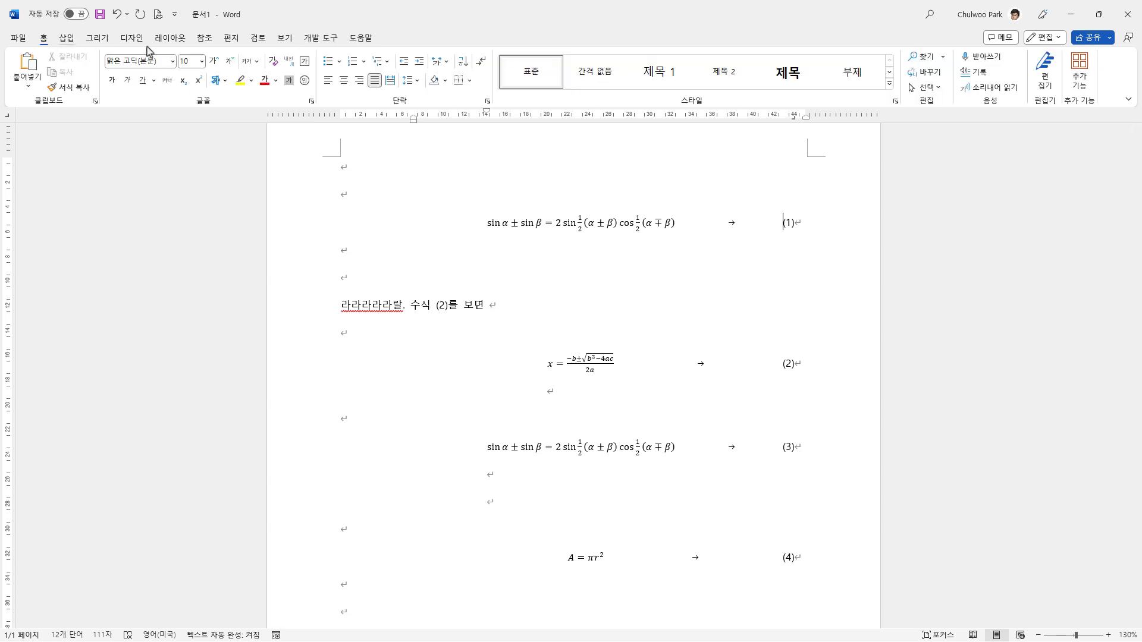
{"action": "left_click", "coordinate": [487, 104]}
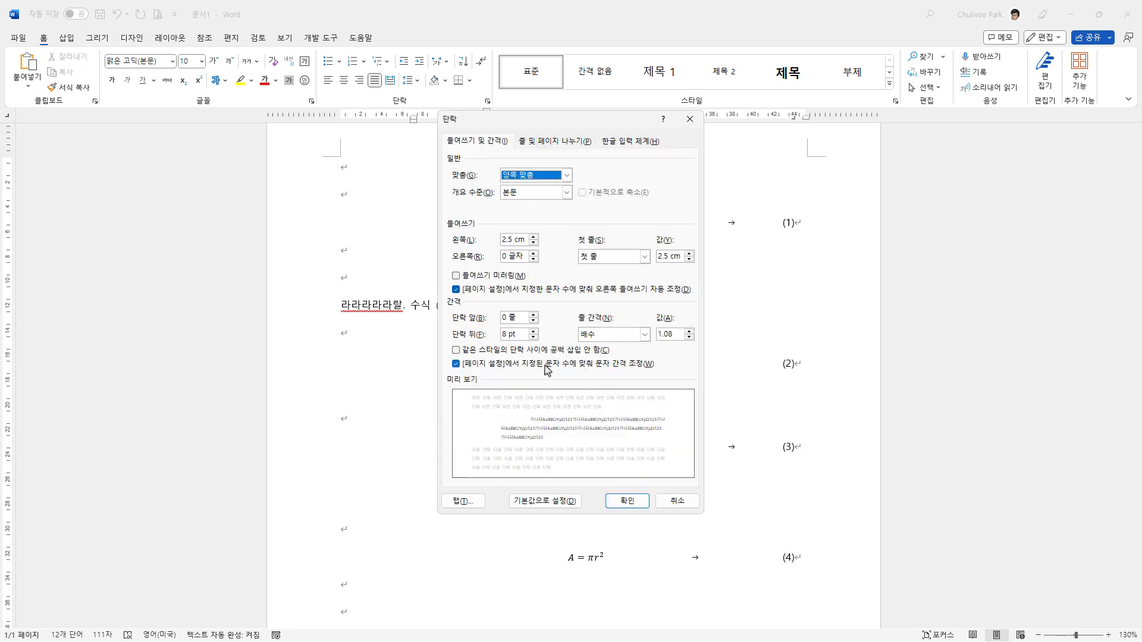
{"action": "left_click", "coordinate": [470, 501]}
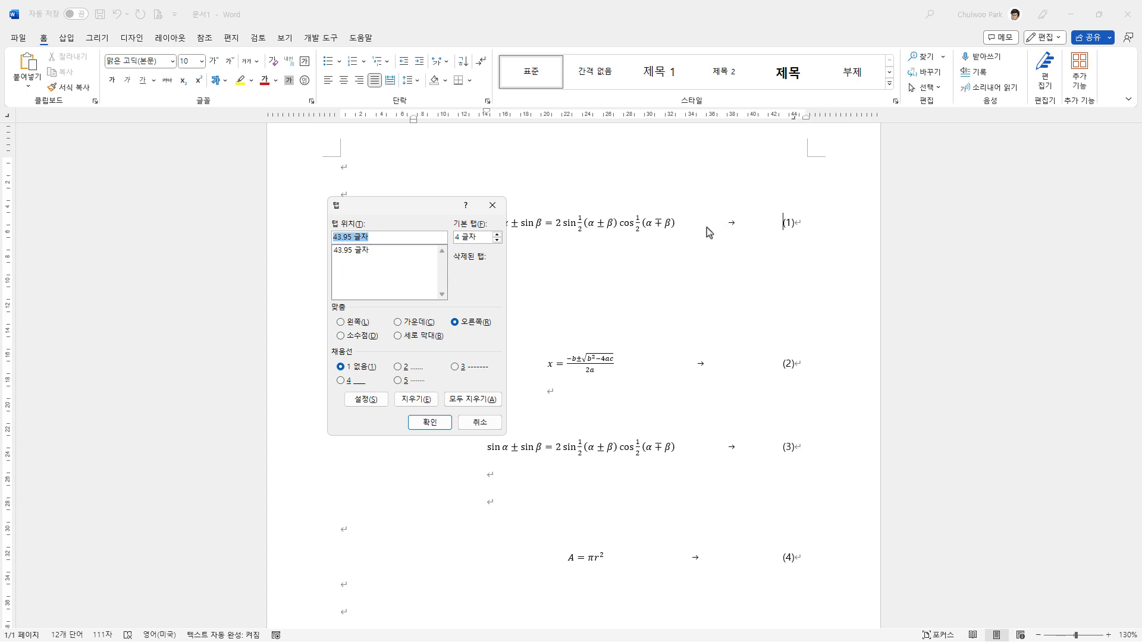
{"action": "left_click", "coordinate": [398, 368]}
{"action": "left_click", "coordinate": [430, 422]}
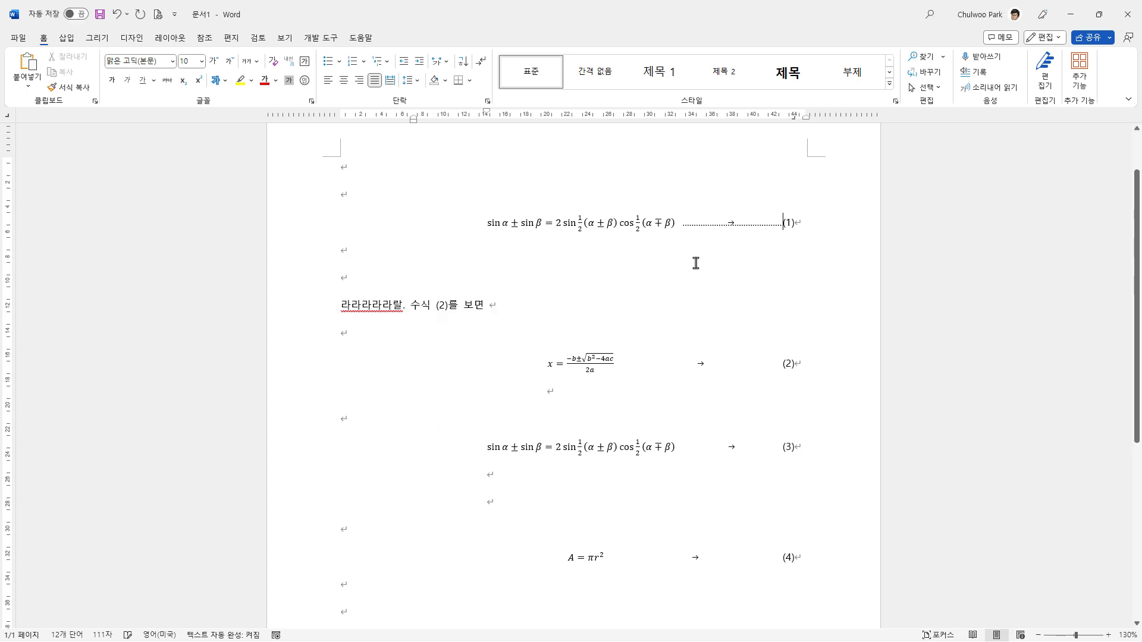
Step: Copy the paragraph formatting of equation (1) onto the quadratic formula line numbered (2)
{"action": "left_click", "coordinate": [797, 363]}
{"action": "left_click", "coordinate": [681, 225]}
{"action": "left_click", "coordinate": [70, 86]}
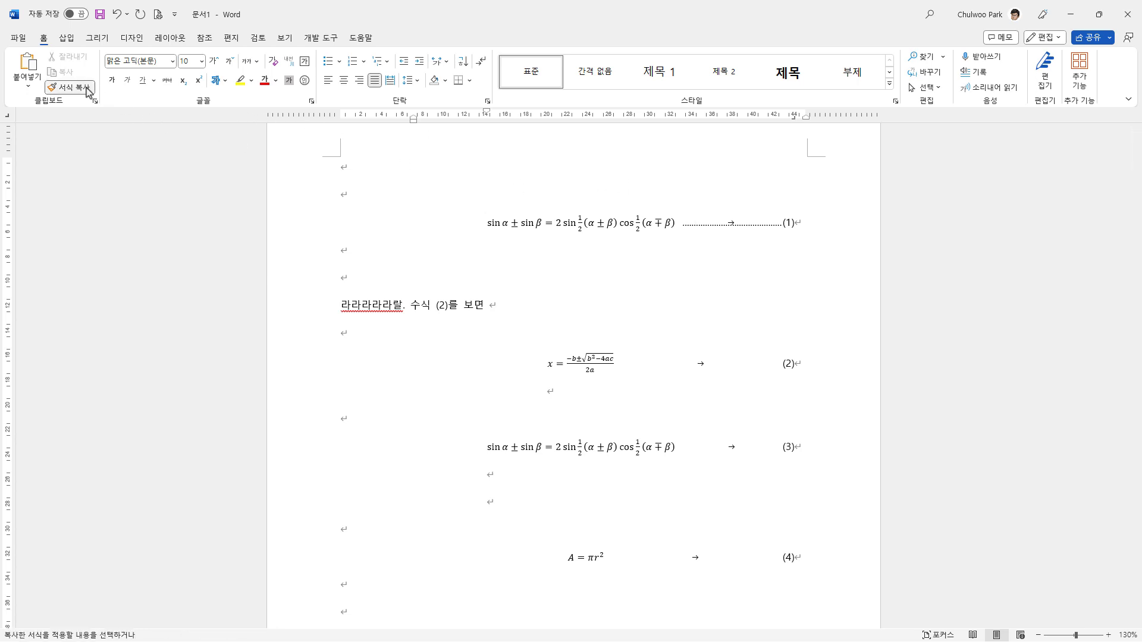
{"action": "left_click", "coordinate": [314, 373]}
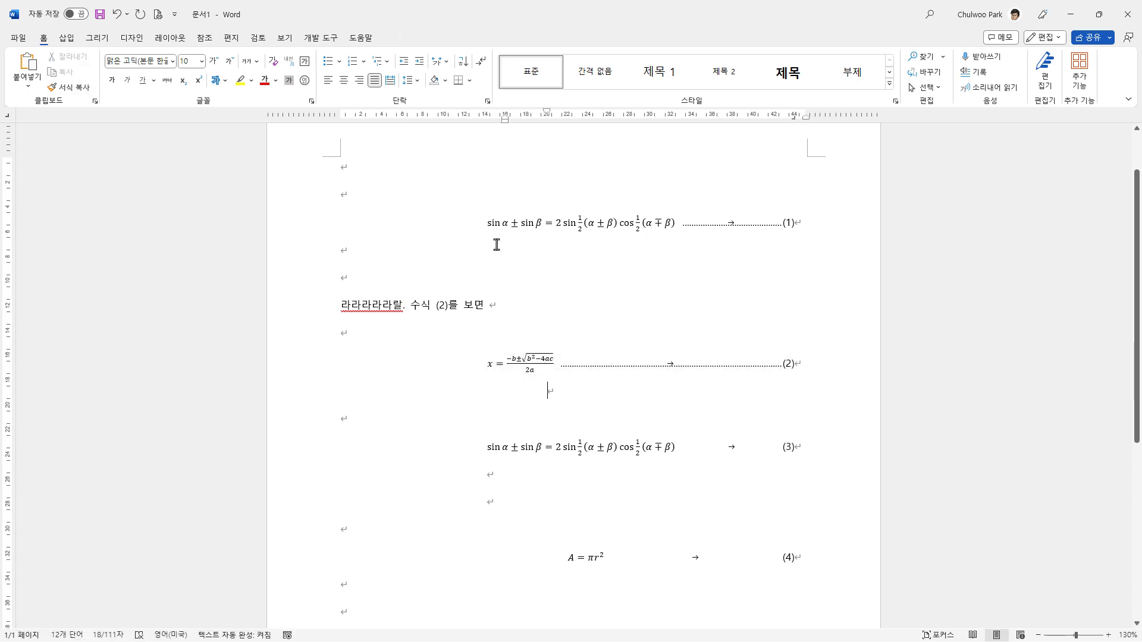
Step: Re-centre the quadratic formula numbered (2) by moving its first-line indent to about 20 characters
{"action": "left_click", "coordinate": [498, 362]}
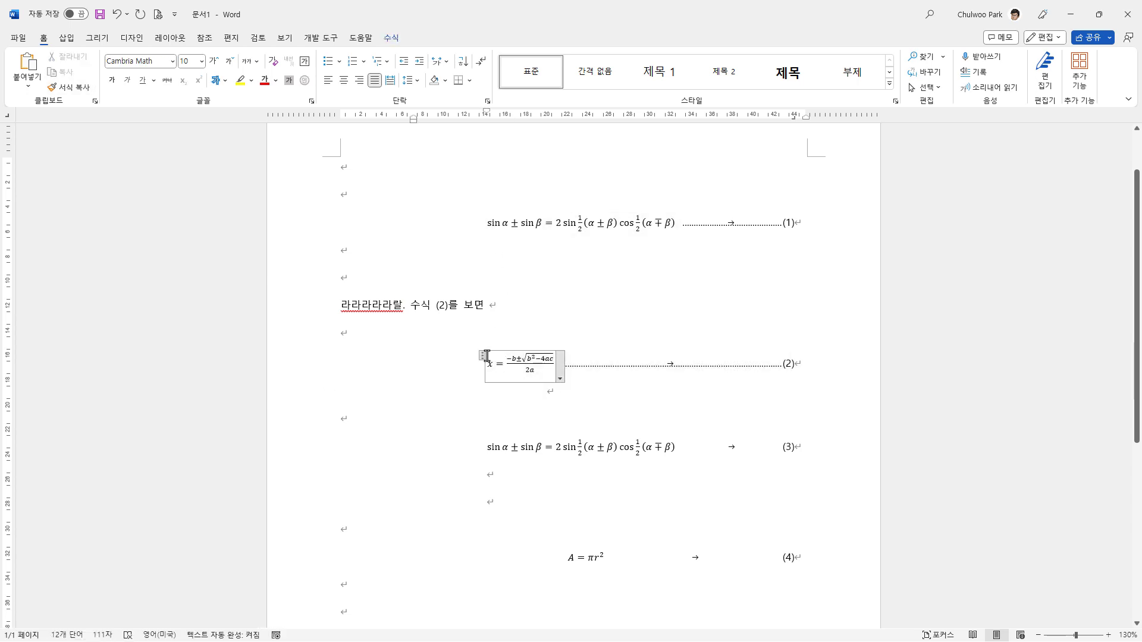
{"action": "left_click", "coordinate": [475, 361]}
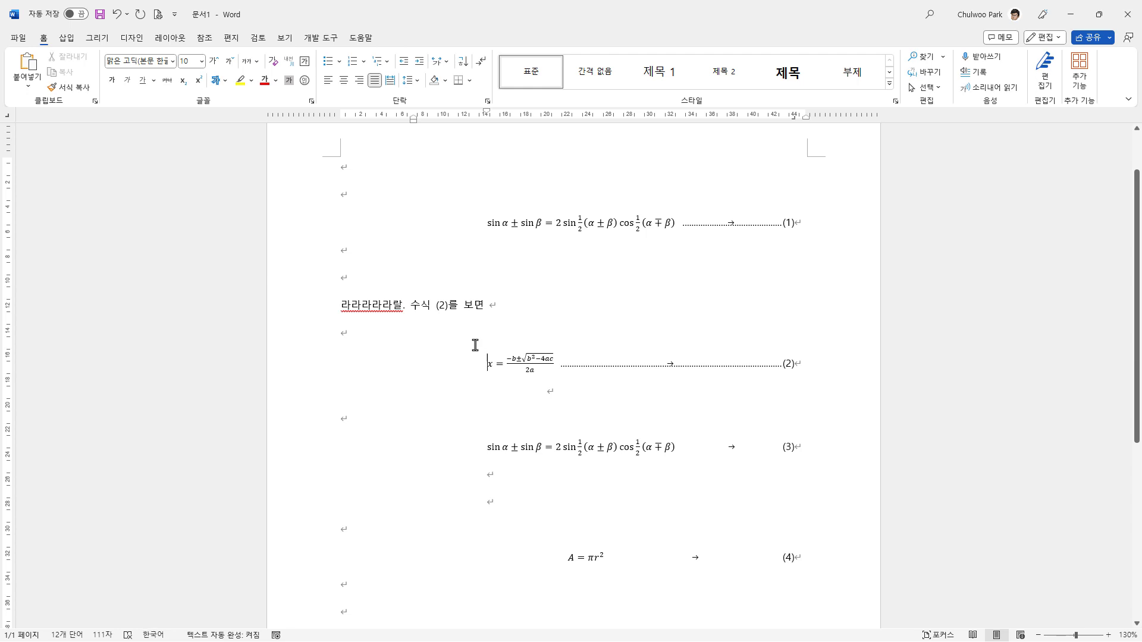
{"action": "mouse_move", "coordinate": [486, 115]}
{"action": "left_mouse_down"}
{"action": "mouse_move", "coordinate": [543, 127]}
{"action": "mouse_move", "coordinate": [362, 133]}
{"action": "mouse_move", "coordinate": [563, 152]}
{"action": "mouse_move", "coordinate": [525, 153]}
{"action": "mouse_move", "coordinate": [543, 152]}
{"action": "left_mouse_up"}
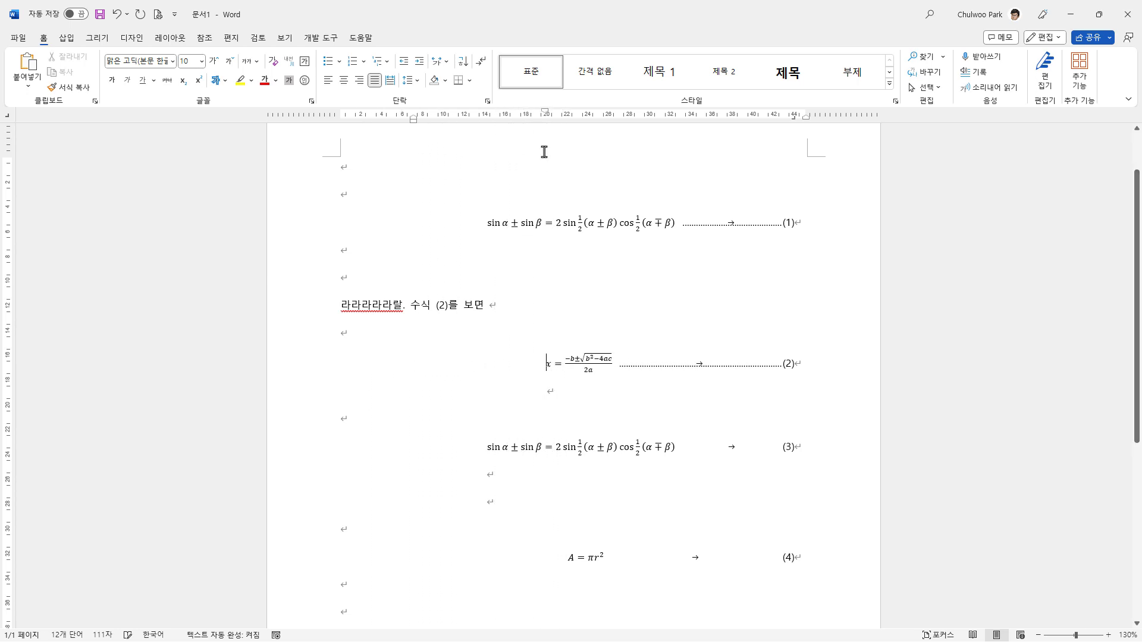
Step: Copy the dotted-leader formatting of equation (1) onto the sine-sum equation line numbered (3)
{"action": "scroll", "coordinate": [571, 434], "scroll_direction": "down", "scroll_amount": 2}
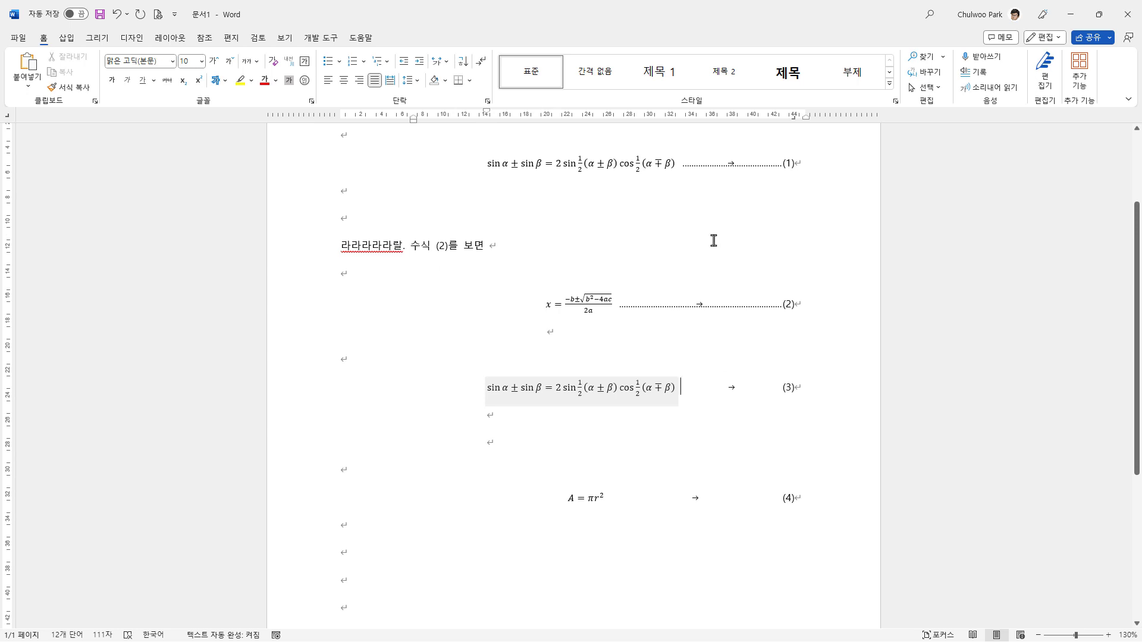
{"action": "left_click", "coordinate": [682, 172]}
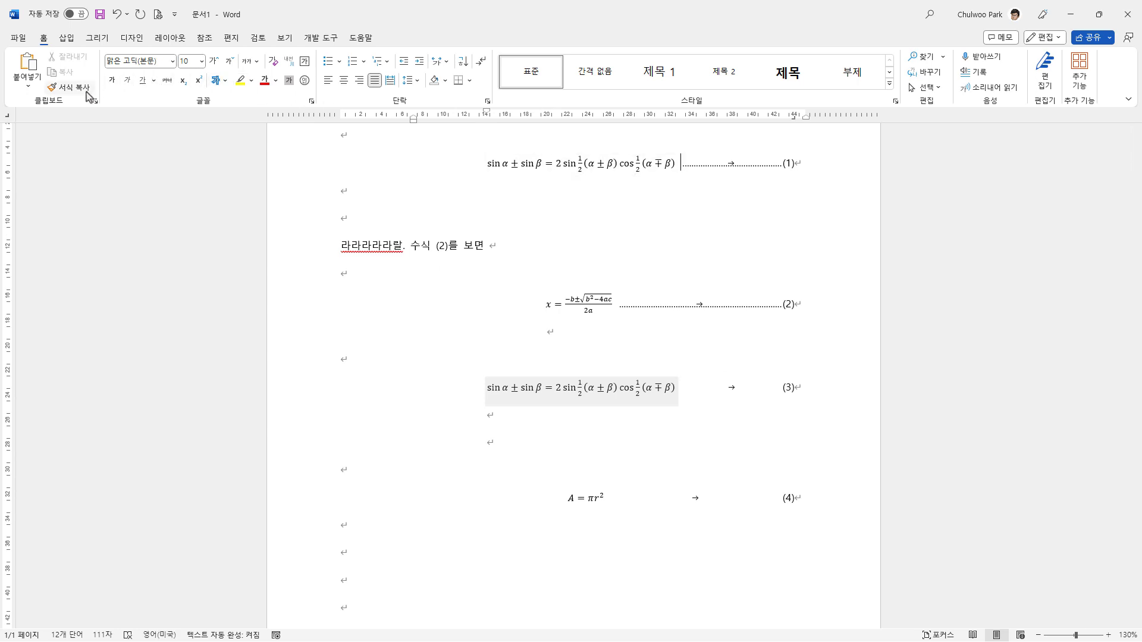
{"action": "left_click", "coordinate": [69, 88]}
{"action": "left_click", "coordinate": [321, 393]}
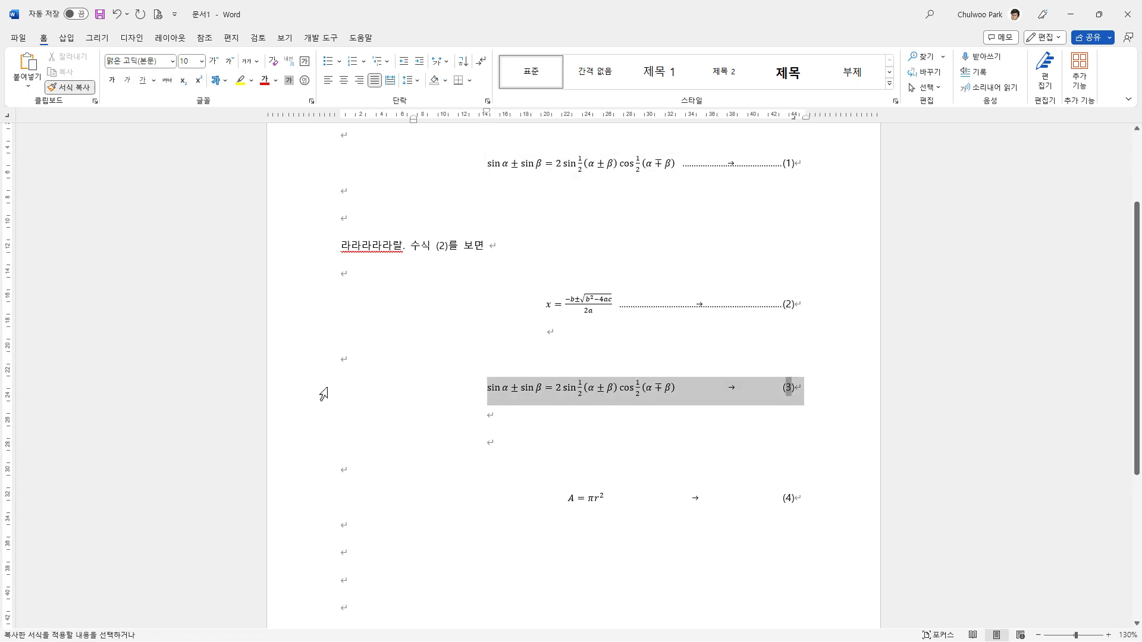
{"action": "left_click", "coordinate": [654, 449]}
Step: Copy the dotted-leader formatting of equation (3) onto the circle-area equation line numbered (4)
{"action": "scroll", "coordinate": [703, 411], "scroll_direction": "down", "scroll_amount": 1}
{"action": "scroll", "coordinate": [701, 420], "scroll_direction": "down", "scroll_amount": 1}
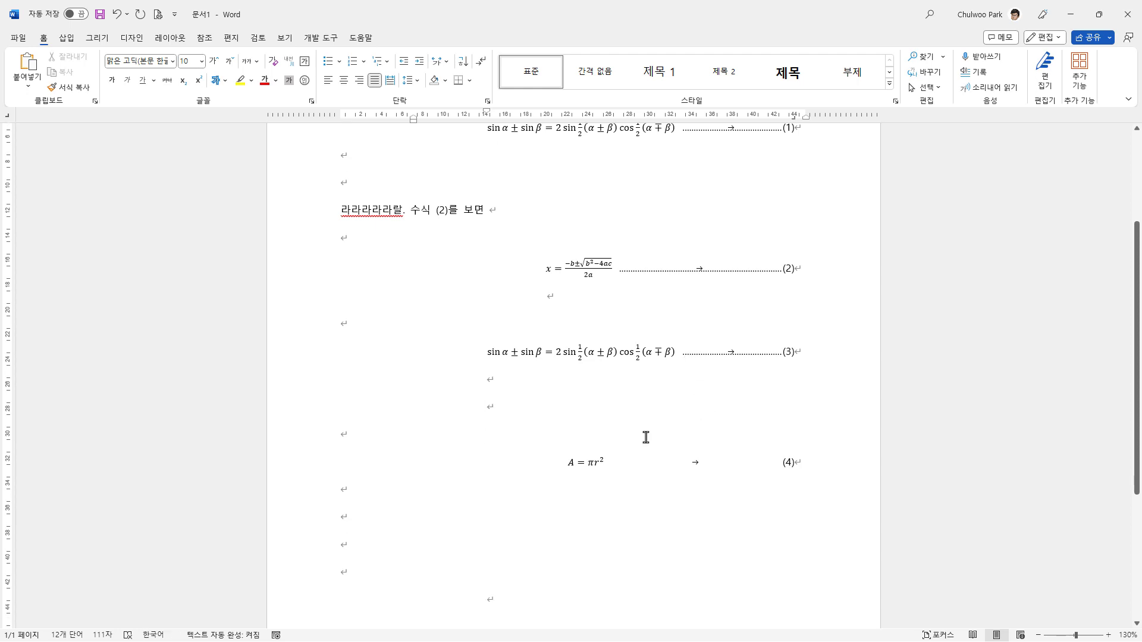
{"action": "left_click", "coordinate": [680, 357]}
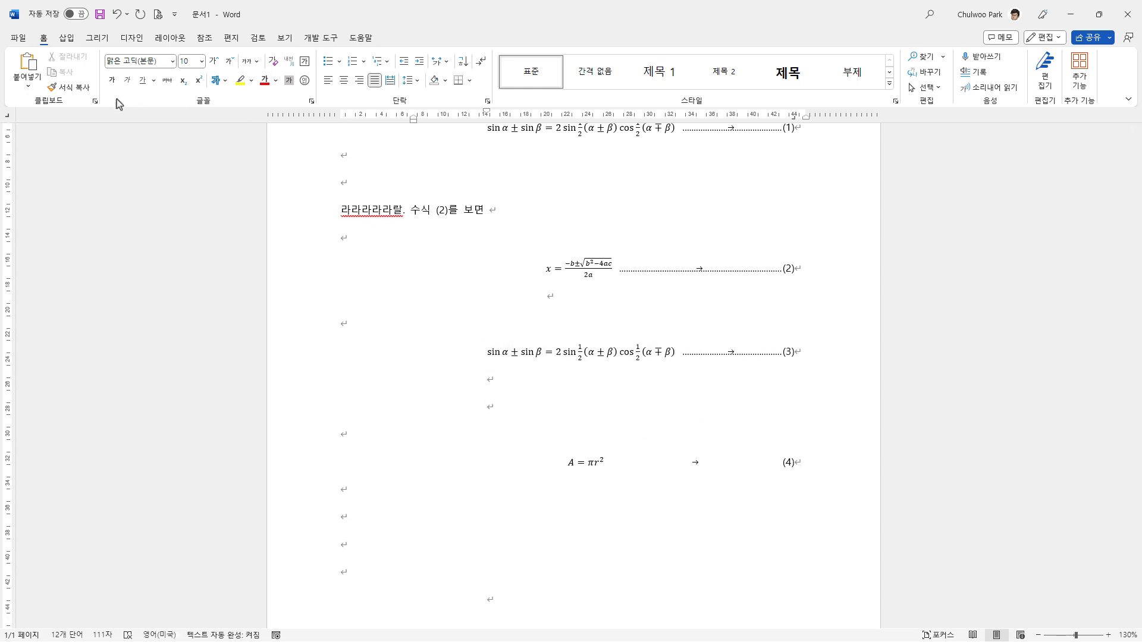
{"action": "left_click", "coordinate": [70, 87]}
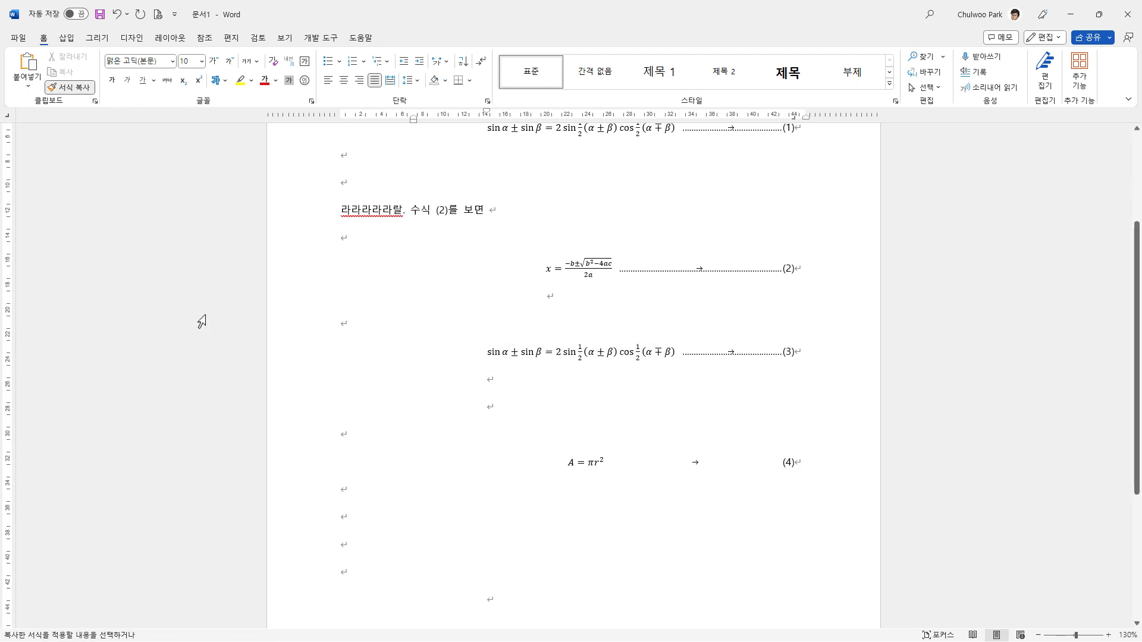
{"action": "left_click", "coordinate": [309, 469]}
{"action": "left_click", "coordinate": [492, 493]}
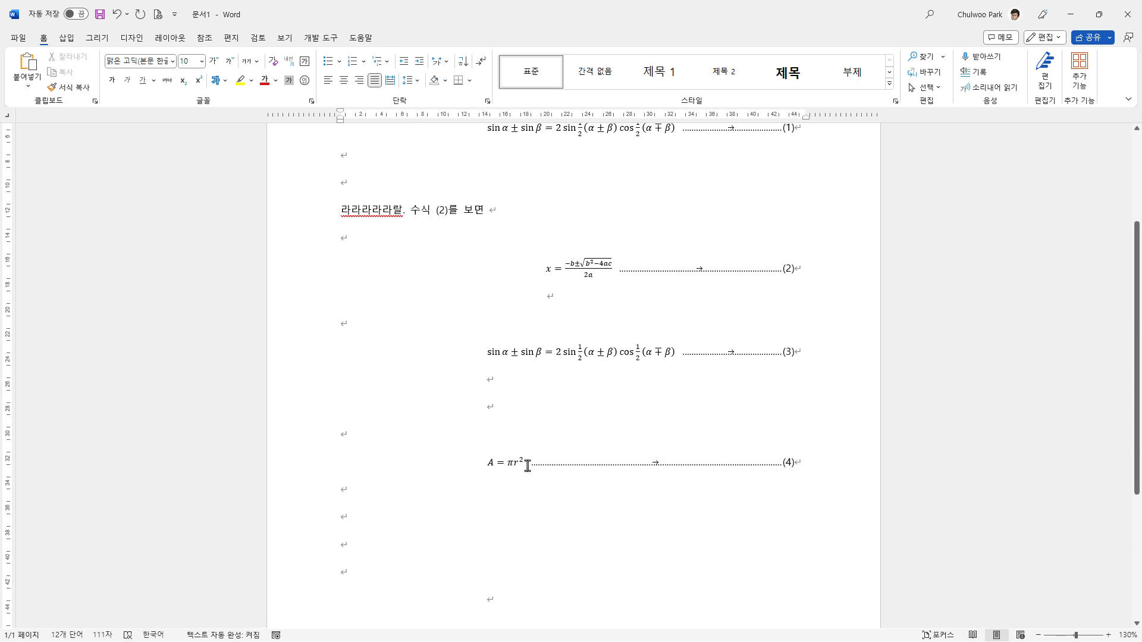
Step: Re-centre the circle-area equation by moving its first-line indent to about 22 characters
{"action": "left_click", "coordinate": [478, 463]}
{"action": "left_click_drag", "start_coordinate": [487, 111], "coordinate": [560, 113]}
{"action": "left_click", "coordinate": [342, 516]}
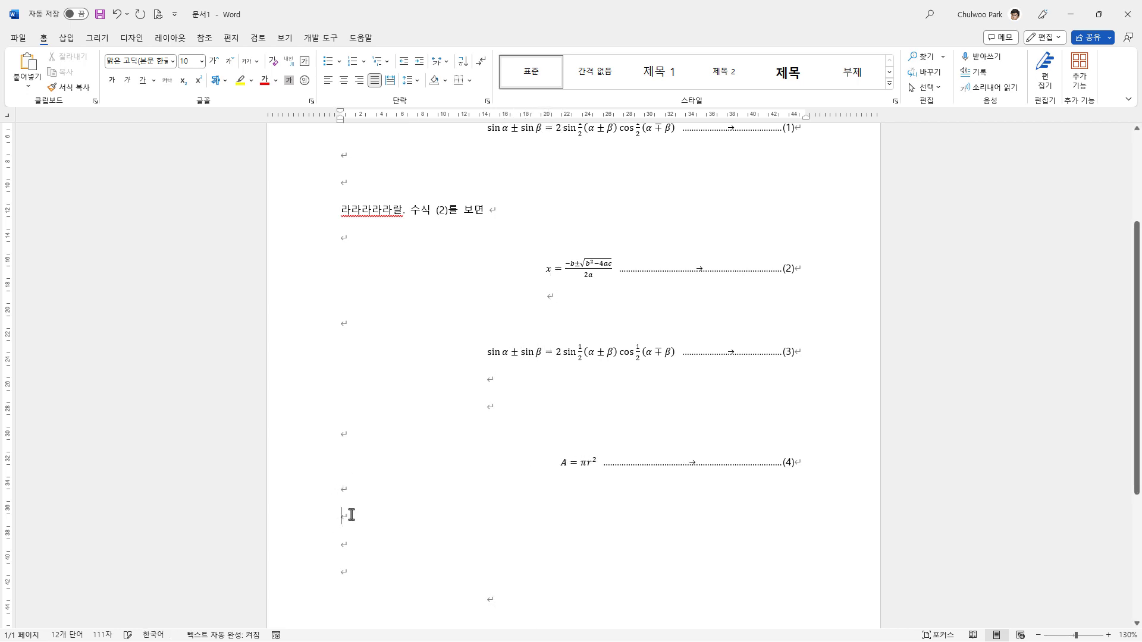
{"action": "scroll", "coordinate": [352, 514], "scroll_direction": "down", "scroll_amount": 1}
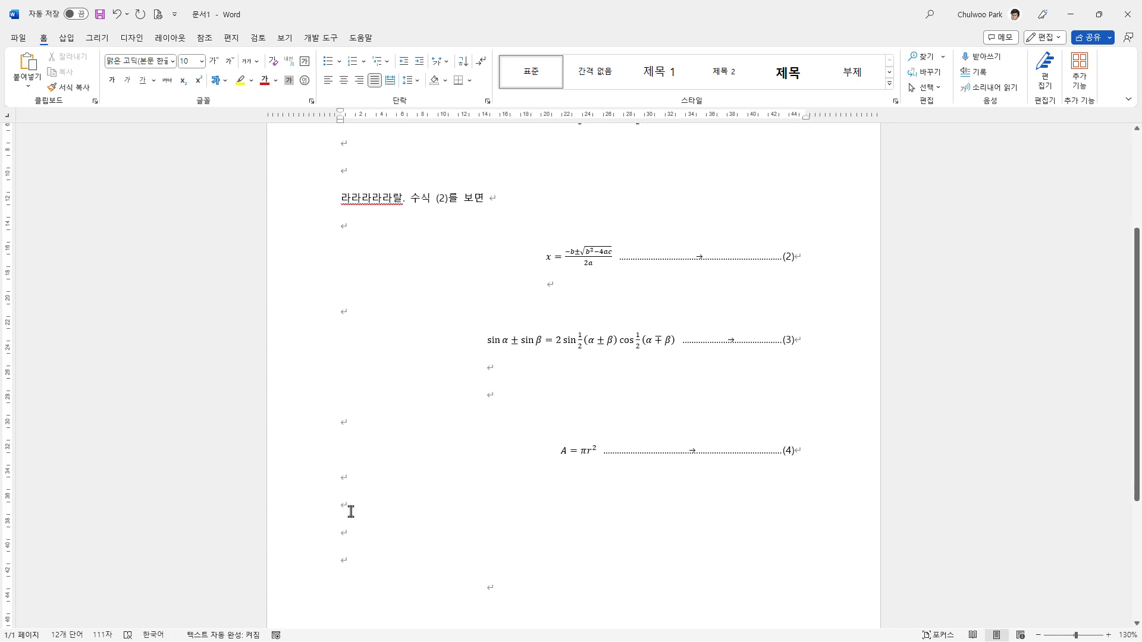
{"action": "scroll", "coordinate": [350, 512], "scroll_direction": "down", "scroll_amount": 1}
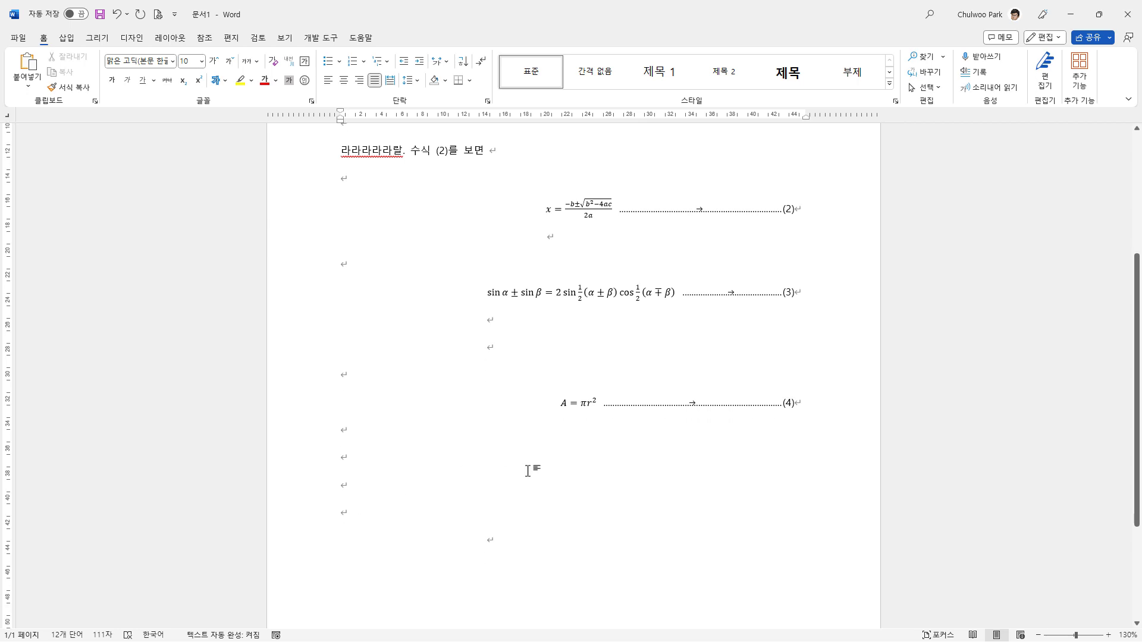
{"action": "scroll", "coordinate": [533, 486], "scroll_direction": "up", "scroll_amount": 2}
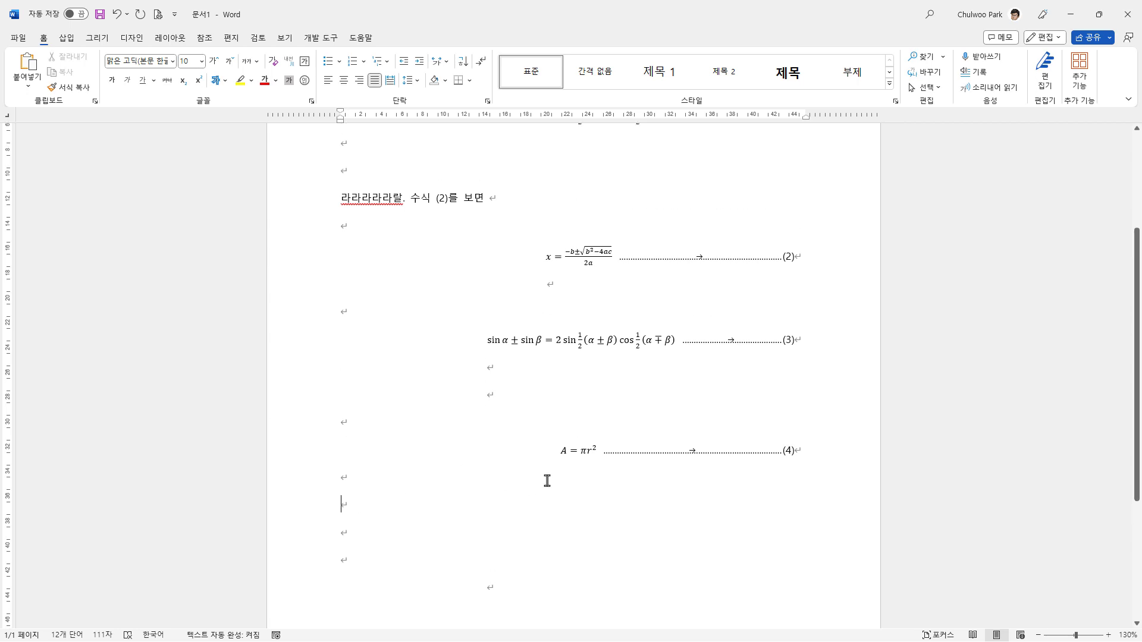
{"action": "scroll", "coordinate": [546, 479], "scroll_direction": "up", "scroll_amount": 3}
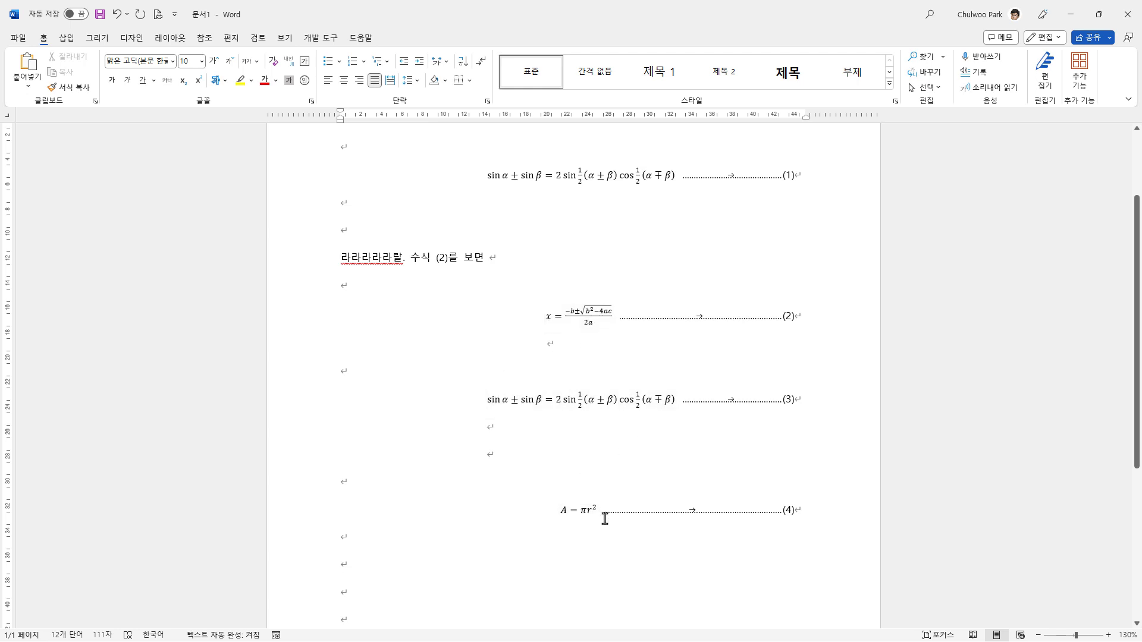
{"action": "left_click", "coordinate": [551, 511]}
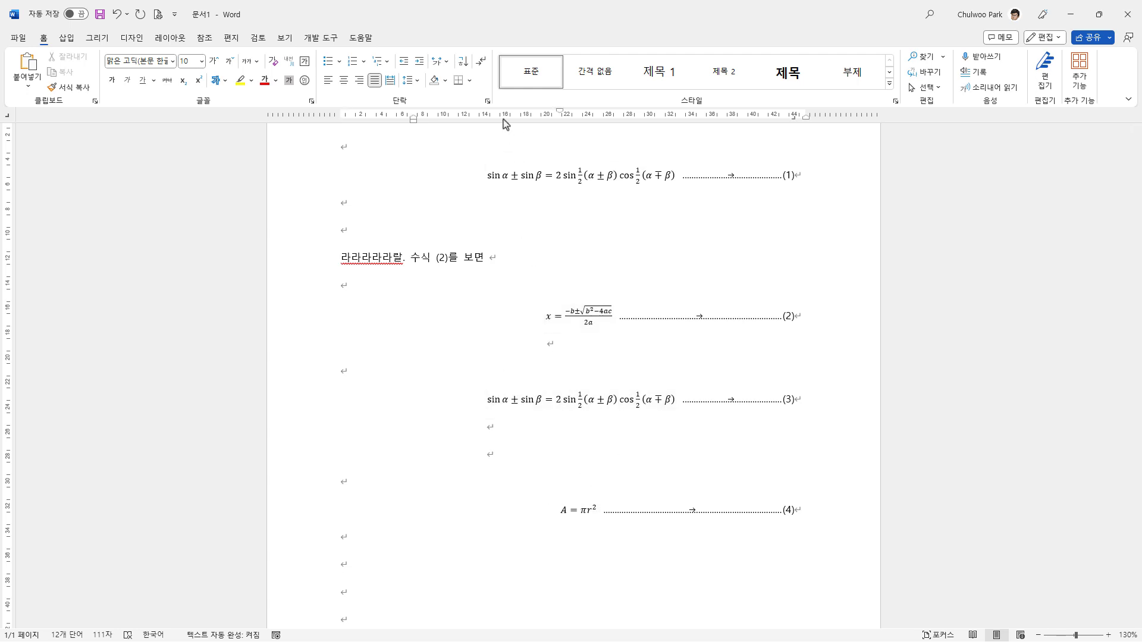
{"action": "mouse_move", "coordinate": [559, 111]}
{"action": "left_mouse_down"}
{"action": "mouse_move", "coordinate": [498, 116]}
{"action": "mouse_move", "coordinate": [566, 130]}
{"action": "left_mouse_up"}
{"action": "left_click", "coordinate": [399, 535]}
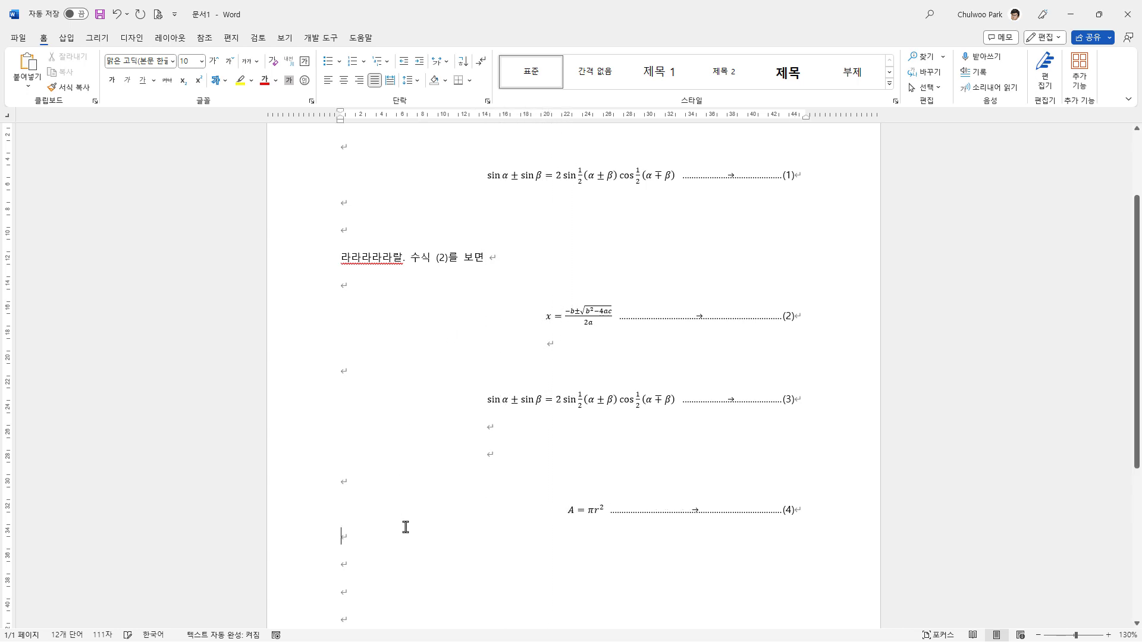
Step: View the display options of the sine-sum equation numbered (3) and close them without choosing one
{"action": "left_click", "coordinate": [565, 400]}
{"action": "left_click", "coordinate": [682, 414]}
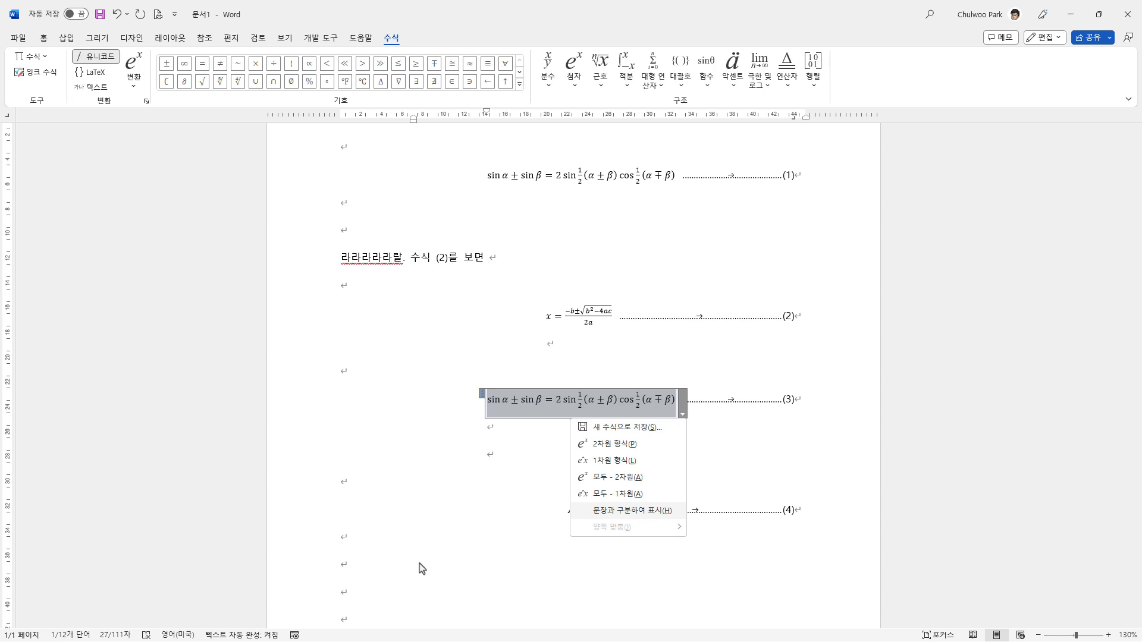
{"action": "left_click", "coordinate": [458, 554]}
{"action": "left_click", "coordinate": [506, 455]}
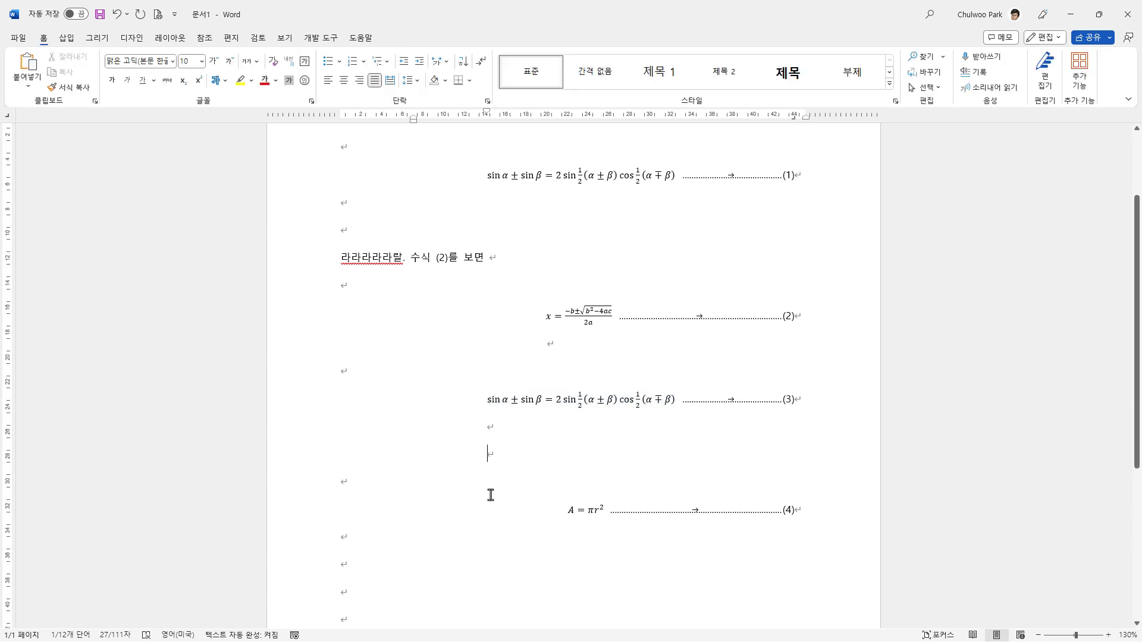
Step: Insert the built-in quadratic formula on the second empty line below the circle-area equation and make it inline by adding a space after it
{"action": "scroll", "coordinate": [487, 496], "scroll_direction": "down", "scroll_amount": 2}
{"action": "left_click", "coordinate": [400, 497]}
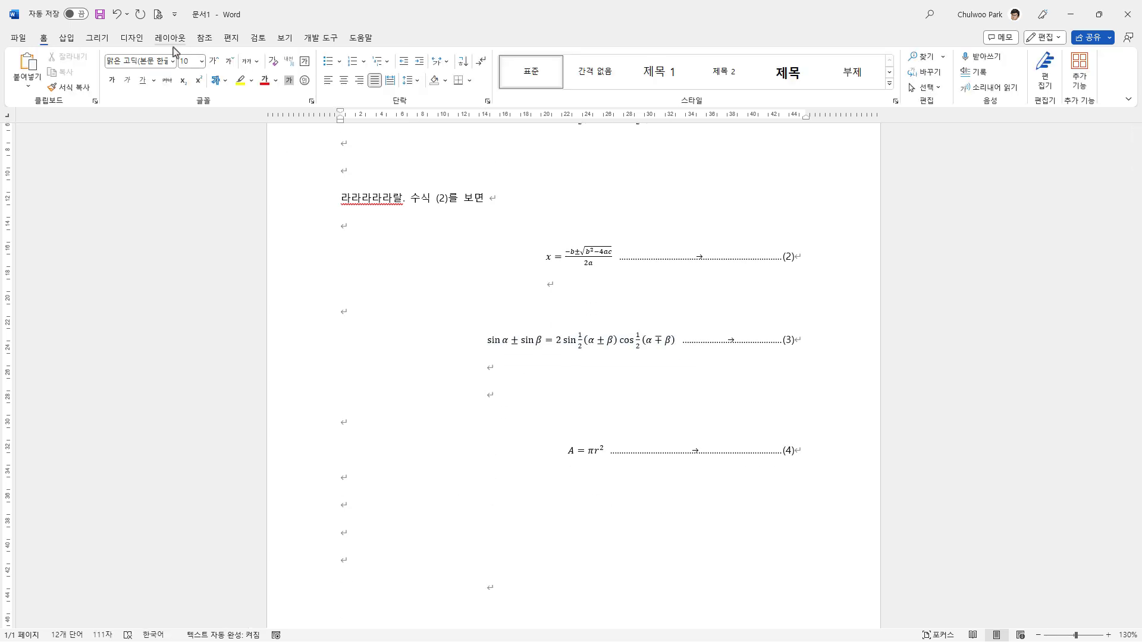
{"action": "left_click", "coordinate": [66, 38]}
{"action": "left_click", "coordinate": [875, 88]}
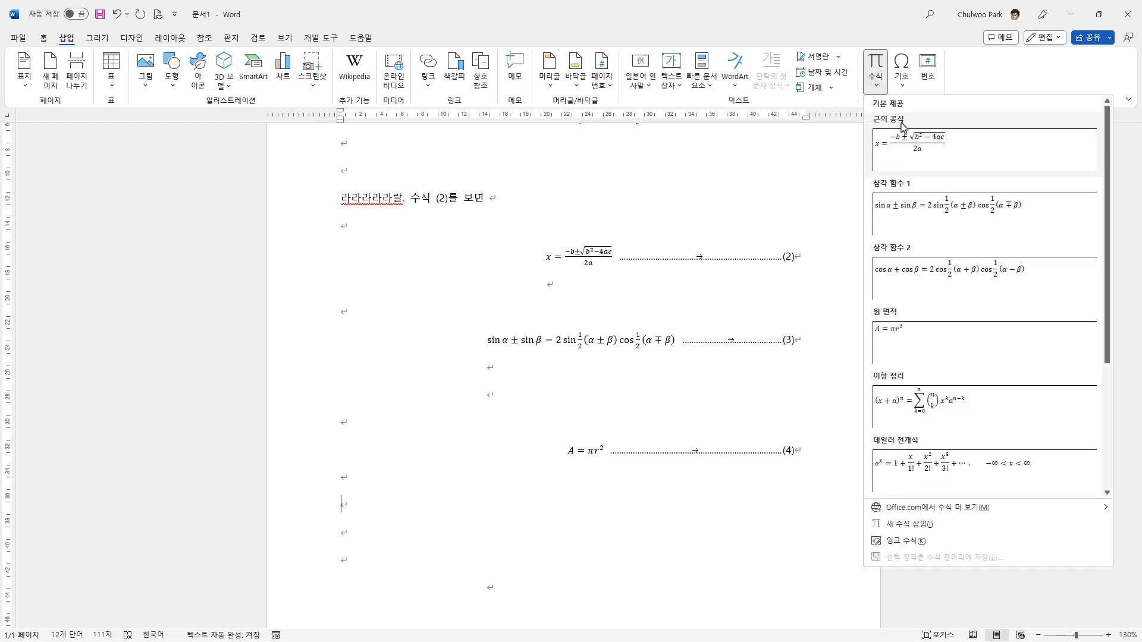
{"action": "left_click", "coordinate": [904, 153]}
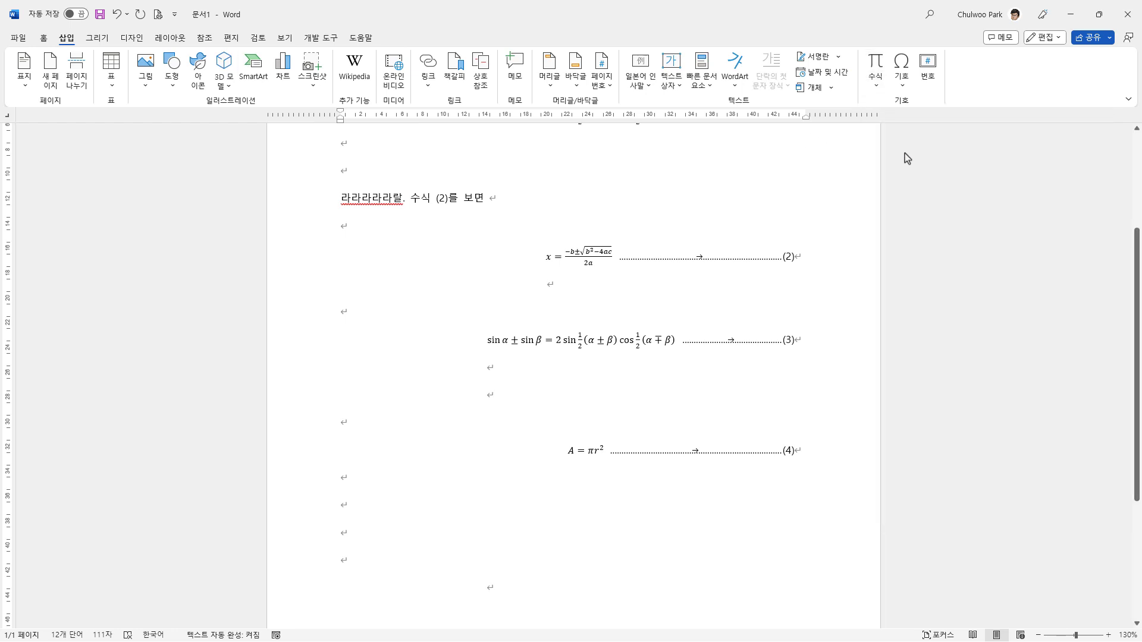
{"action": "left_click", "coordinate": [651, 518]}
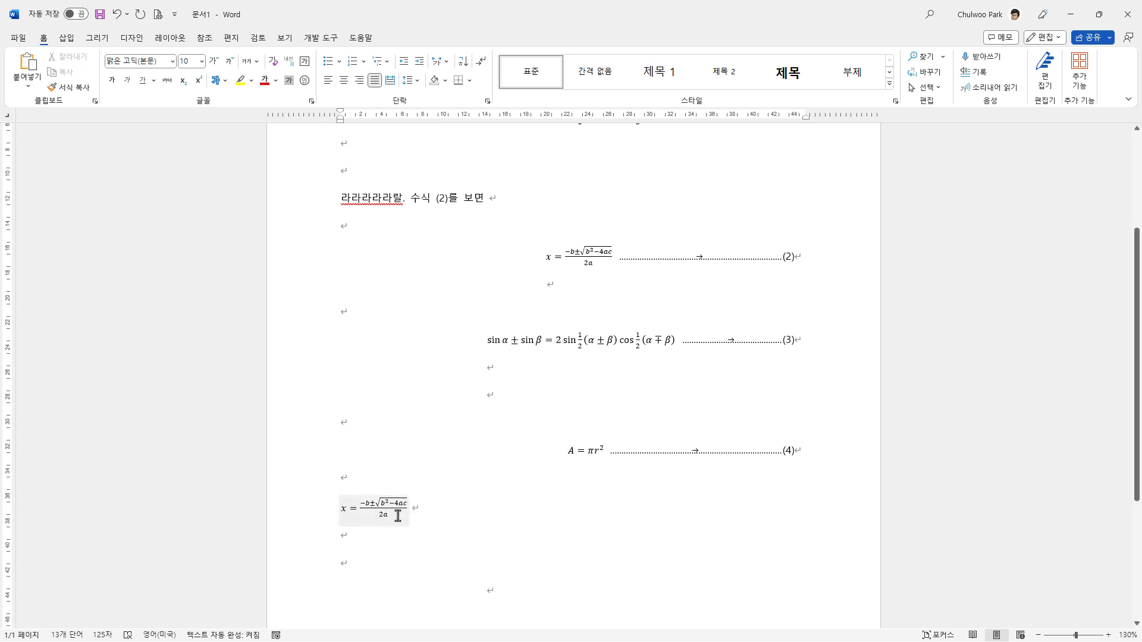
Step: Select the new unnumbered quadratic formula and enlarge its font size to 20
{"action": "left_click", "coordinate": [409, 521]}
{"action": "left_click", "coordinate": [415, 520]}
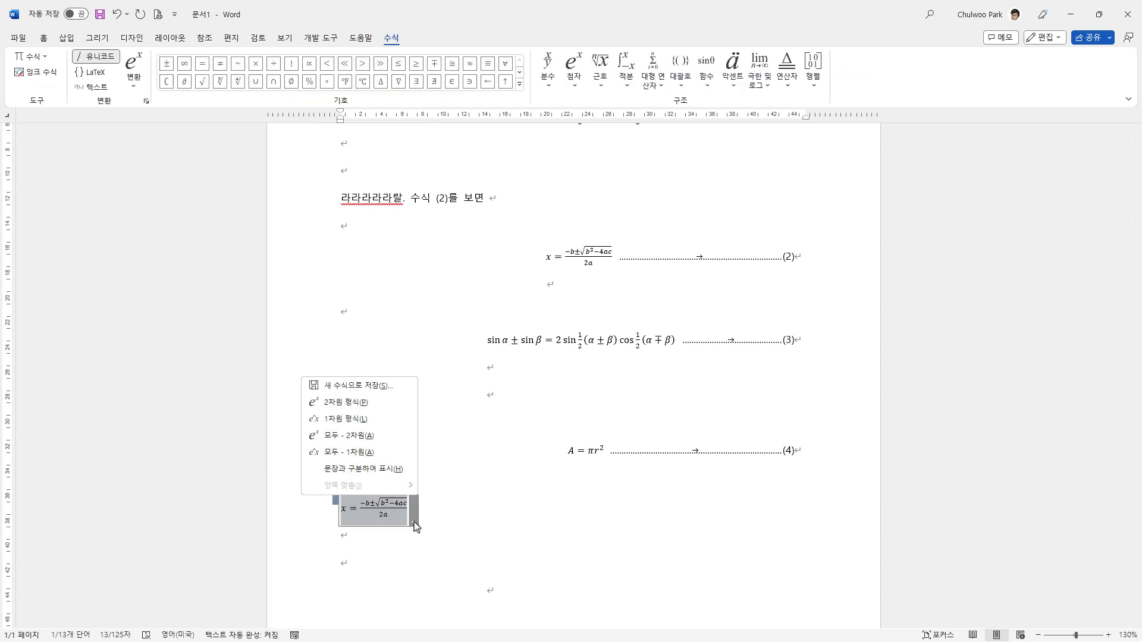
{"action": "left_click", "coordinate": [414, 526]}
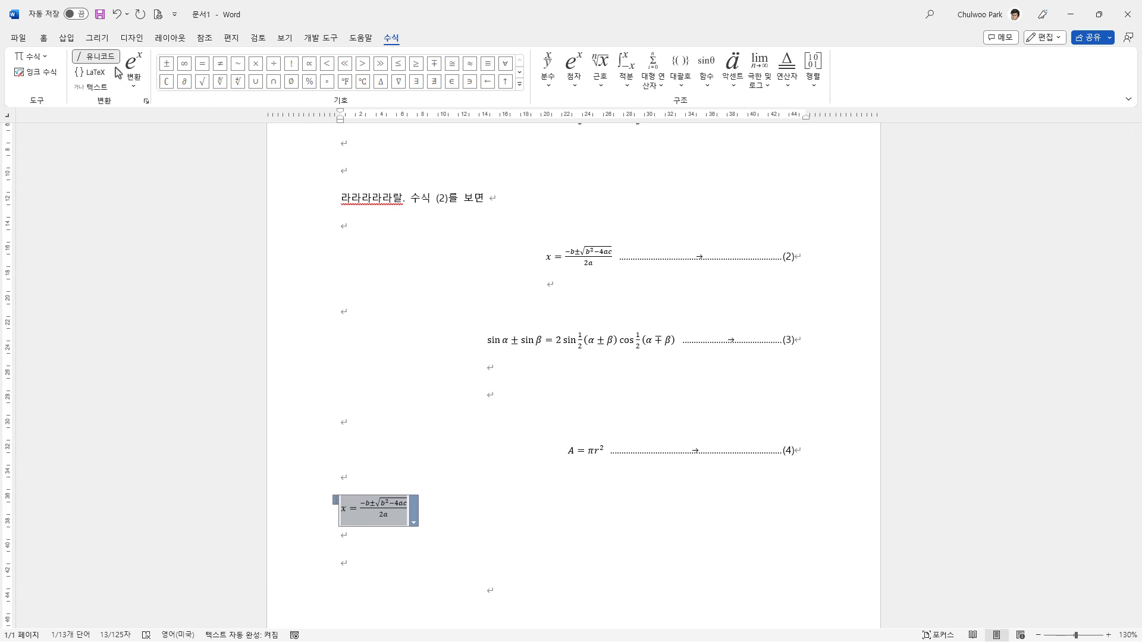
{"action": "left_click", "coordinate": [44, 38]}
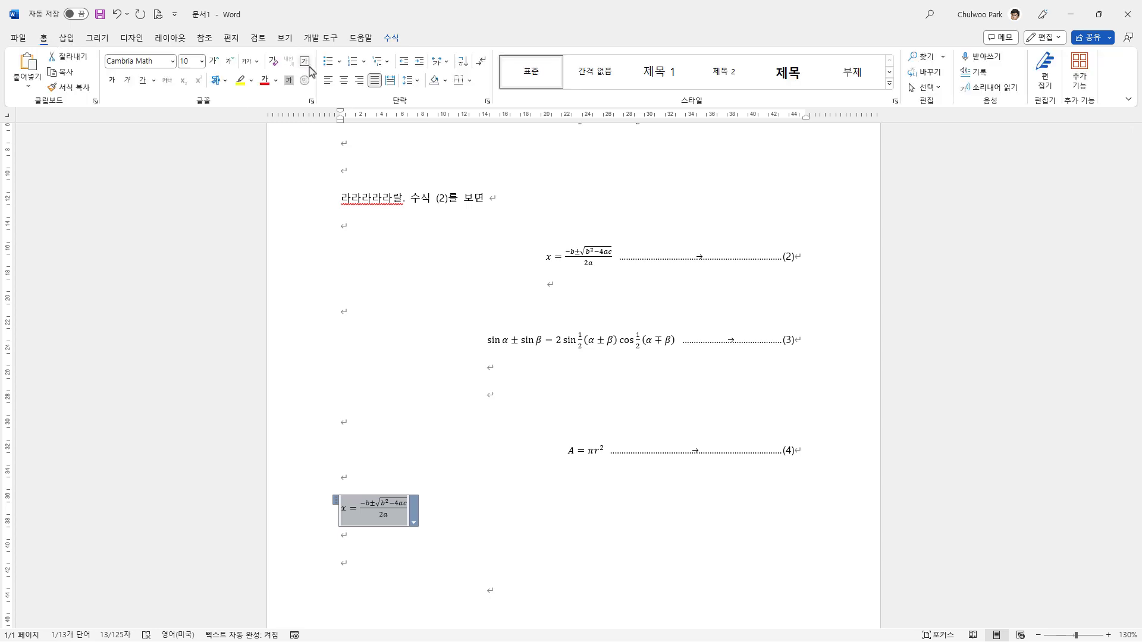
{"action": "left_click", "coordinate": [215, 62]}
{"action": "left_click", "coordinate": [215, 62]}
{"action": "left_click", "coordinate": [215, 62]}
{"action": "left_click", "coordinate": [215, 62]}
{"action": "left_click", "coordinate": [215, 61]}
{"action": "left_click", "coordinate": [215, 62]}
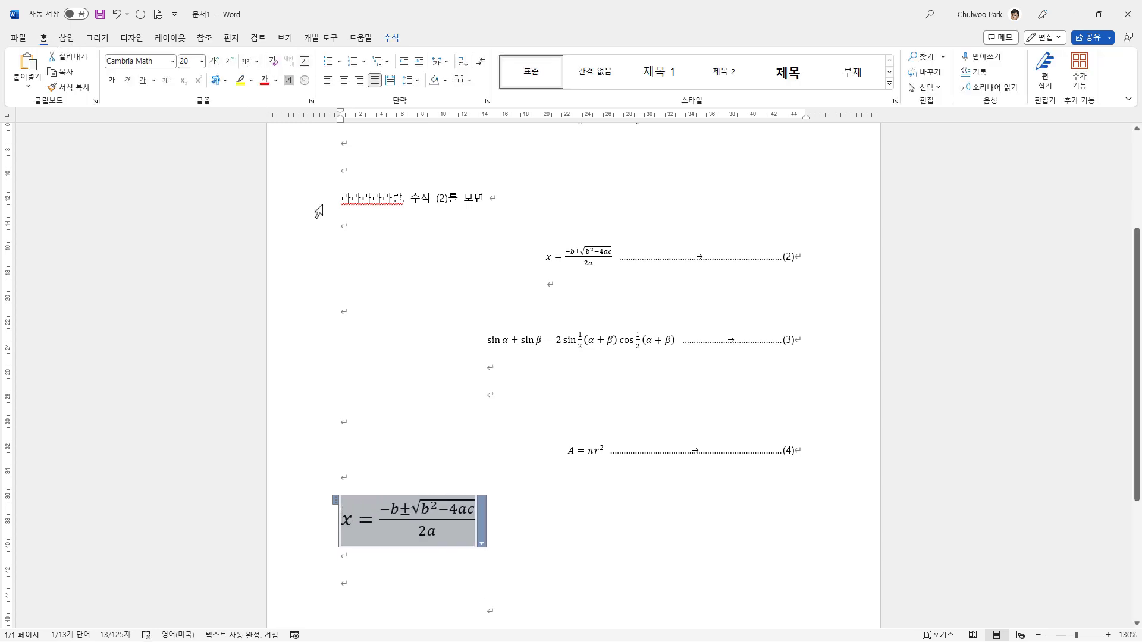
Step: Add empty lines below the enlarged quadratic formula and insert a table with one row and three columns there
{"action": "scroll", "coordinate": [334, 377], "scroll_direction": "down", "scroll_amount": 1}
{"action": "left_click", "coordinate": [363, 530]}
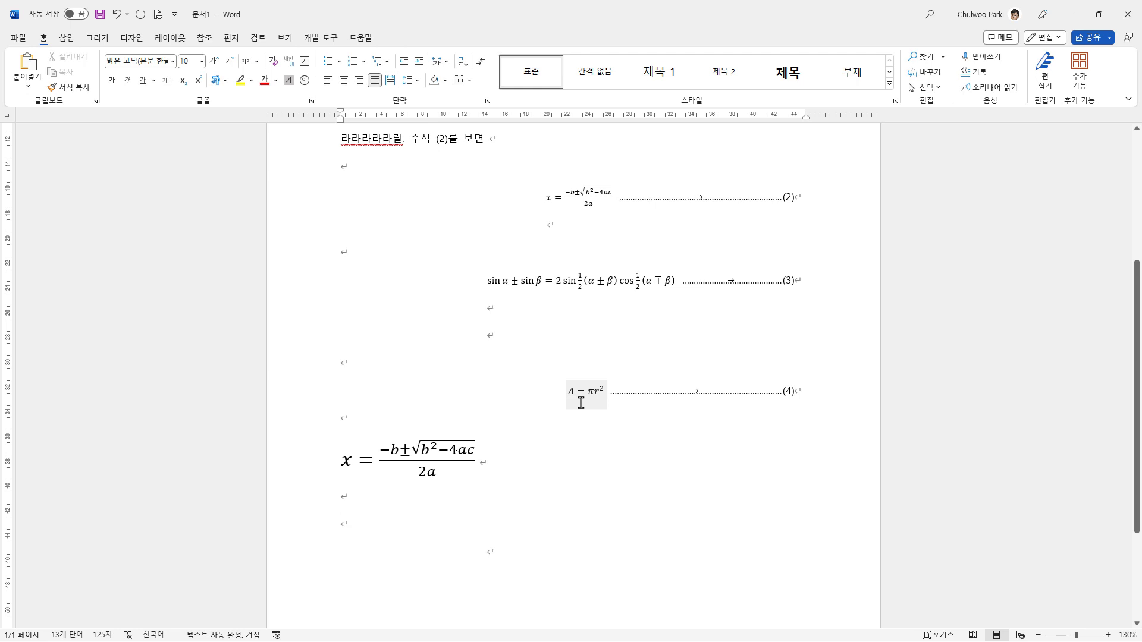
{"action": "scroll", "coordinate": [581, 403], "scroll_direction": "down", "scroll_amount": 1}
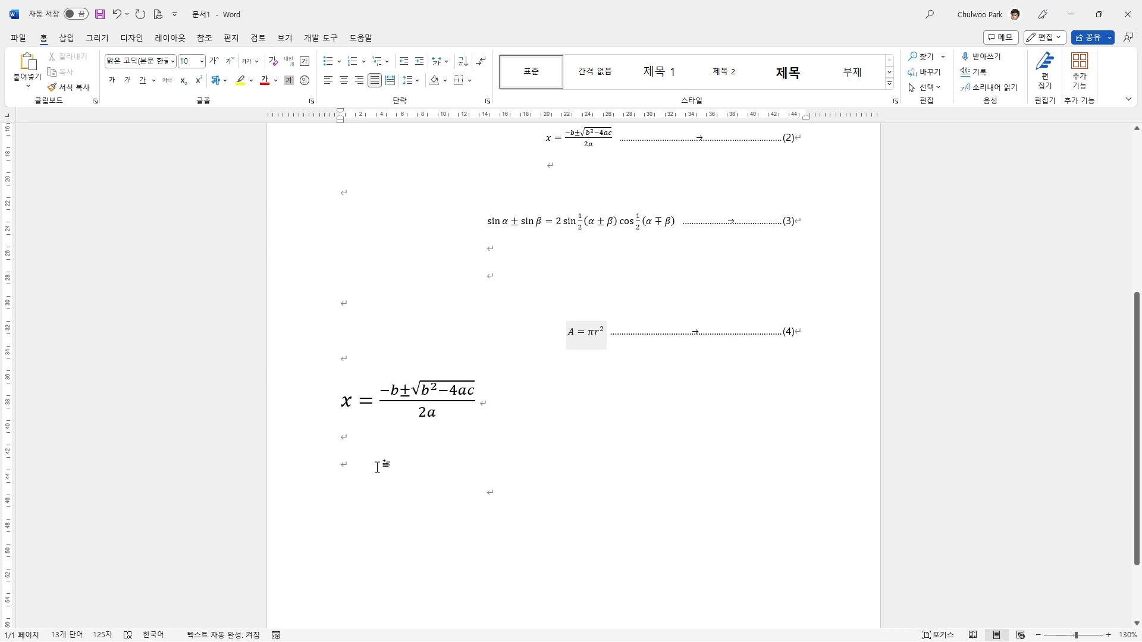
{"action": "key", "text": "Return"}
{"action": "key", "text": "Return"}
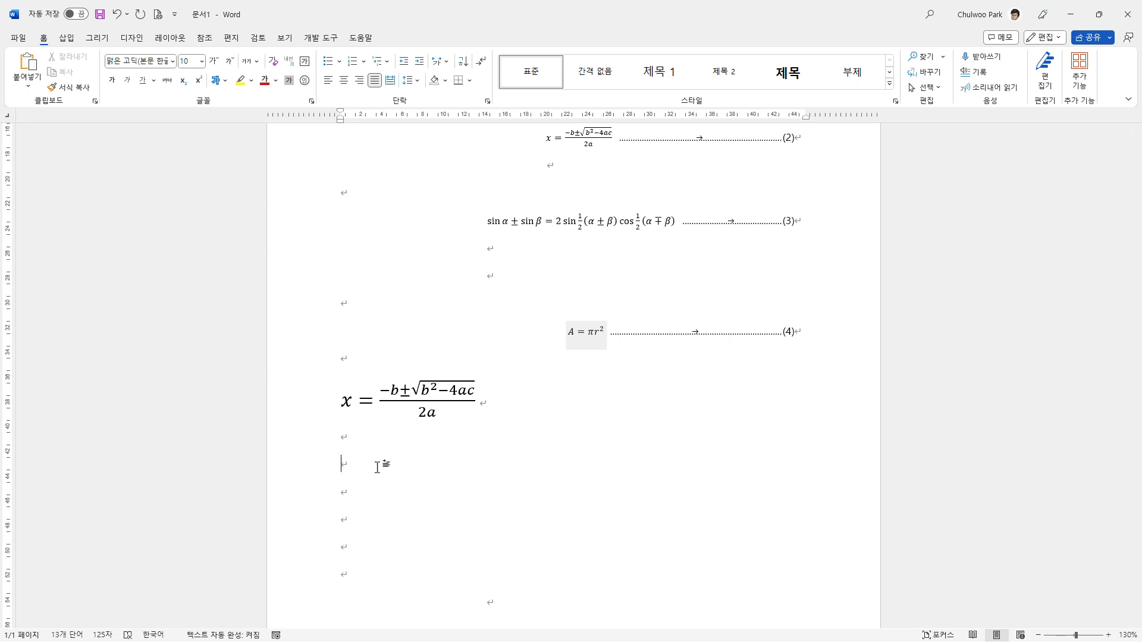
{"action": "left_click", "coordinate": [378, 467]}
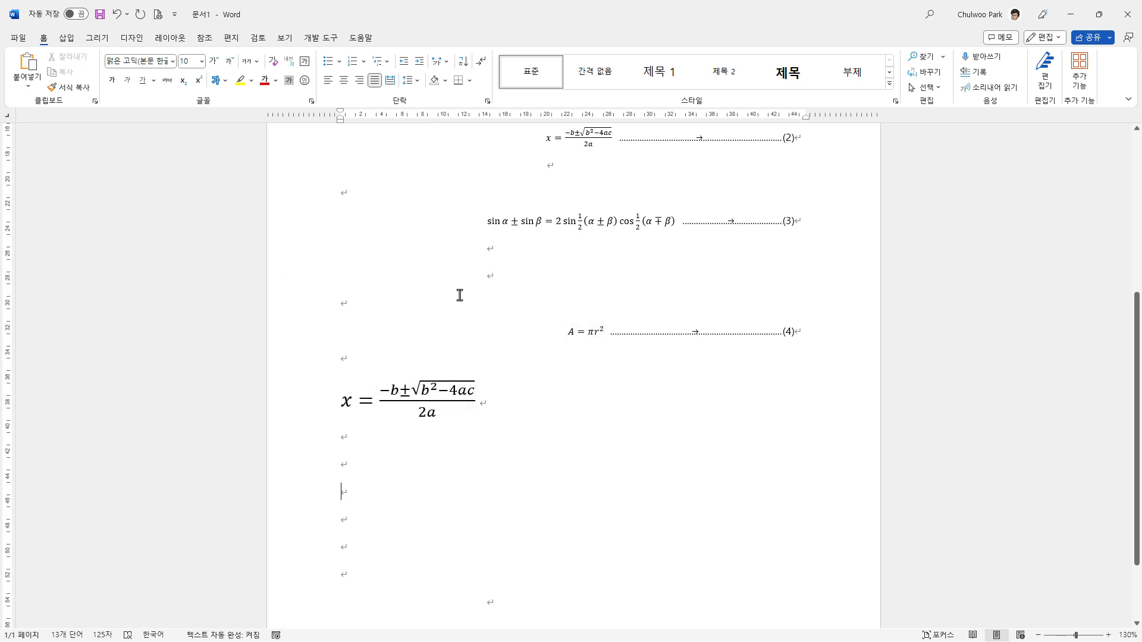
{"action": "left_click", "coordinate": [66, 38]}
{"action": "left_click", "coordinate": [111, 80]}
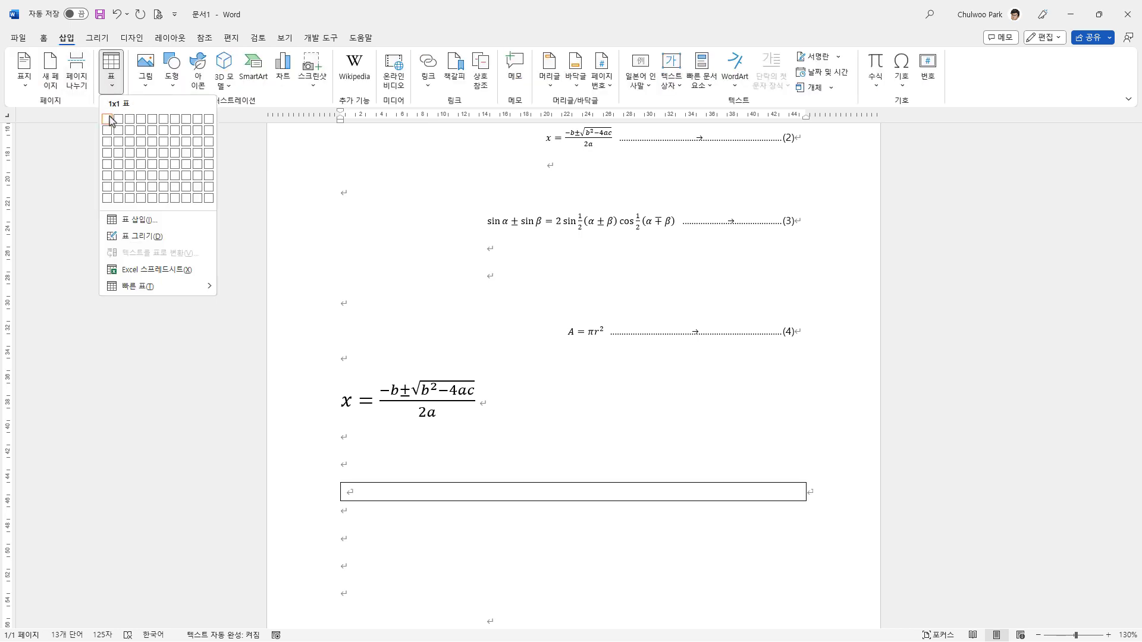
{"action": "left_click", "coordinate": [129, 119]}
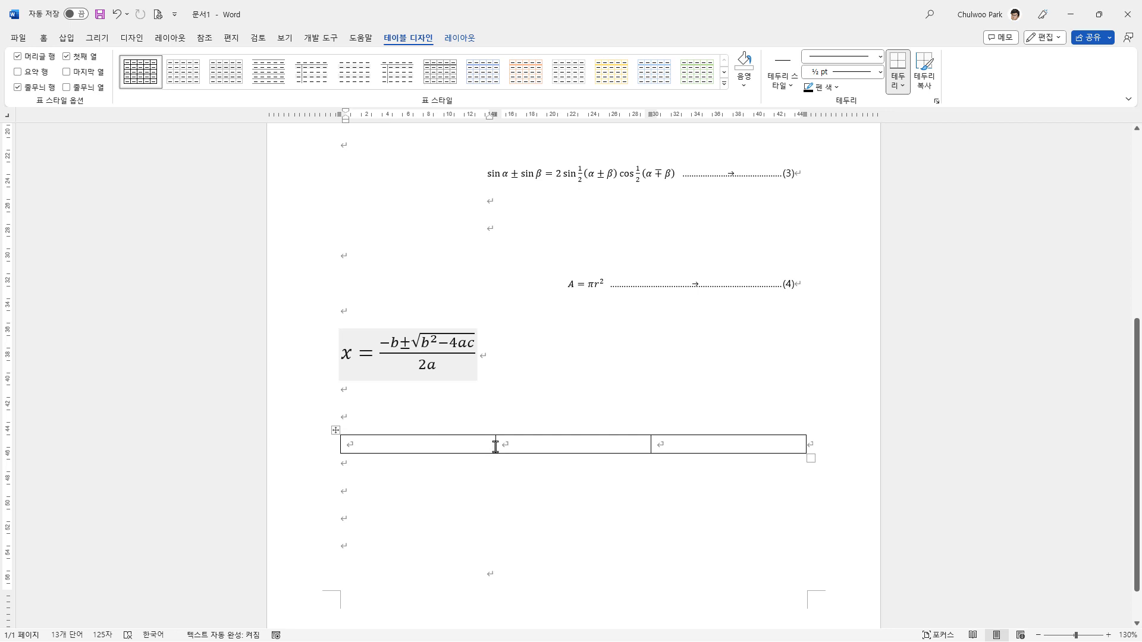
Step: Narrow the table's first column to about 1.24 cm and its third to about 1.16 cm, widening the middle column
{"action": "left_click_drag", "start_coordinate": [495, 446], "coordinate": [377, 447]}
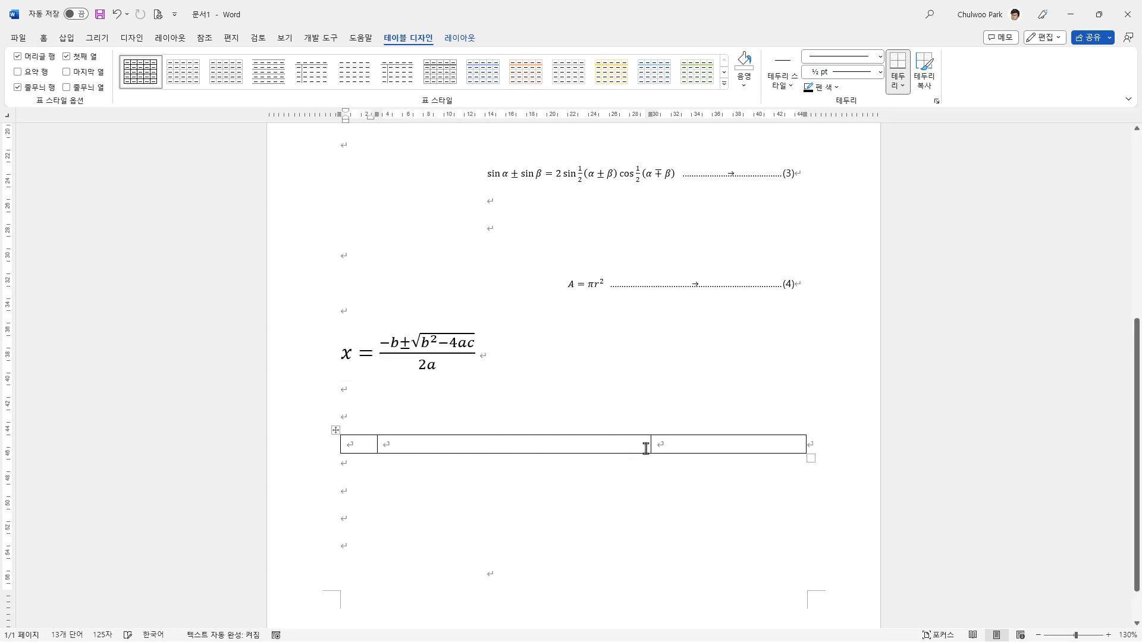
{"action": "left_click_drag", "start_coordinate": [651, 446], "coordinate": [771, 446]}
{"action": "left_click", "coordinate": [588, 445]}
{"action": "left_click", "coordinate": [354, 443]}
Step: Compare the column widths in the table properties and set the third column's width to 1.24 cm to match the first
{"action": "right_click", "coordinate": [358, 444]}
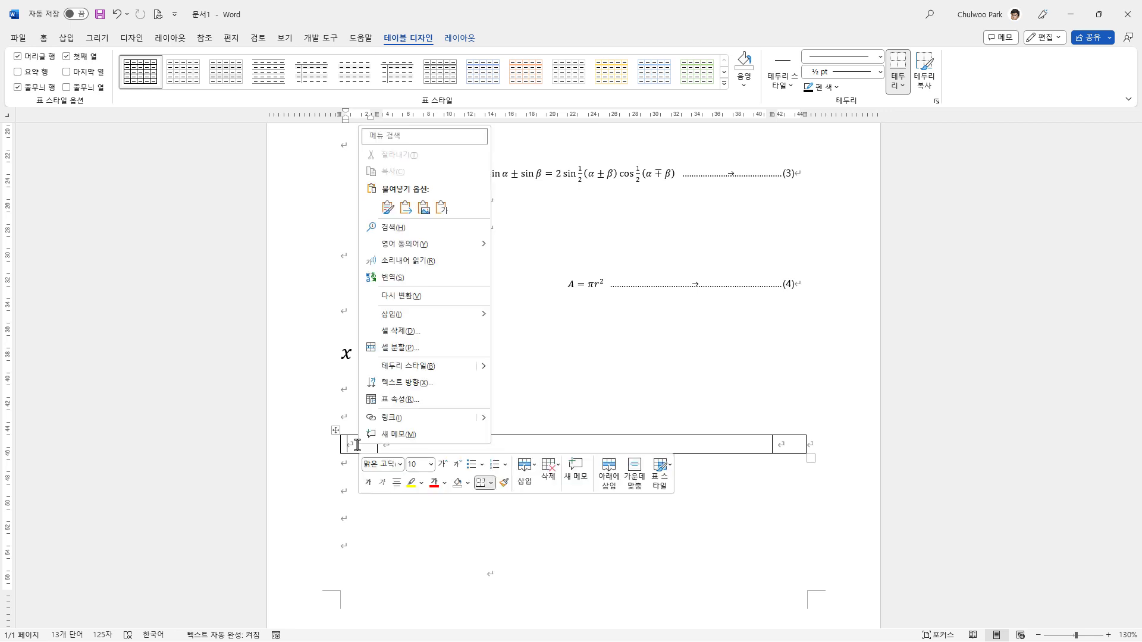
{"action": "mouse_move", "coordinate": [417, 321]}
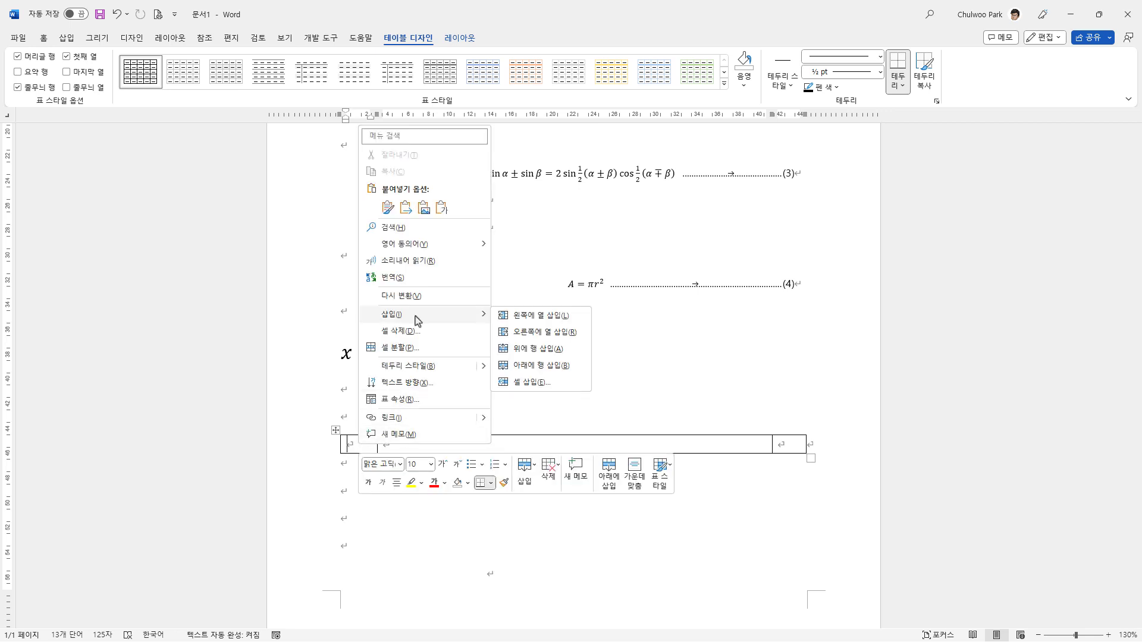
{"action": "left_click", "coordinate": [421, 400]}
{"action": "left_click", "coordinate": [532, 192]}
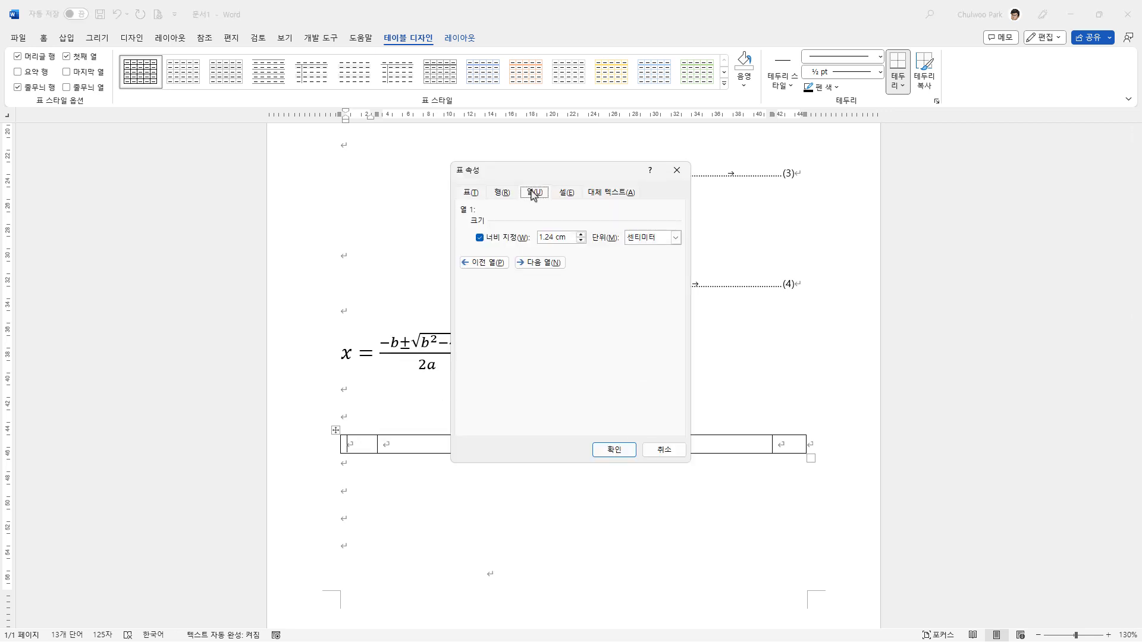
{"action": "double_click", "coordinate": [552, 240]}
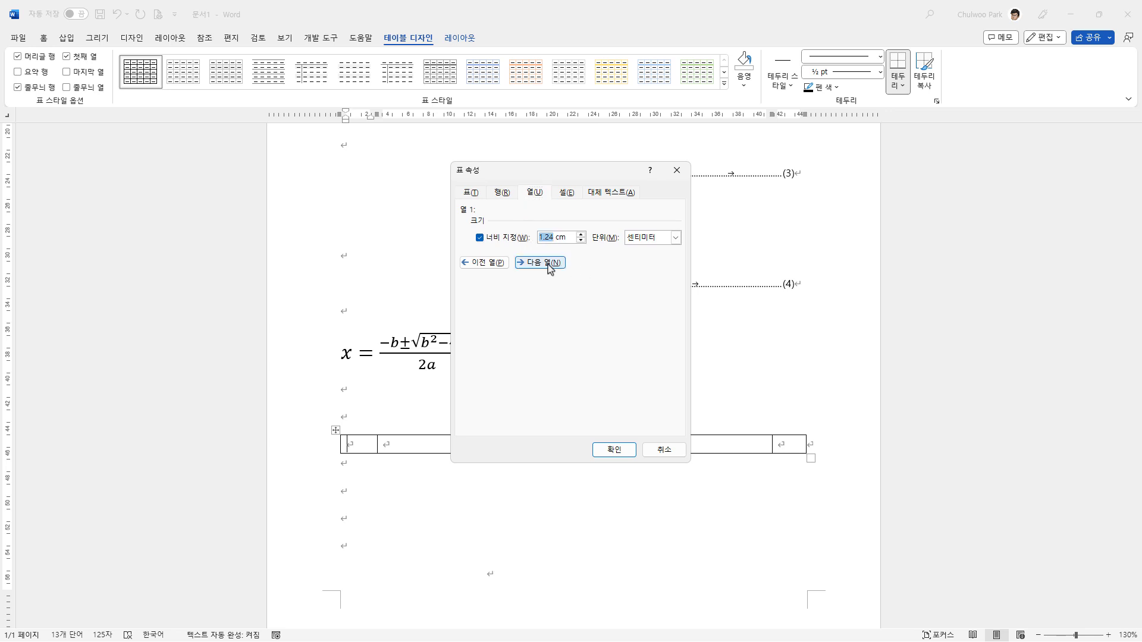
{"action": "left_click", "coordinate": [540, 262]}
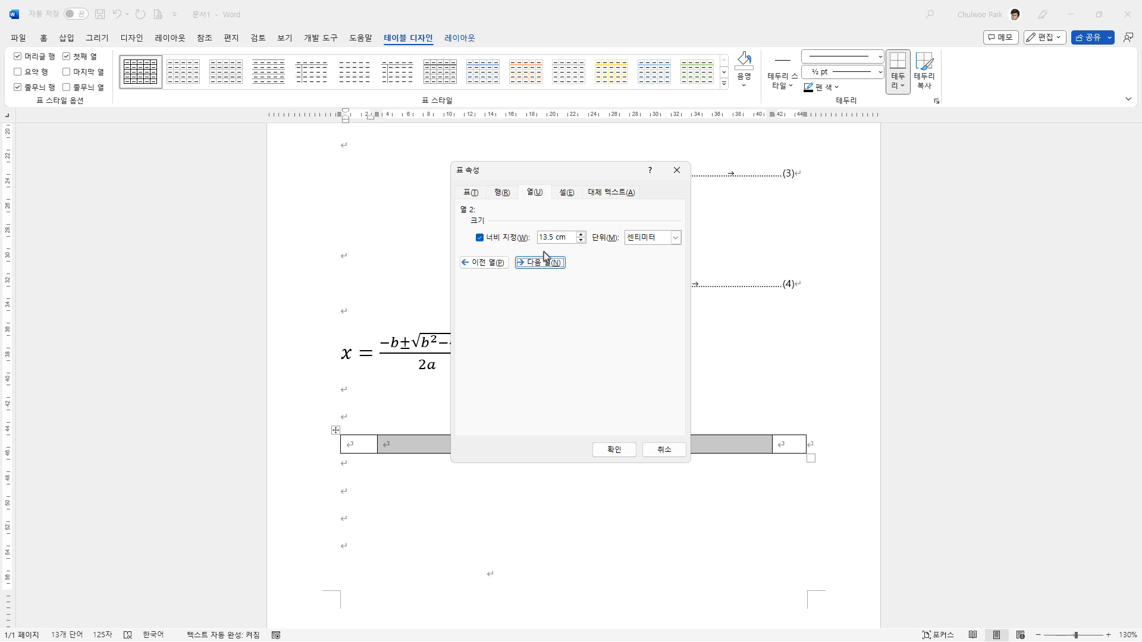
{"action": "left_click", "coordinate": [540, 262]}
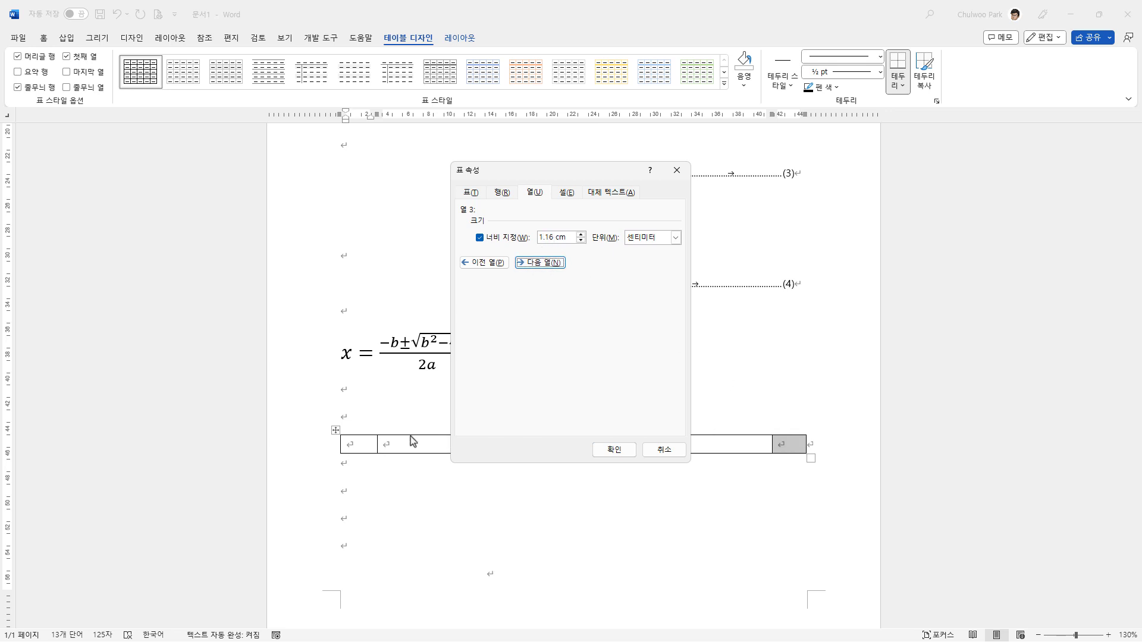
{"action": "left_click", "coordinate": [484, 263]}
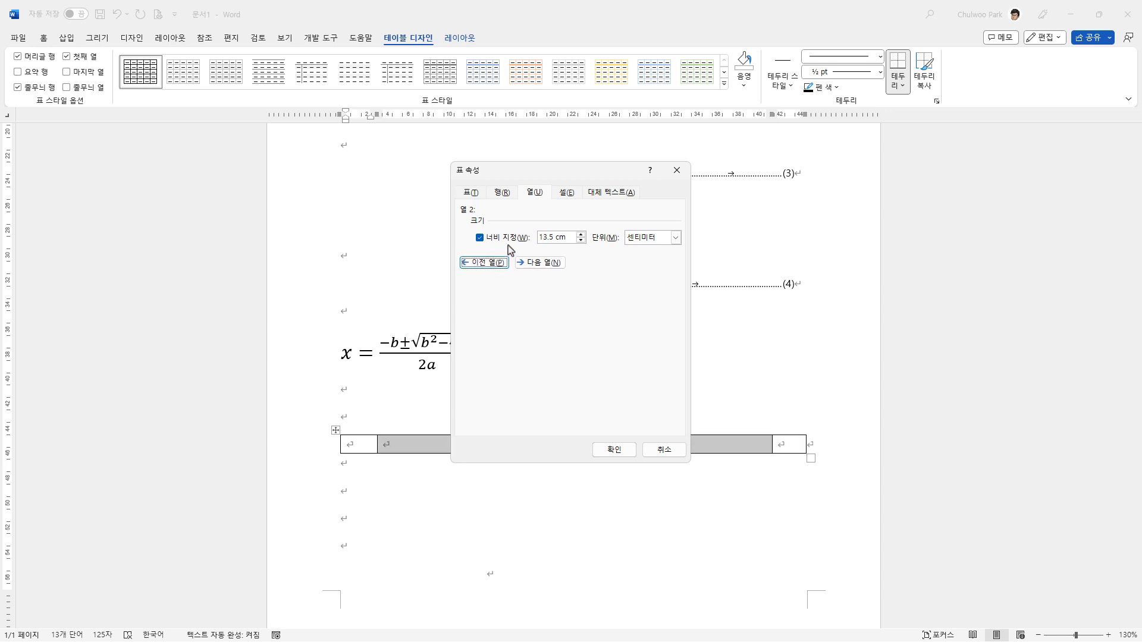
{"action": "left_click", "coordinate": [489, 266]}
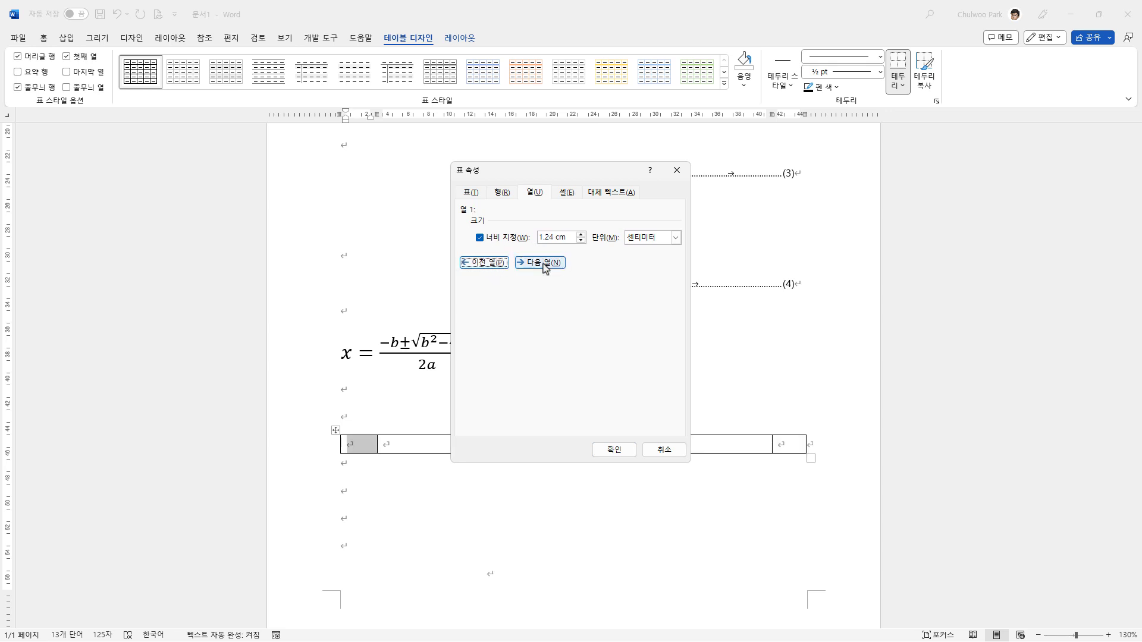
{"action": "left_click", "coordinate": [541, 263]}
{"action": "left_click", "coordinate": [542, 264]}
{"action": "double_click", "coordinate": [549, 240]}
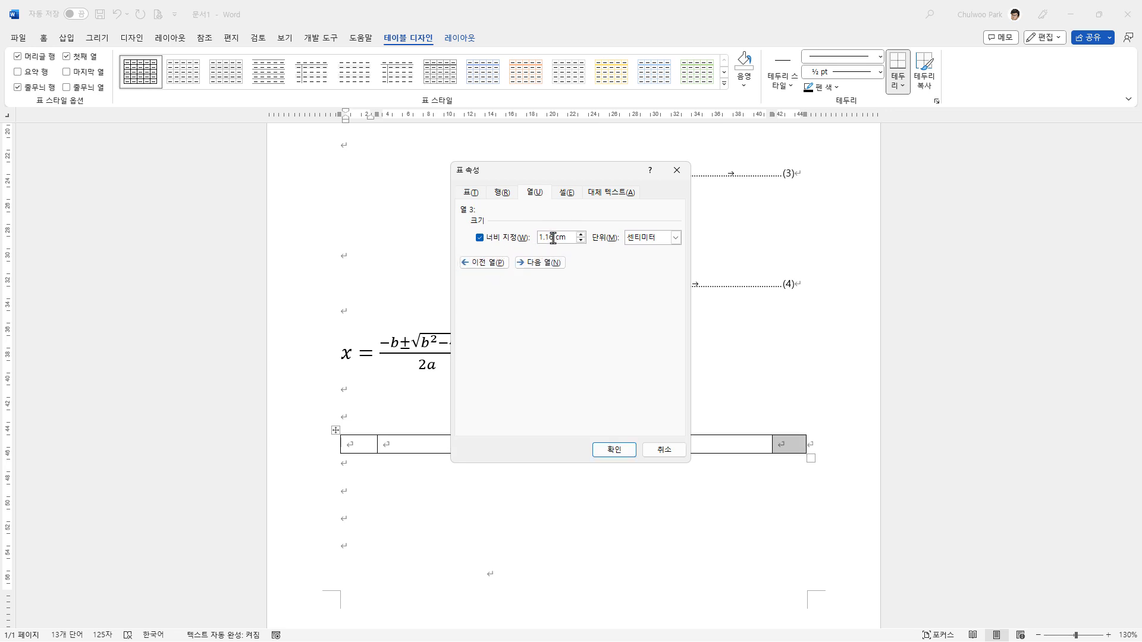
{"action": "type", "text": "1."}
{"action": "left_click", "coordinate": [619, 453]}
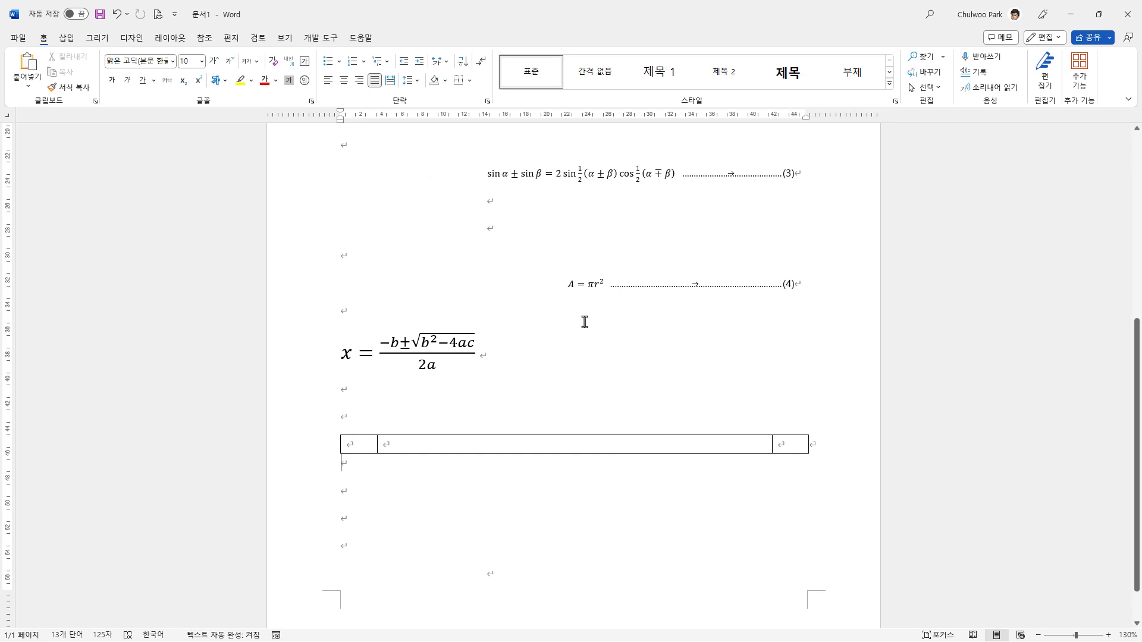
Step: Set the preferred width of the whole table to 100%
{"action": "left_click", "coordinate": [348, 441]}
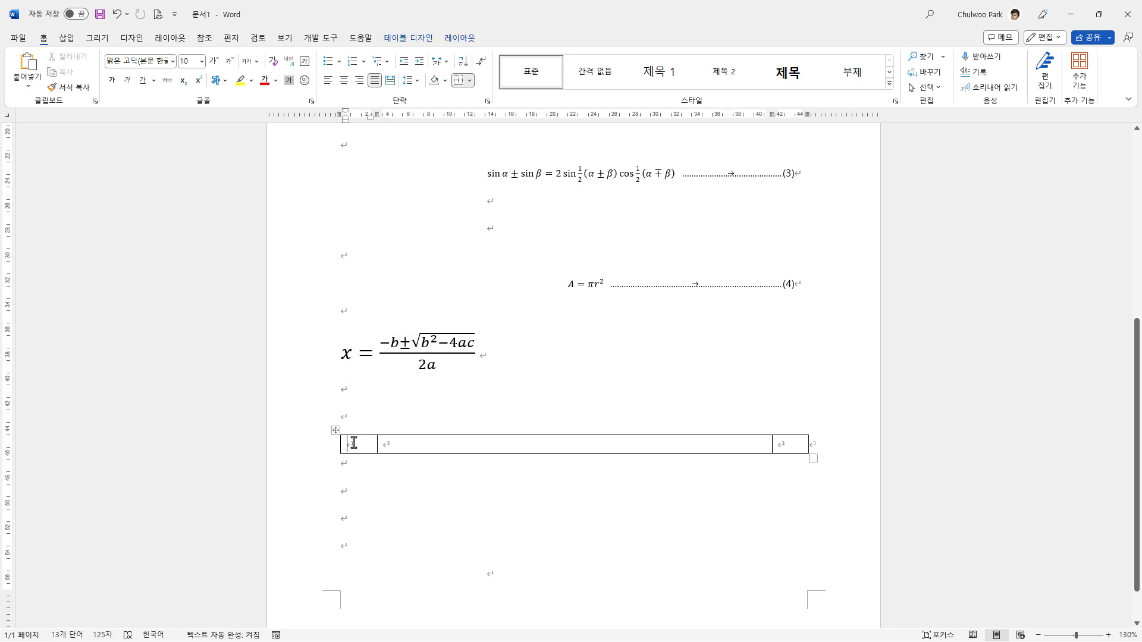
{"action": "left_click", "coordinate": [335, 430]}
{"action": "right_click", "coordinate": [335, 430]}
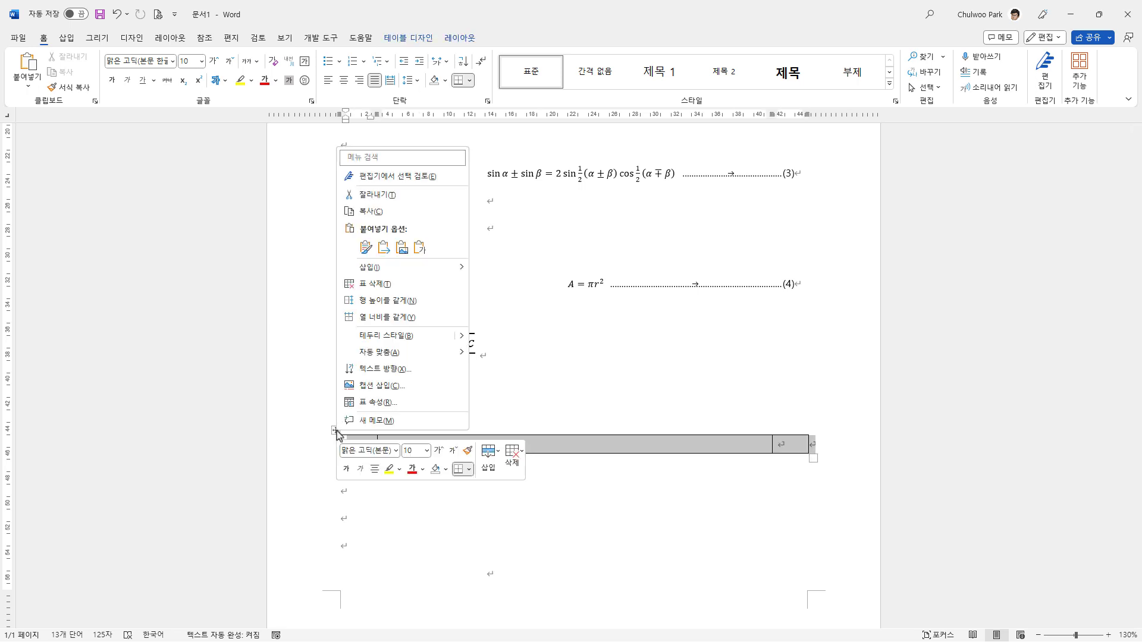
{"action": "left_click", "coordinate": [380, 402]}
{"action": "left_click", "coordinate": [470, 192]}
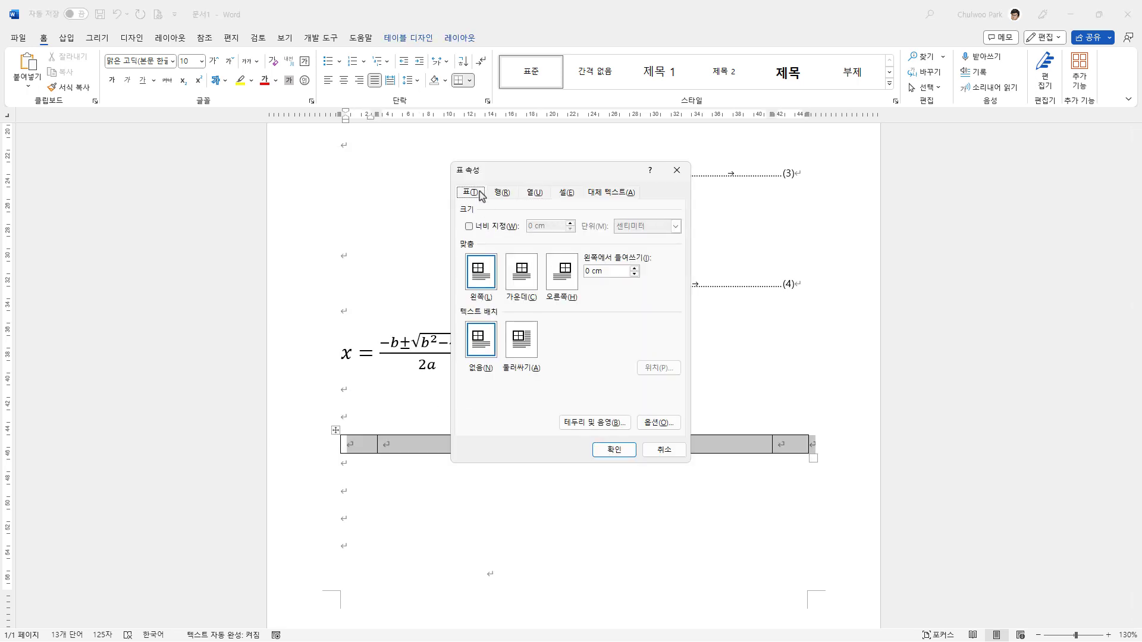
{"action": "left_click", "coordinate": [494, 227]}
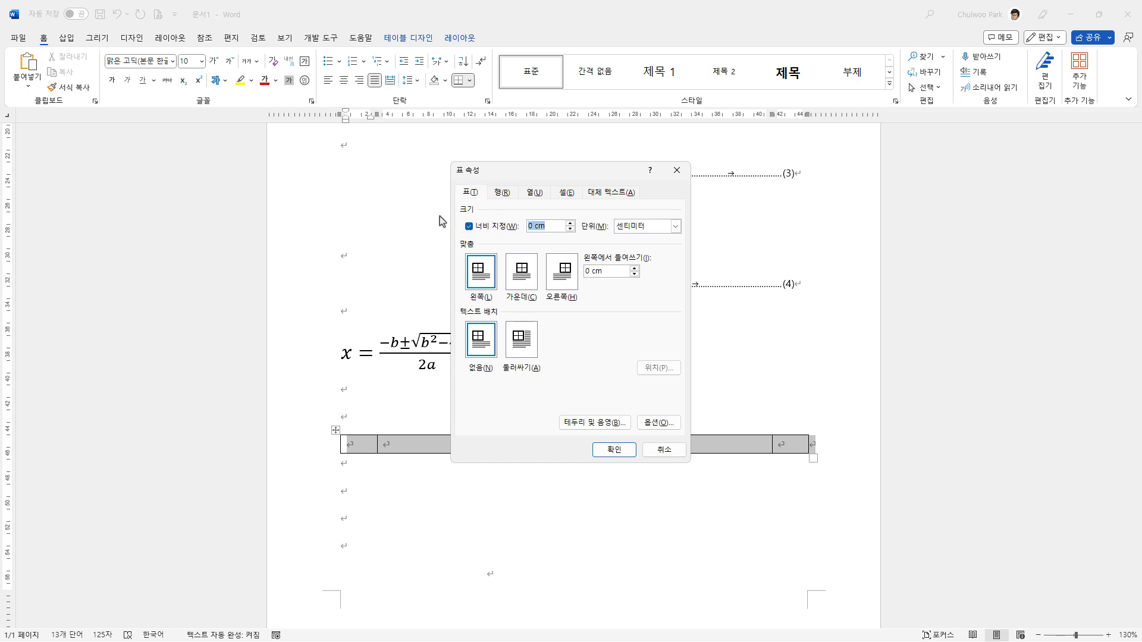
{"action": "type", "text": "100%"}
{"action": "left_click", "coordinate": [624, 454]}
{"action": "left_click", "coordinate": [640, 495]}
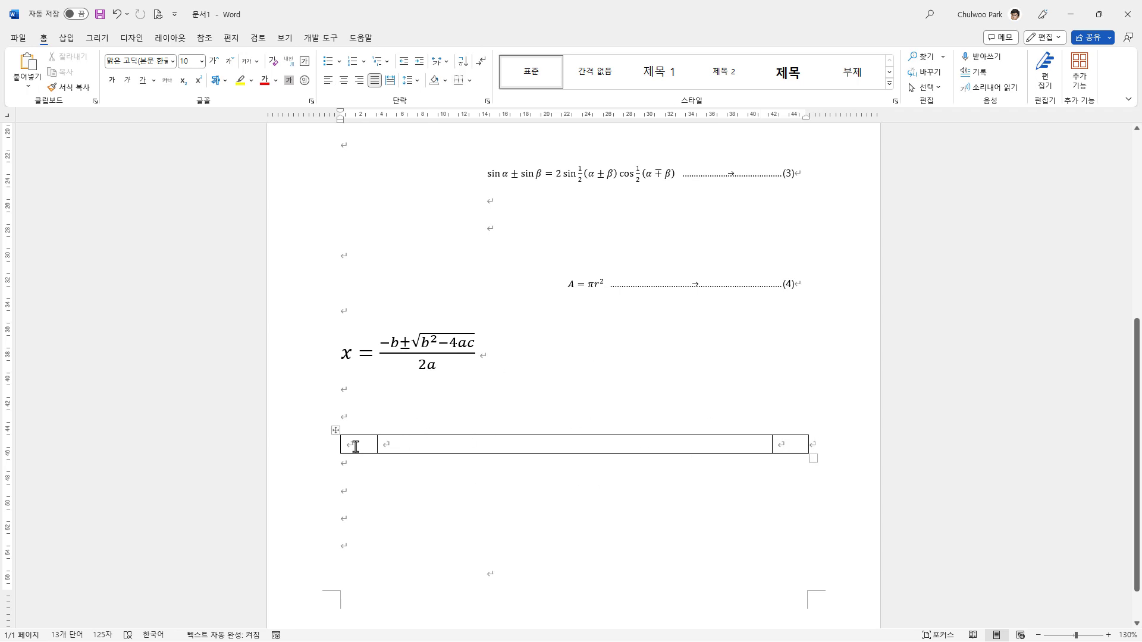
Step: Insert the built-in quadratic formula into the table's middle cell
{"action": "left_click", "coordinate": [673, 441]}
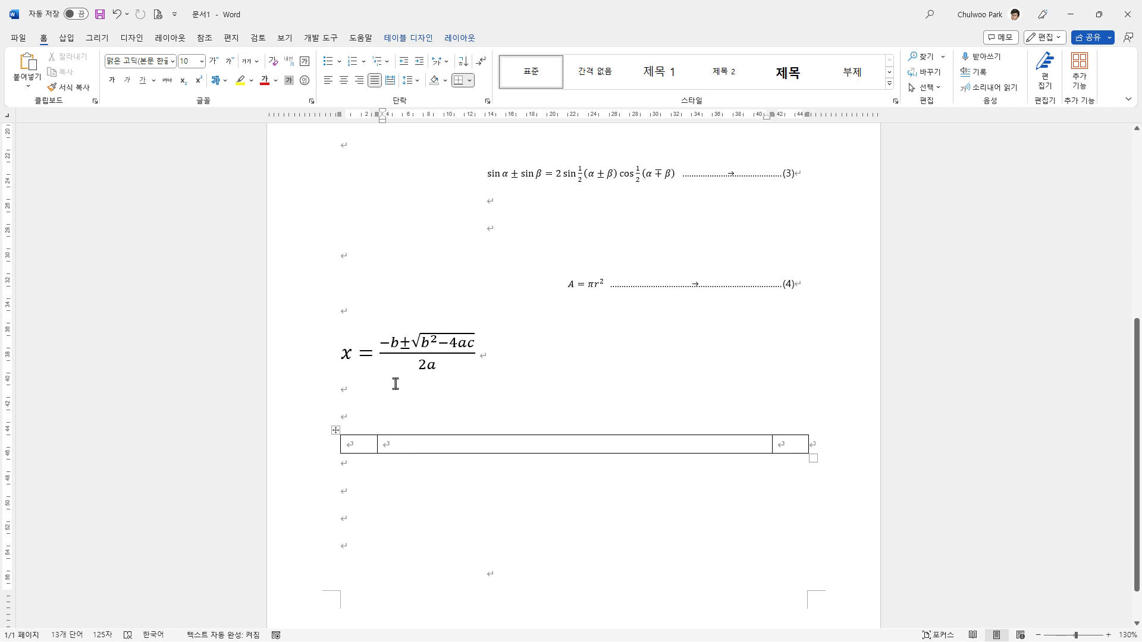
{"action": "left_click", "coordinate": [67, 38]}
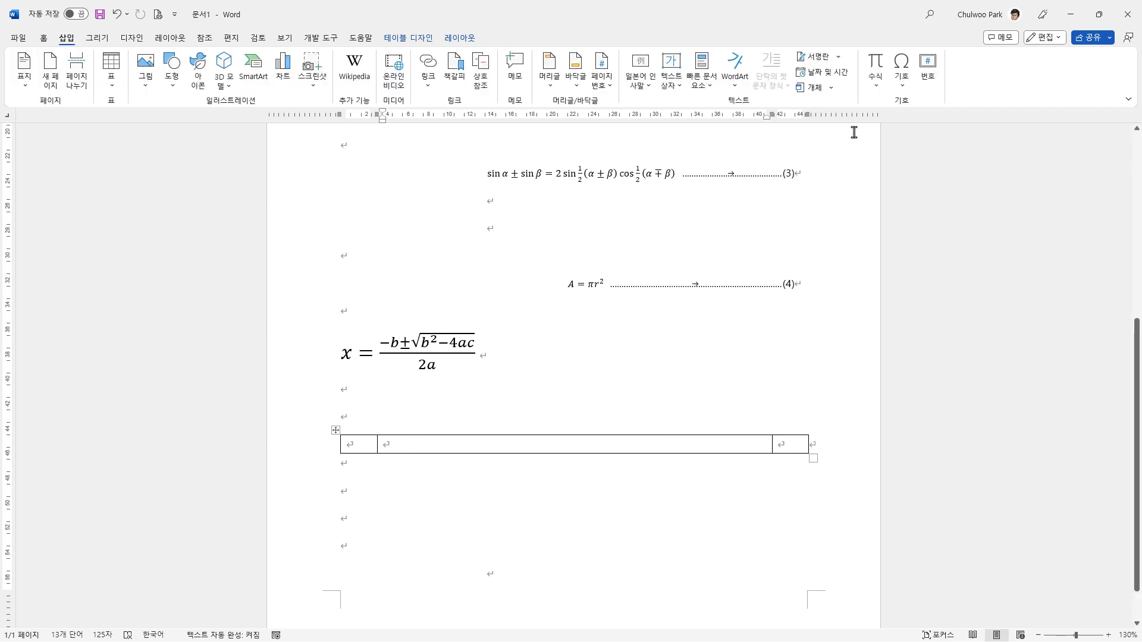
{"action": "left_click", "coordinate": [876, 85]}
{"action": "left_click", "coordinate": [934, 150]}
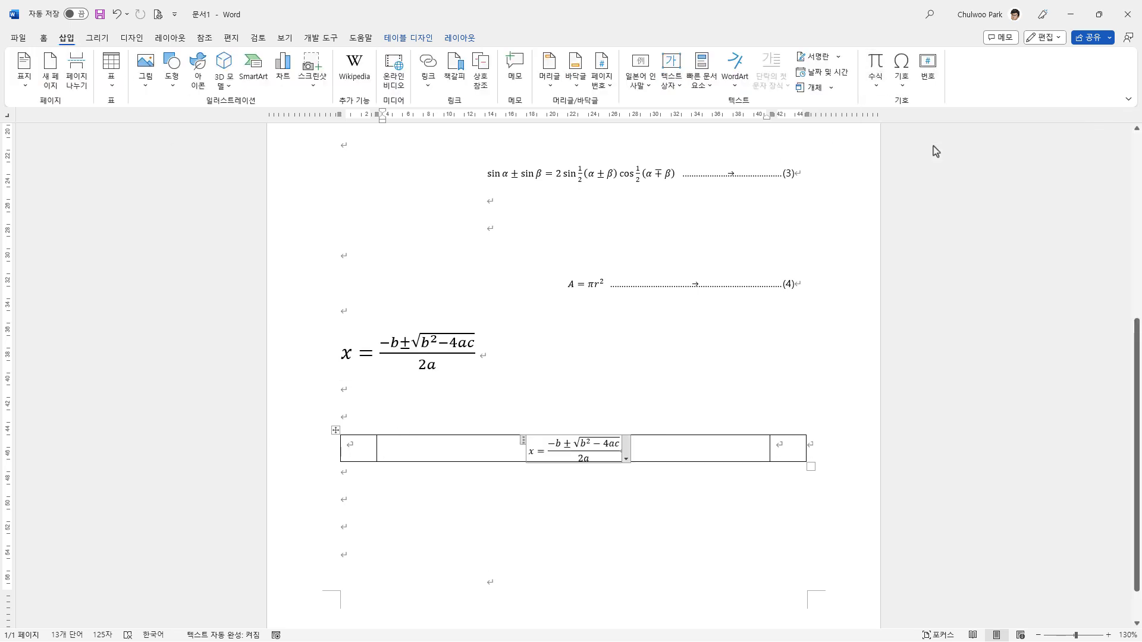
{"action": "left_click", "coordinate": [650, 507]}
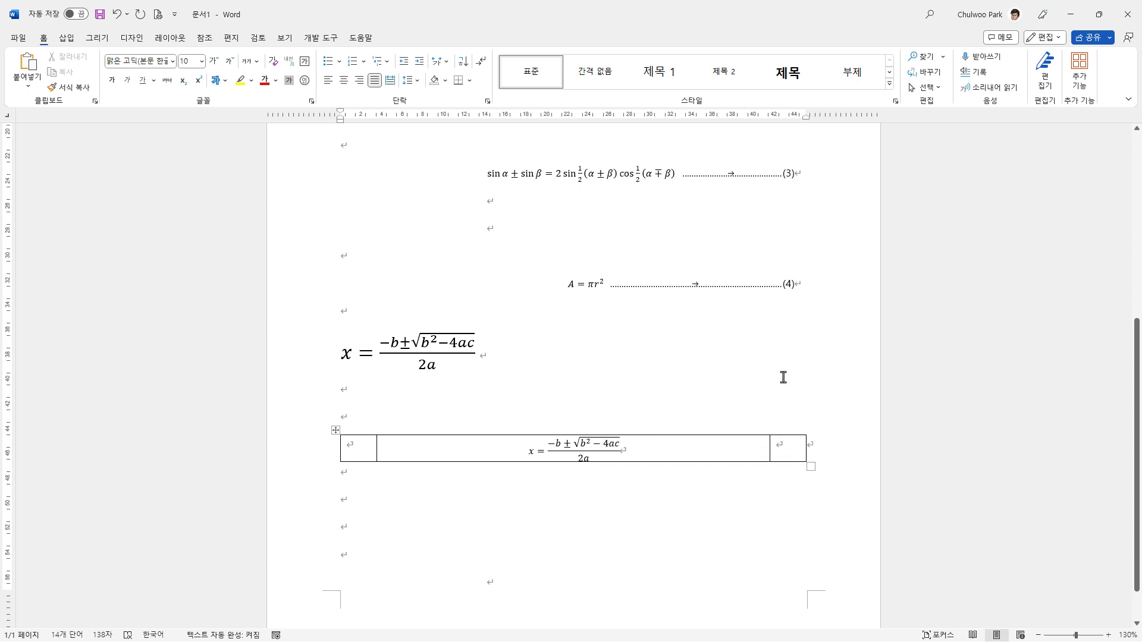
Step: Copy the equation number (4) with its parentheses from the circle-area line into the table's third cell
{"action": "left_click", "coordinate": [784, 287]}
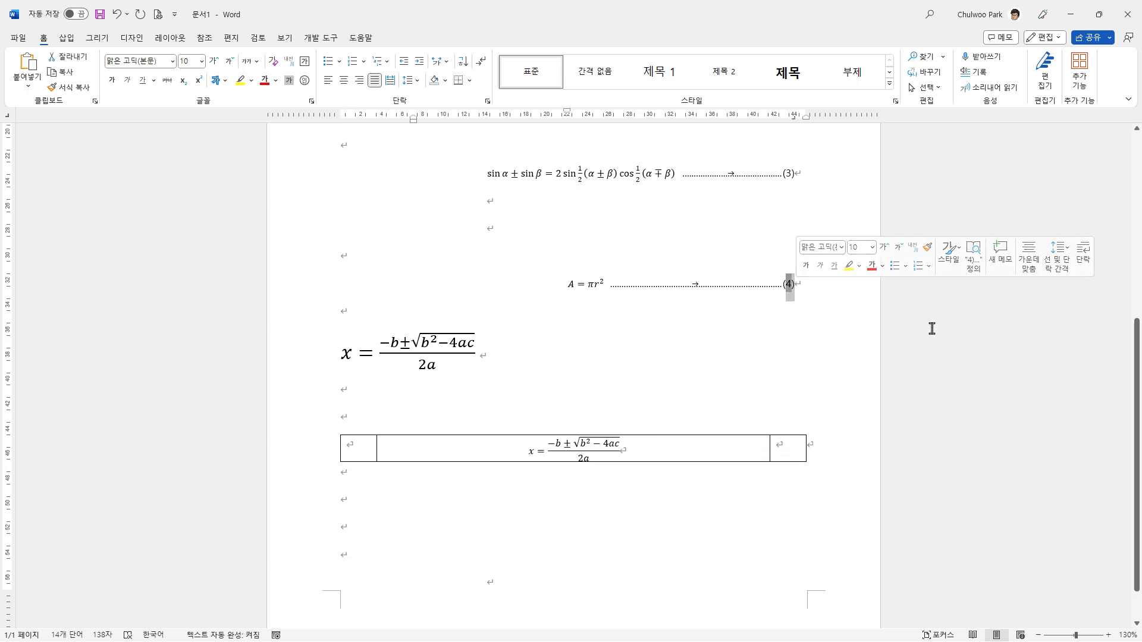
{"action": "key", "text": "shift+End"}
{"action": "key", "text": "ctrl+c"}
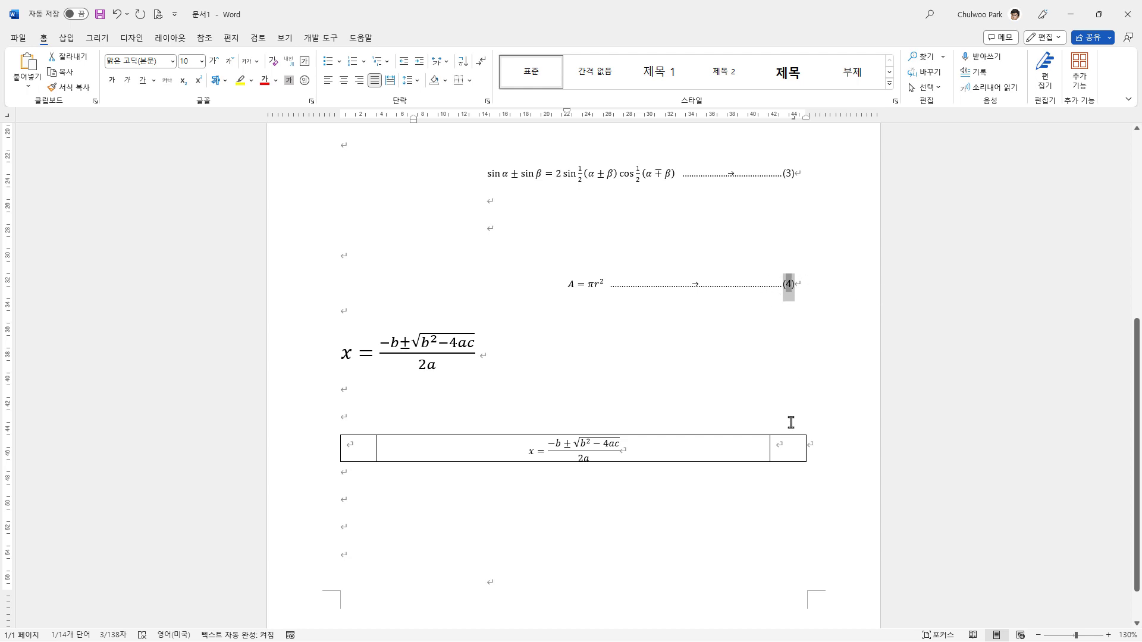
{"action": "left_click", "coordinate": [793, 453]}
{"action": "key", "text": "ctrl+v"}
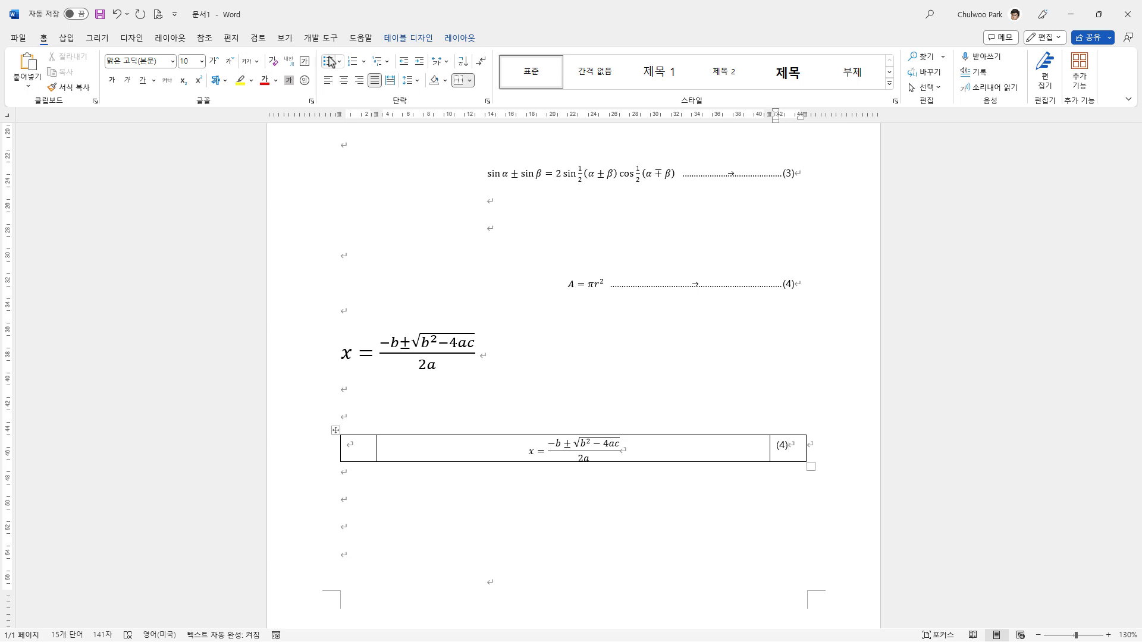
Step: Centre the equation number horizontally and vertically within the table's third cell
{"action": "left_click", "coordinate": [343, 81]}
{"action": "left_click", "coordinate": [459, 39]}
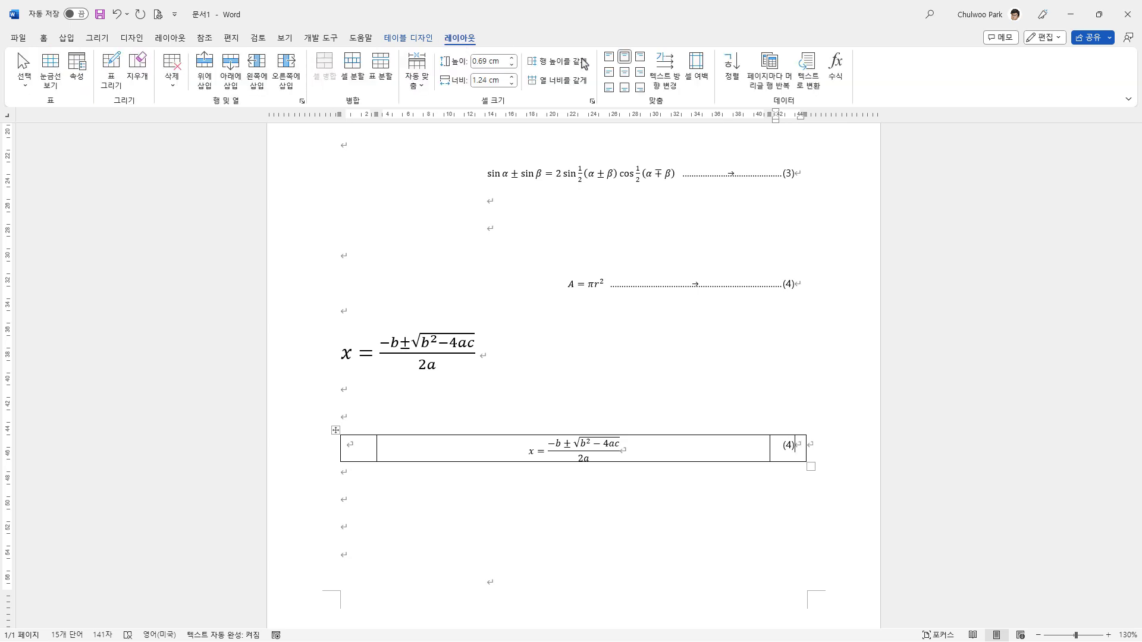
{"action": "left_click", "coordinate": [624, 72]}
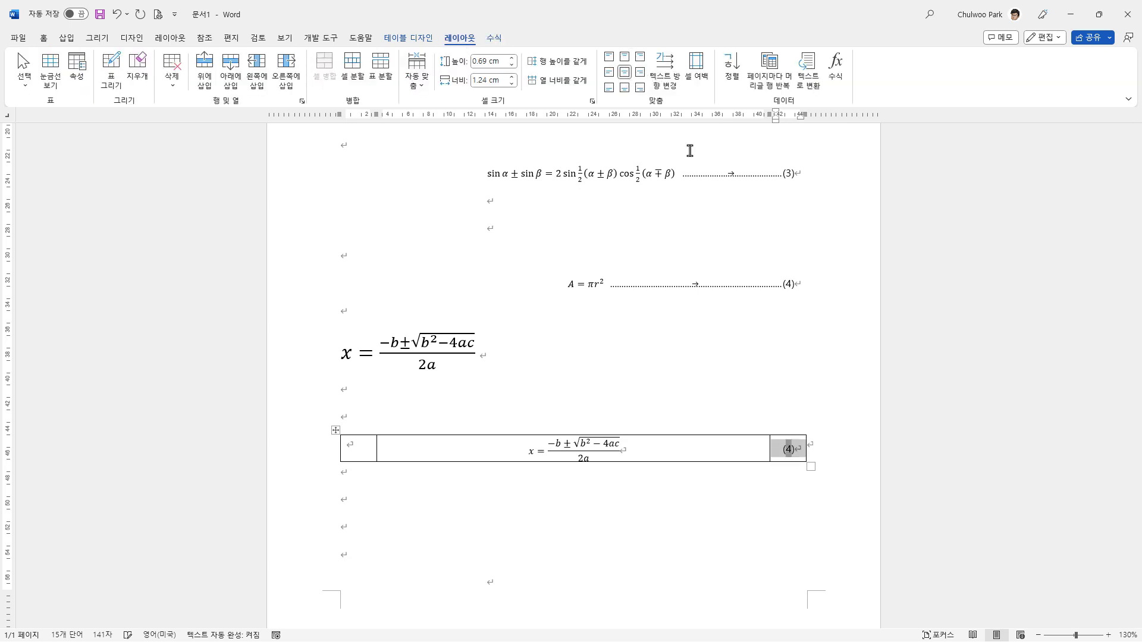
{"action": "left_click", "coordinate": [758, 483]}
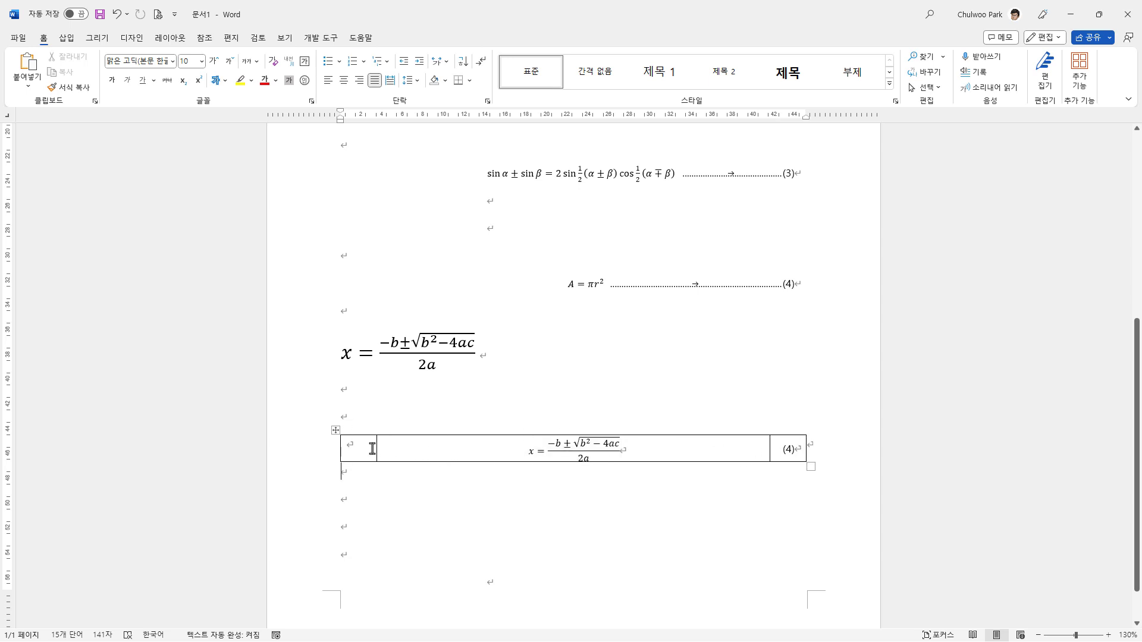
Step: Select the whole equation table and remove all of its borders
{"action": "left_click", "coordinate": [335, 430]}
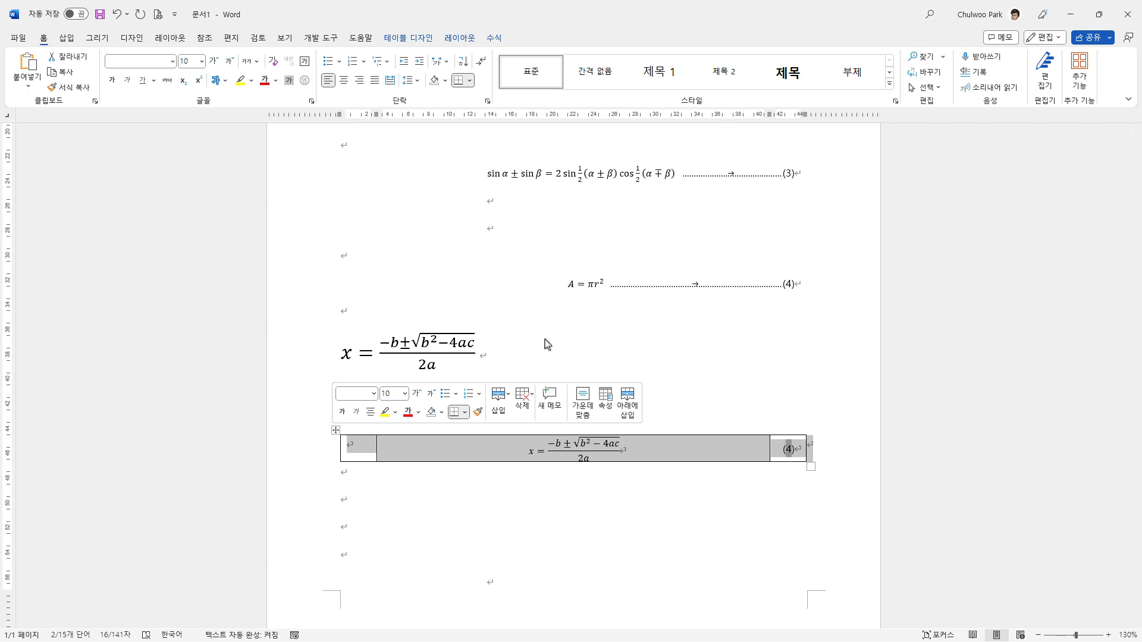
{"action": "left_click", "coordinate": [420, 39]}
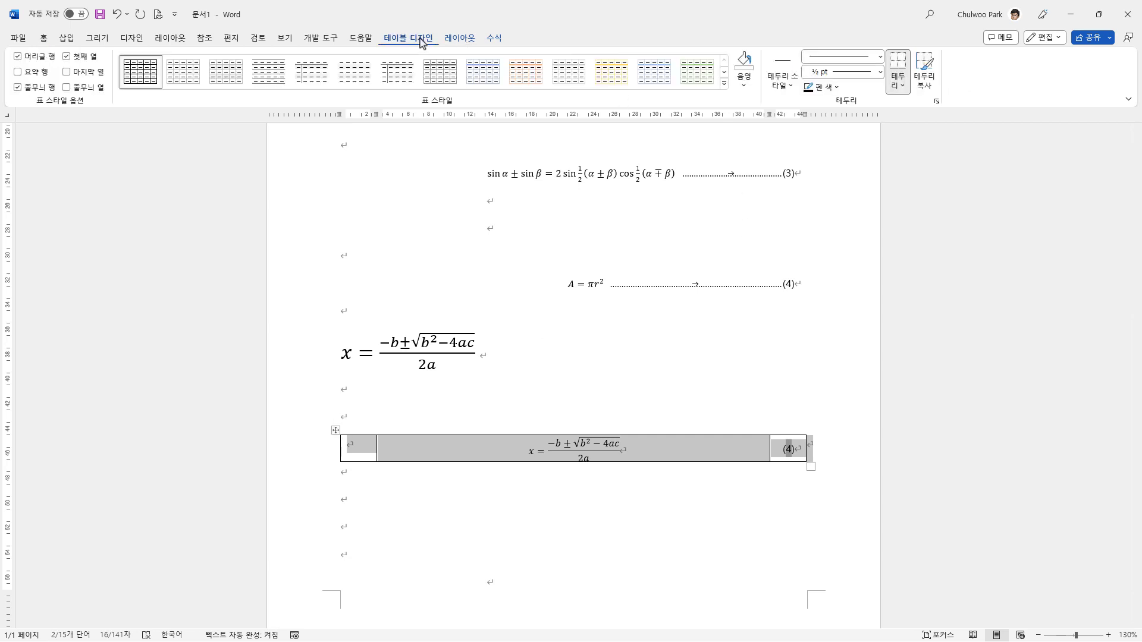
{"action": "left_click", "coordinate": [902, 87]}
{"action": "left_click", "coordinate": [943, 176]}
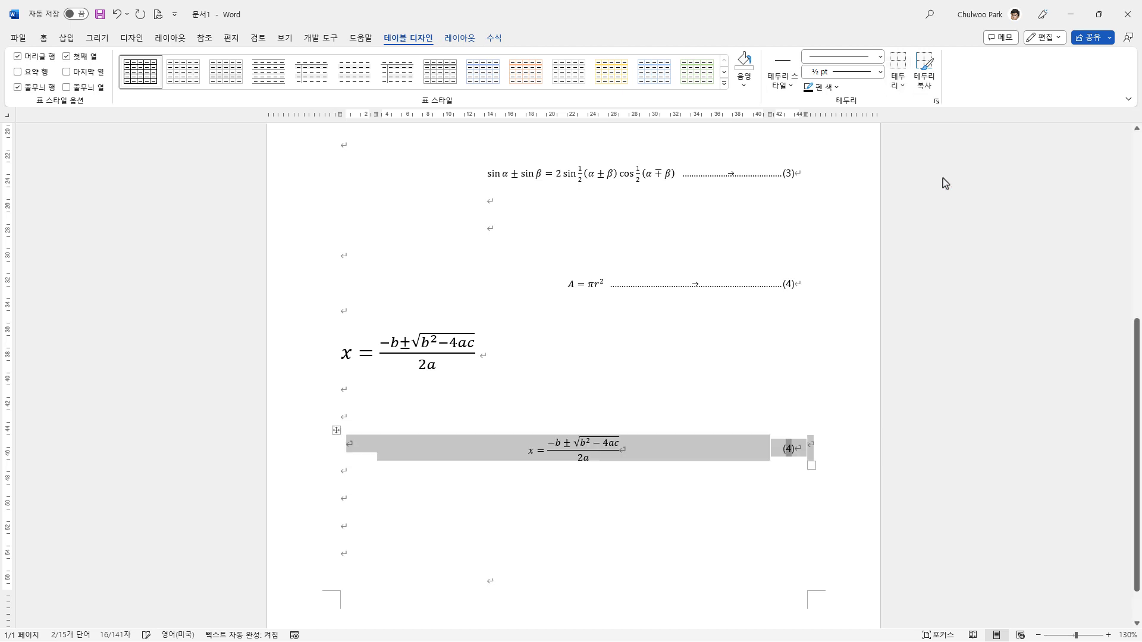
Step: Turn on the display of table gridlines for the borderless equation table
{"action": "left_click", "coordinate": [689, 526]}
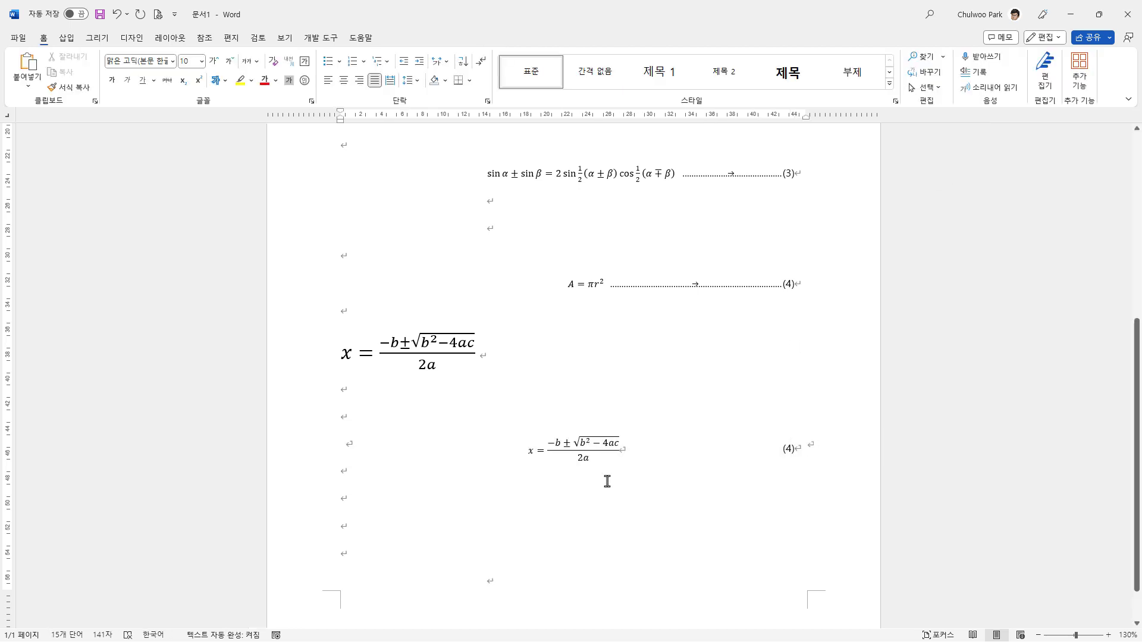
{"action": "left_click", "coordinate": [517, 449]}
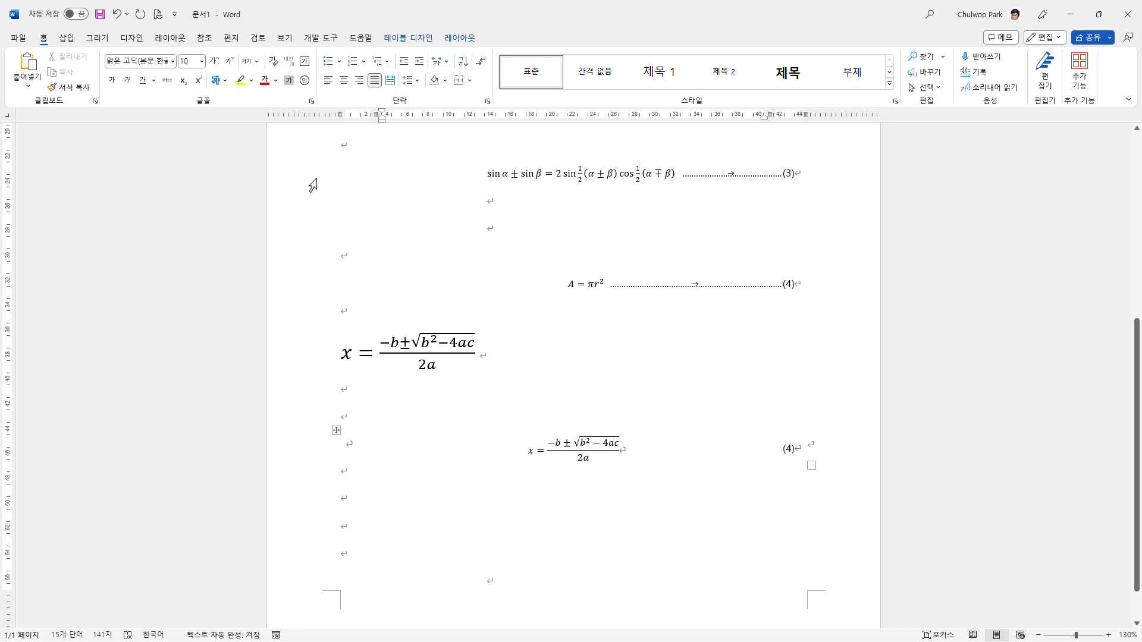
{"action": "left_click", "coordinate": [459, 38]}
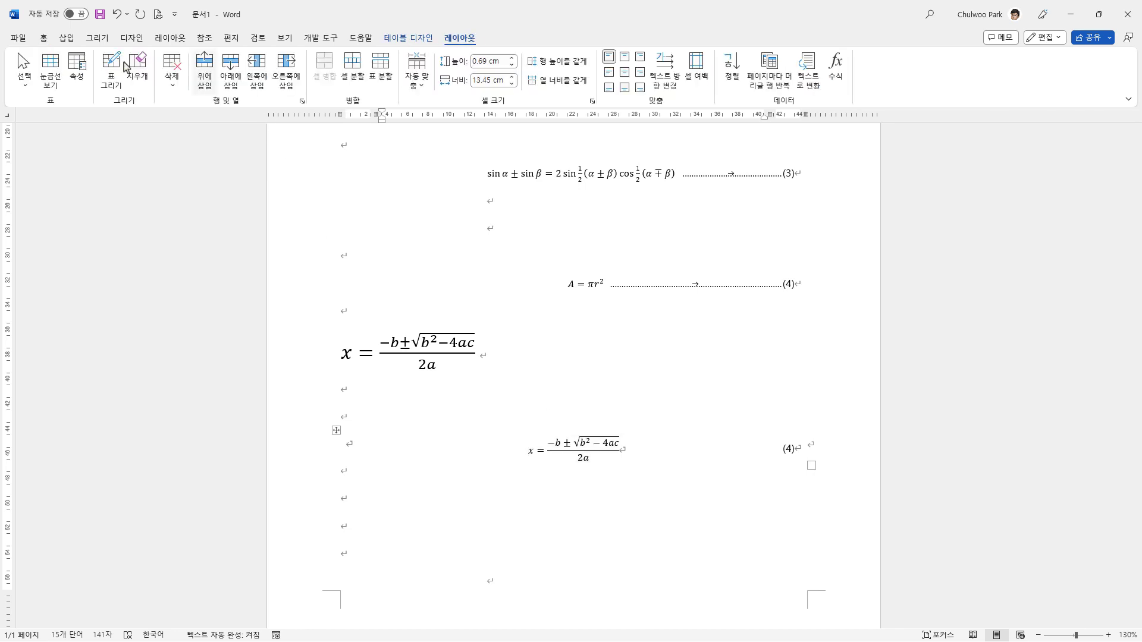
{"action": "left_click", "coordinate": [53, 81]}
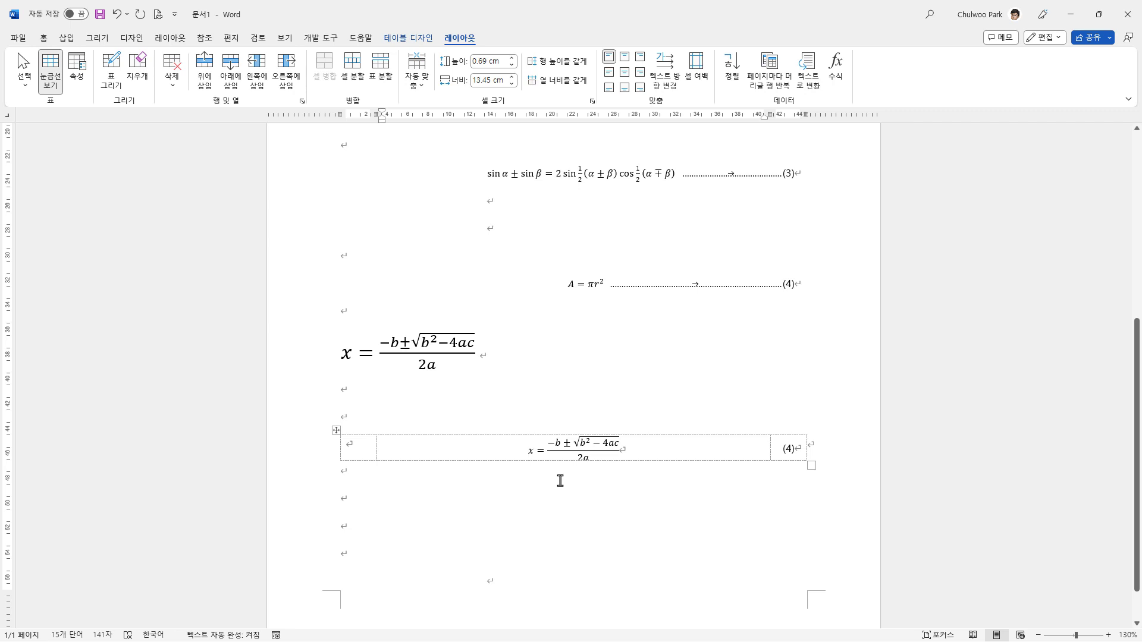
{"action": "left_click", "coordinate": [53, 81]}
{"action": "left_click", "coordinate": [52, 80]}
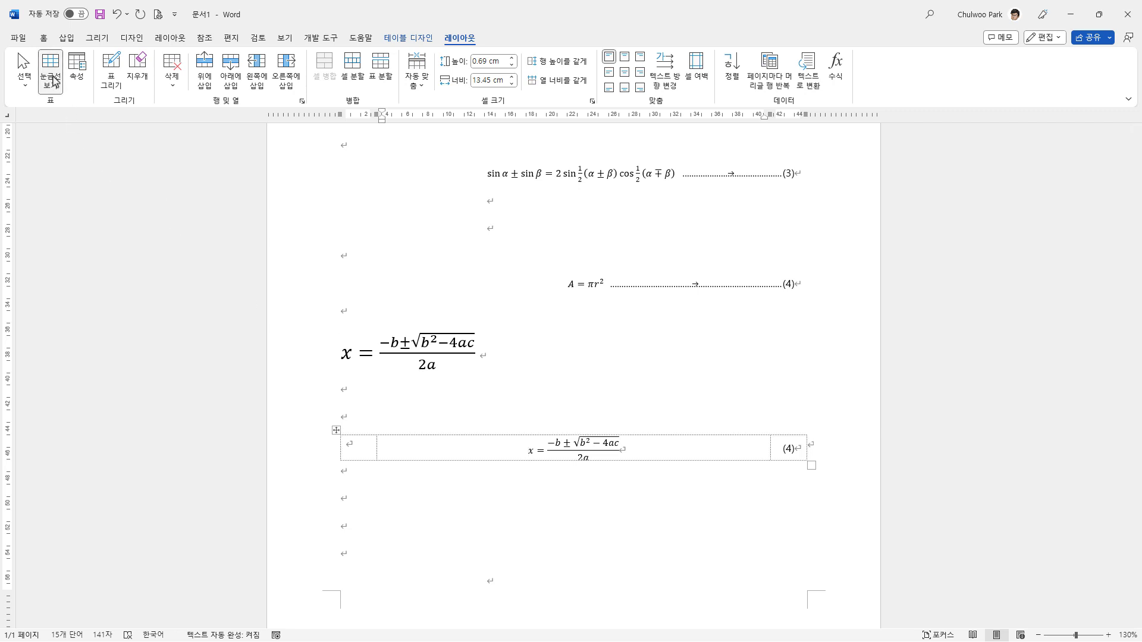
{"action": "left_click", "coordinate": [53, 81]}
{"action": "left_click", "coordinate": [53, 81]}
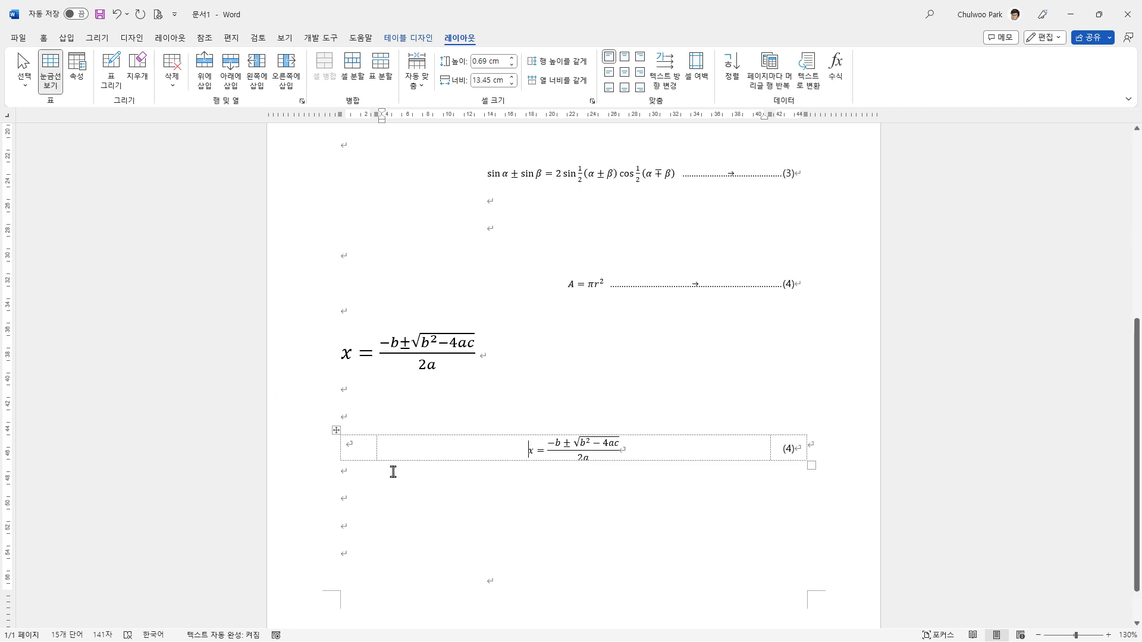
Step: Copy the whole quadratic-formula table and paste the duplicate on the empty line two paragraphs below it
{"action": "scroll", "coordinate": [425, 500], "scroll_direction": "down", "scroll_amount": 1}
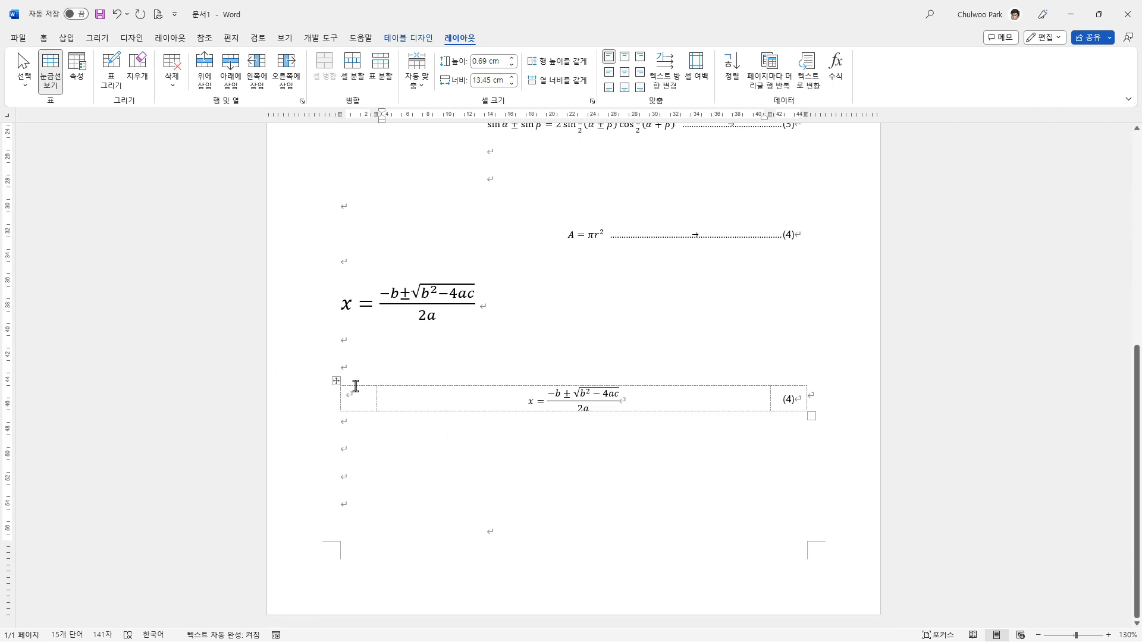
{"action": "left_click", "coordinate": [335, 381]}
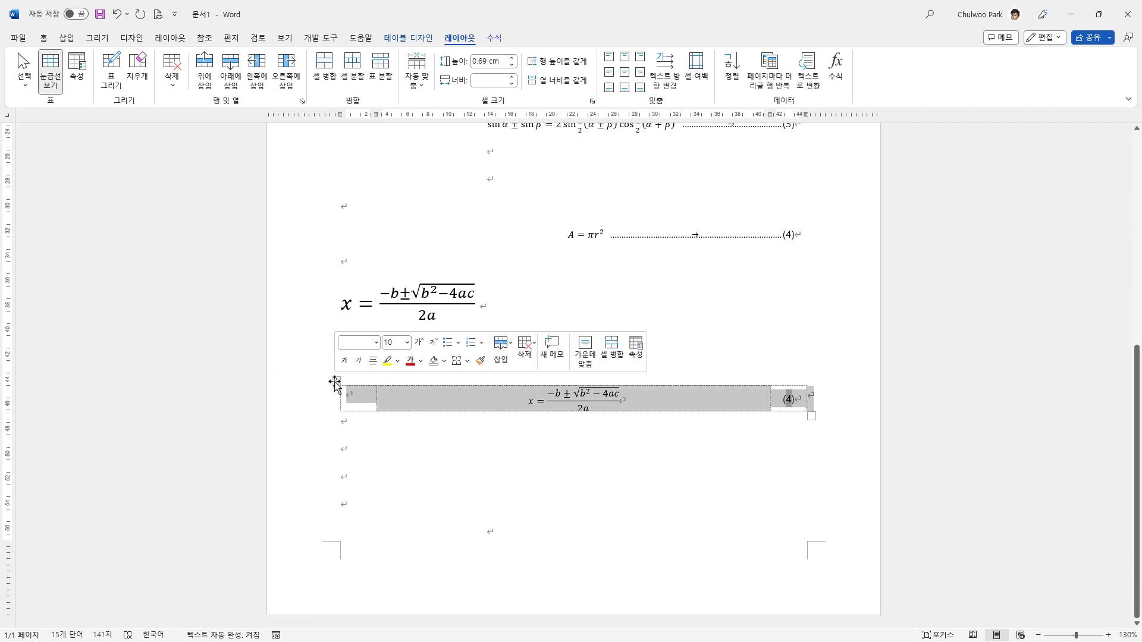
{"action": "right_click", "coordinate": [336, 381]}
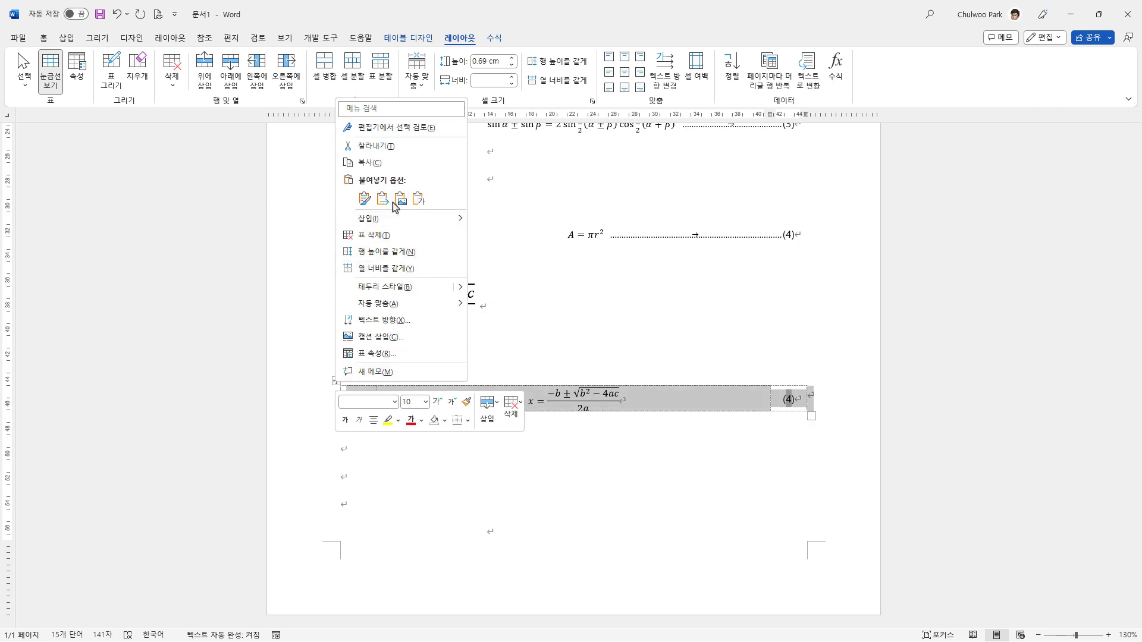
{"action": "left_click", "coordinate": [373, 162]}
{"action": "left_click", "coordinate": [381, 481]}
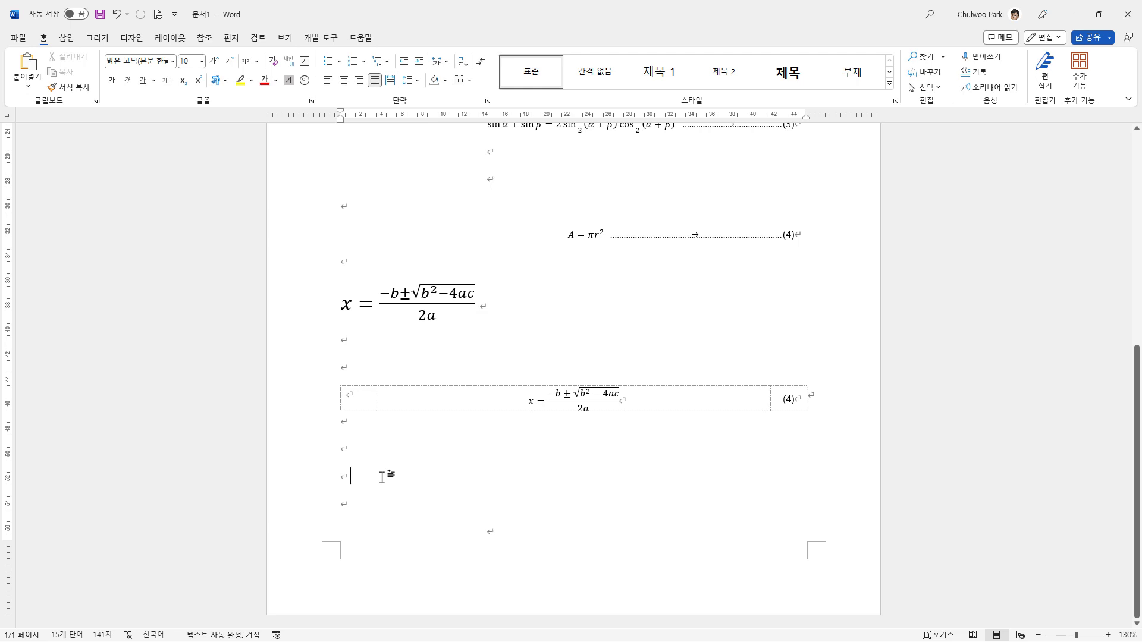
{"action": "key", "text": "ctrl+v"}
Step: Replace the quadratic formula in the pasted table's middle cell with the built-in cos α + cos β sum-to-product identity
{"action": "left_click", "coordinate": [528, 481]}
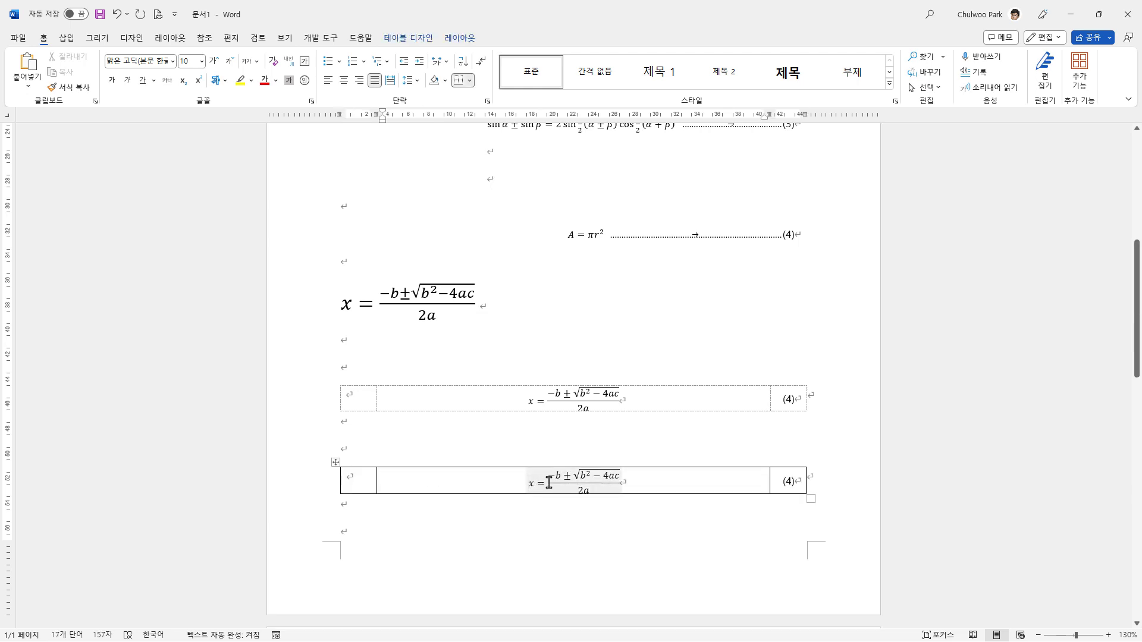
{"action": "left_click", "coordinate": [523, 473]}
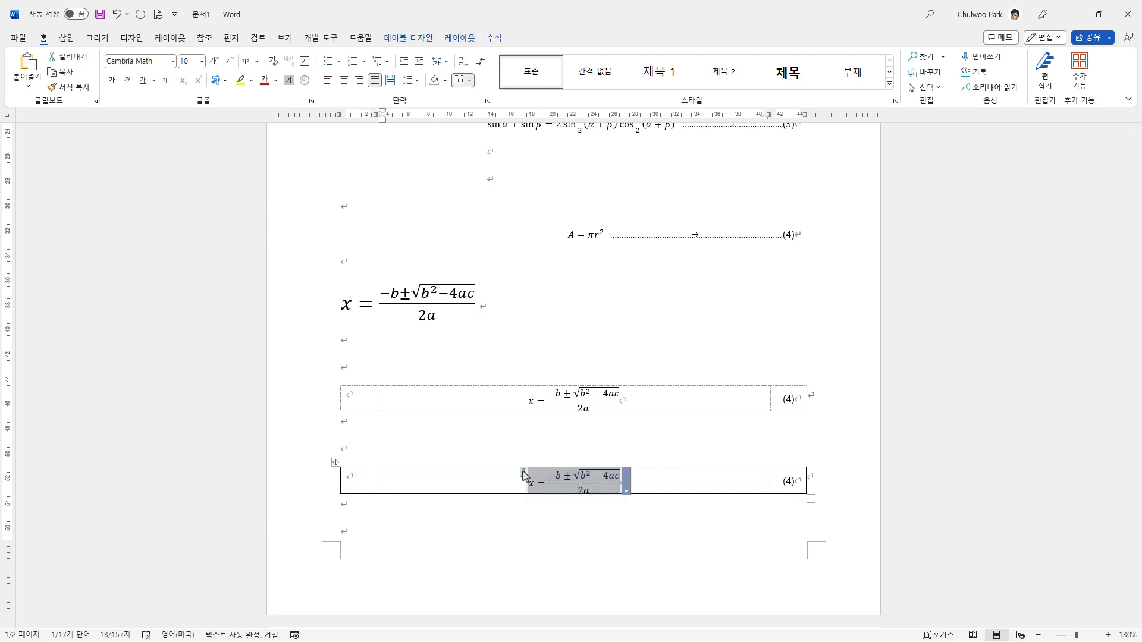
{"action": "key", "text": "Delete"}
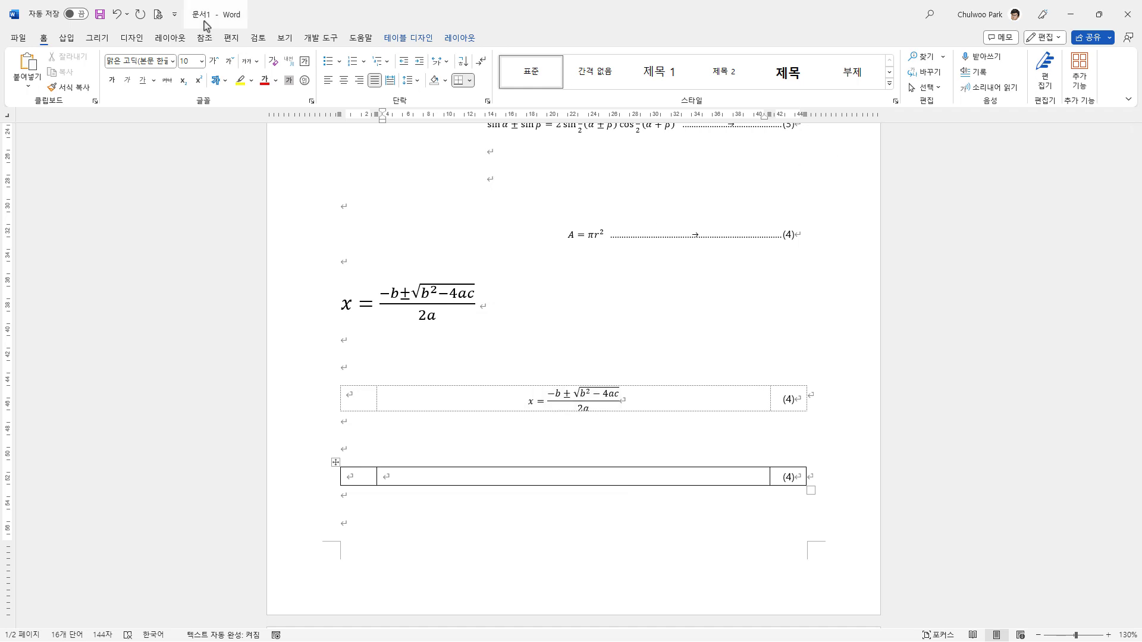
{"action": "left_click", "coordinate": [66, 37]}
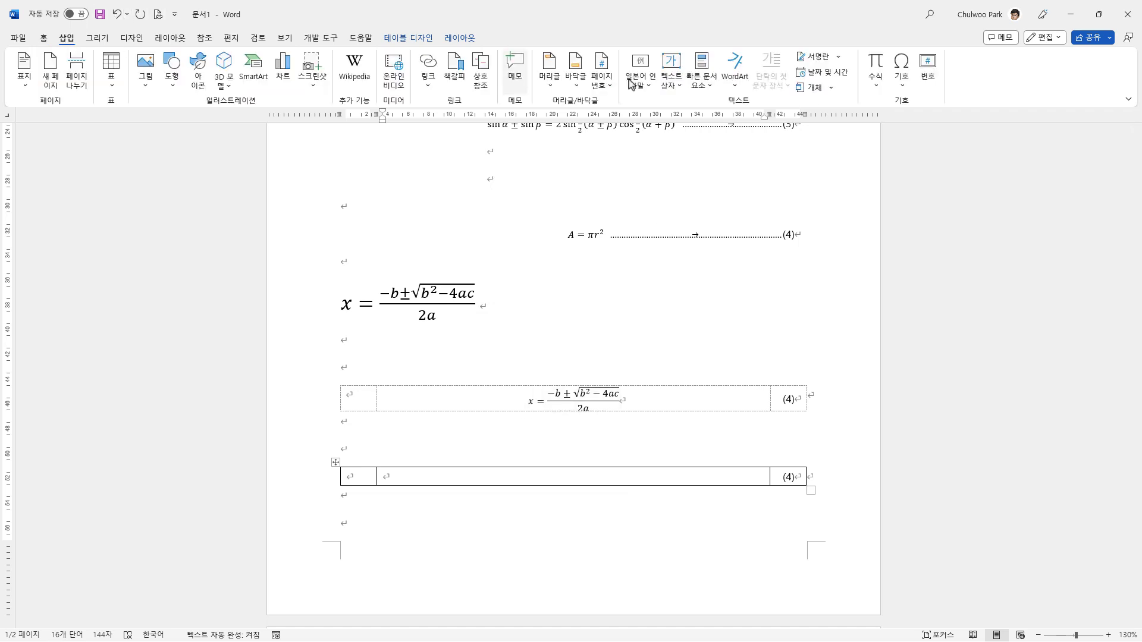
{"action": "left_click", "coordinate": [878, 88]}
{"action": "left_click", "coordinate": [976, 276]}
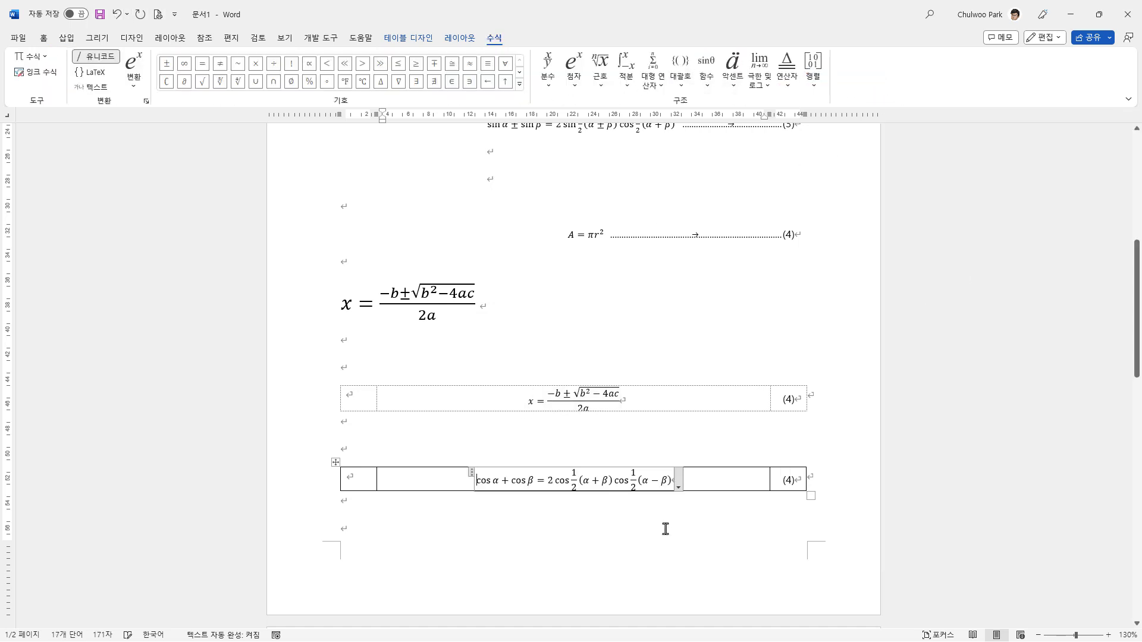
{"action": "left_click", "coordinate": [421, 491]}
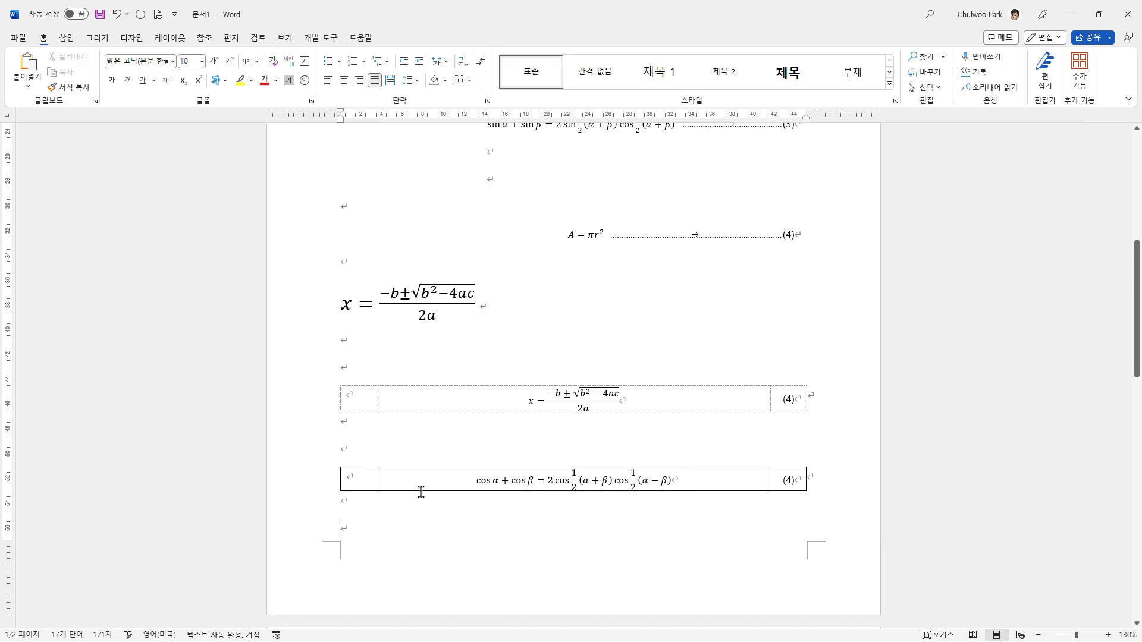
Step: Select the whole cosine-identity table and remove all of its borders
{"action": "left_click", "coordinate": [336, 465]}
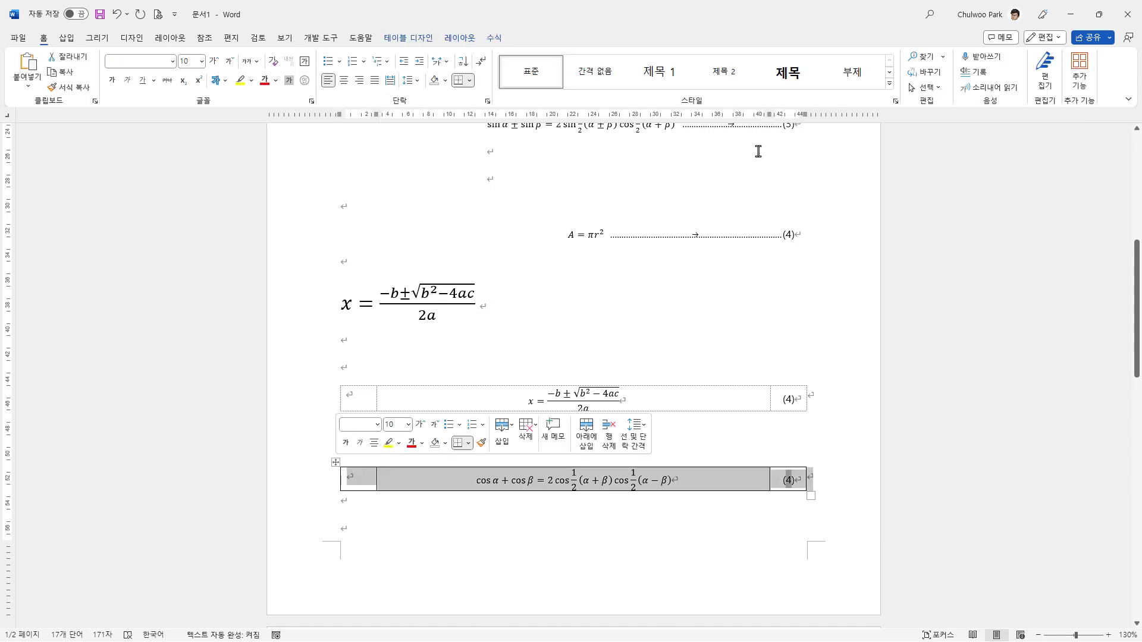
{"action": "left_click", "coordinate": [494, 38]}
{"action": "left_click", "coordinate": [460, 38]}
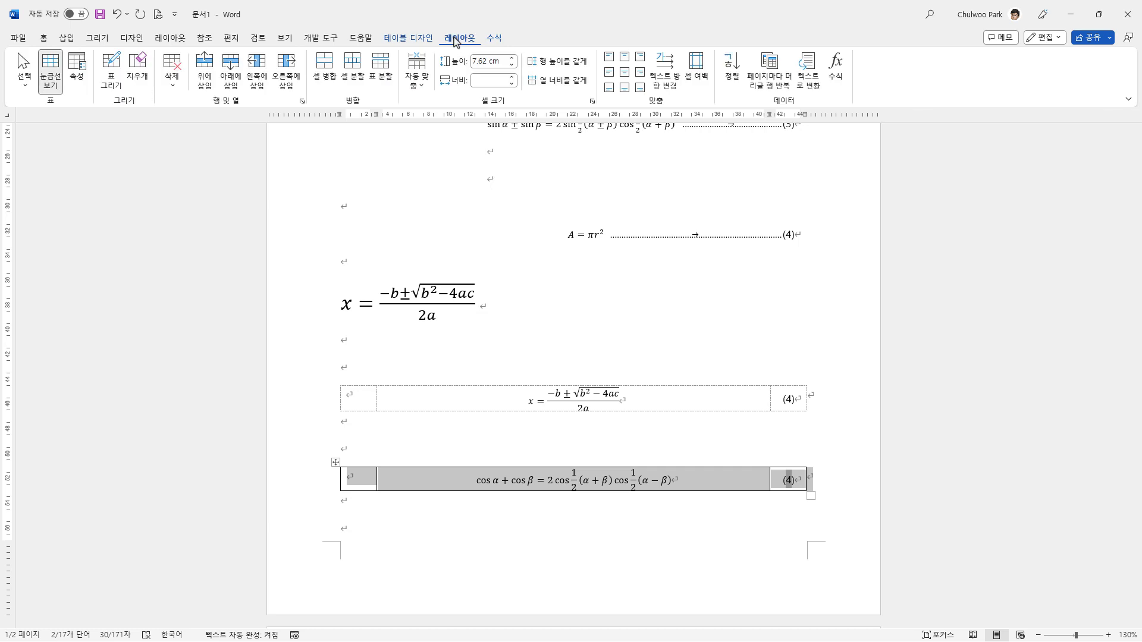
{"action": "left_click", "coordinate": [420, 40]}
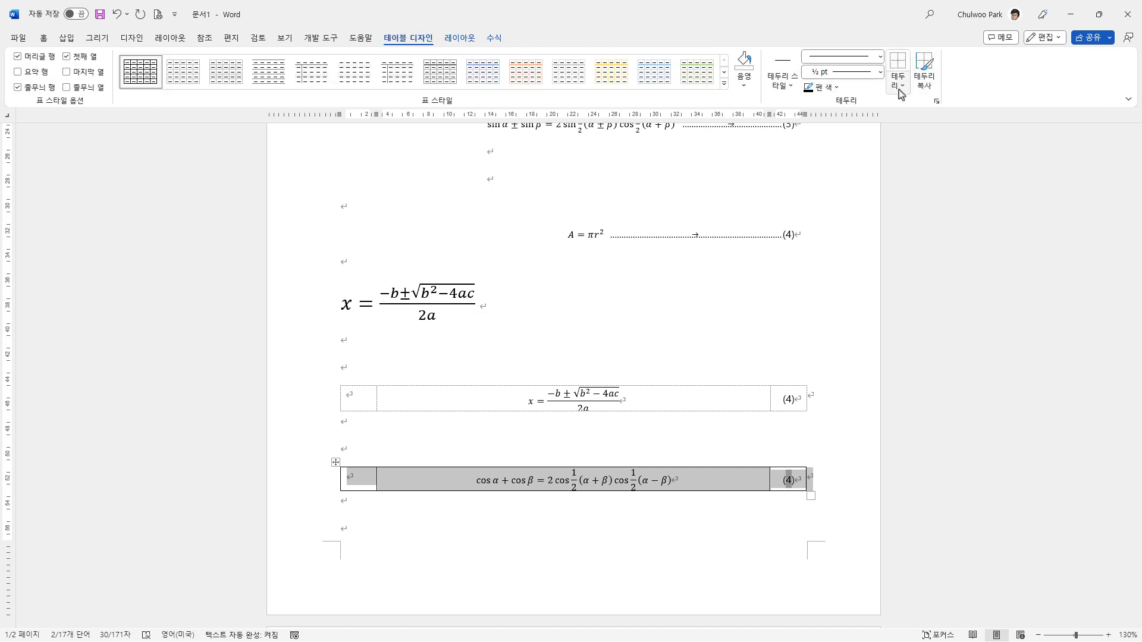
{"action": "left_click", "coordinate": [900, 68]}
{"action": "left_click", "coordinate": [591, 515]}
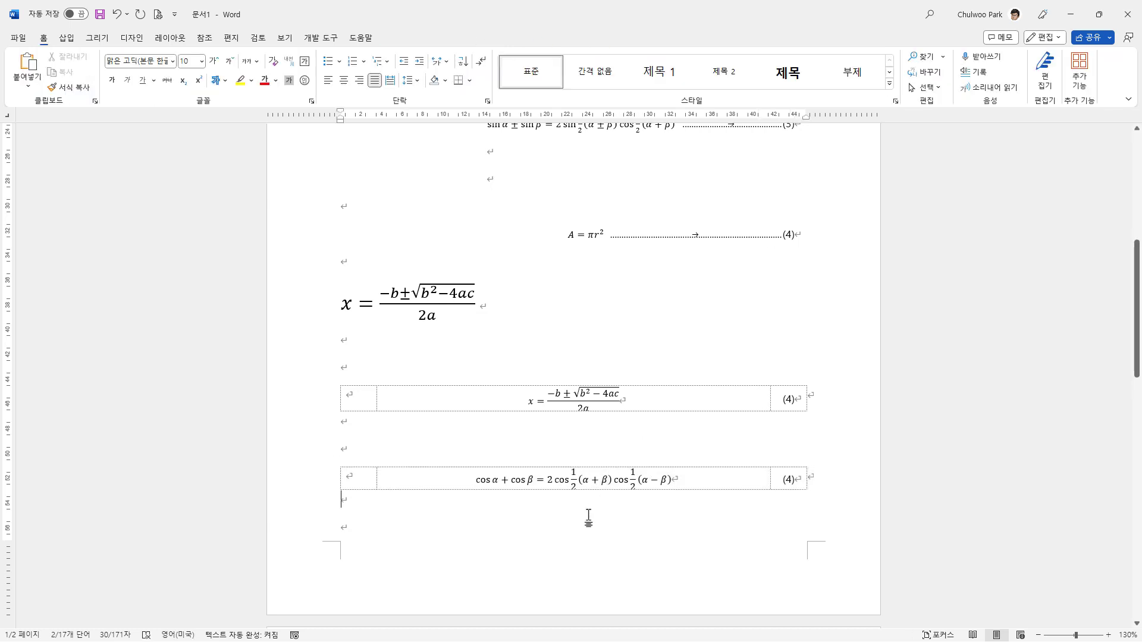
Step: Turn off the display of table gridlines from within the cosine-identity table
{"action": "scroll", "coordinate": [589, 516], "scroll_direction": "down", "scroll_amount": 1}
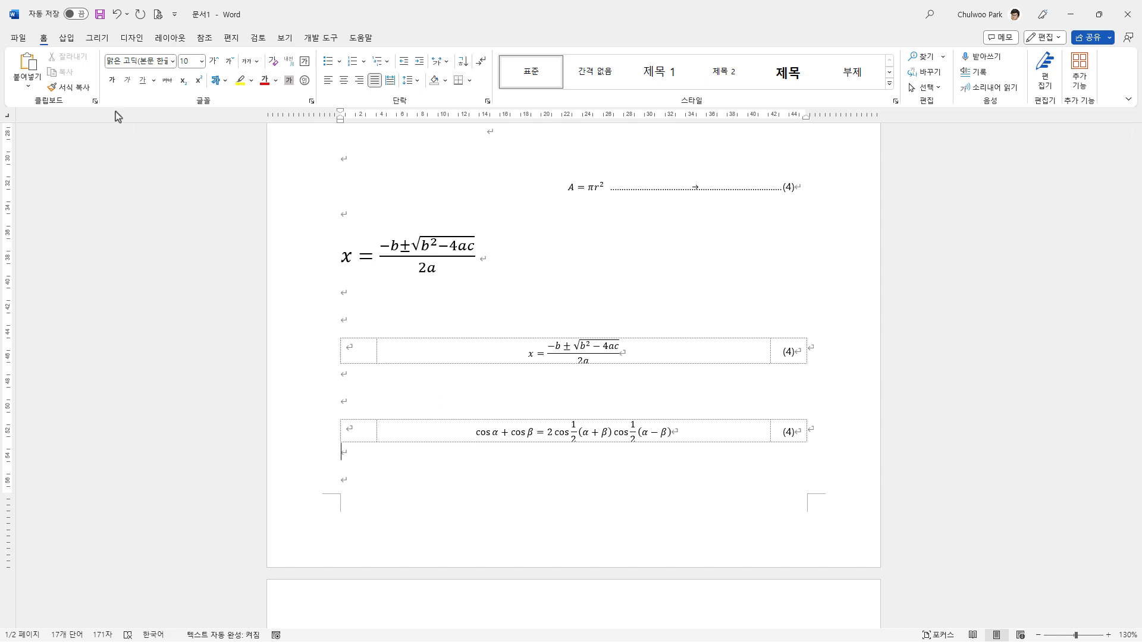
{"action": "left_click", "coordinate": [411, 430]}
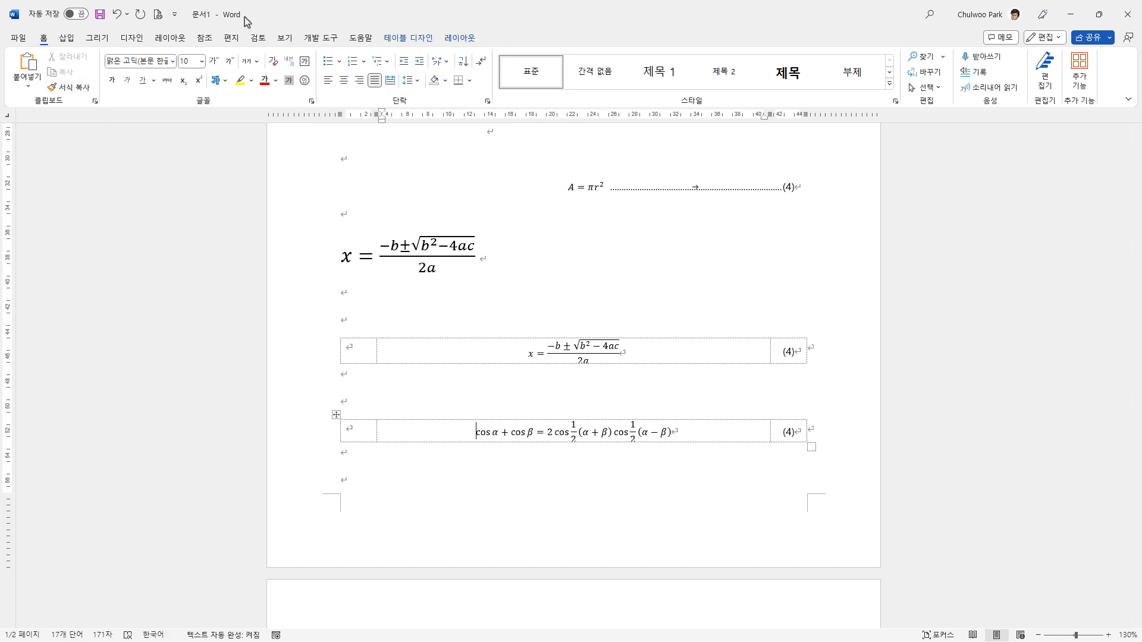
{"action": "left_click", "coordinate": [455, 38]}
{"action": "left_click", "coordinate": [51, 70]}
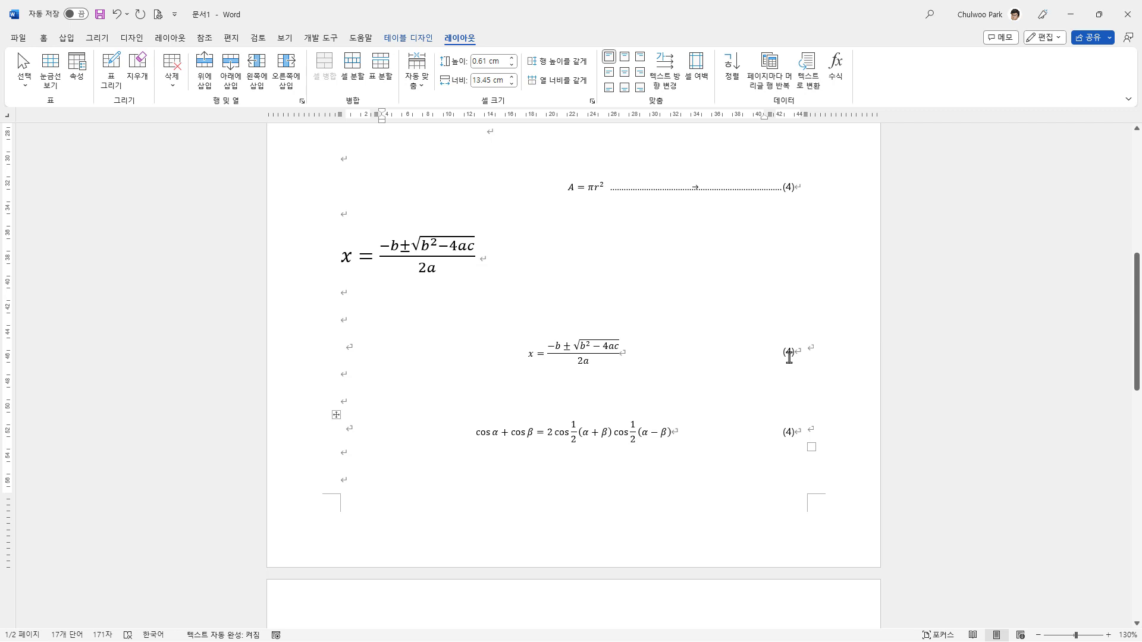
Step: Select both equation tables and update their fields so the equation numbers become (5) and (6)
{"action": "left_click_drag", "start_coordinate": [311, 317], "coordinate": [308, 461]}
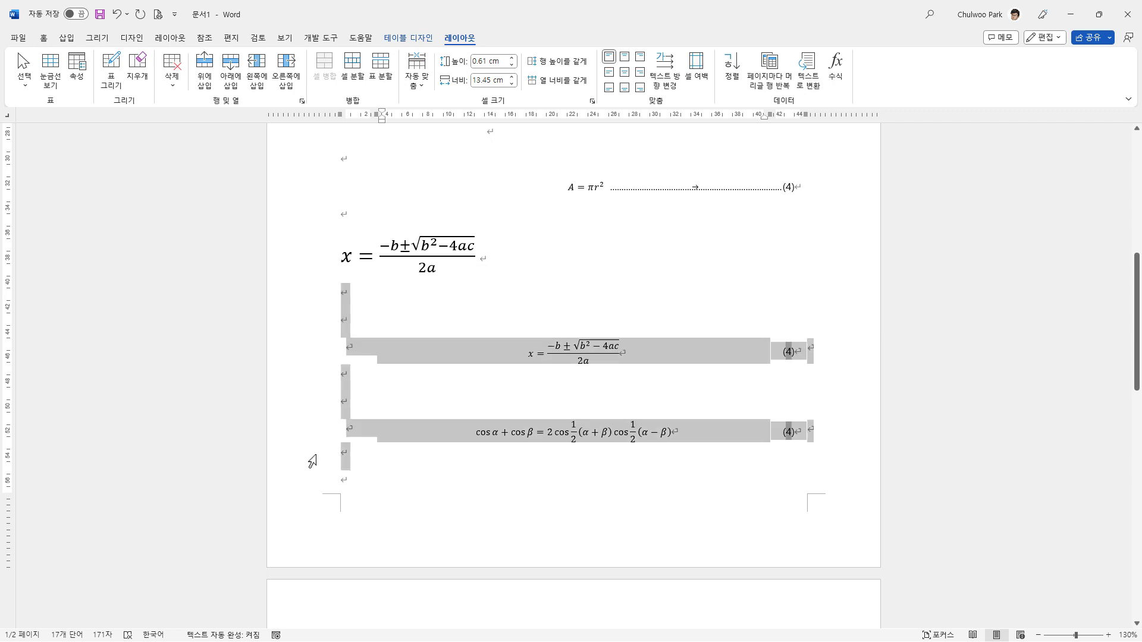
{"action": "right_click", "coordinate": [789, 350]}
{"action": "left_click", "coordinate": [868, 458]}
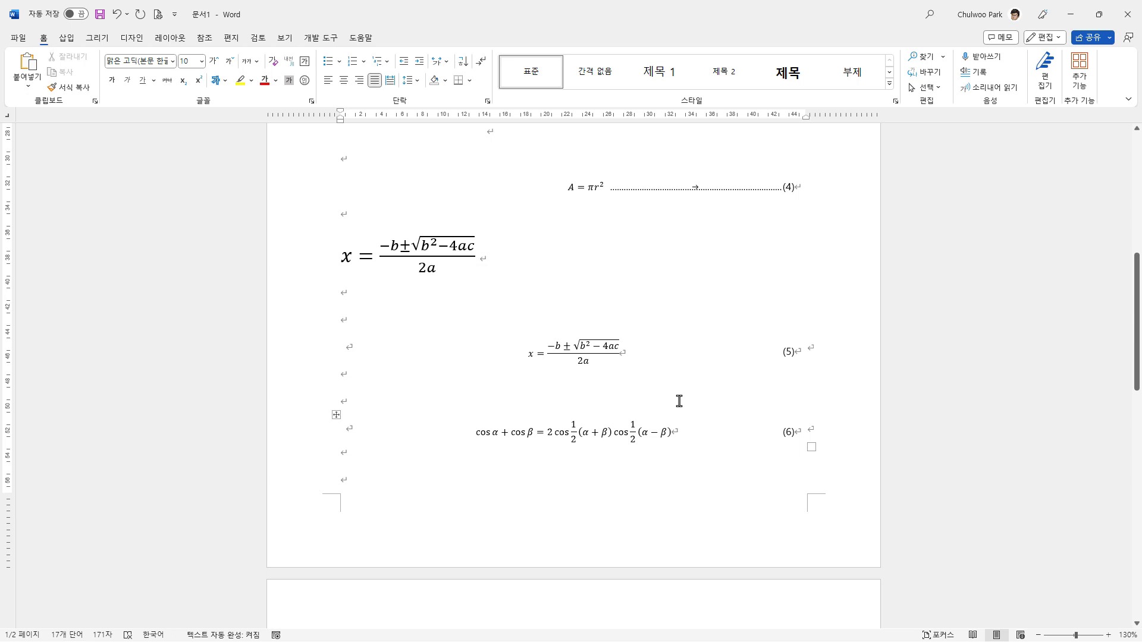
{"action": "scroll", "coordinate": [679, 401], "scroll_direction": "down", "scroll_amount": 1}
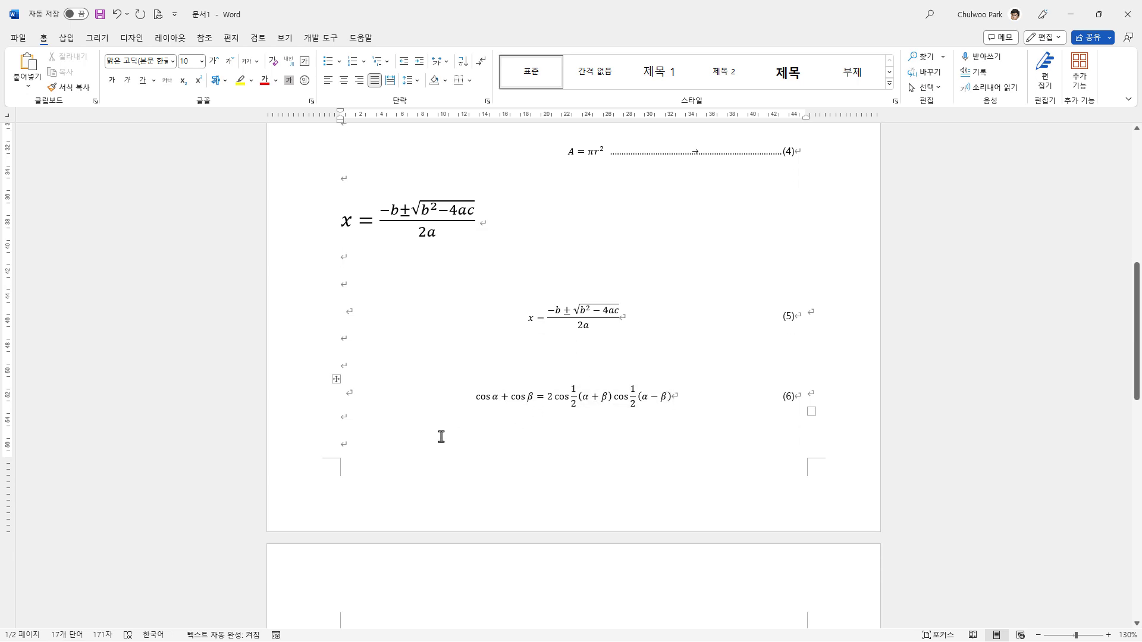